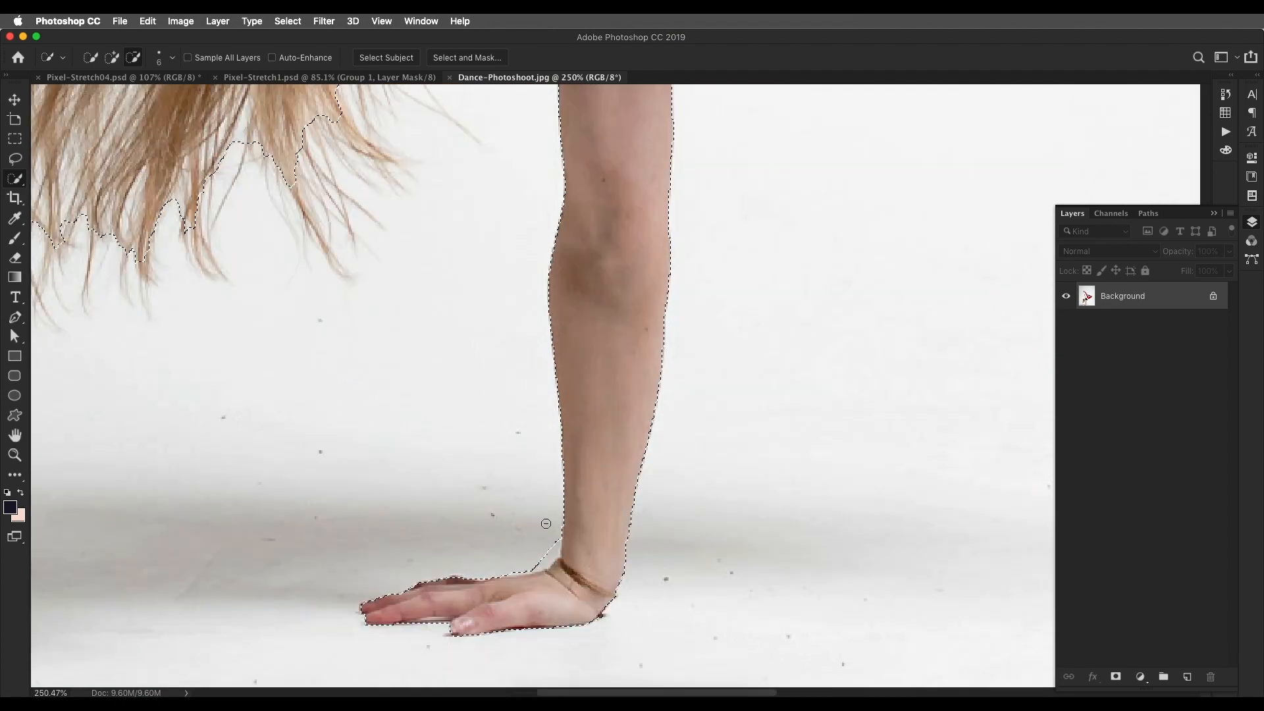
# Step: Inspect the selection edges along the supporting and raised arms, and preview the cutout in Select and Mask
pyautogui.scroll(2, 557, 568)
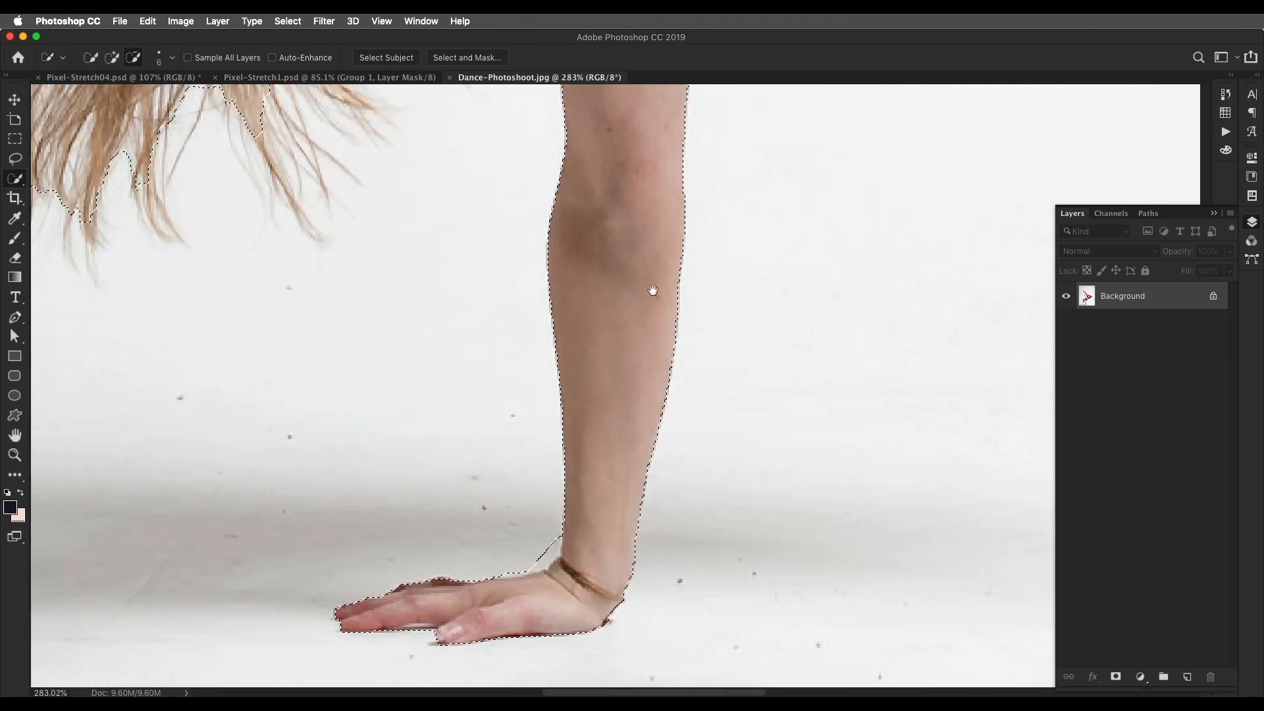
pyautogui.scroll(15, 653, 291)
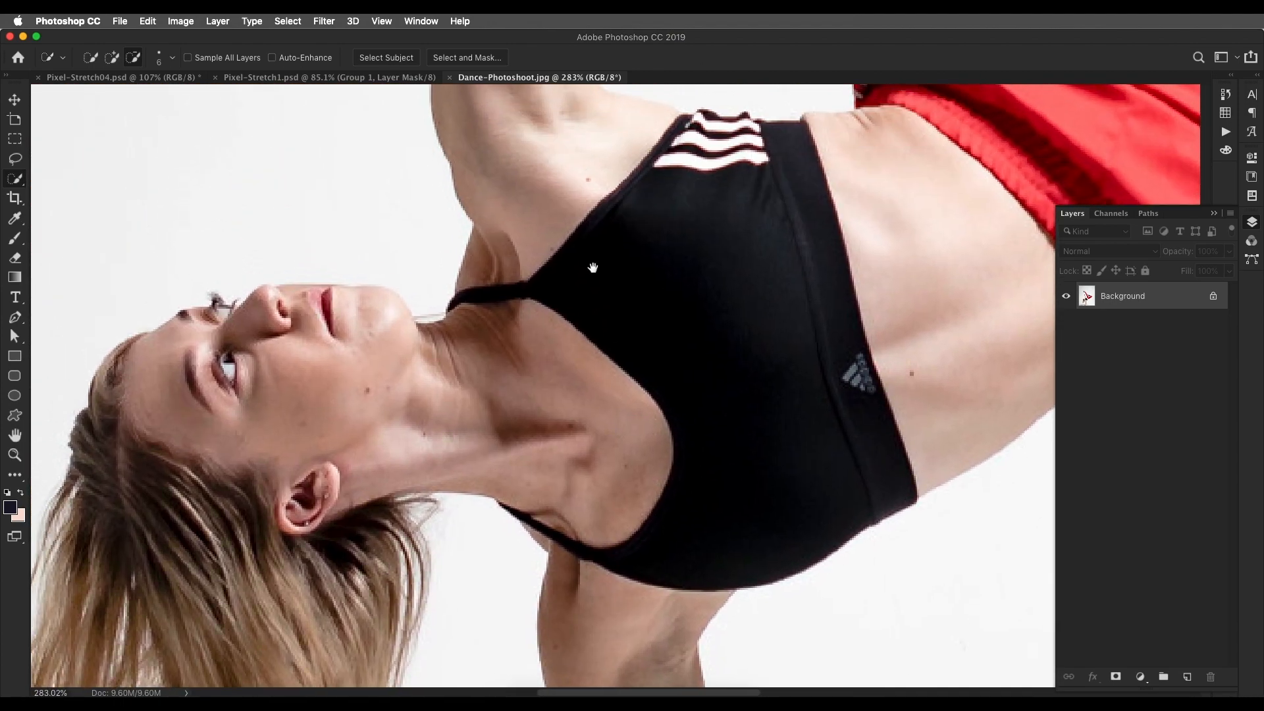
pyautogui.scroll(10, 593, 267)
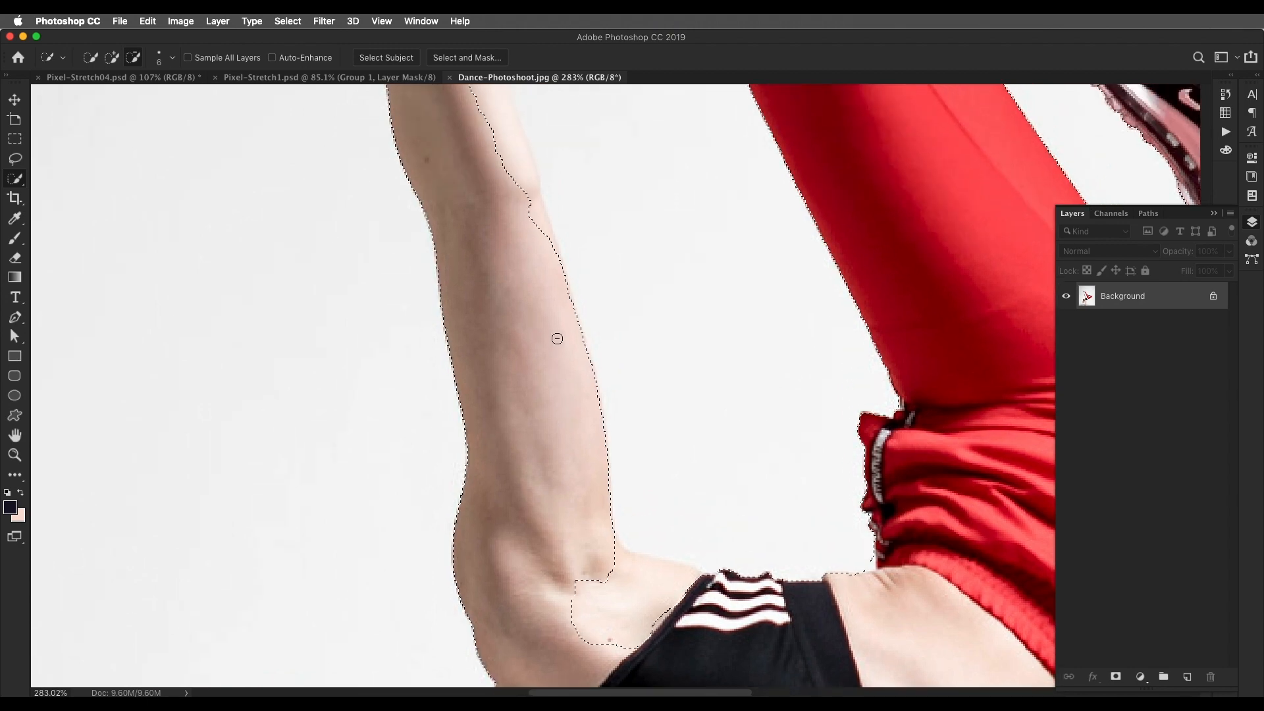
pyautogui.scroll(6, 562, 276)
pyautogui.moveTo(531, 324); pyautogui.dragTo(532, 376)
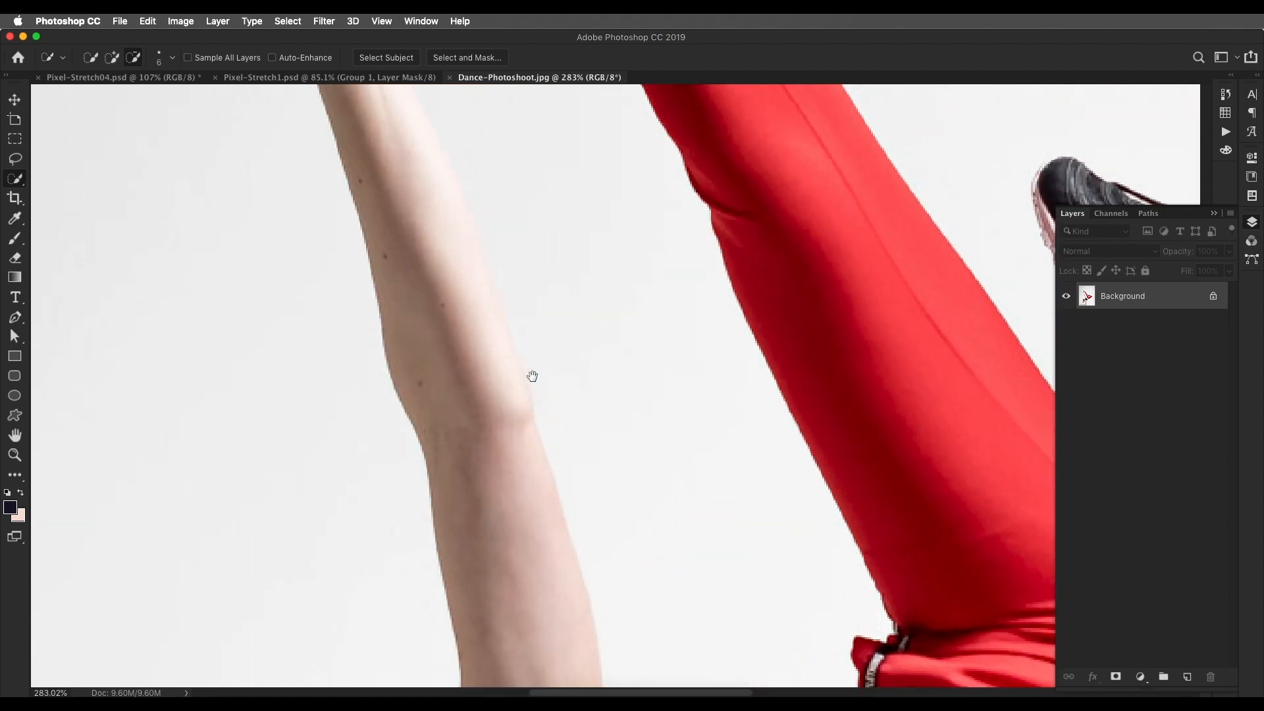
pyautogui.click(454, 58)
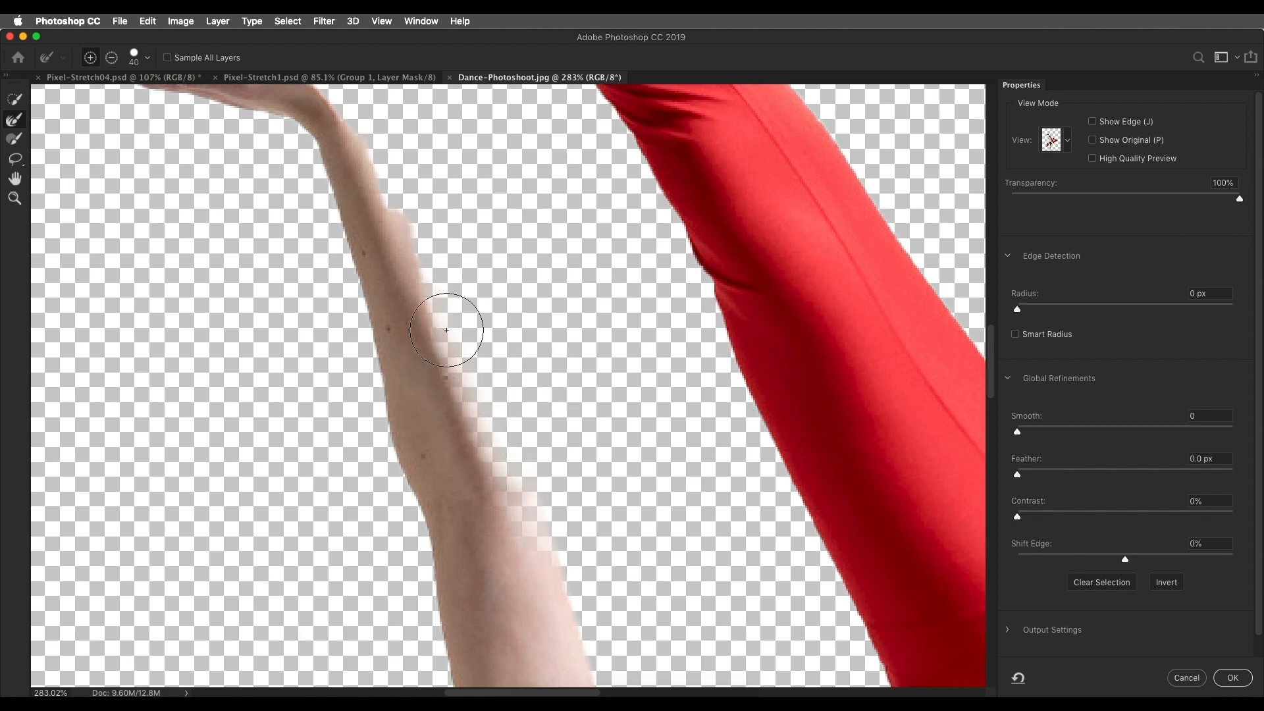
pyautogui.scroll(6, 447, 329)
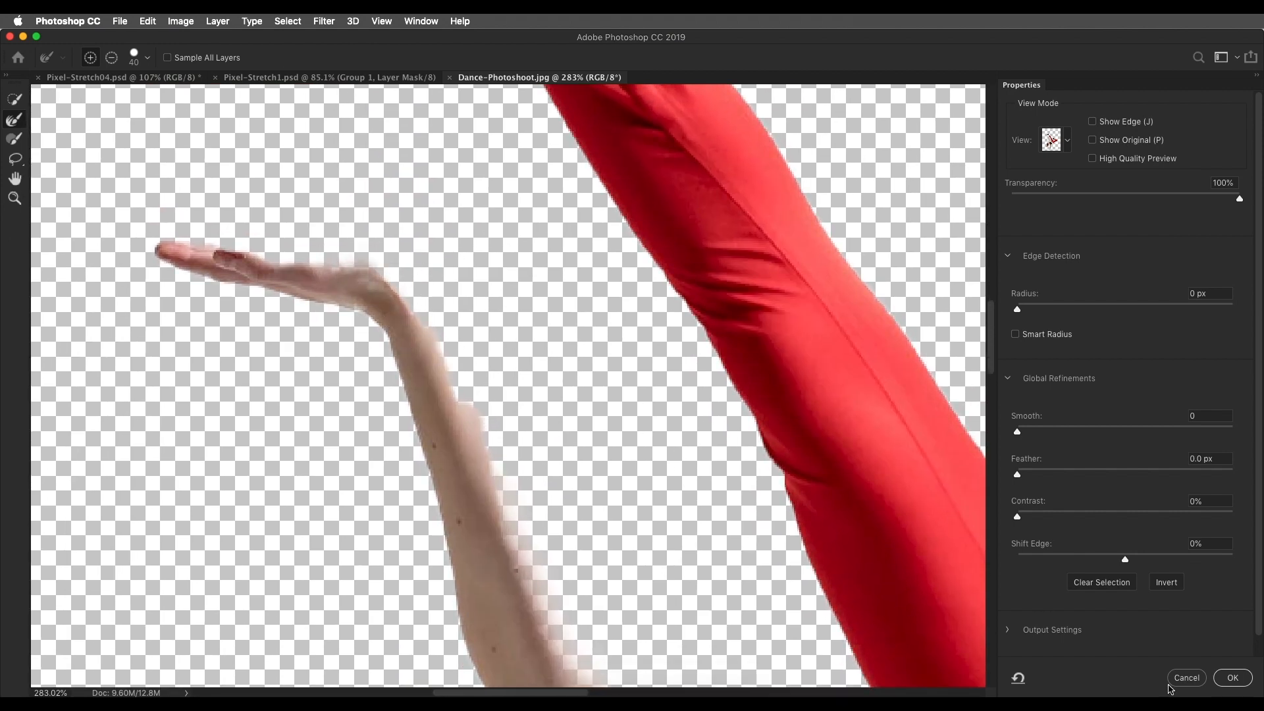
pyautogui.press('Return')
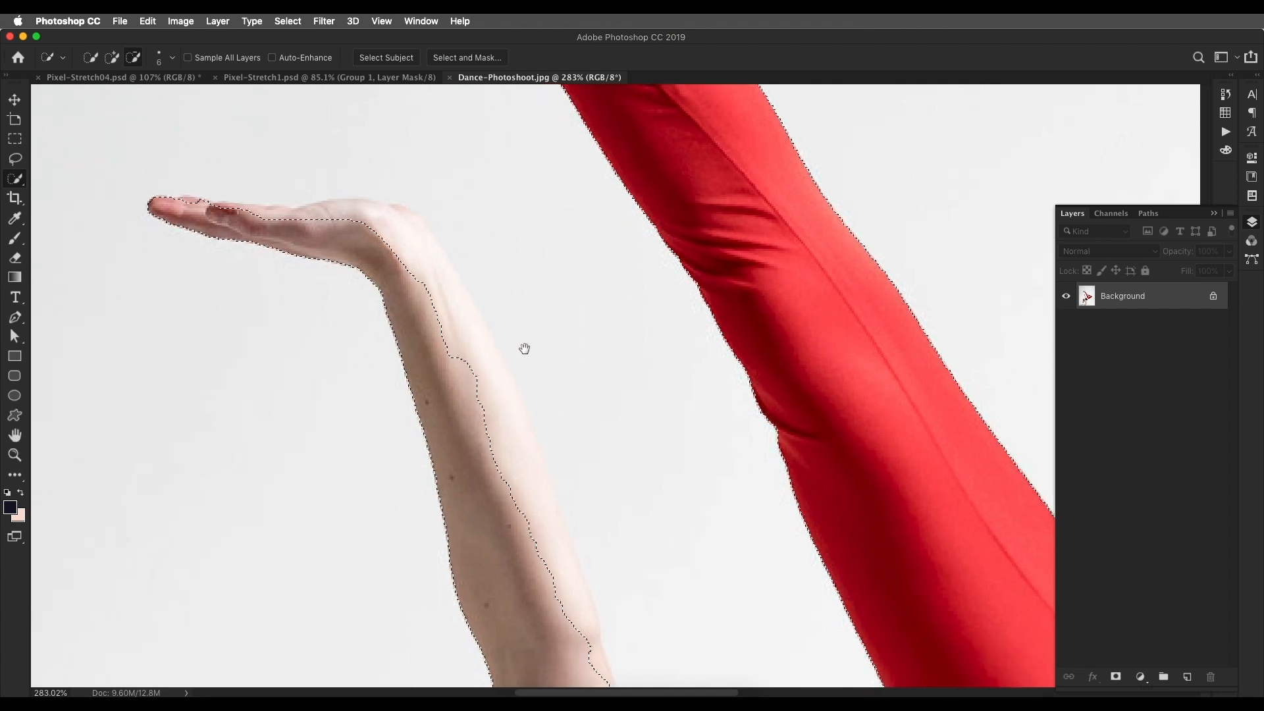
# Step: Begin a Pen tool path at the raised hand's fingertips and trace the hand's upper edge to the wrist
pyautogui.press('p')
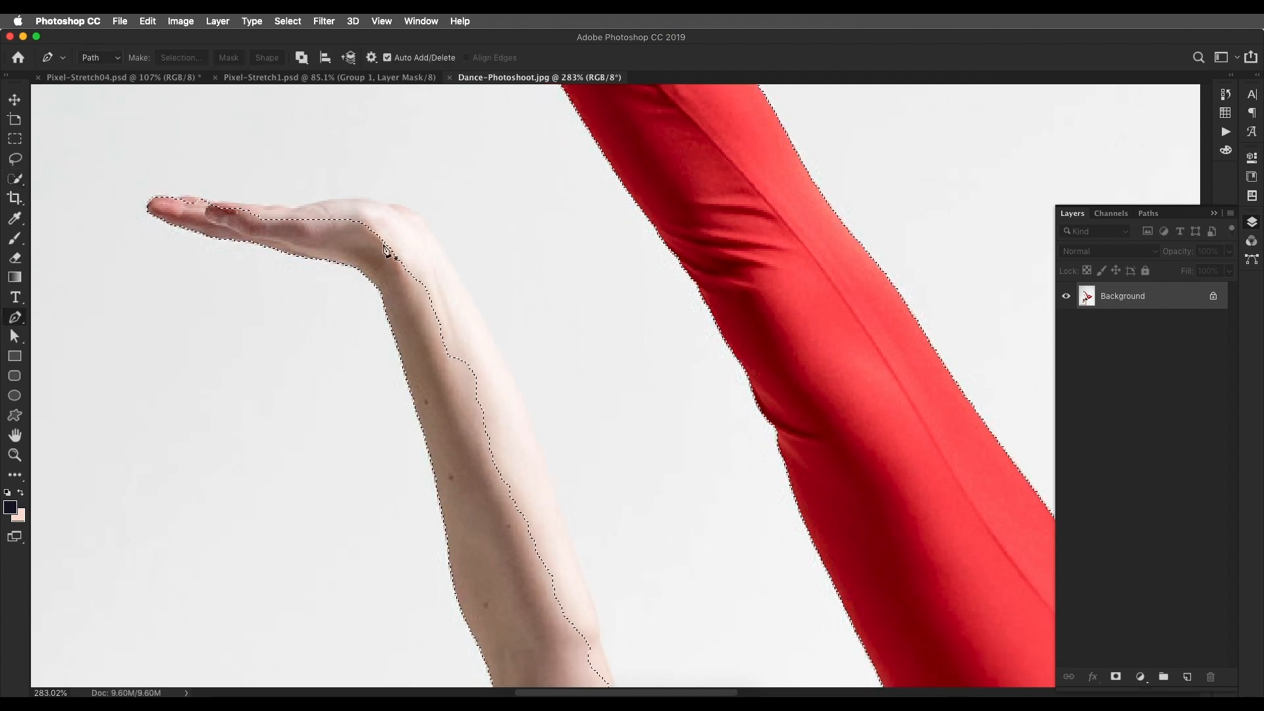
pyautogui.scroll(10, 275, 234)
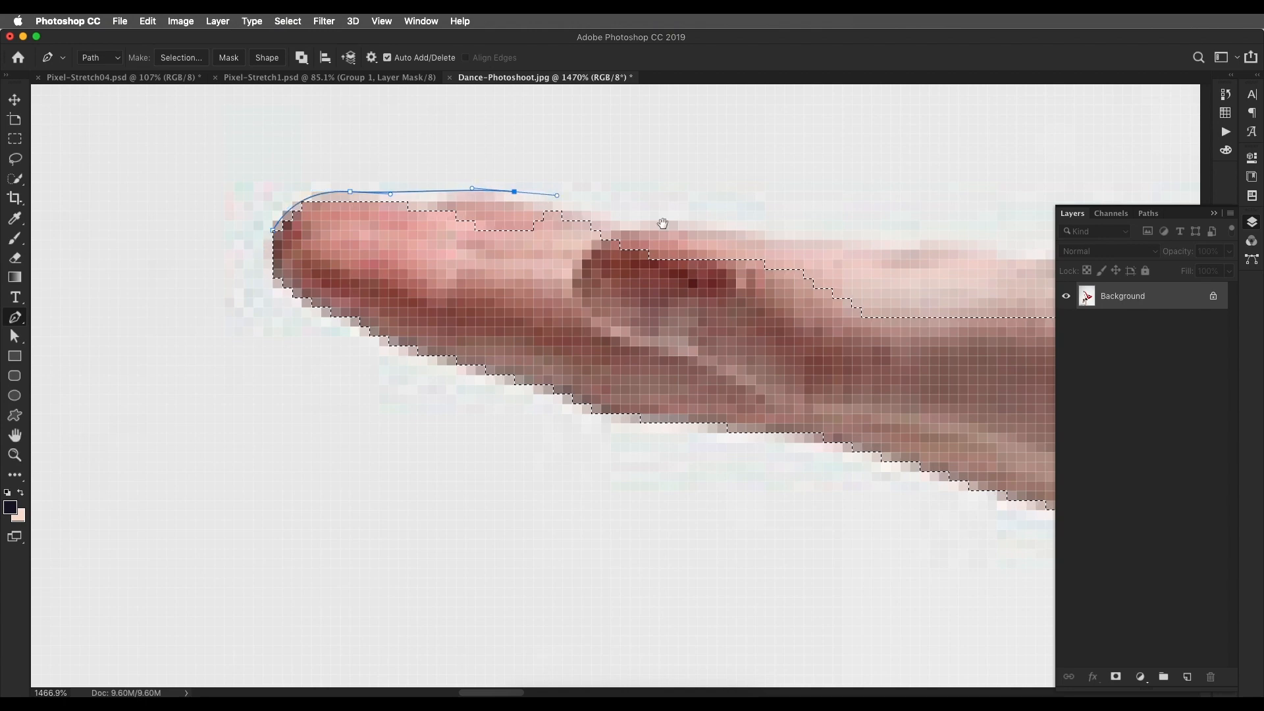
pyautogui.moveTo(664, 224); pyautogui.dragTo(587, 237)
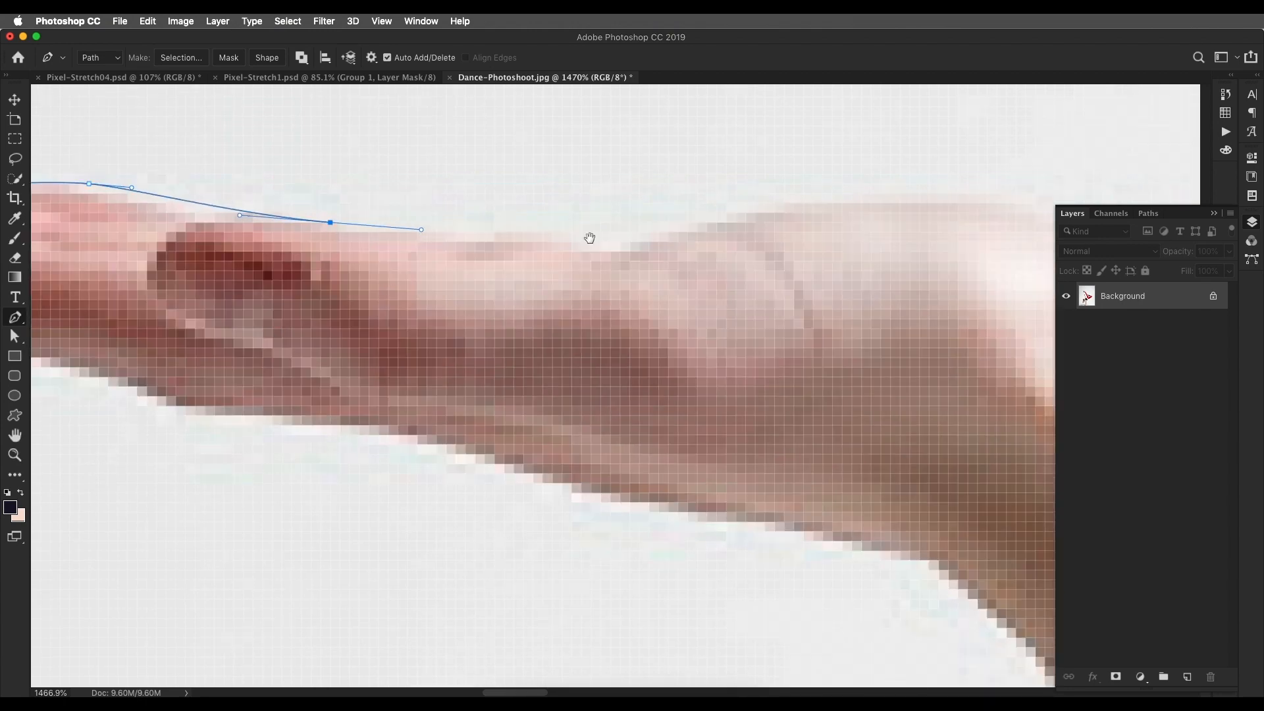
pyautogui.moveTo(797, 262); pyautogui.dragTo(408, 283)
pyautogui.scroll(-5, 408, 283)
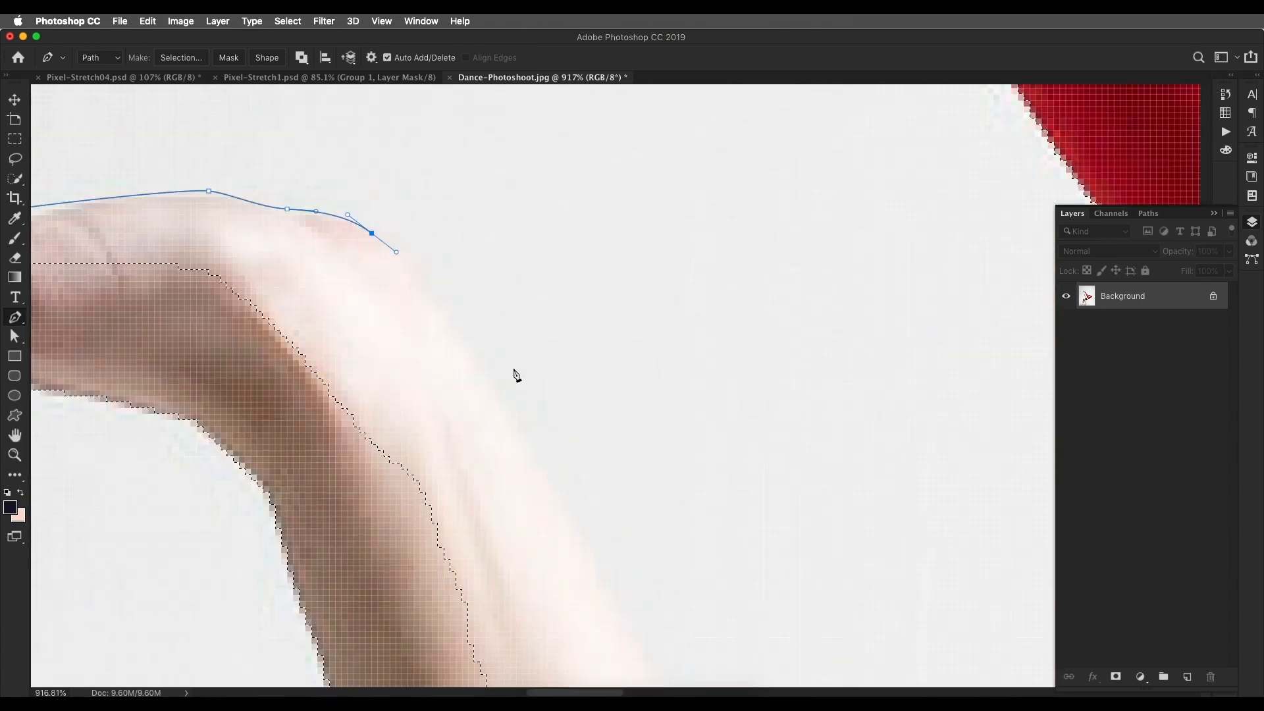
# Step: Continue the path from the wrist along the pale edge of the forearm to just past the elbow
pyautogui.moveTo(522, 417); pyautogui.dragTo(565, 488)
pyautogui.scroll(3, 459, 403)
pyautogui.hscroll(-3, 585, 685)
pyautogui.scroll(-3, 586, 685)
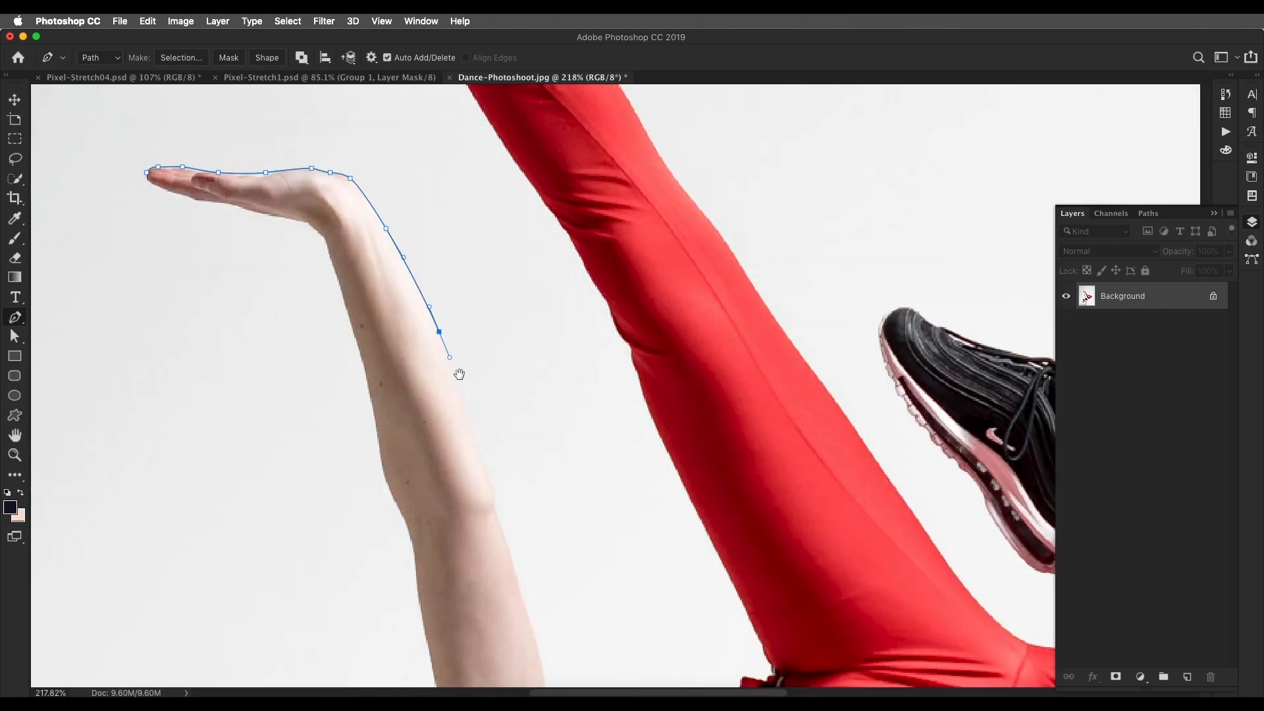
pyautogui.scroll(3, 412, 344)
pyautogui.hscroll(-2, 482, 460)
pyautogui.click(427, 282)
pyautogui.moveTo(427, 288); pyautogui.dragTo(438, 264)
pyautogui.scroll(-10, 485, 465)
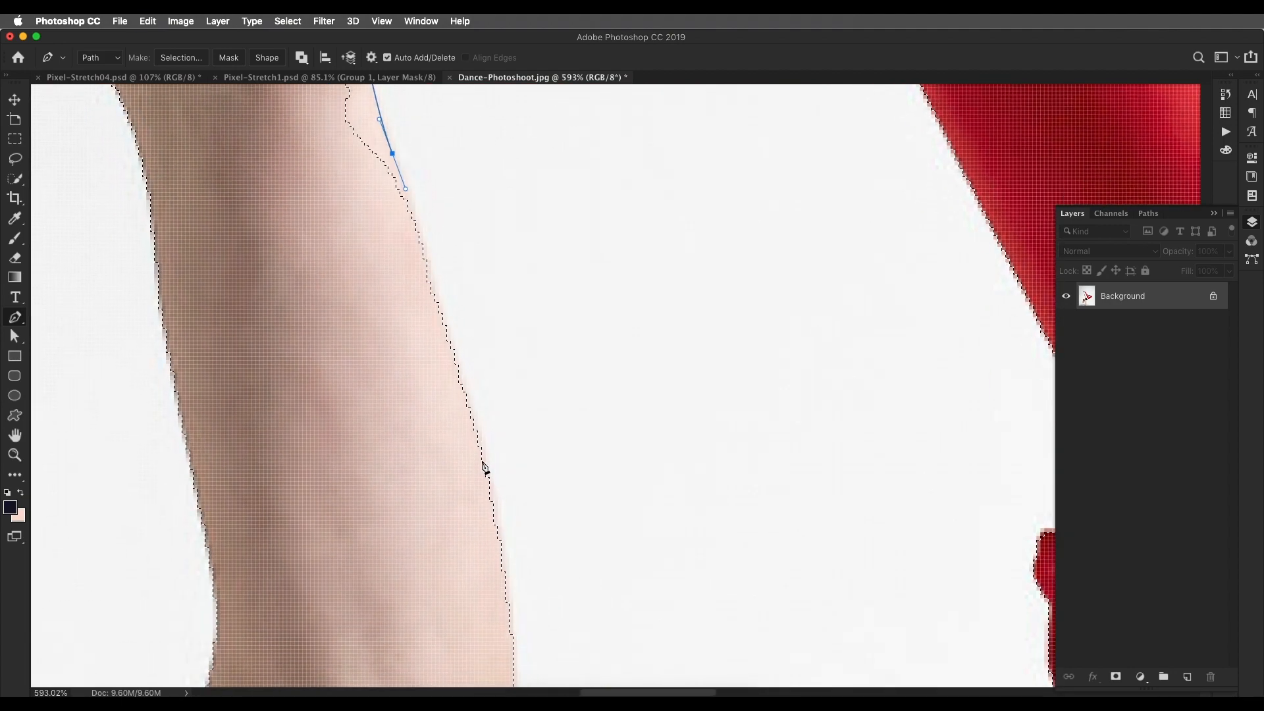
# Step: Extend the path along the upper arm to the shoulder strap and close it back through the arm at the fingertips
pyautogui.moveTo(402, 336); pyautogui.dragTo(411, 340)
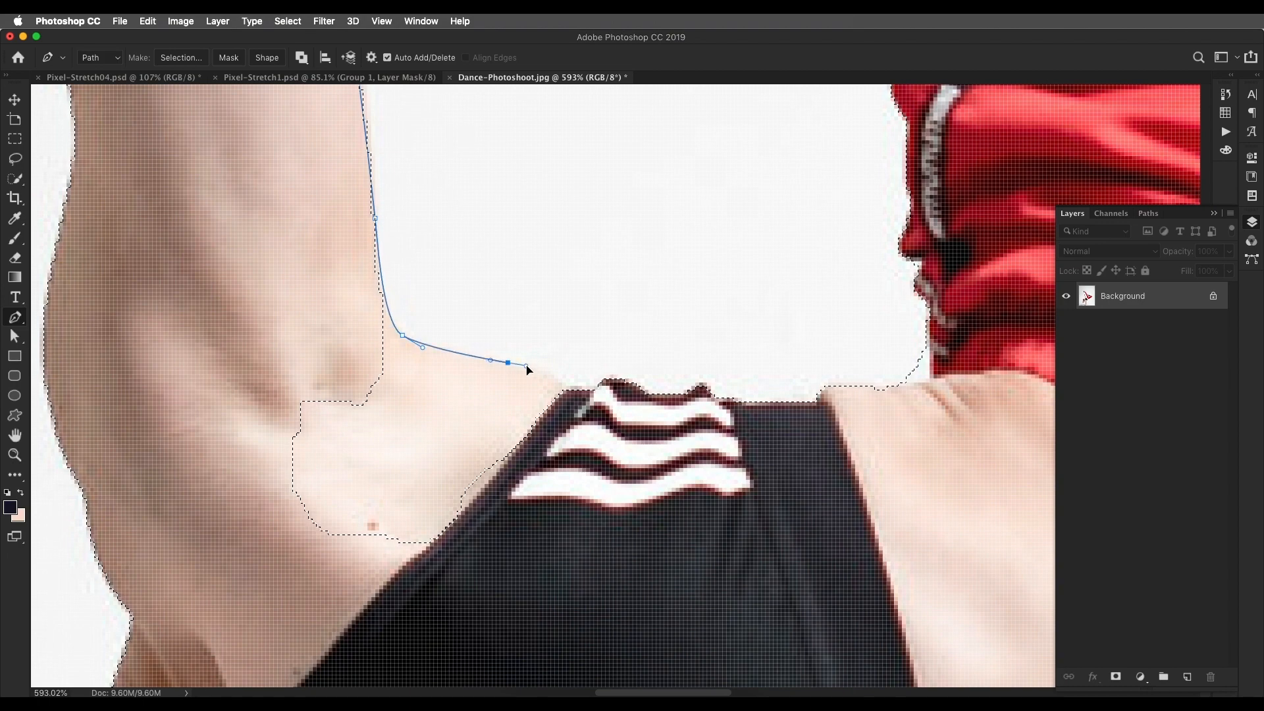
pyautogui.click(584, 388)
pyautogui.moveTo(587, 392); pyautogui.dragTo(400, 305)
pyautogui.scroll(-3, 466, 314)
pyautogui.scroll(10, 245, 381)
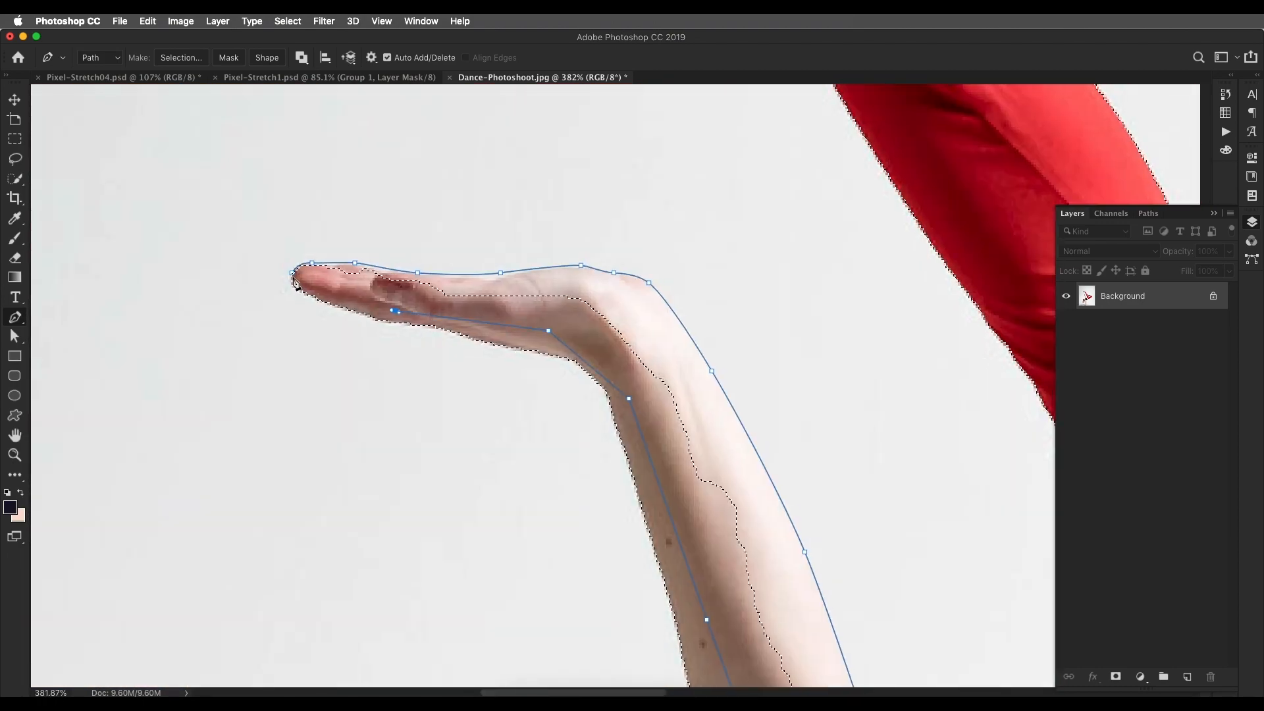
pyautogui.click(294, 275)
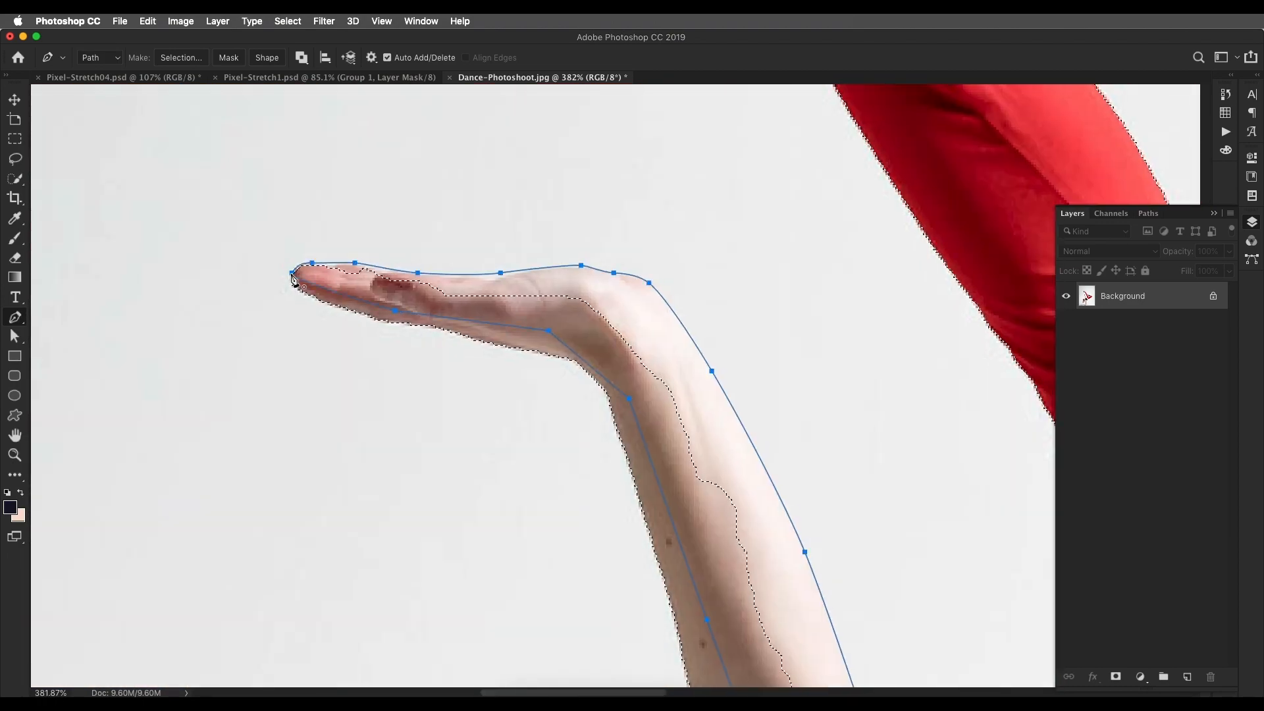
# Step: Convert the arm path into a selection added to the existing one, with a 1 px feather radius
pyautogui.rightClick(352, 282)
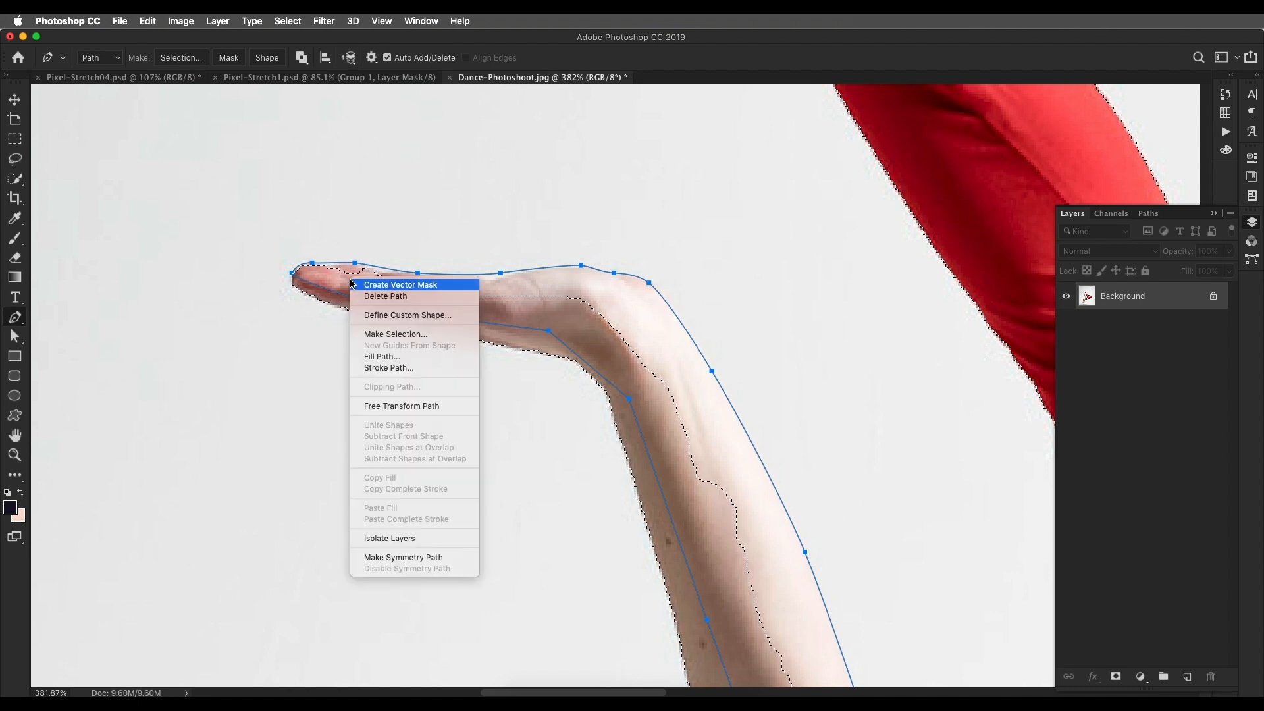
pyautogui.click(396, 335)
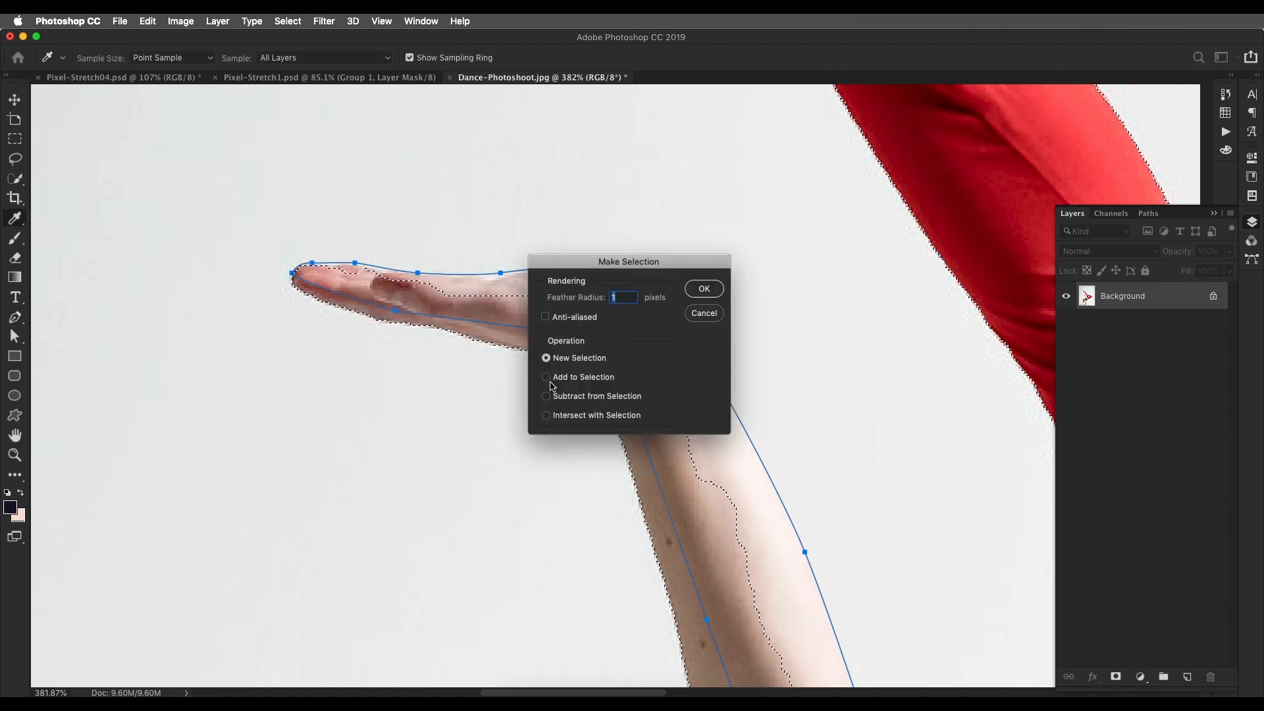
pyautogui.click(689, 292)
# Step: Draw a closed path around the background corner wrongly selected between the supporting wrist and the back of the hand
pyautogui.scroll(-4, 626, 404)
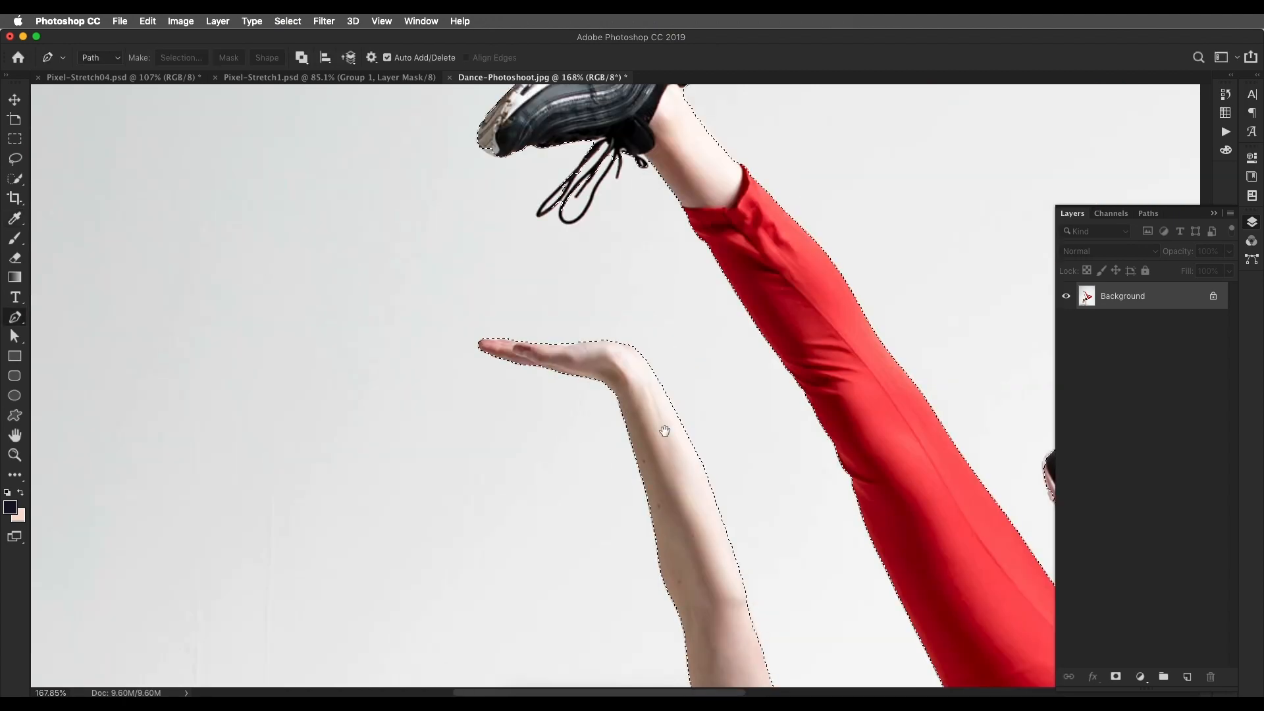
pyautogui.moveTo(663, 432); pyautogui.dragTo(580, 92)
pyautogui.scroll(3, 382, 381)
pyautogui.scroll(-15, 471, 274)
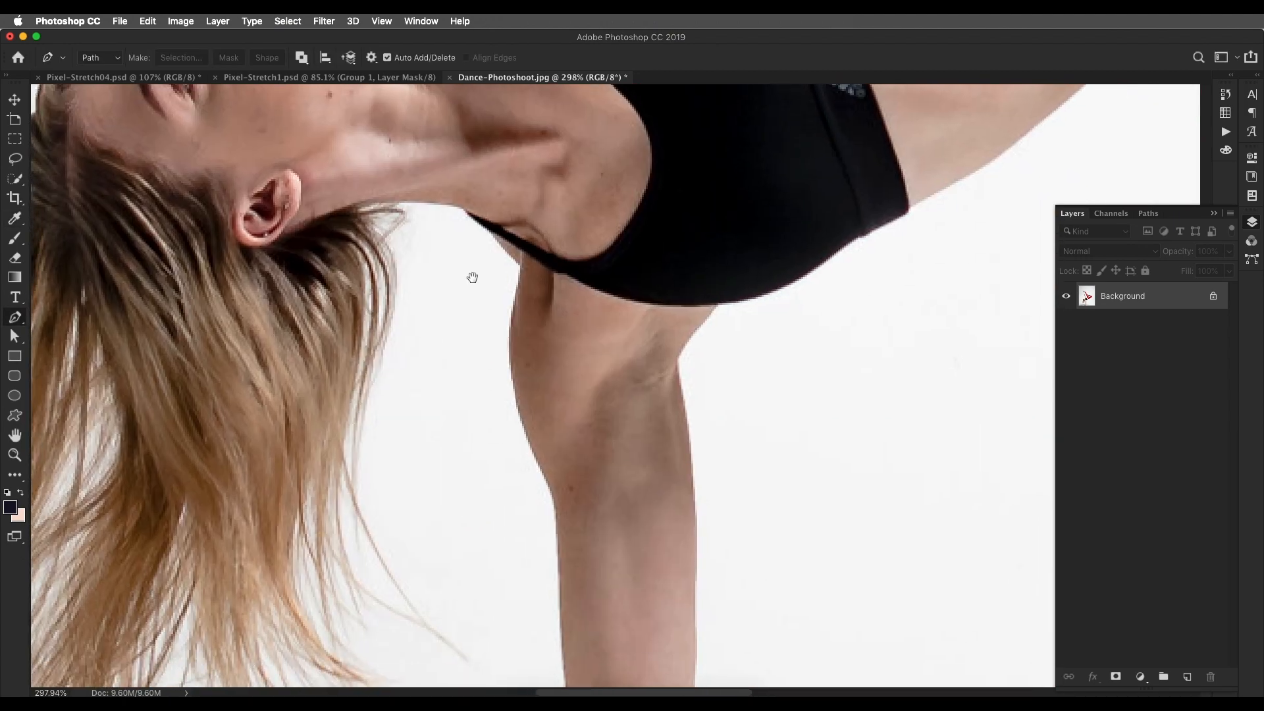
pyautogui.scroll(5, 410, 367)
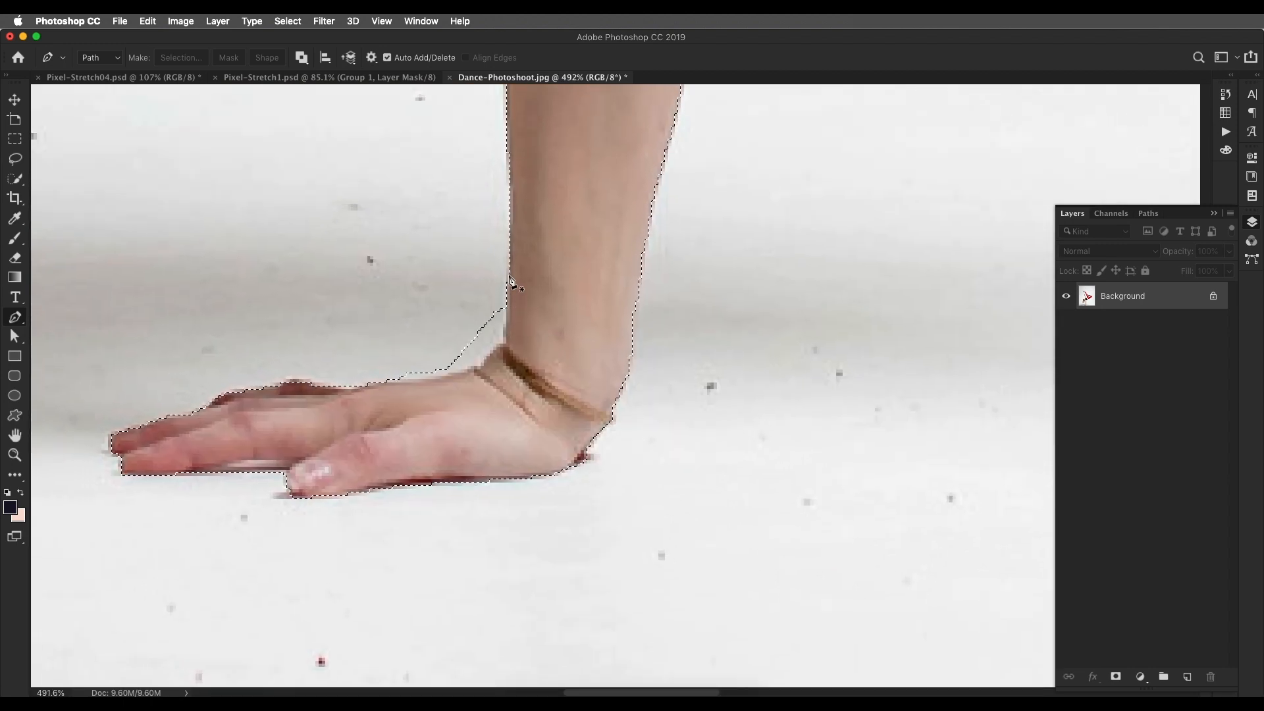
pyautogui.click(509, 266)
pyautogui.click(504, 340)
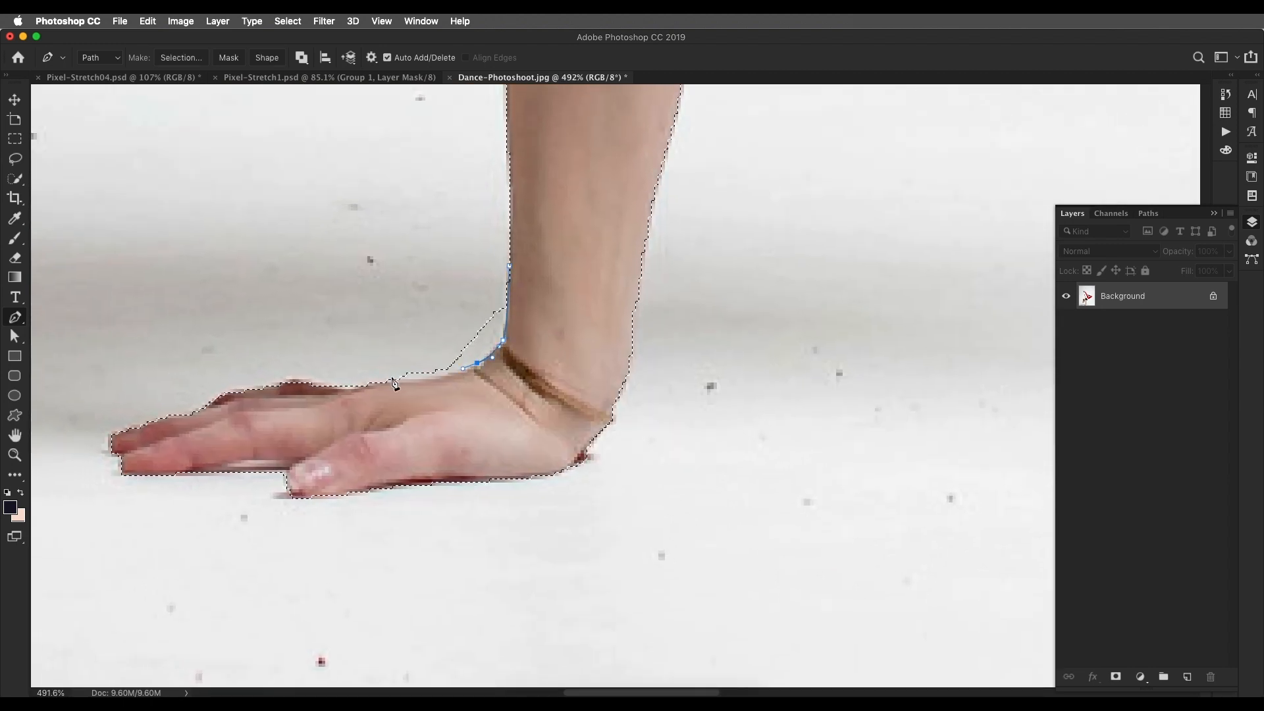
pyautogui.moveTo(364, 382); pyautogui.dragTo(354, 387)
pyautogui.click(508, 264)
# Step: Convert the path by the wrist into a selection subtracted from the existing one, with a 1 px feather radius
pyautogui.rightClick(466, 284)
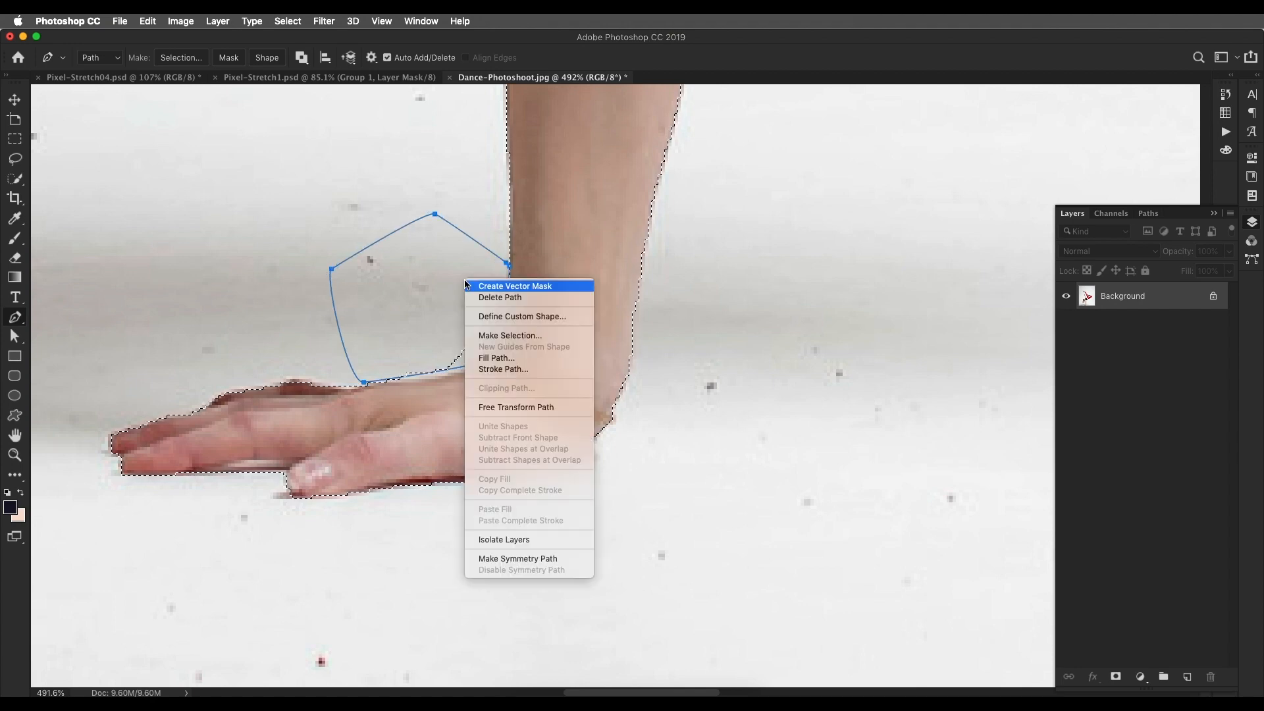
pyautogui.click(505, 336)
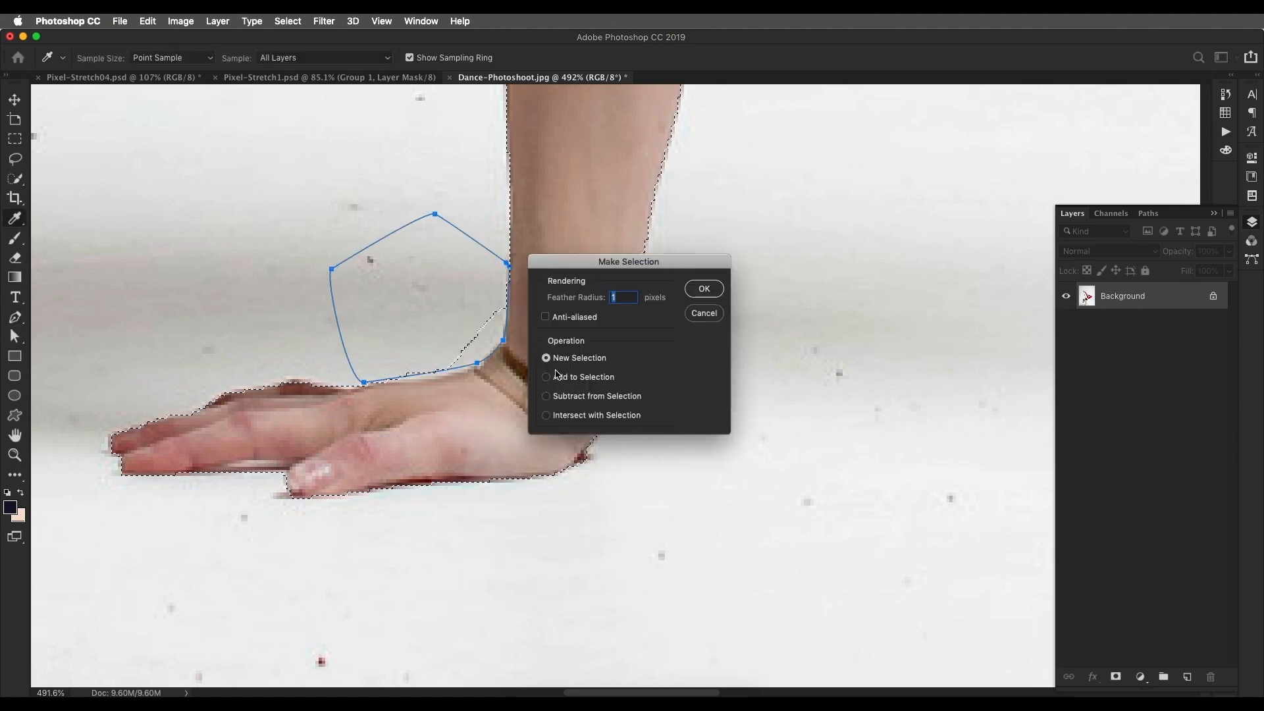
pyautogui.click(703, 290)
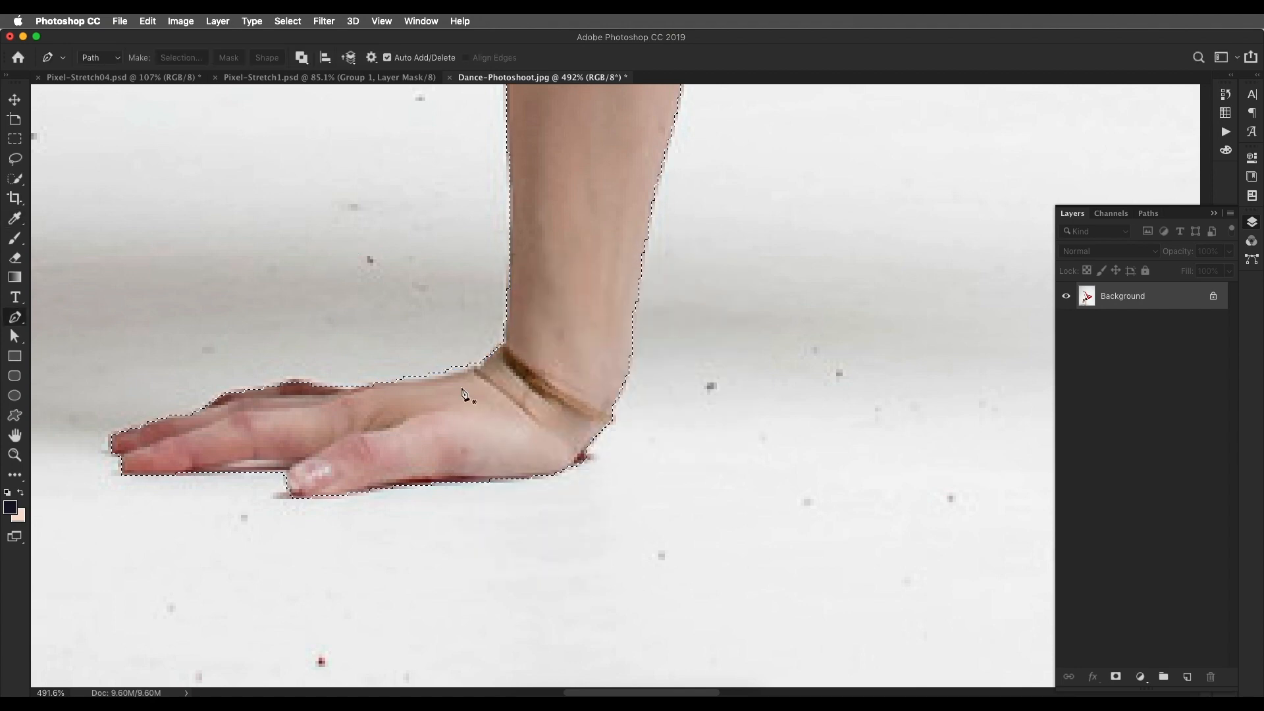
# Step: Draw a closed path following the outer edge of the supporting forearm down to the heel of the hand
pyautogui.moveTo(460, 389); pyautogui.dragTo(504, 443)
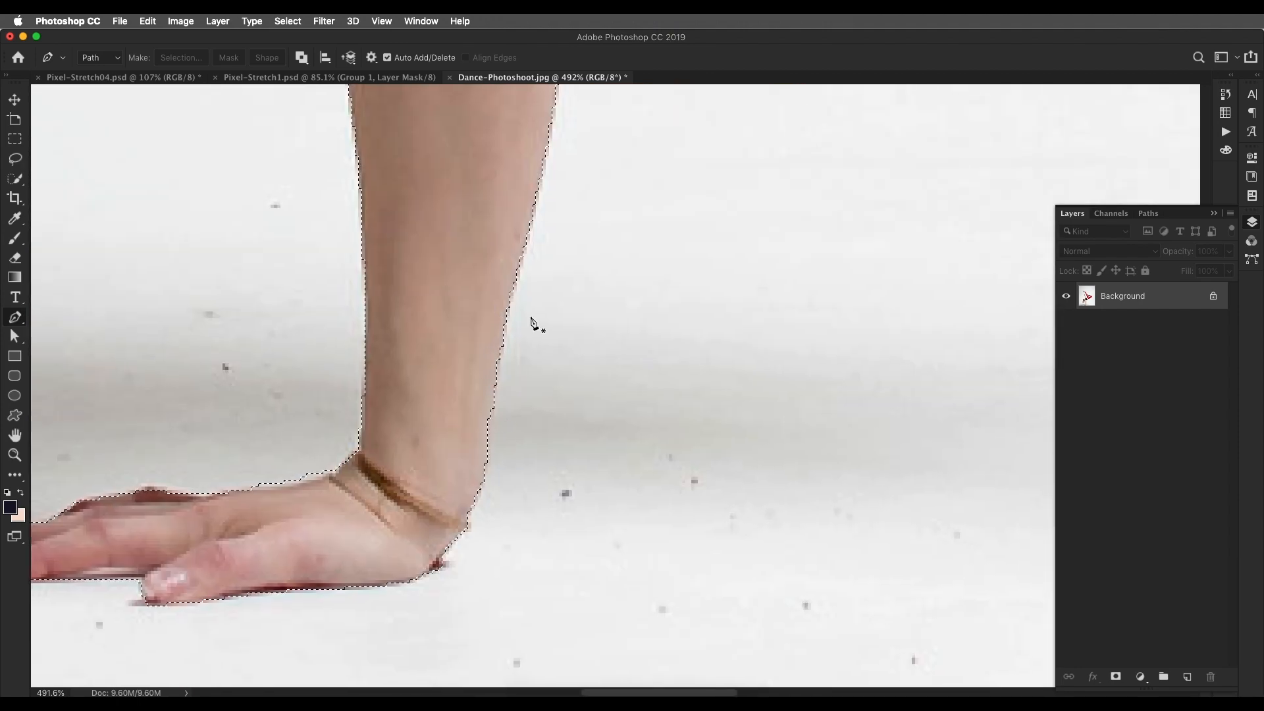
pyautogui.click(549, 140)
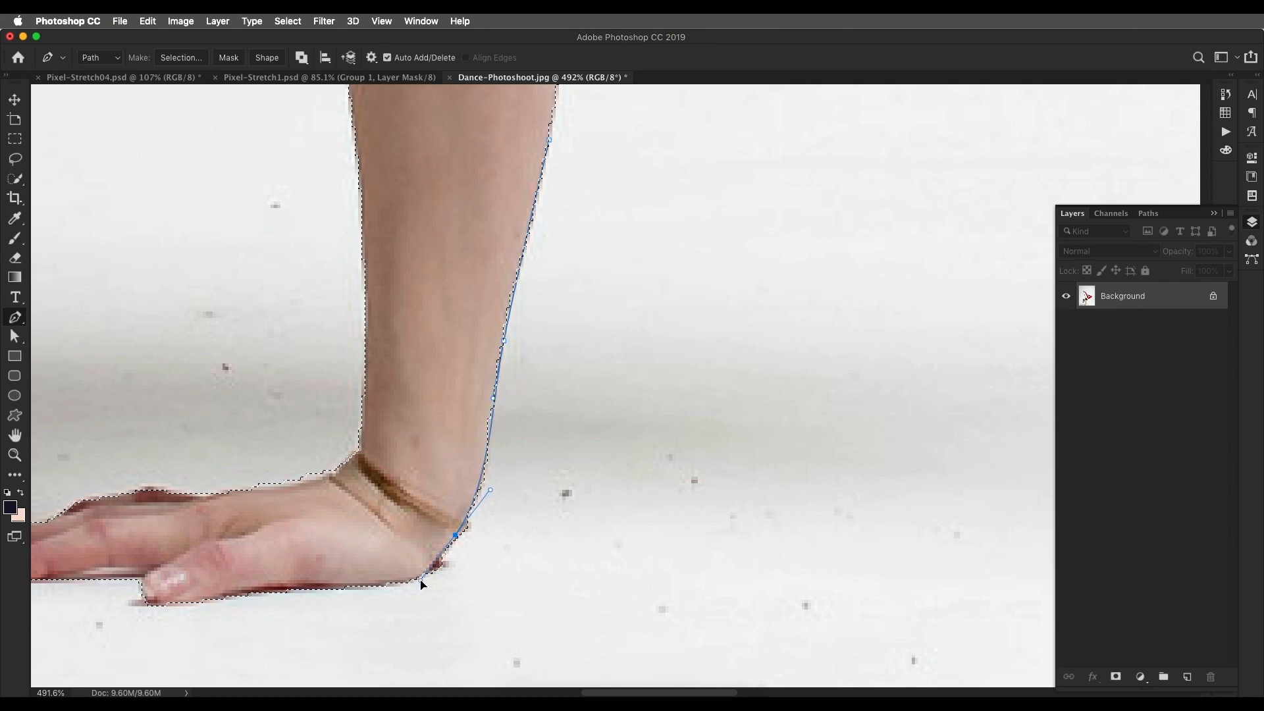
pyautogui.click(533, 127)
pyautogui.click(459, 186)
# Step: Convert the forearm path into a selection added to the existing one, with a 1 px feather radius
pyautogui.rightClick(514, 191)
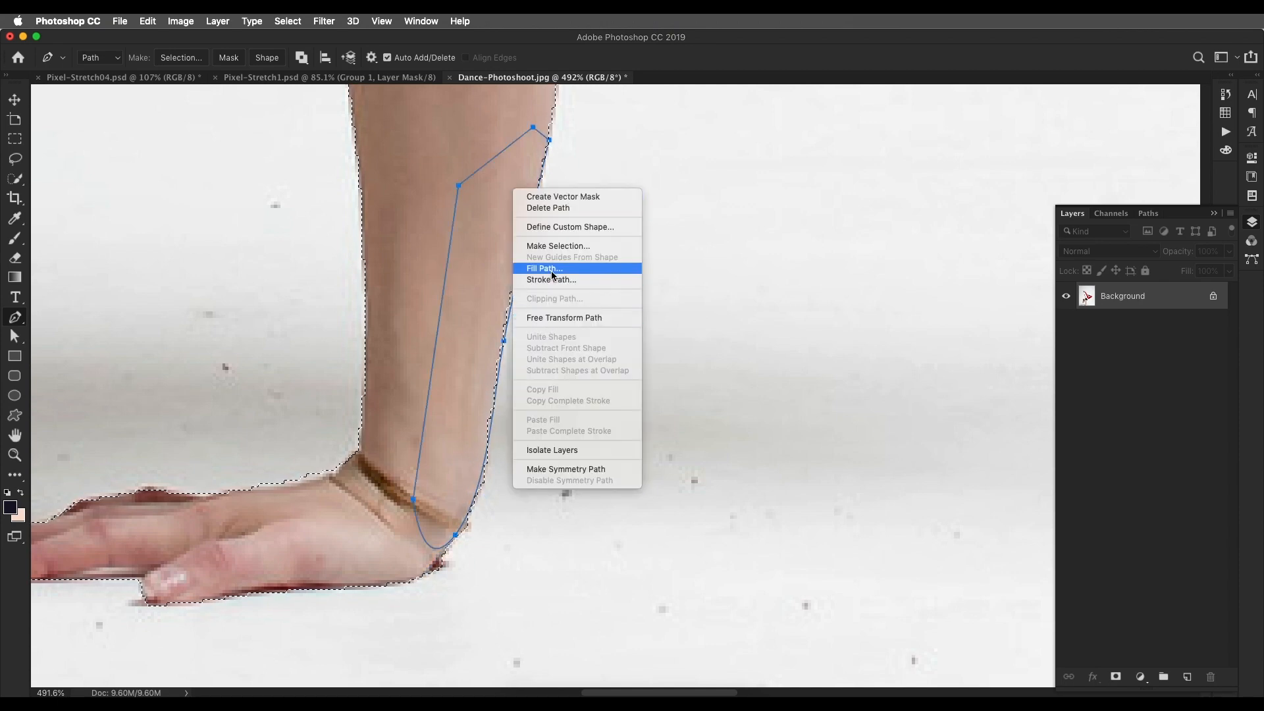
pyautogui.click(561, 247)
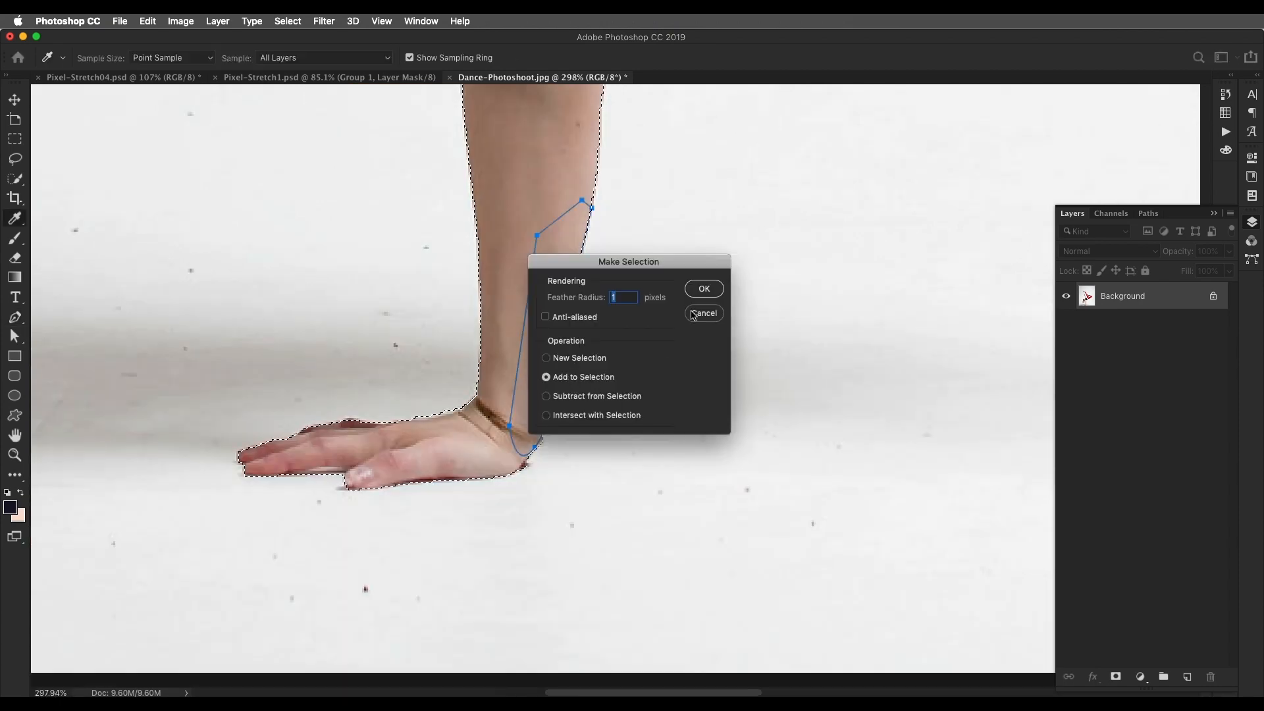
pyautogui.click(698, 293)
# Step: Trace a path from the bent leg's shoe heel past the ankle and around the trouser edges of the gap between the legs
pyautogui.scroll(15, 654, 437)
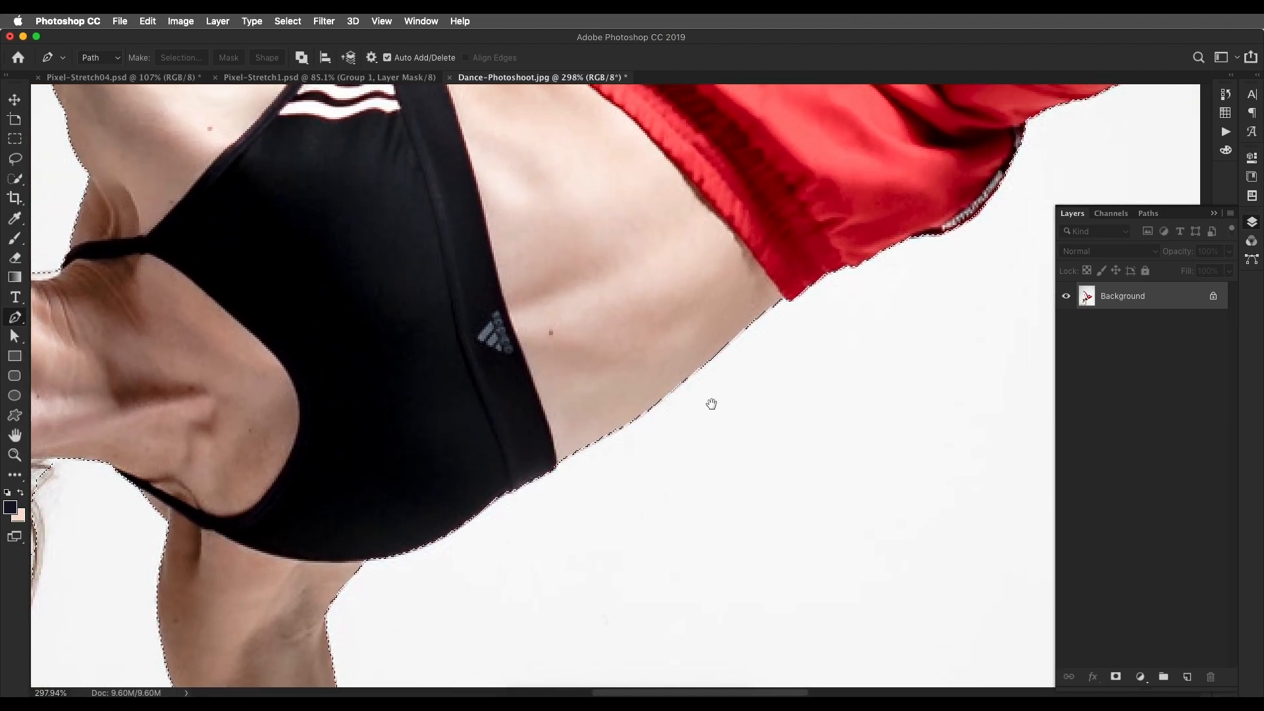
pyautogui.scroll(10, 541, 484)
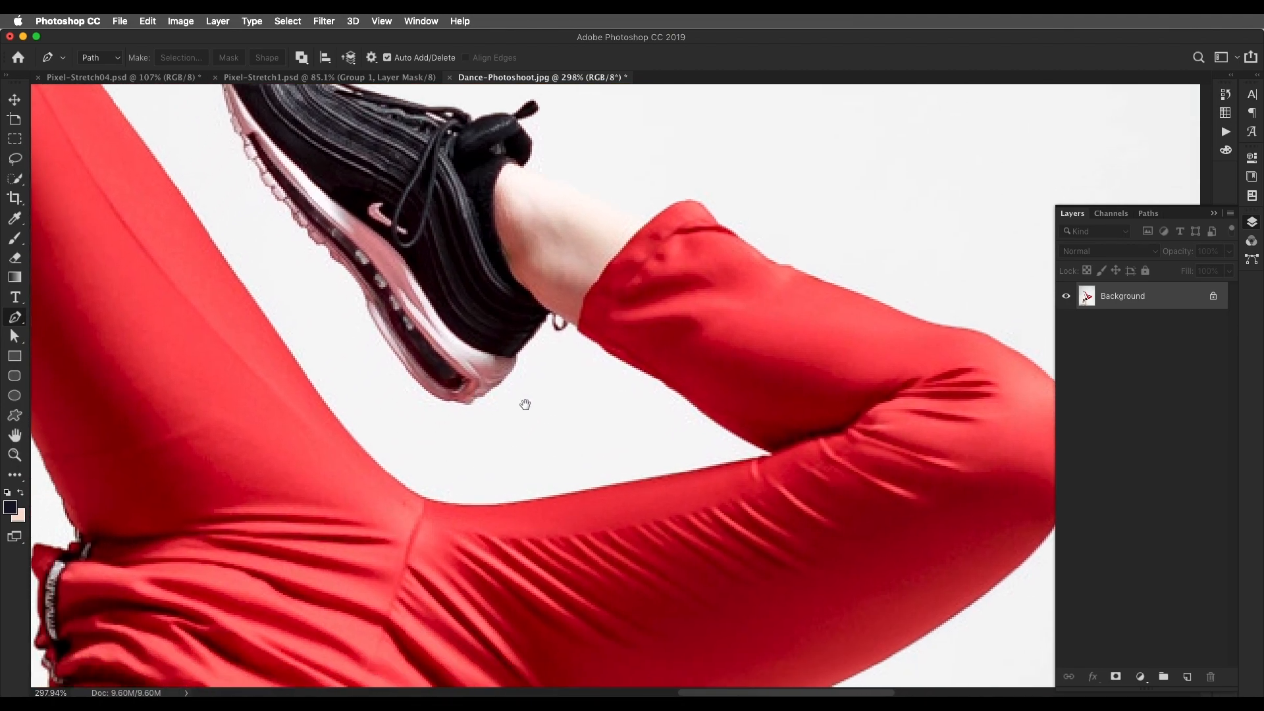
pyautogui.click(477, 395)
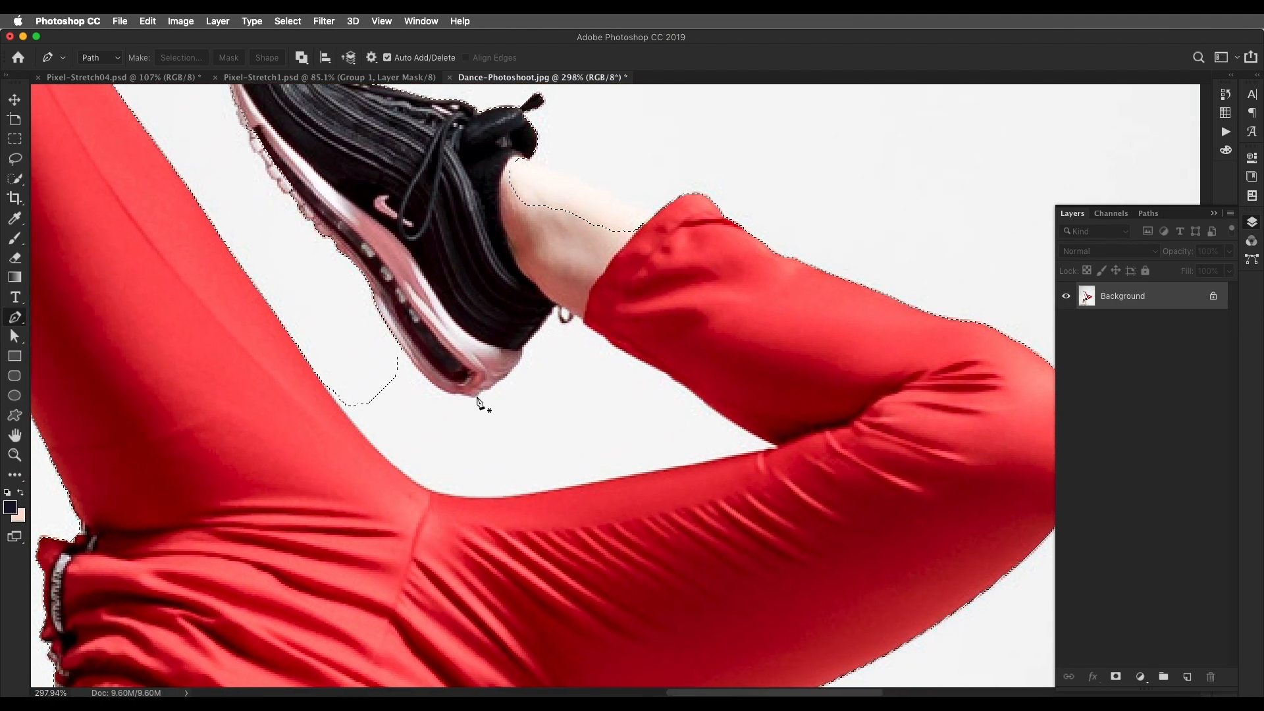
pyautogui.click(509, 373)
pyautogui.click(523, 348)
pyautogui.click(558, 306)
pyautogui.click(580, 318)
pyautogui.click(587, 326)
pyautogui.moveTo(587, 325); pyautogui.dragTo(549, 307)
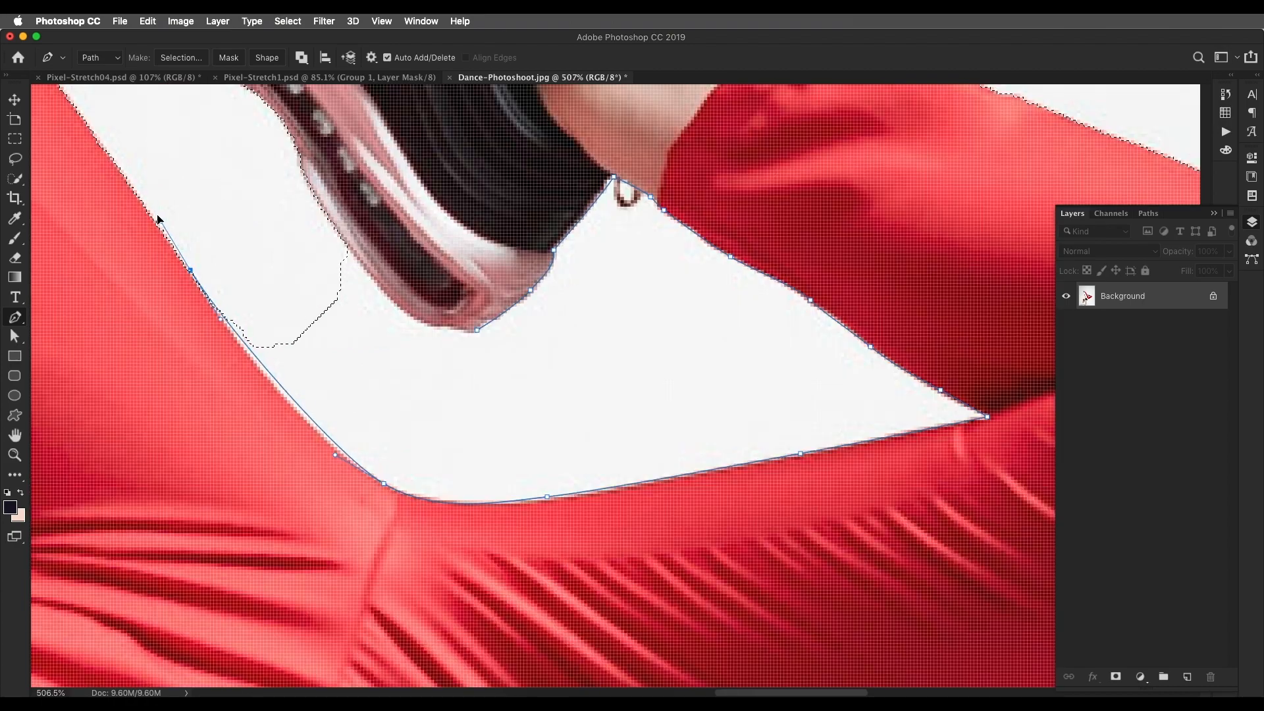
# Step: Carry the path across the gap to the shoe sole and close it at the heel
pyautogui.scroll(3, 304, 262)
pyautogui.scroll(-2, 345, 375)
pyautogui.moveTo(329, 341); pyautogui.dragTo(389, 353)
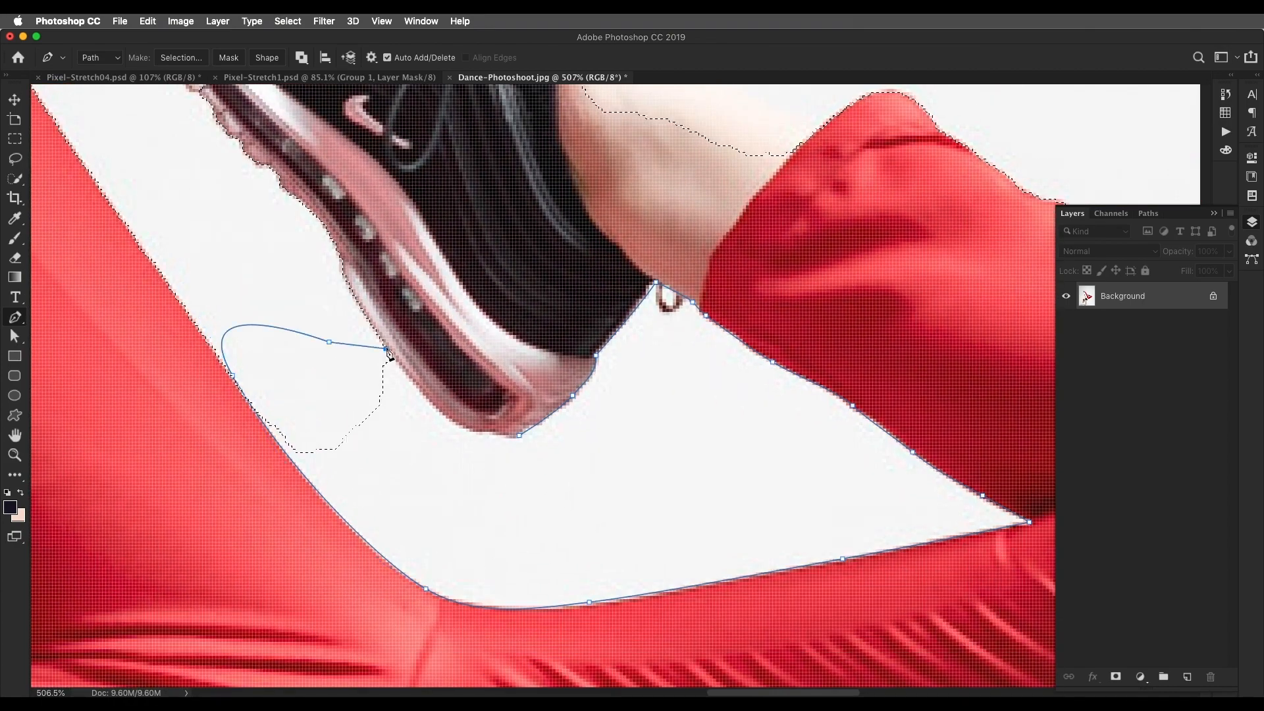
pyautogui.scroll(-5, 522, 443)
# Step: Convert the closed path around the gap between the legs into a selection
pyautogui.rightClick(696, 471)
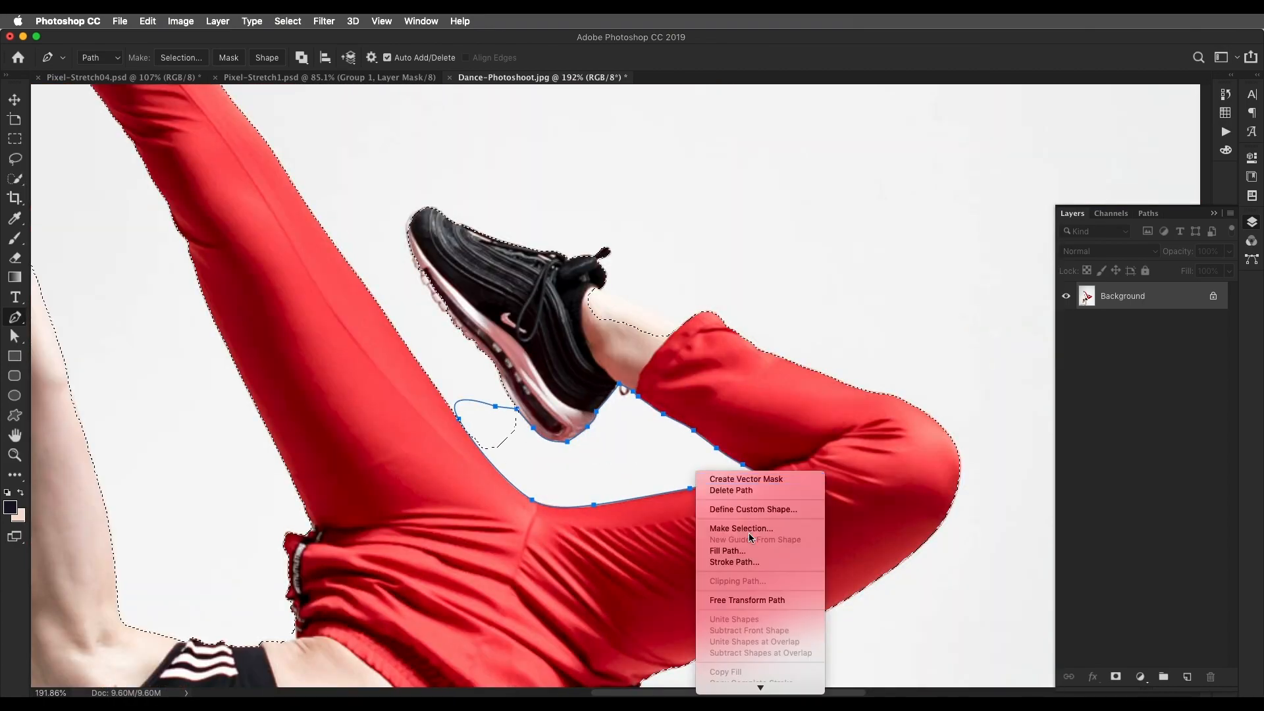
pyautogui.click(751, 531)
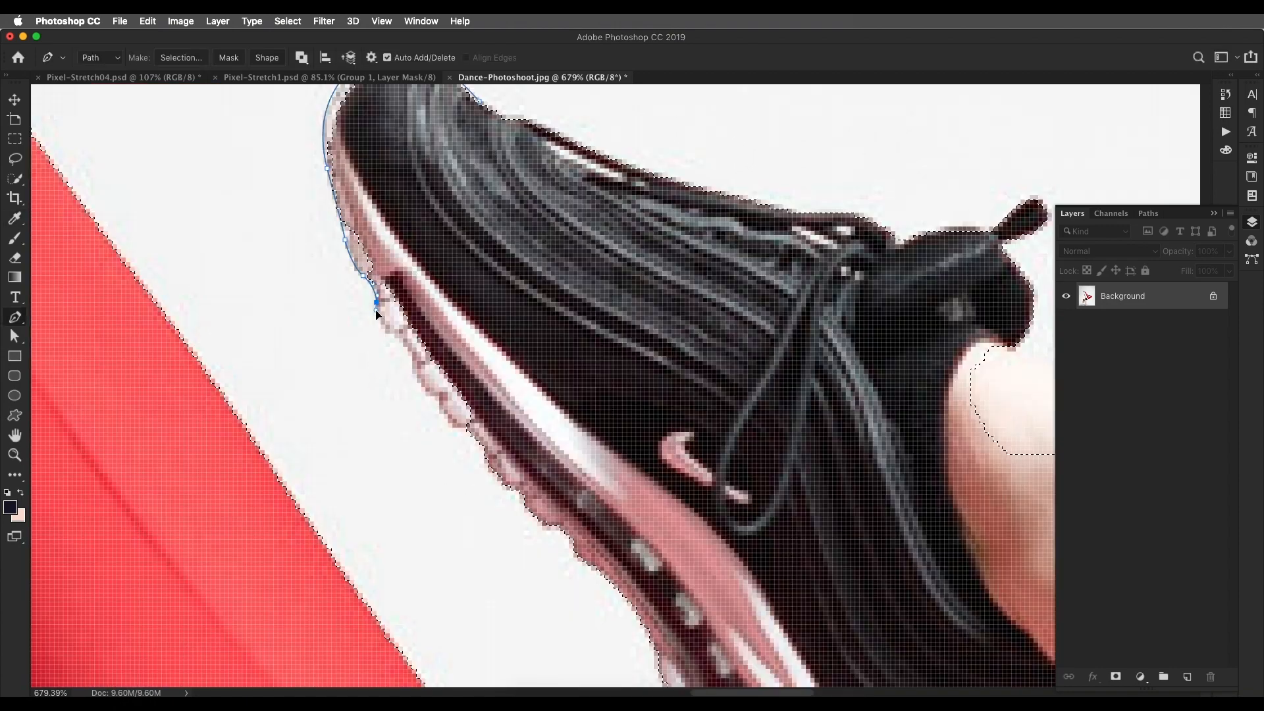
# Step: Outline the toe and front sole of the bent leg's shoe with a path and convert it into a selection
pyautogui.scroll(-3, 377, 262)
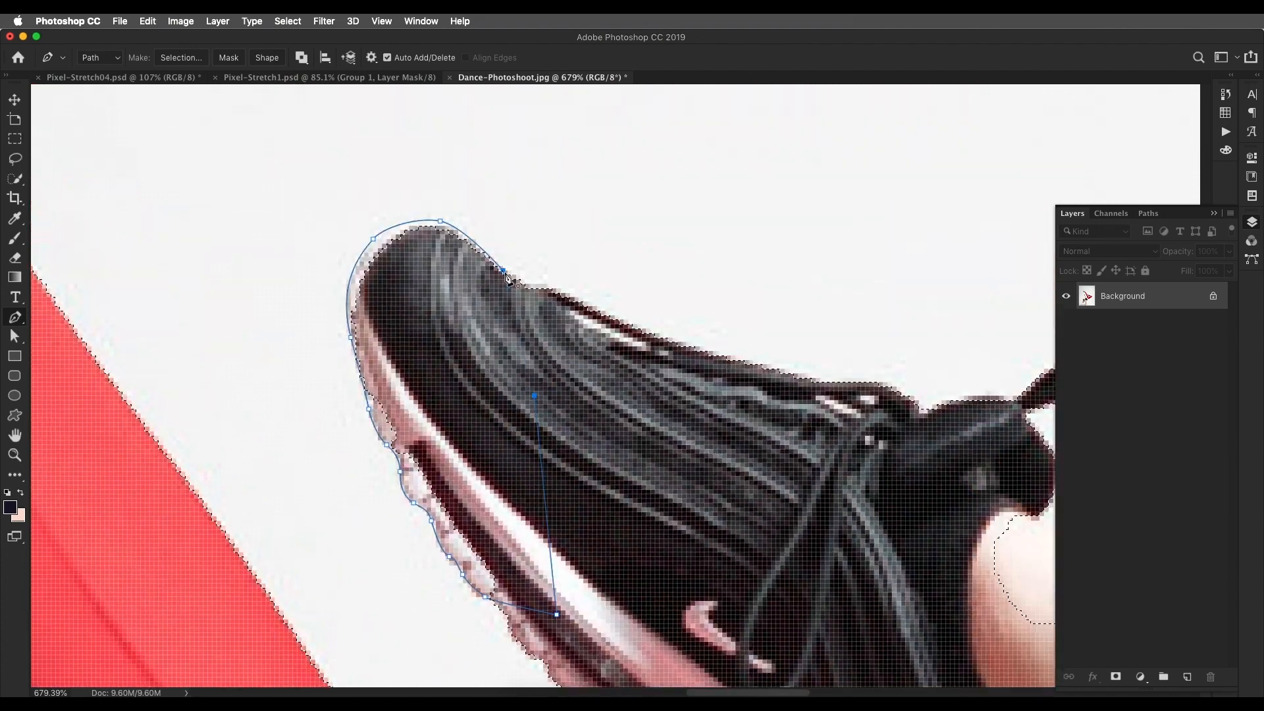
pyautogui.rightClick(454, 312)
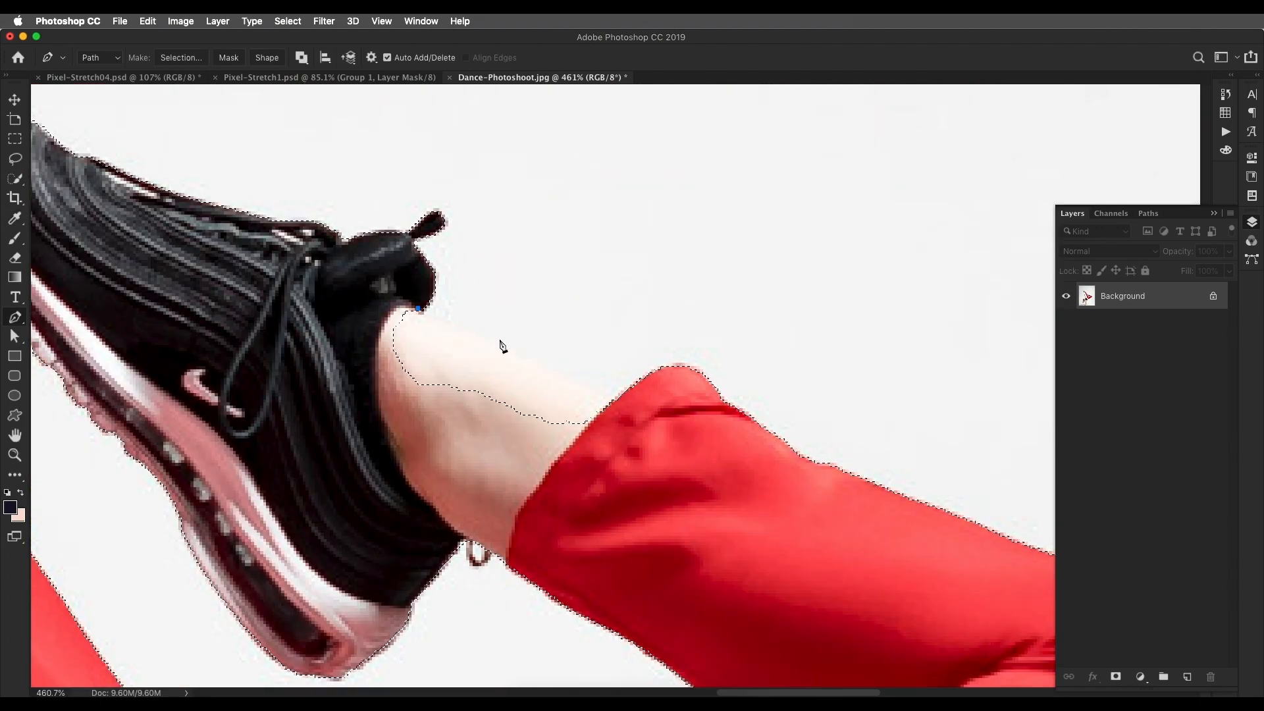
# Step: Draw a path around the bare ankle of the bent leg, between the shoe collar and the trouser hem
pyautogui.click(518, 347)
pyautogui.click(650, 420)
pyautogui.click(630, 514)
pyautogui.click(370, 427)
pyautogui.click(363, 293)
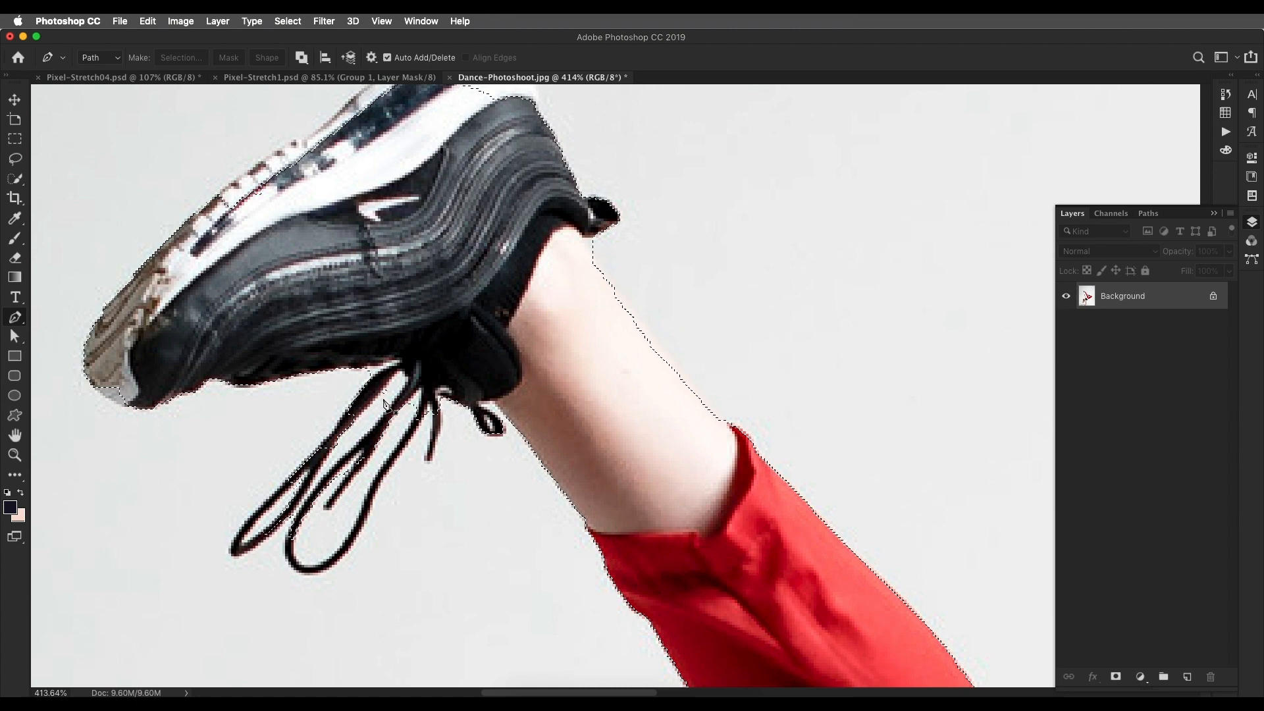
# Step: Open the selection in Select and Mask and brush the sole edge of the raised shoe with the Refine Edge Brush
pyautogui.moveTo(377, 170); pyautogui.dragTo(384, 350)
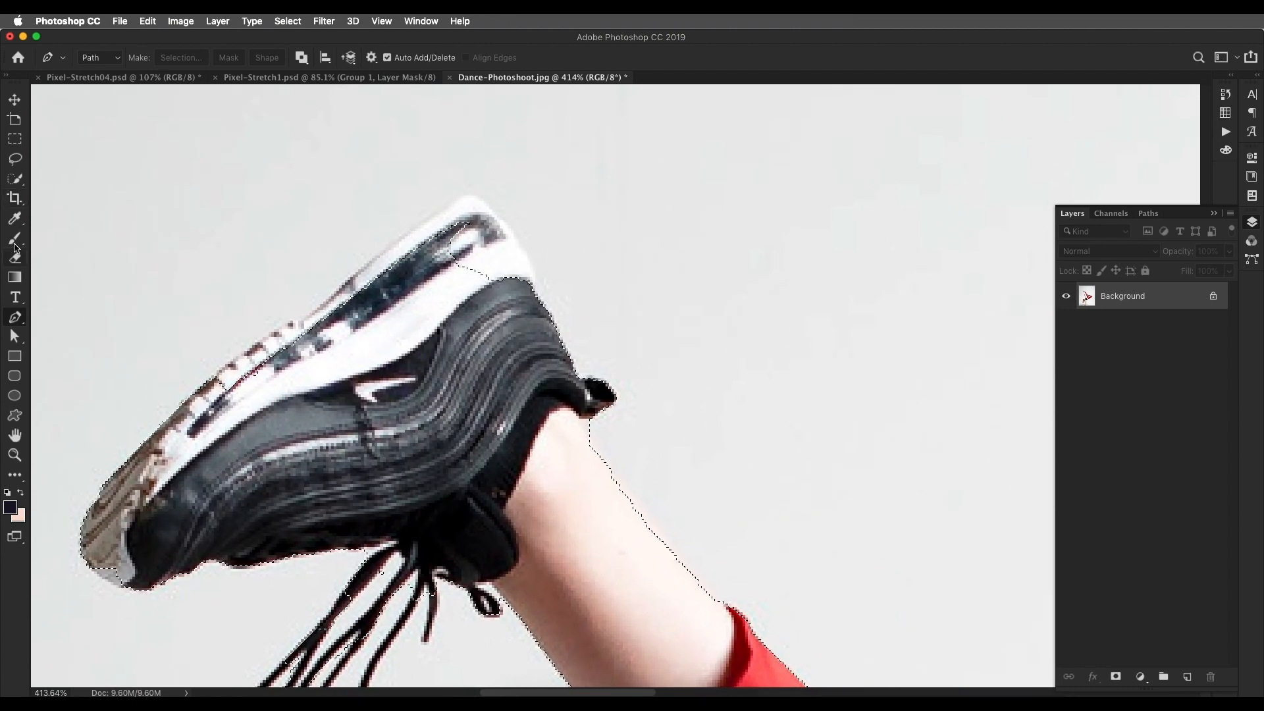
pyautogui.click(16, 178)
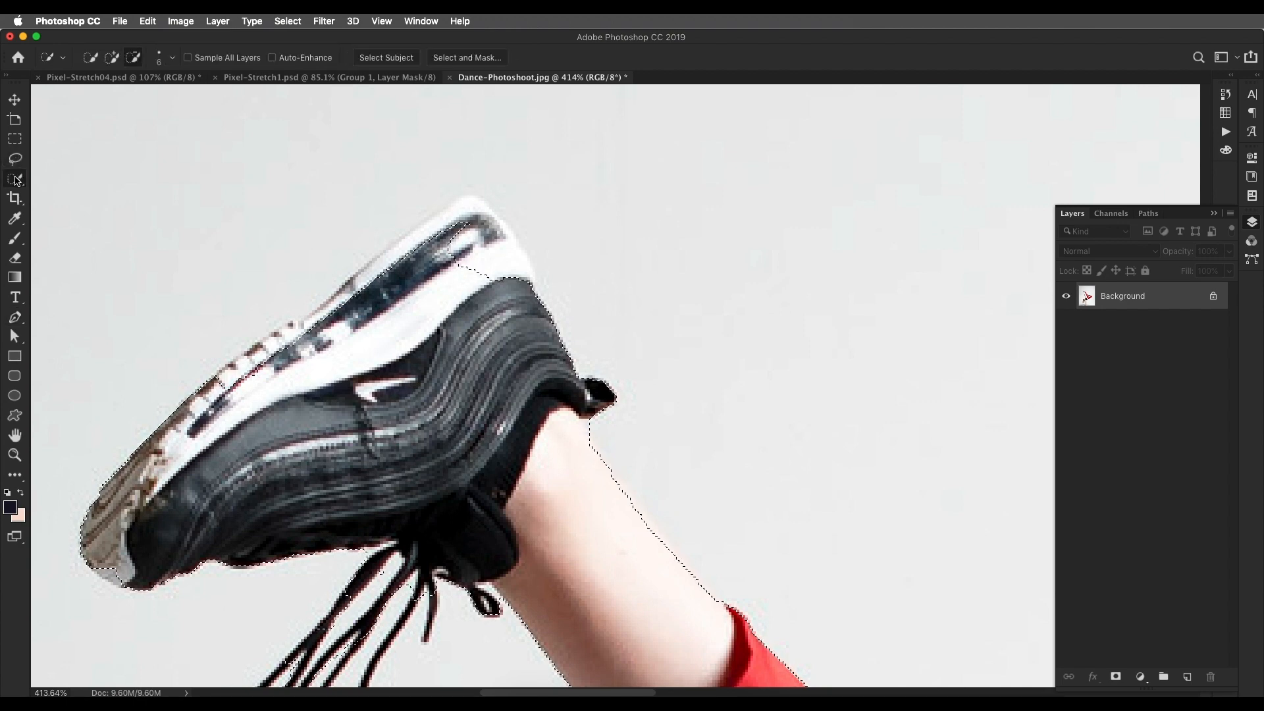
pyautogui.click(460, 58)
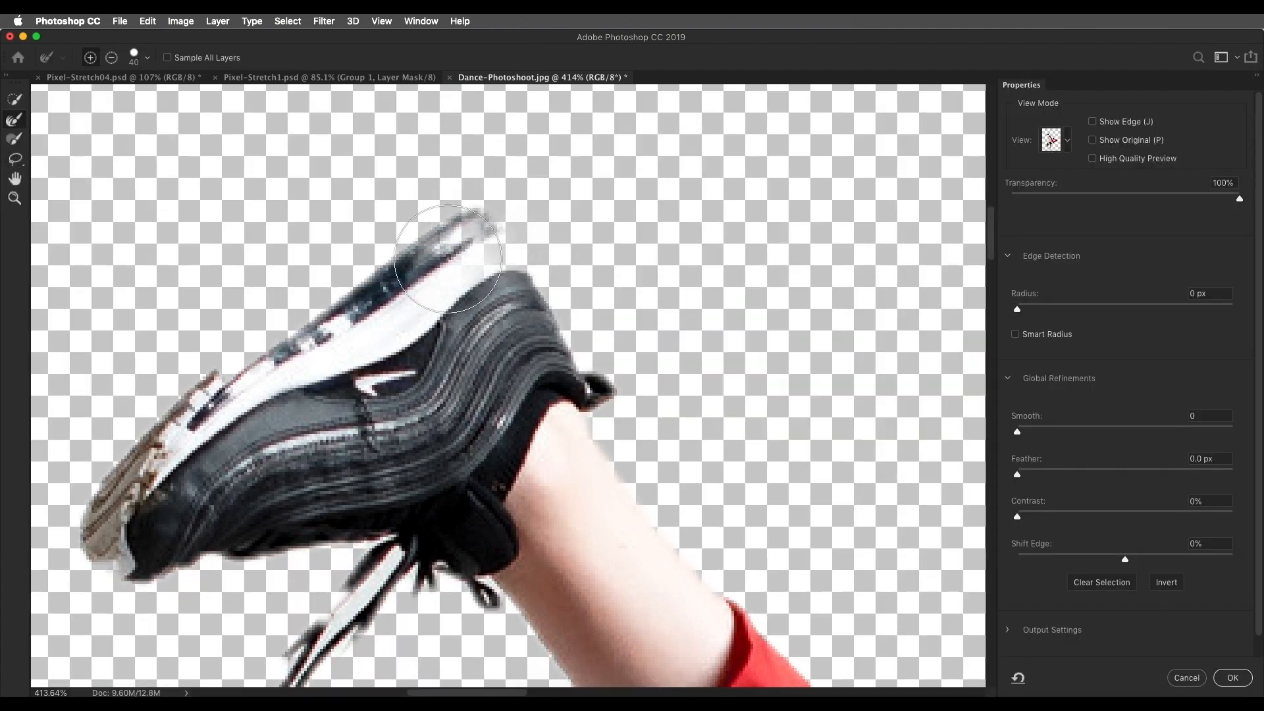
pyautogui.moveTo(254, 340); pyautogui.dragTo(323, 258)
pyautogui.moveTo(583, 108)
pyautogui.mouseDown()
pyautogui.moveTo(397, 205)
pyautogui.moveTo(346, 315)
pyautogui.mouseUp()
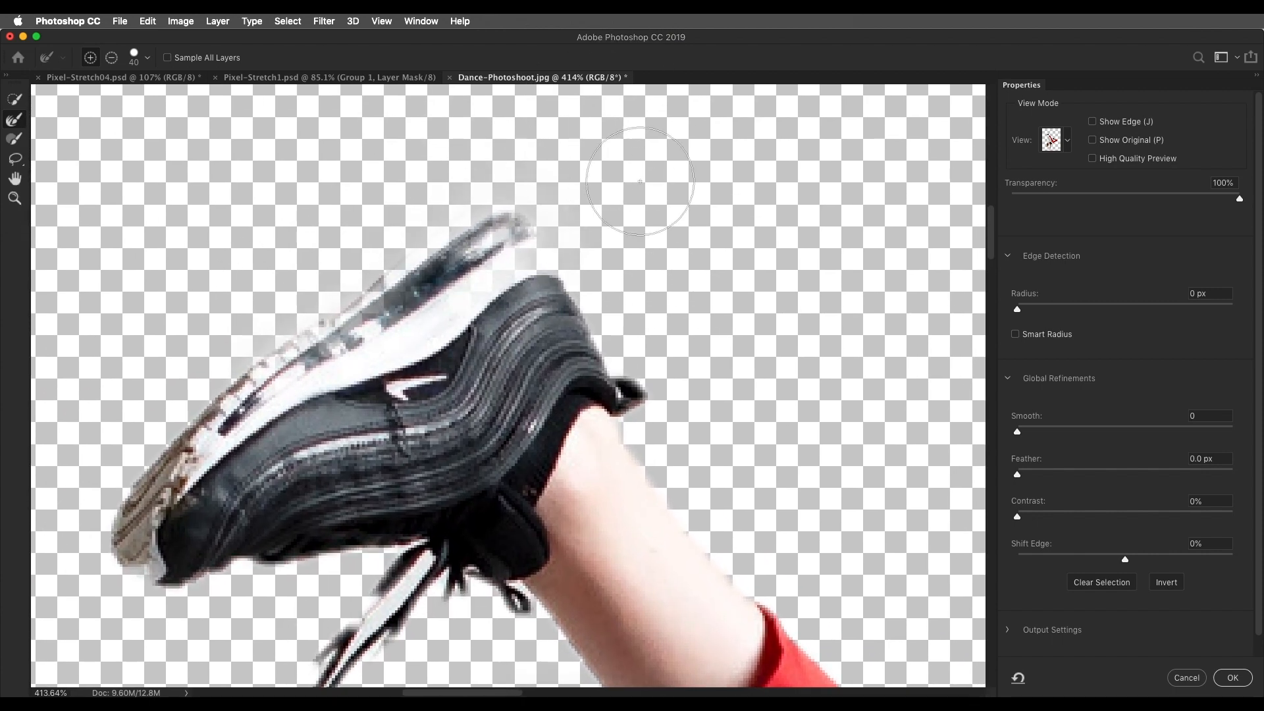
# Step: Brush over the dangling laces of the raised shoe with the Refine Edge Brush to recover their full loops
pyautogui.scroll(-10, 640, 181)
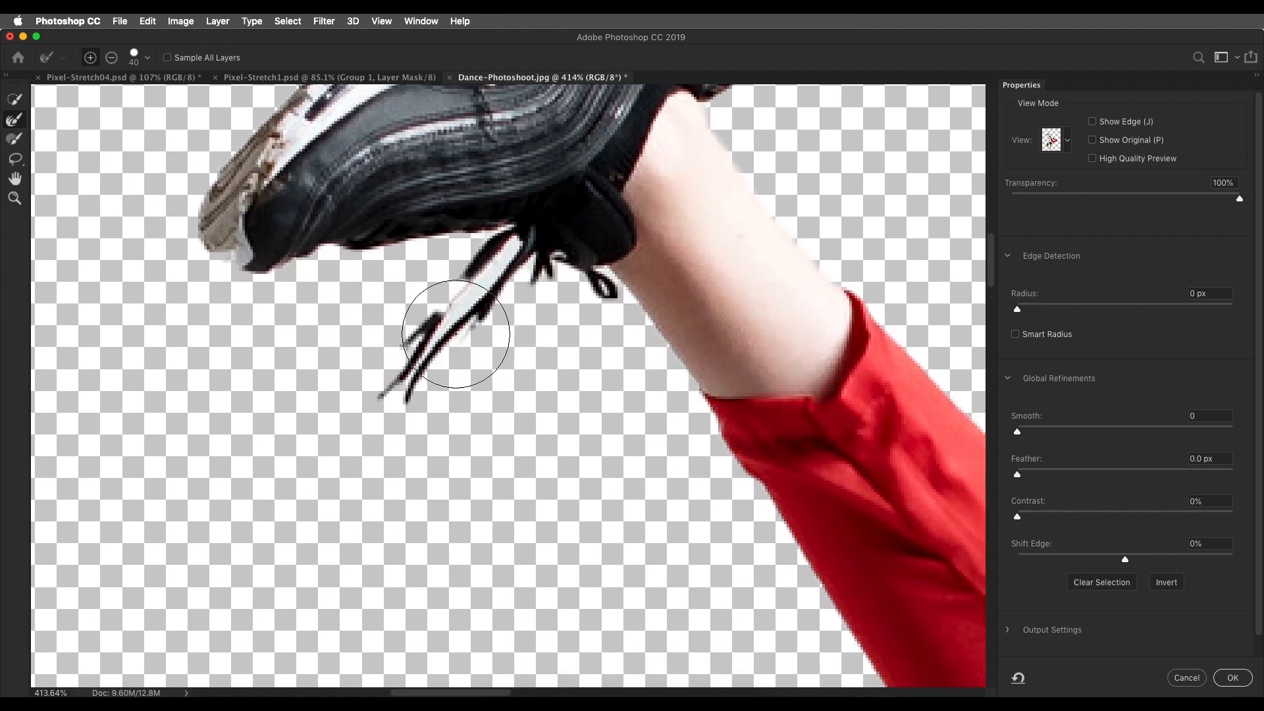
pyautogui.moveTo(456, 334); pyautogui.dragTo(487, 310)
pyautogui.moveTo(368, 435)
pyautogui.mouseDown()
pyautogui.moveTo(353, 413)
pyautogui.moveTo(494, 336)
pyautogui.mouseUp()
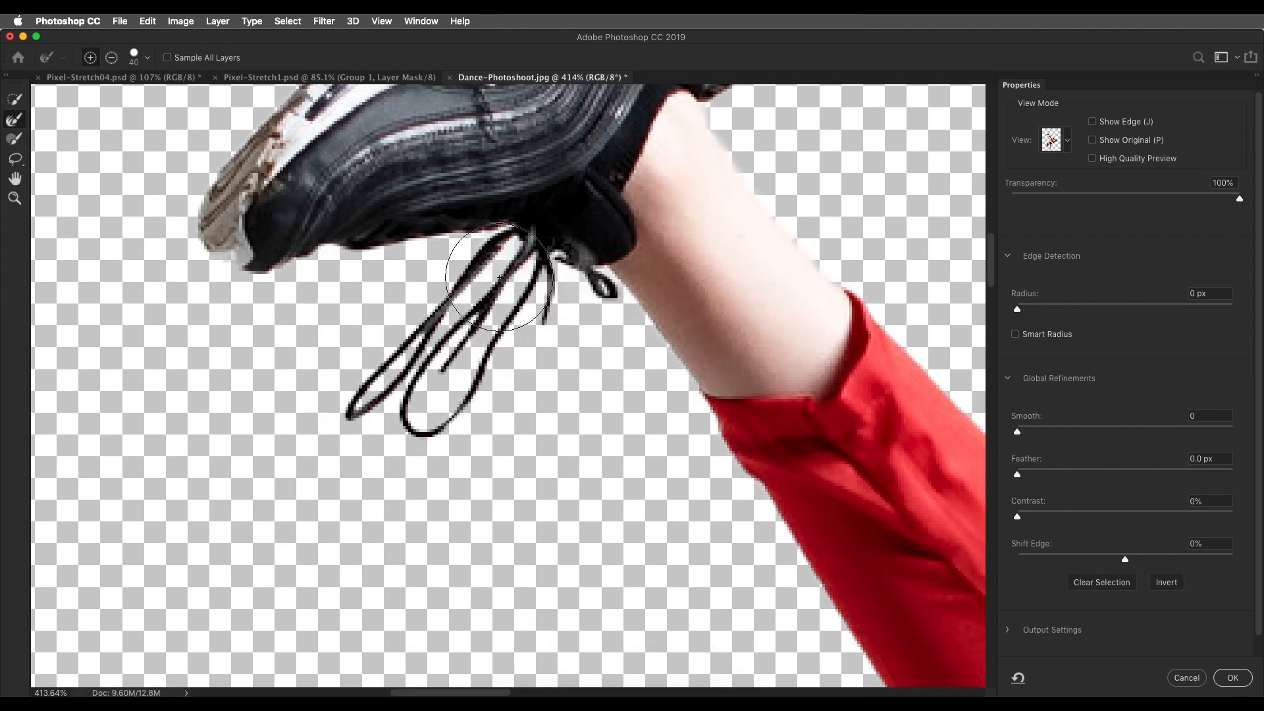
# Step: Brush along the tips and outer edges of the dancer's hanging hair with the Refine Edge Brush to pick up loose strands
pyautogui.scroll(9, 546, 263)
pyautogui.scroll(-5, 453, 292)
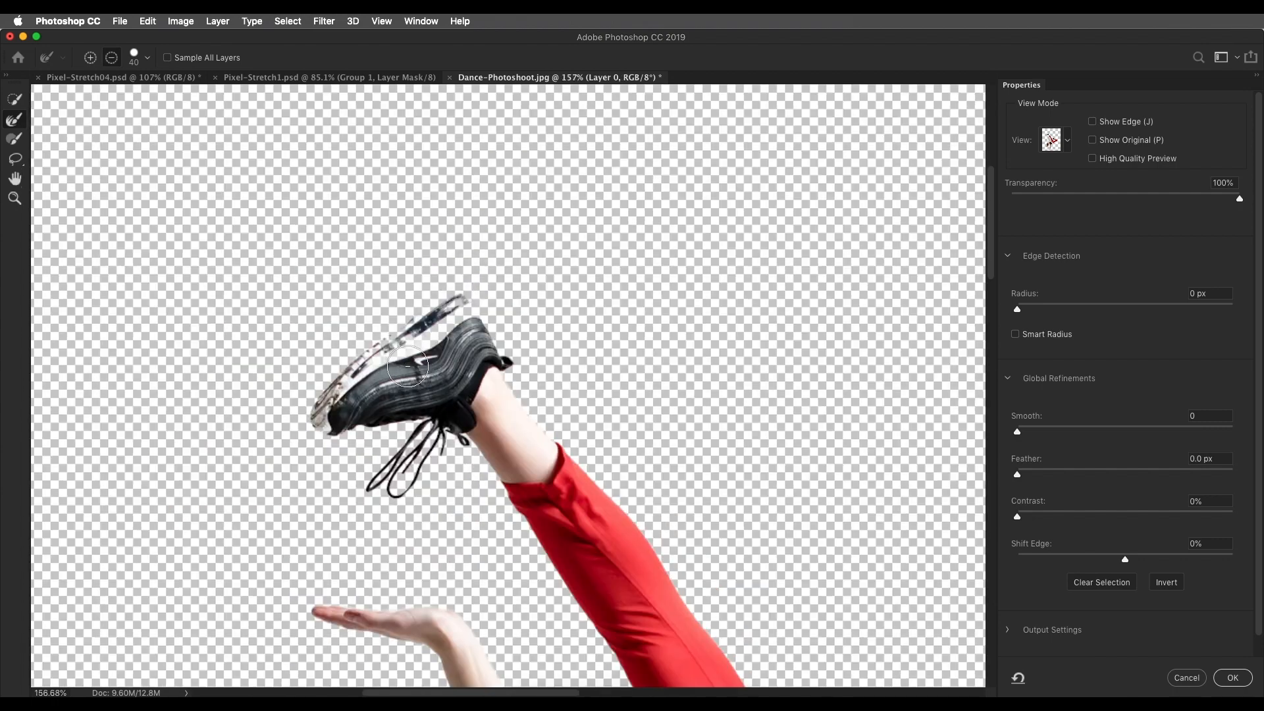
pyautogui.moveTo(434, 547); pyautogui.dragTo(506, 327)
pyautogui.moveTo(369, 566); pyautogui.dragTo(449, 319)
pyautogui.moveTo(592, 593); pyautogui.dragTo(486, 348)
pyautogui.scroll(8, 528, 362)
pyautogui.moveTo(310, 578); pyautogui.dragTo(490, 318)
pyautogui.scroll(-4, 528, 362)
pyautogui.moveTo(527, 248); pyautogui.dragTo(505, 270)
pyautogui.moveTo(495, 276); pyautogui.dragTo(466, 310)
pyautogui.press('super+z')
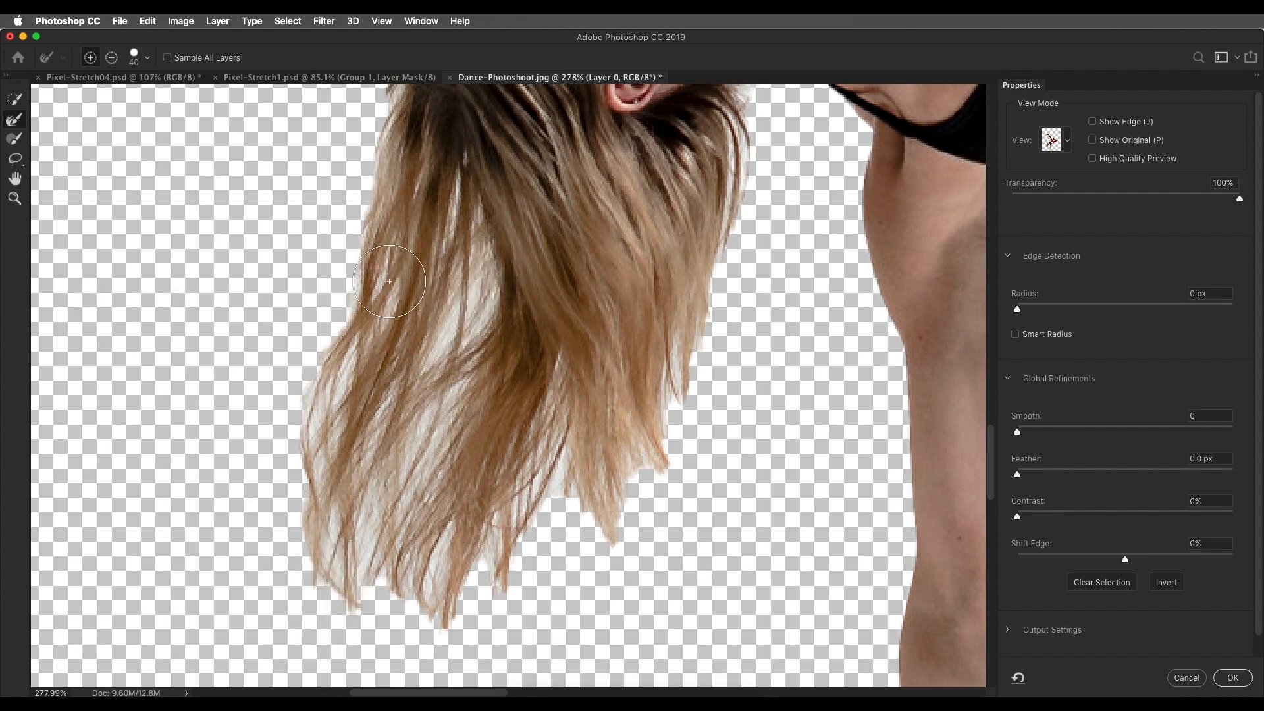
pyautogui.moveTo(290, 401); pyautogui.dragTo(350, 546)
pyautogui.moveTo(423, 531)
pyautogui.mouseDown()
pyautogui.moveTo(520, 490)
pyautogui.moveTo(700, 362)
pyautogui.moveTo(644, 364)
pyautogui.mouseUp()
pyautogui.moveTo(773, 289); pyautogui.dragTo(726, 363)
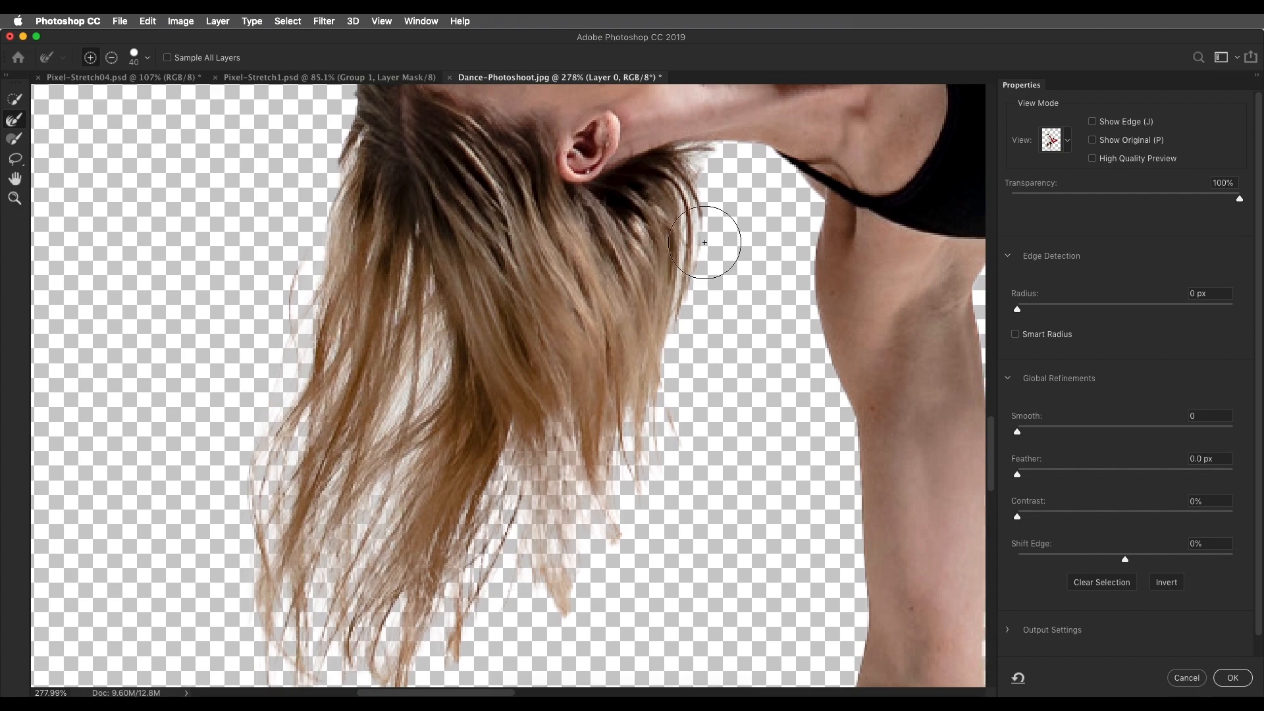
pyautogui.moveTo(709, 217)
pyautogui.mouseDown()
pyautogui.moveTo(650, 483)
pyautogui.moveTo(662, 353)
pyautogui.moveTo(635, 522)
pyautogui.mouseUp()
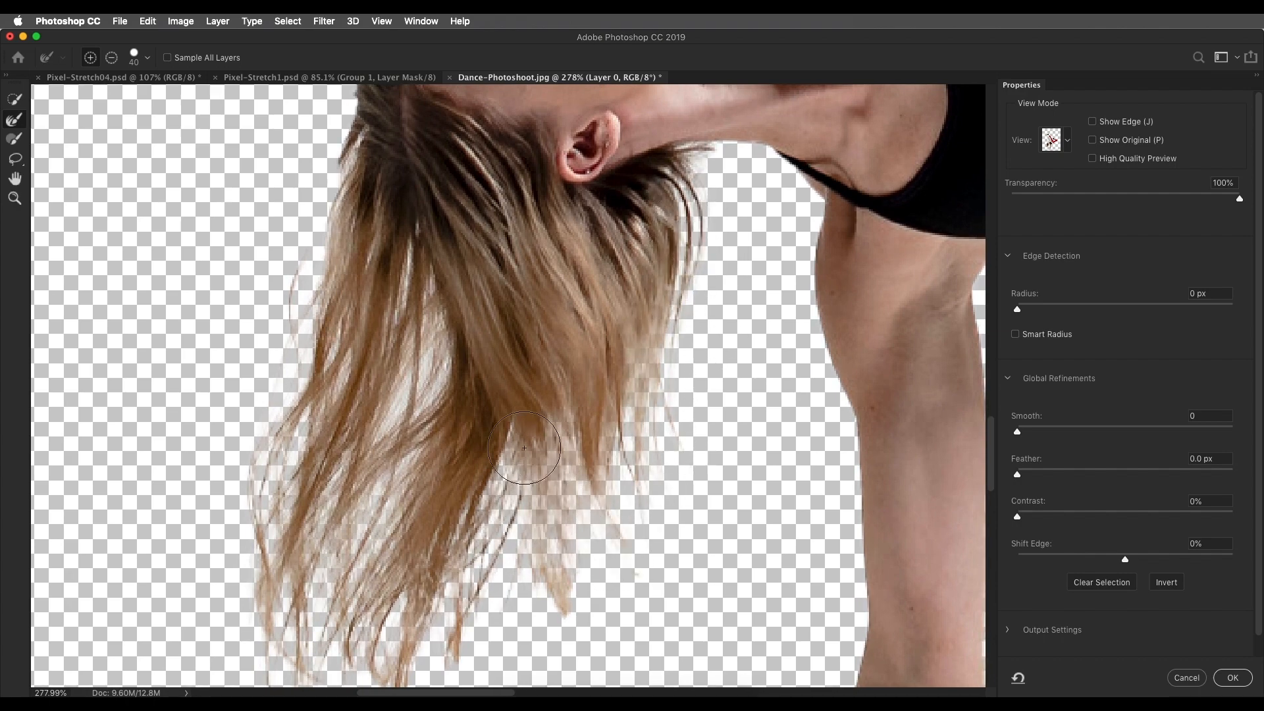
# Step: Refine the hair edge beside the ear and neck, and accept the Select and Mask refinement
pyautogui.scroll(5, 322, 205)
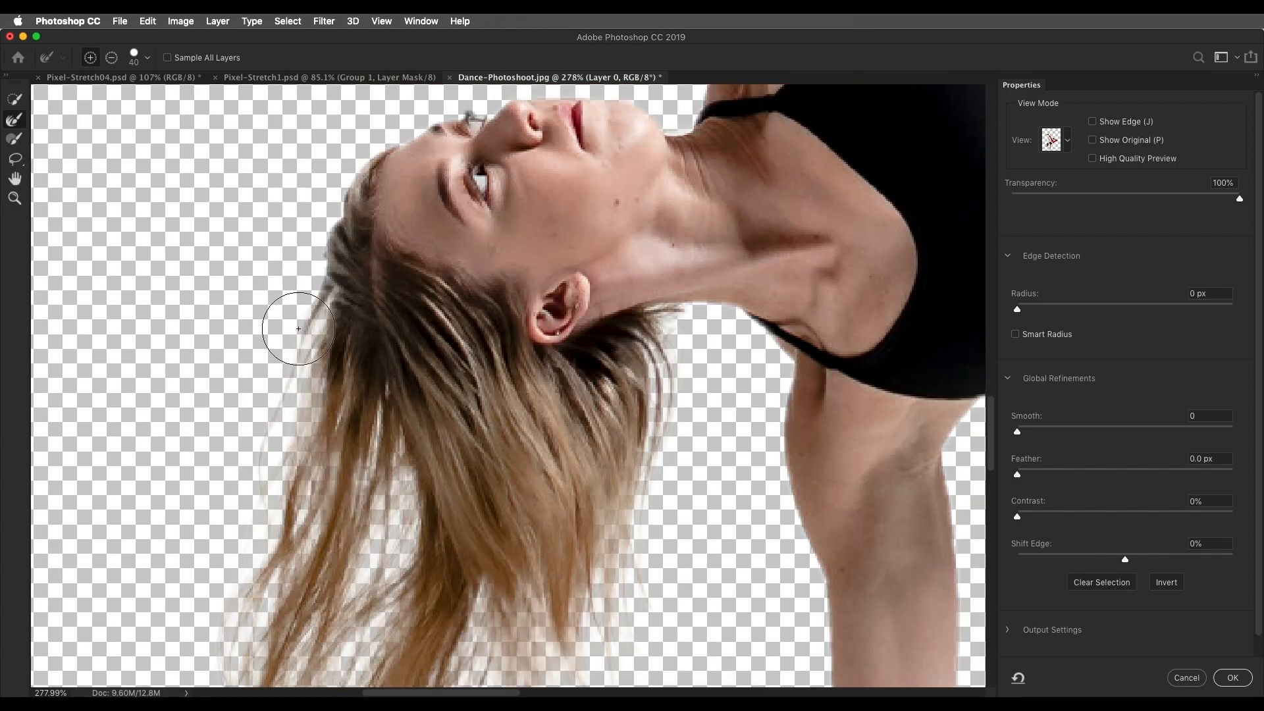
pyautogui.scroll(-2, 461, 330)
pyautogui.hscroll(2, 461, 329)
pyautogui.click(642, 298)
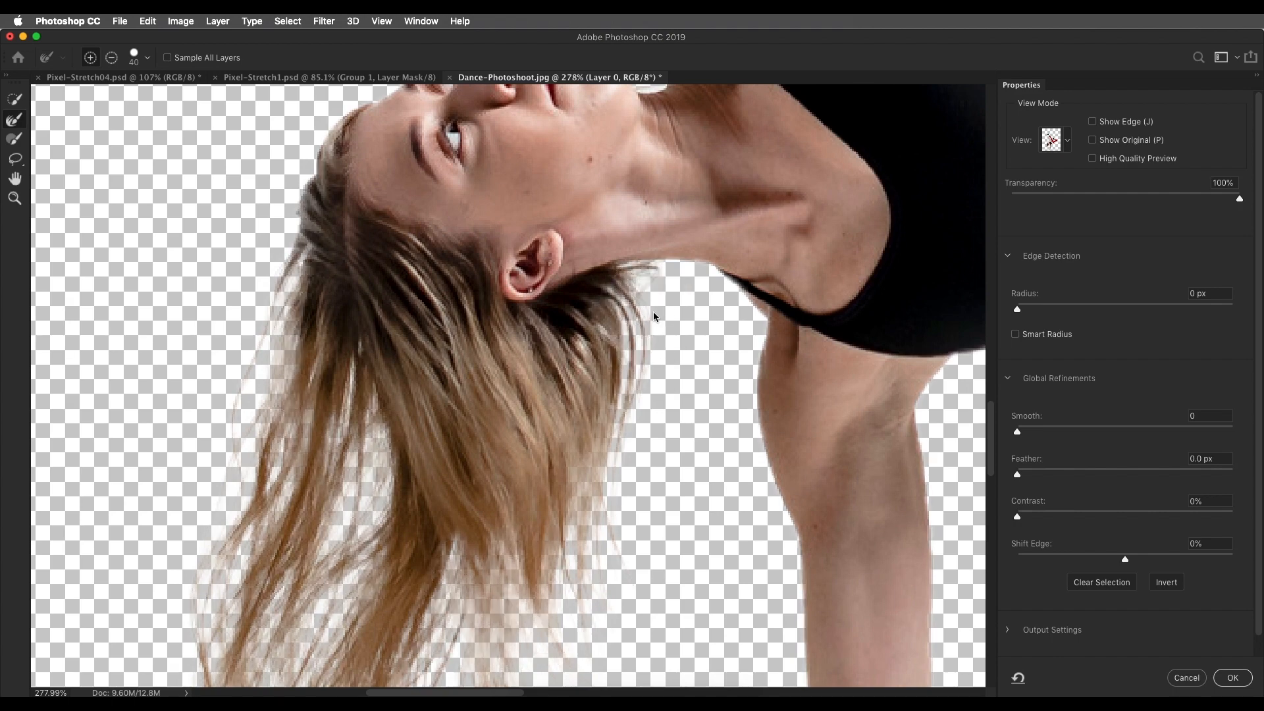
pyautogui.scroll(-3, 657, 318)
pyautogui.scroll(8, 657, 318)
pyautogui.scroll(-1, 654, 491)
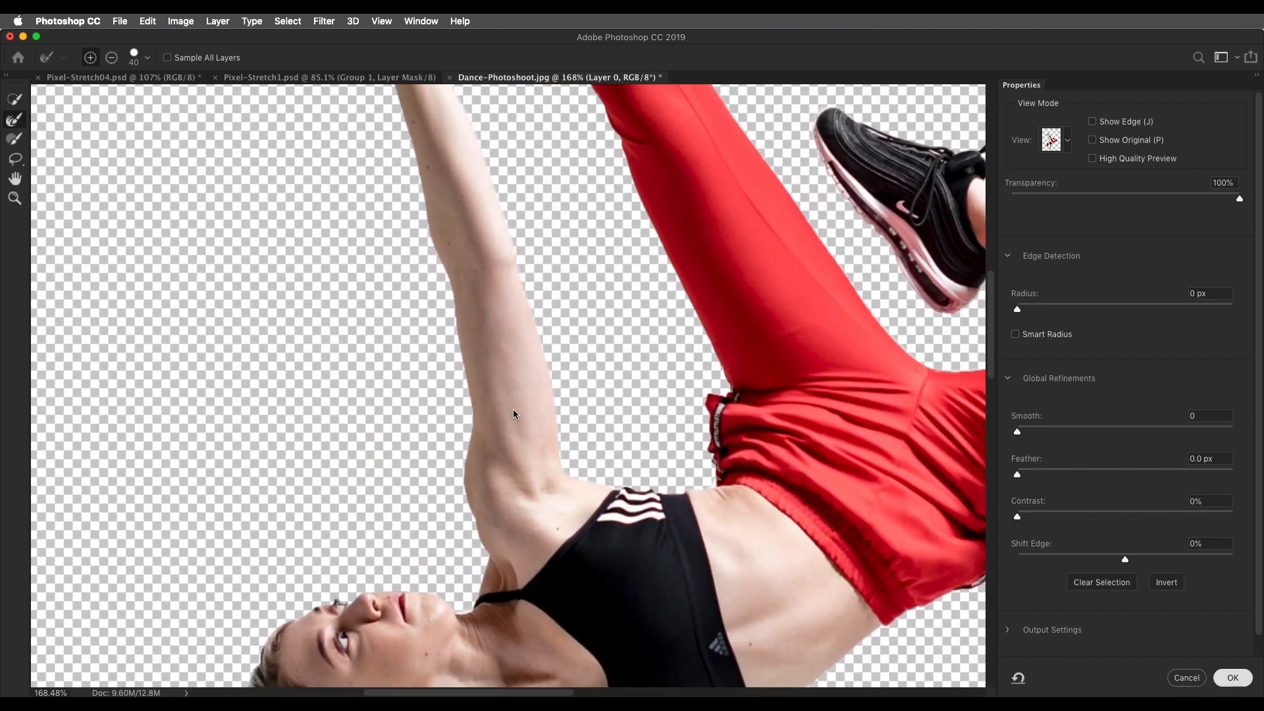
pyautogui.press('Return')
# Step: Start a Pen path at the raised shoe's heel and trace it over the heel corner and along the upper sole
pyautogui.scroll(5, 525, 254)
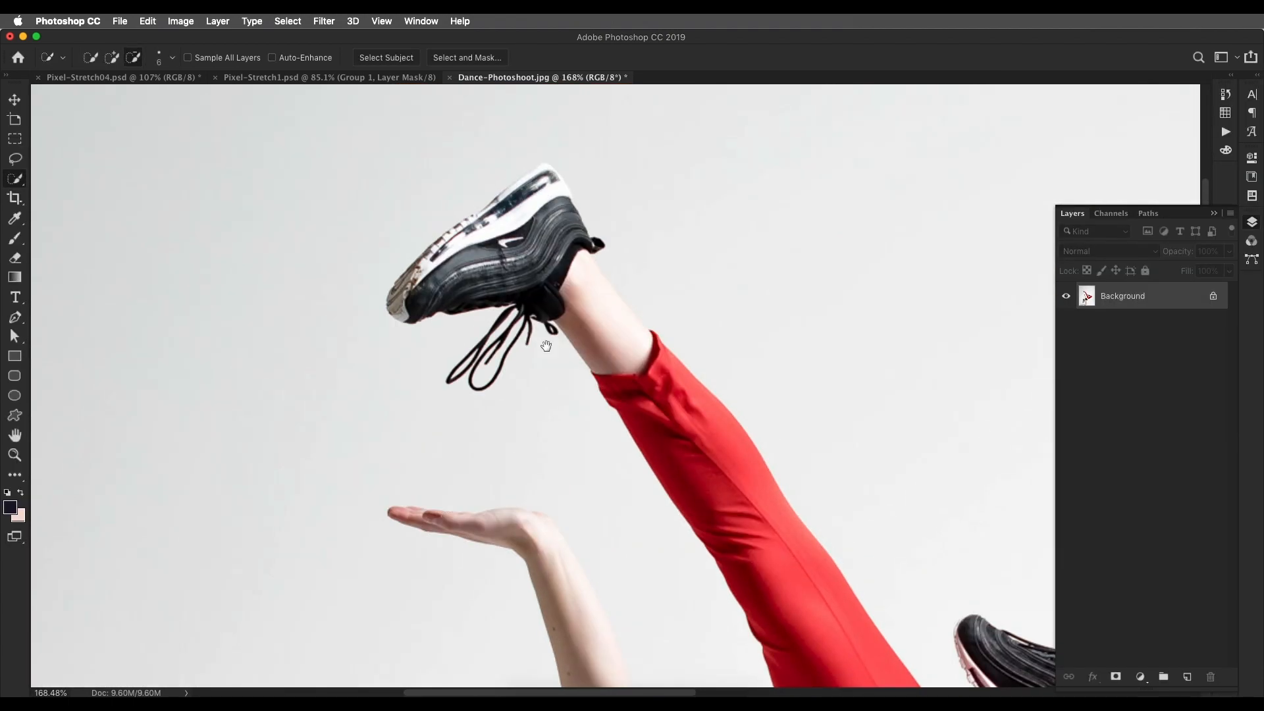
pyautogui.scroll(5, 547, 346)
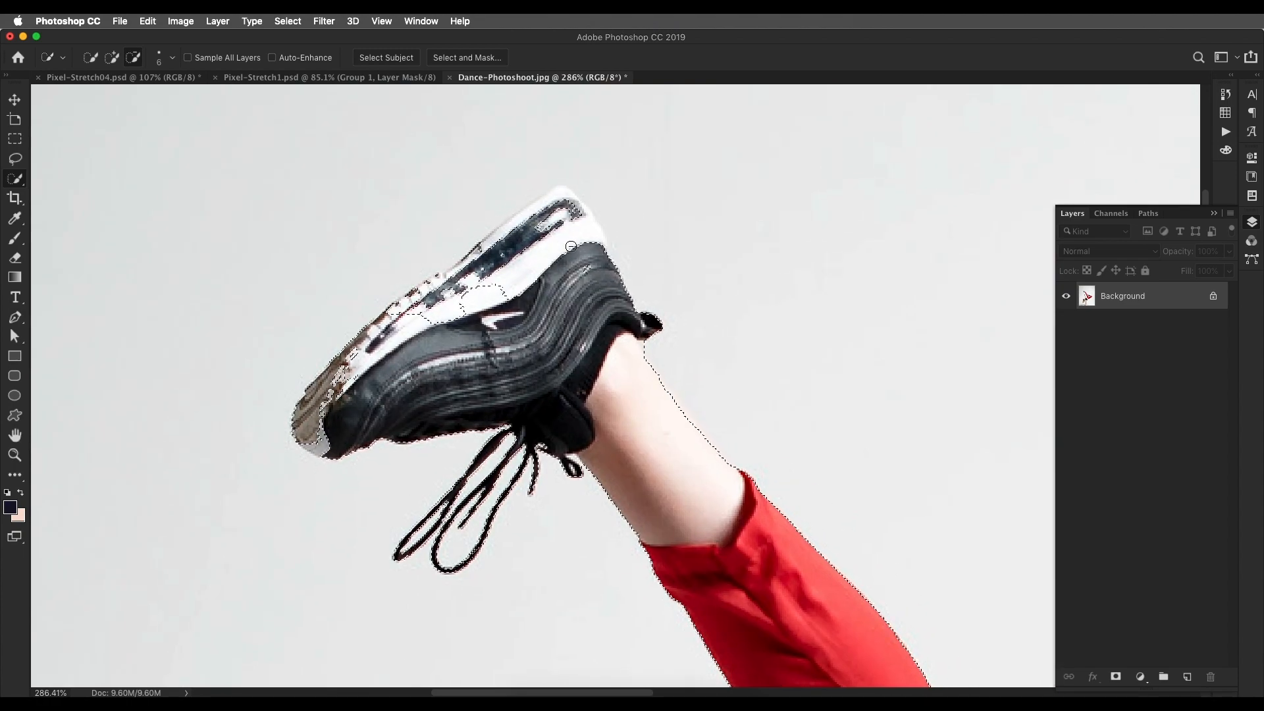
pyautogui.press('p')
pyautogui.scroll(5, 668, 242)
pyautogui.click(574, 300)
pyautogui.moveTo(552, 250); pyautogui.dragTo(550, 242)
pyautogui.moveTo(531, 195); pyautogui.dragTo(524, 185)
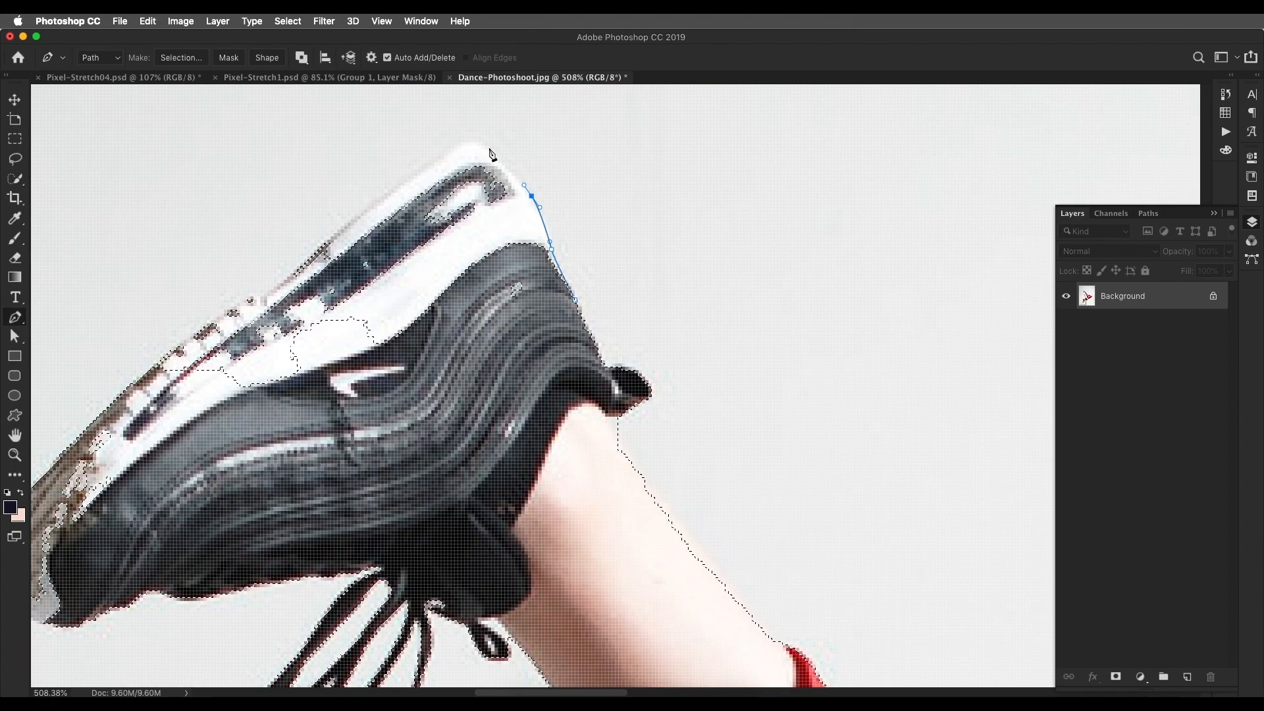
pyautogui.moveTo(480, 145); pyautogui.dragTo(476, 141)
pyautogui.moveTo(403, 186); pyautogui.dragTo(395, 187)
pyautogui.press('space')
pyautogui.moveTo(395, 186); pyautogui.dragTo(561, 168)
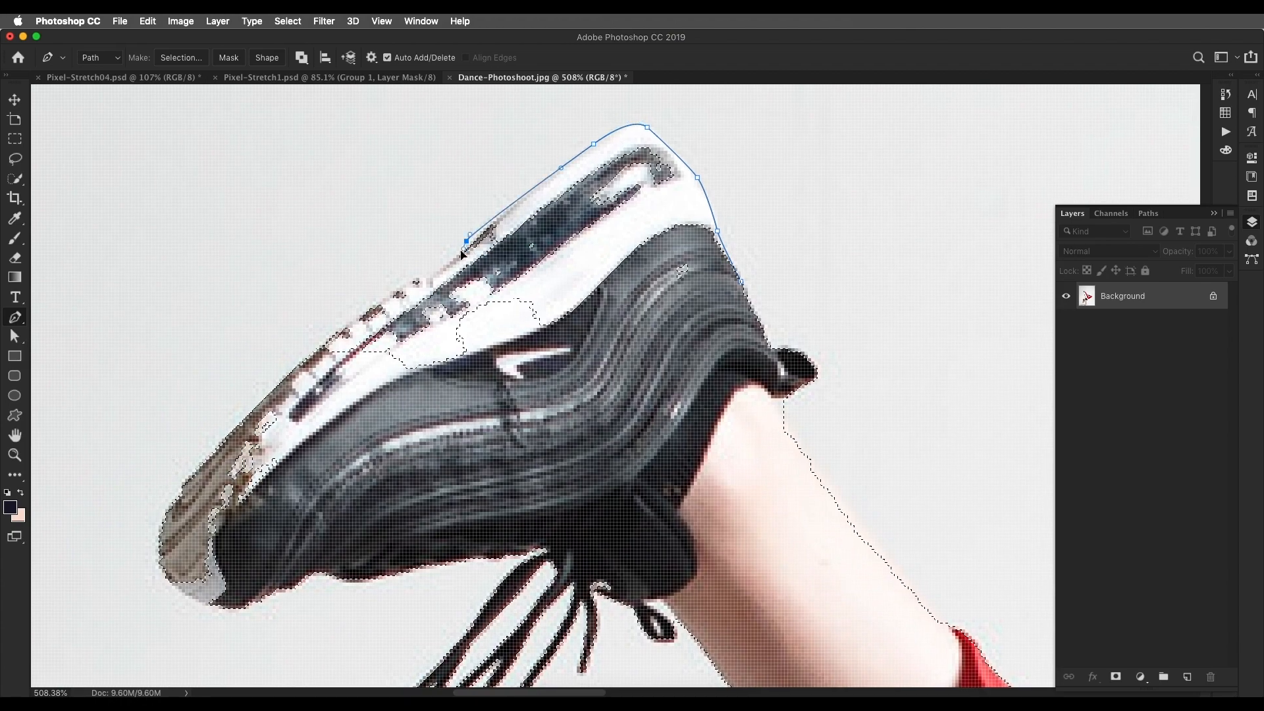
# Step: Continue the path down the rest of the sole, around the toe and back through the inside of the shoe
pyautogui.moveTo(466, 244); pyautogui.dragTo(458, 253)
pyautogui.moveTo(386, 295); pyautogui.dragTo(672, 140)
pyautogui.press('space')
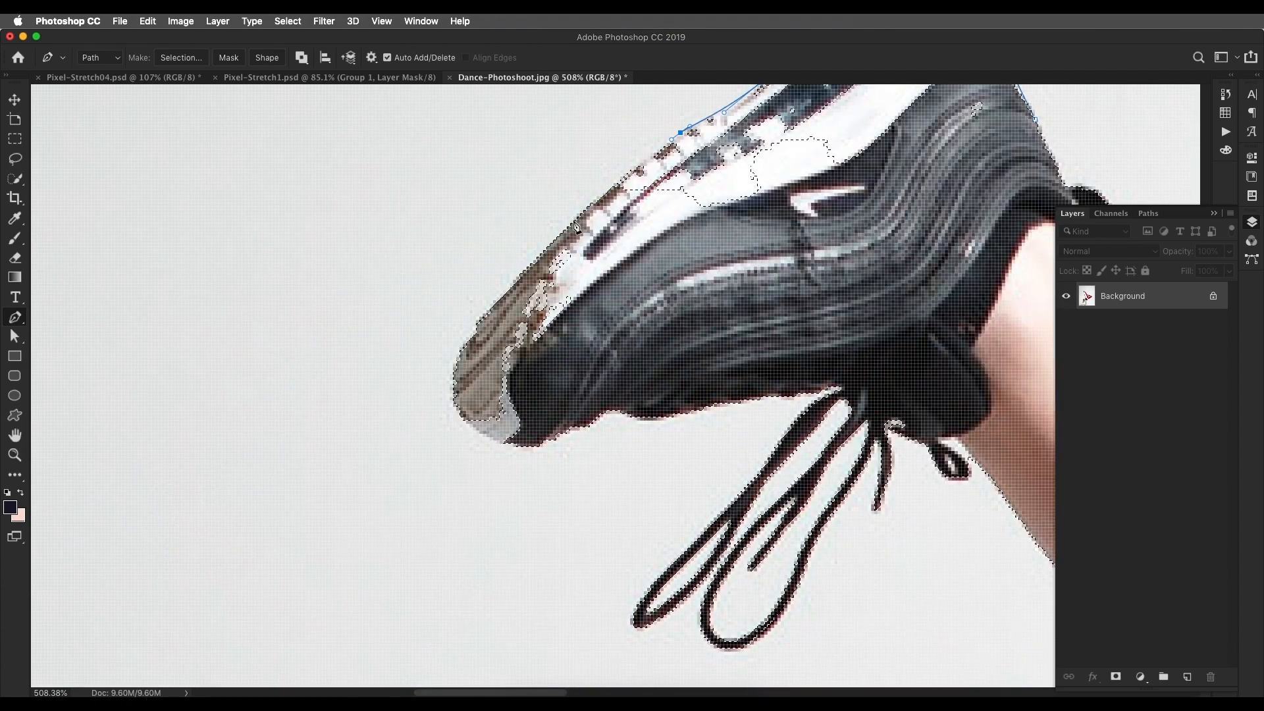
pyautogui.moveTo(573, 220); pyautogui.dragTo(559, 234)
pyautogui.press('space')
pyautogui.moveTo(476, 336); pyautogui.dragTo(464, 295)
pyautogui.moveTo(448, 374); pyautogui.dragTo(587, 376)
pyautogui.click(616, 298)
pyautogui.click(797, 264)
pyautogui.click(964, 121)
pyautogui.press('space')
pyautogui.moveTo(965, 121); pyautogui.dragTo(687, 350)
# Step: Convert the raised shoe's path into a selection added to the existing one, with a 1 px feather radius
pyautogui.rightClick(700, 322)
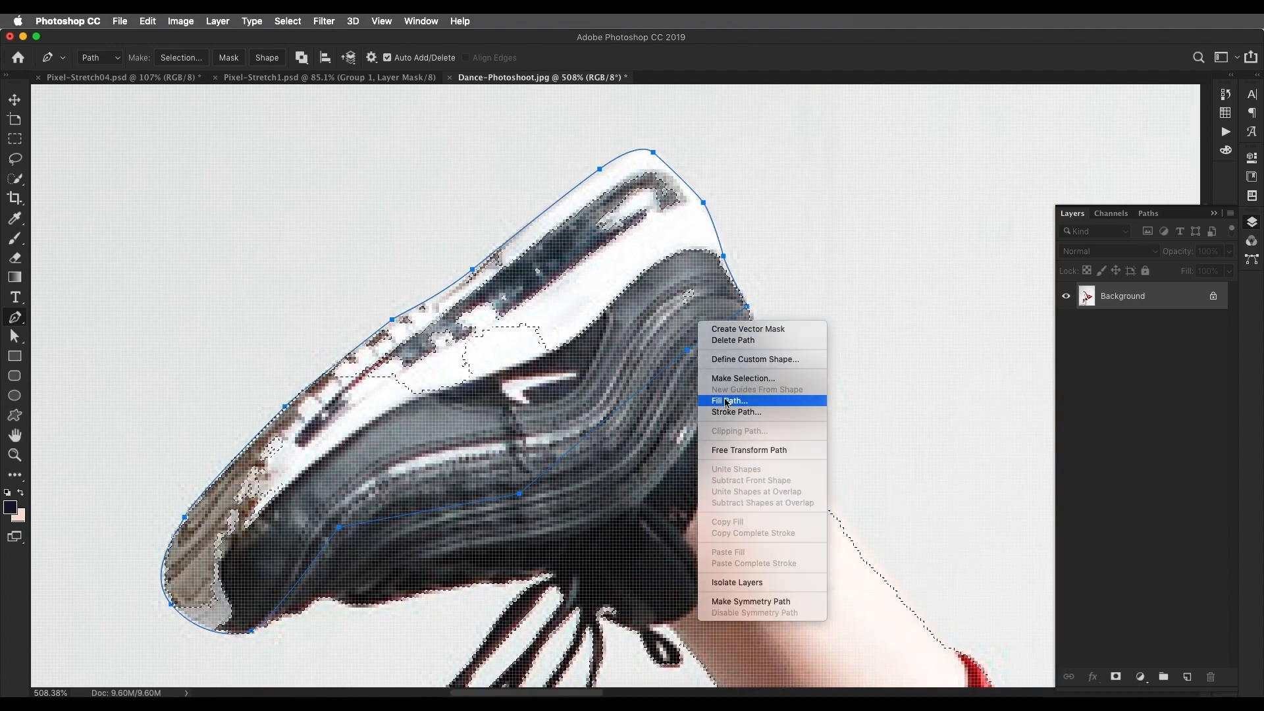
pyautogui.click(738, 380)
pyautogui.click(582, 377)
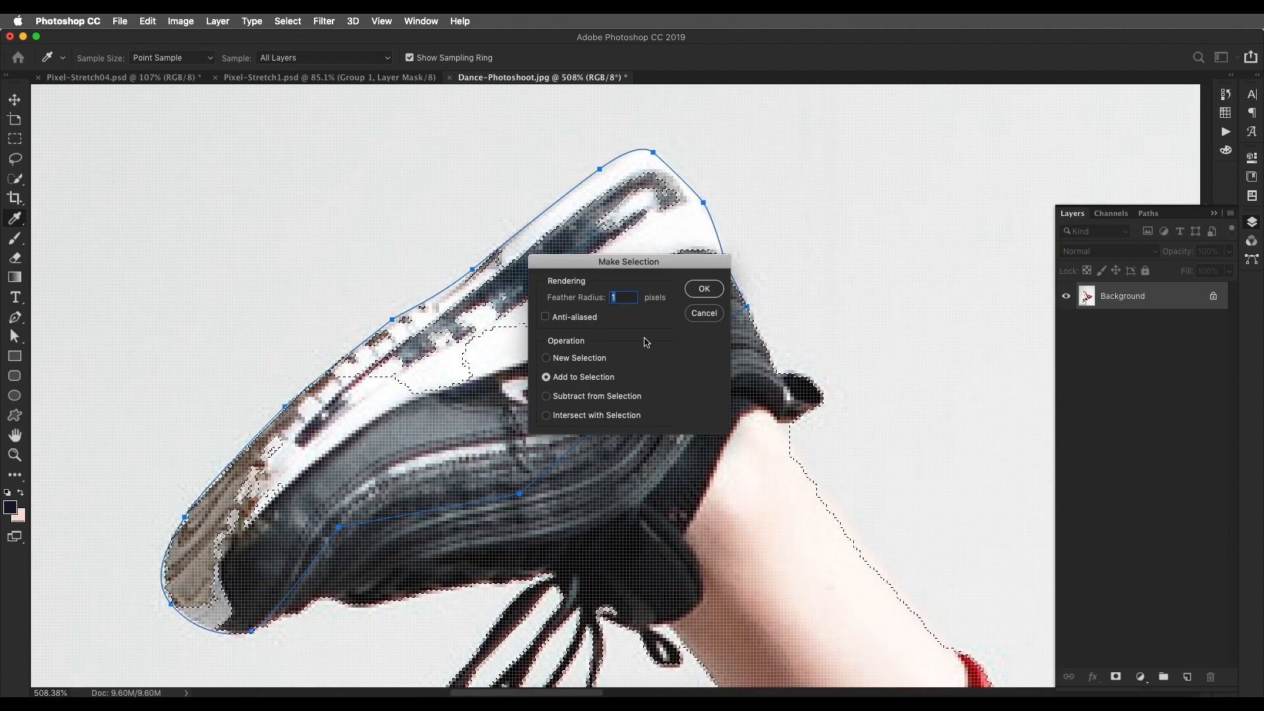
pyautogui.click(705, 288)
# Step: Check the selection outline across the whole dancer and add a layer mask from it
pyautogui.scroll(-5, 728, 339)
pyautogui.moveTo(736, 384); pyautogui.dragTo(551, 115)
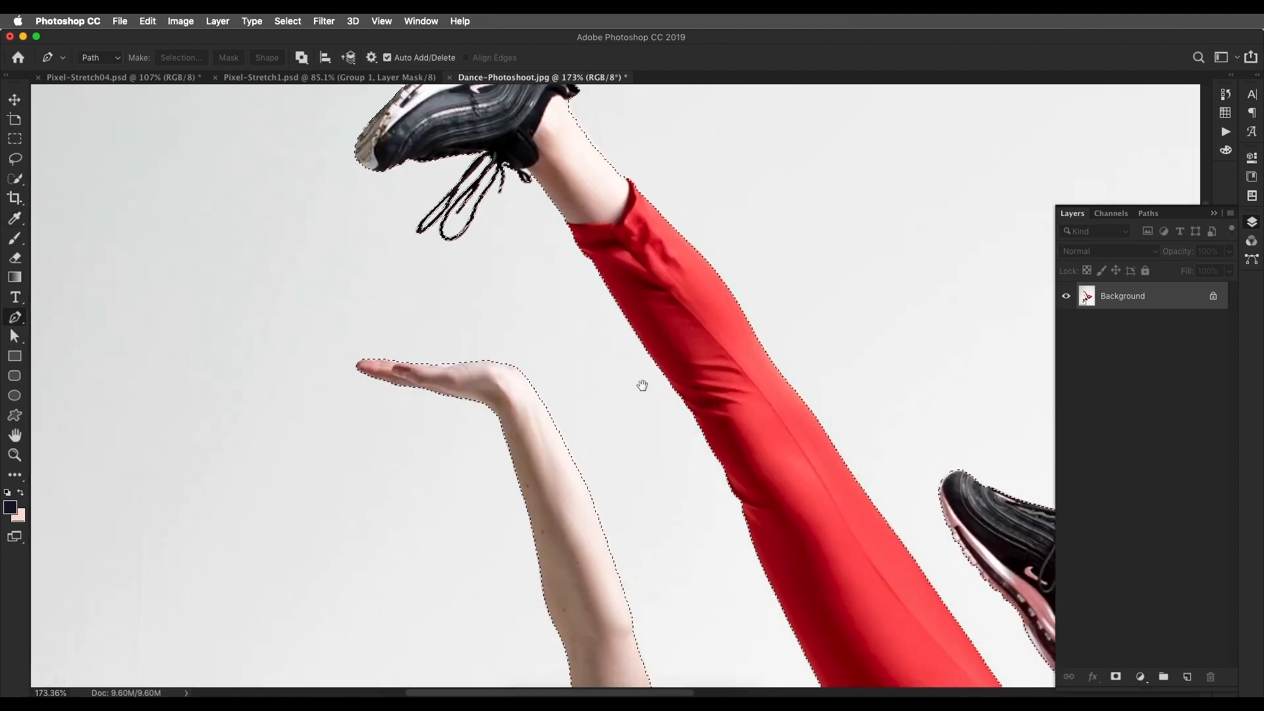
pyautogui.moveTo(644, 386); pyautogui.dragTo(609, 228)
pyautogui.moveTo(659, 579); pyautogui.dragTo(632, 132)
pyautogui.moveTo(735, 633); pyautogui.dragTo(784, 336)
pyautogui.moveTo(642, 222); pyautogui.dragTo(648, 358)
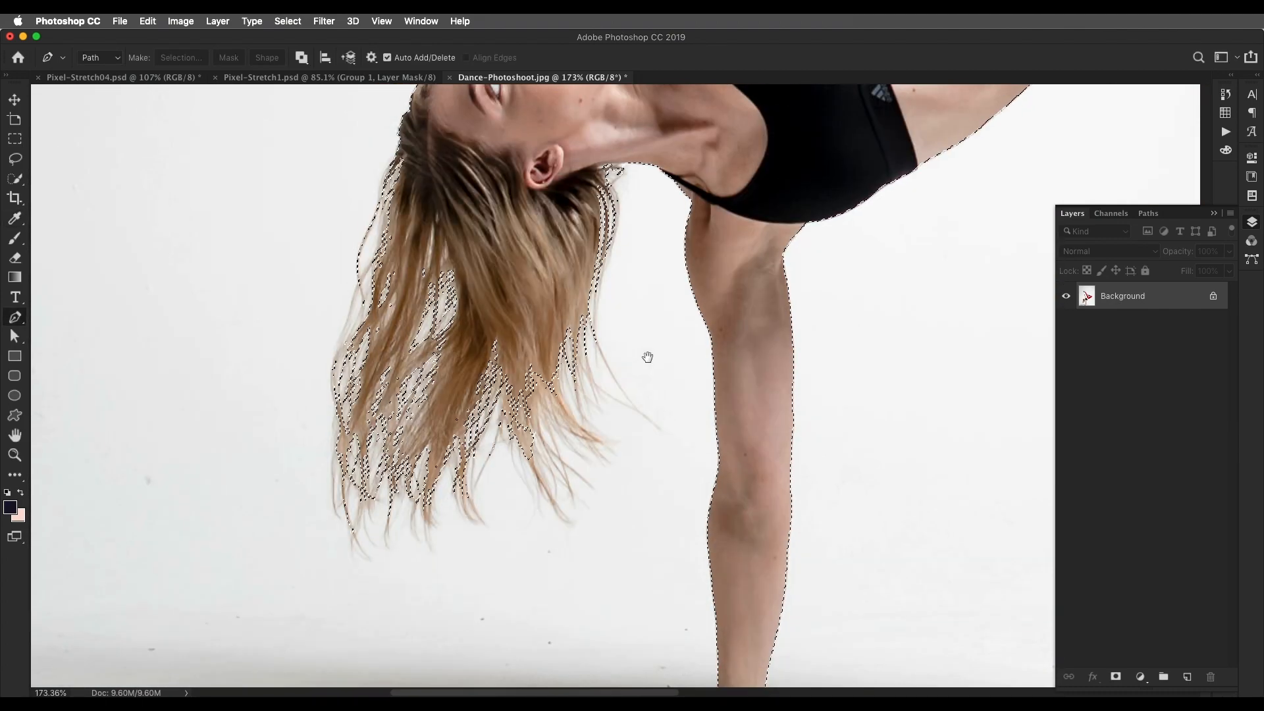
pyautogui.click(1115, 677)
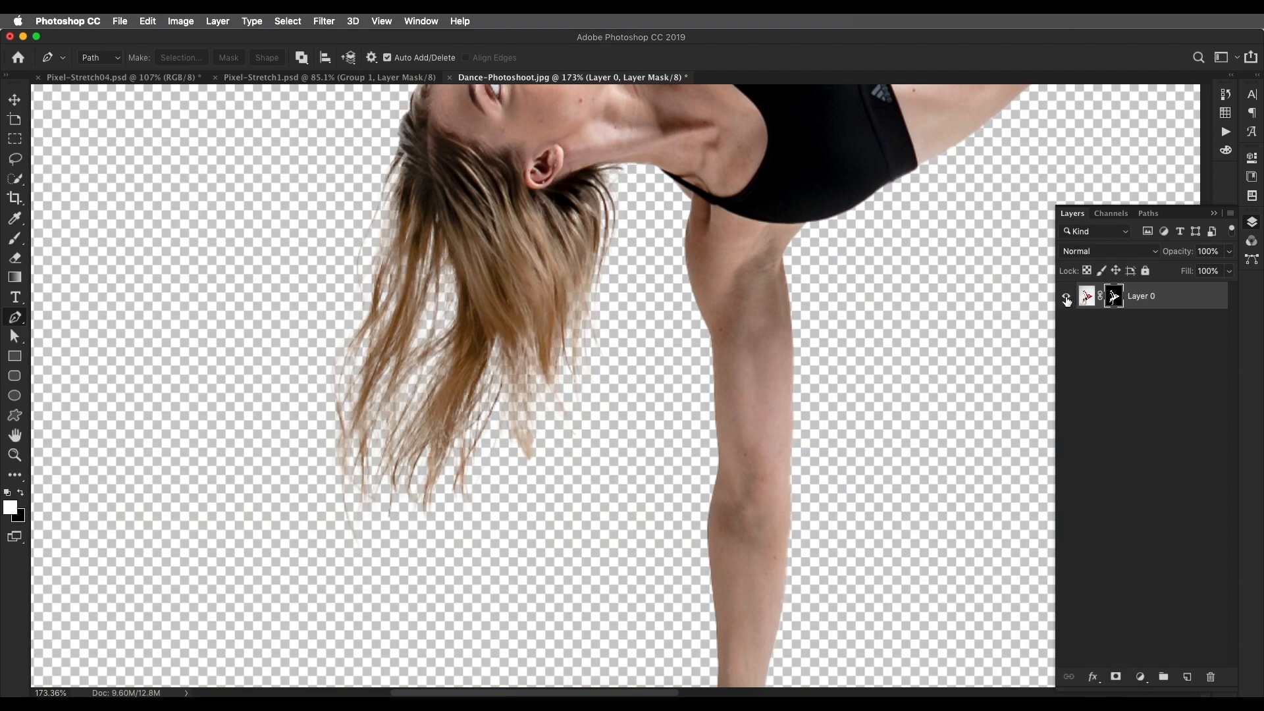
# Step: Show the layer mask by itself with the Brush tool ready, and examine its edges from the hair up to the raised shoe
pyautogui.keyDown('alt'); pyautogui.click(1114, 298); pyautogui.keyUp('alt')
pyautogui.moveTo(604, 308)
pyautogui.mouseDown()
pyautogui.moveTo(613, 349)
pyautogui.moveTo(657, 407)
pyautogui.mouseUp()
pyautogui.press('b')
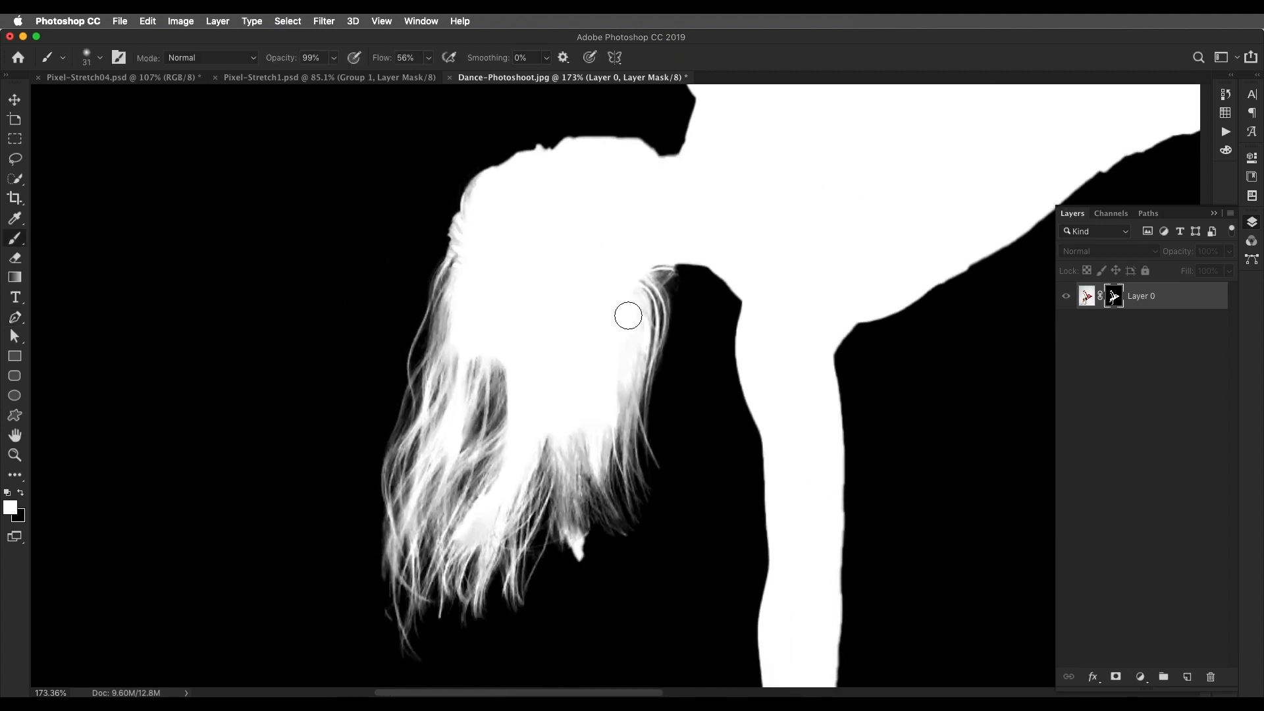
pyautogui.moveTo(889, 132); pyautogui.dragTo(652, 289)
pyautogui.moveTo(760, 204); pyautogui.dragTo(560, 516)
pyautogui.moveTo(504, 162); pyautogui.dragTo(731, 389)
pyautogui.moveTo(519, 194)
pyautogui.mouseDown()
pyautogui.moveTo(616, 294)
pyautogui.moveTo(638, 361)
pyautogui.mouseUp()
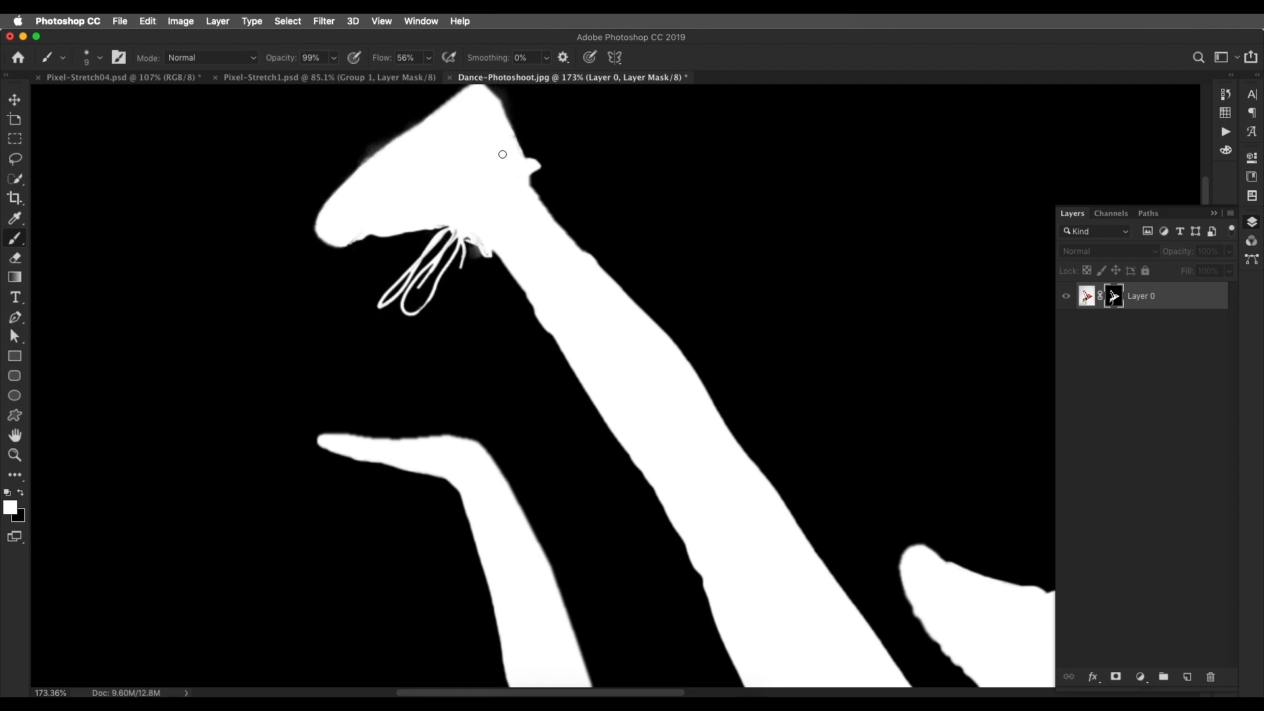
# Step: Choose the Burn tool and darken the grey fringes around the raised shoe in the layer mask
pyautogui.click(15, 474)
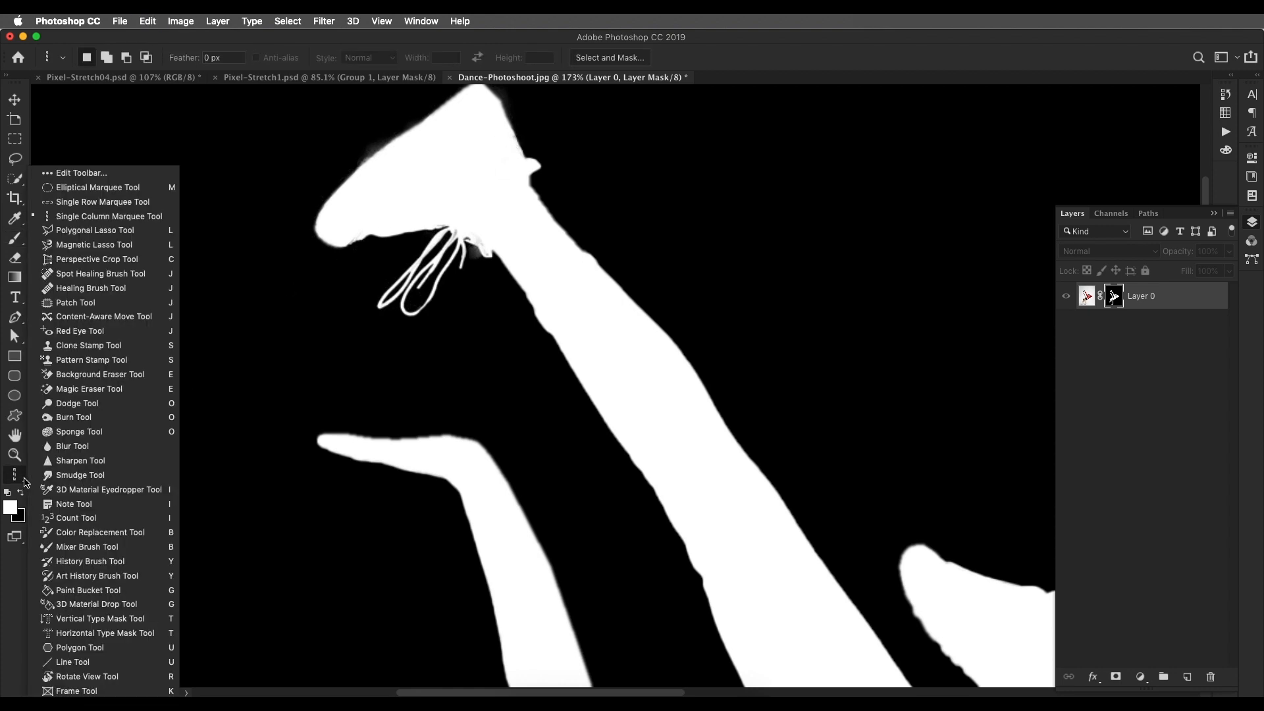
pyautogui.click(71, 404)
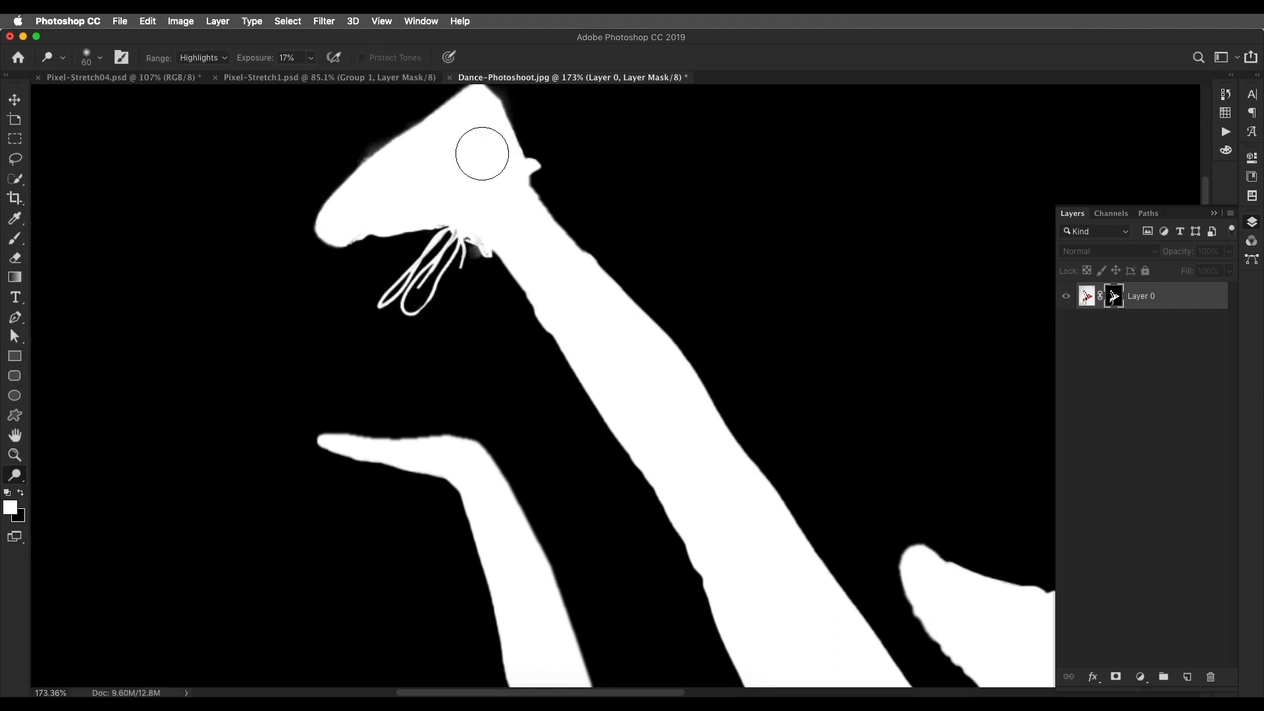
pyautogui.click(24, 482)
pyautogui.click(66, 417)
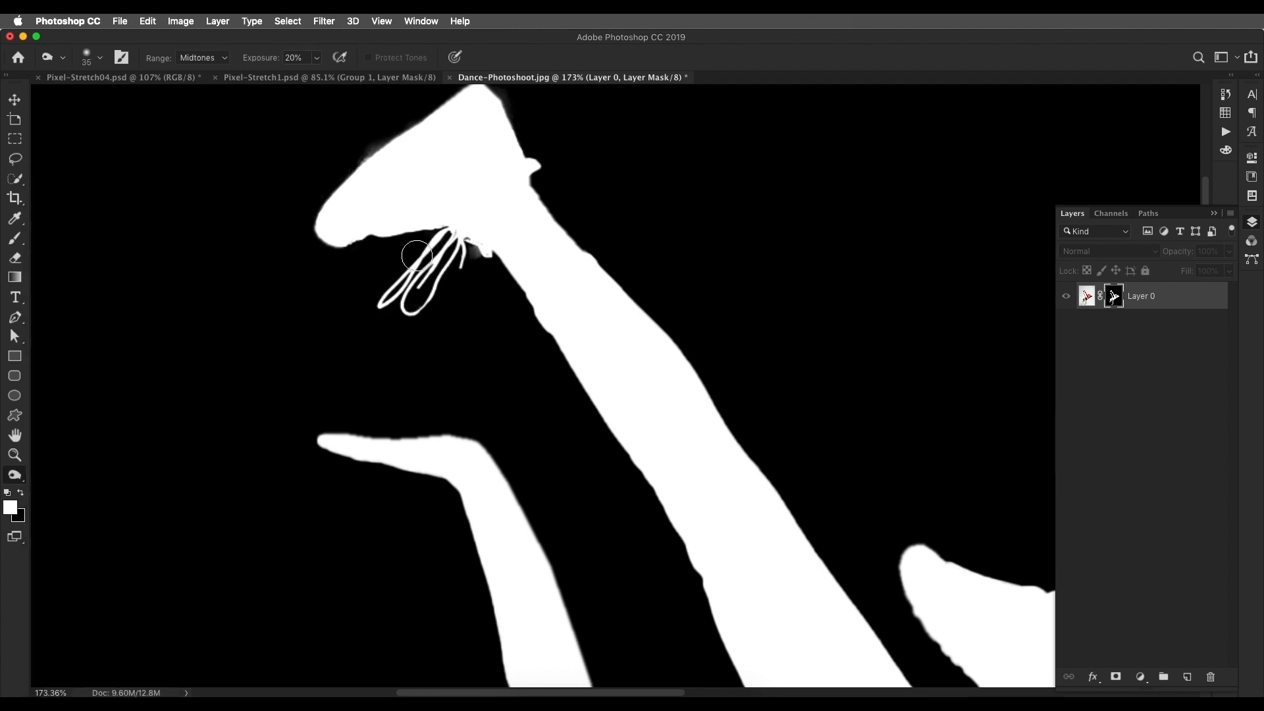
pyautogui.scroll(3, 488, 156)
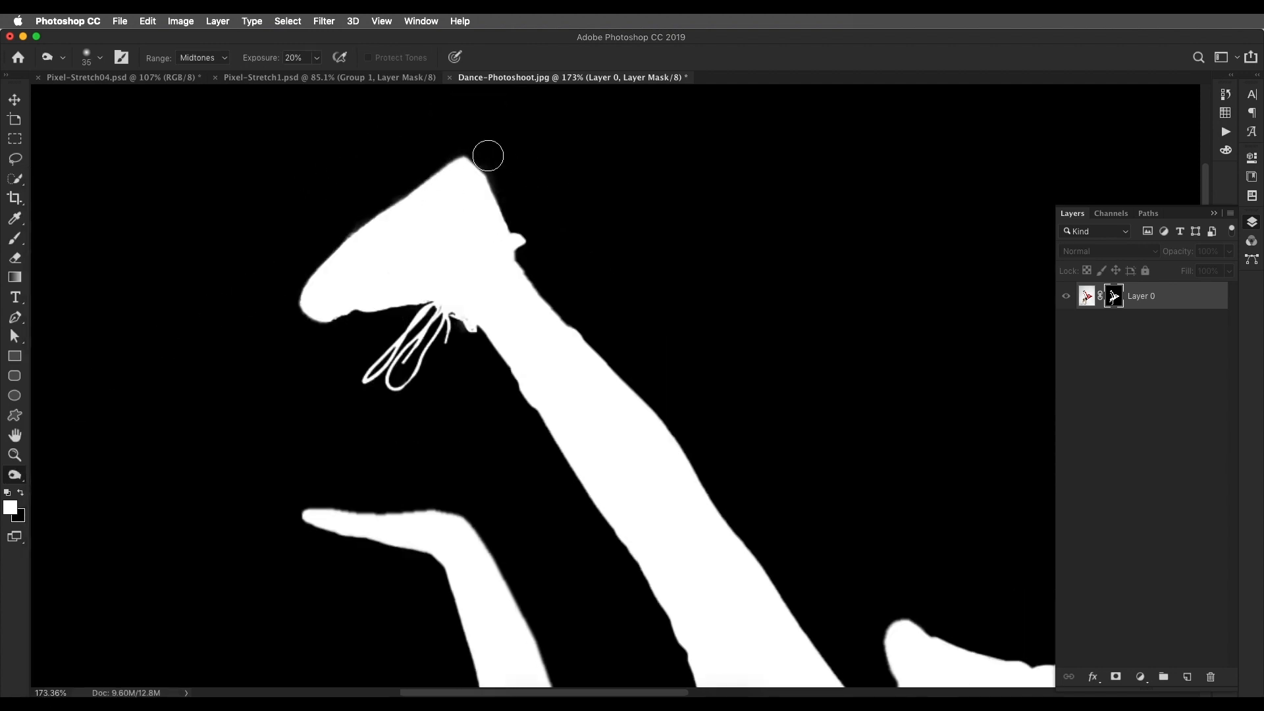
pyautogui.scroll(-20, 561, 434)
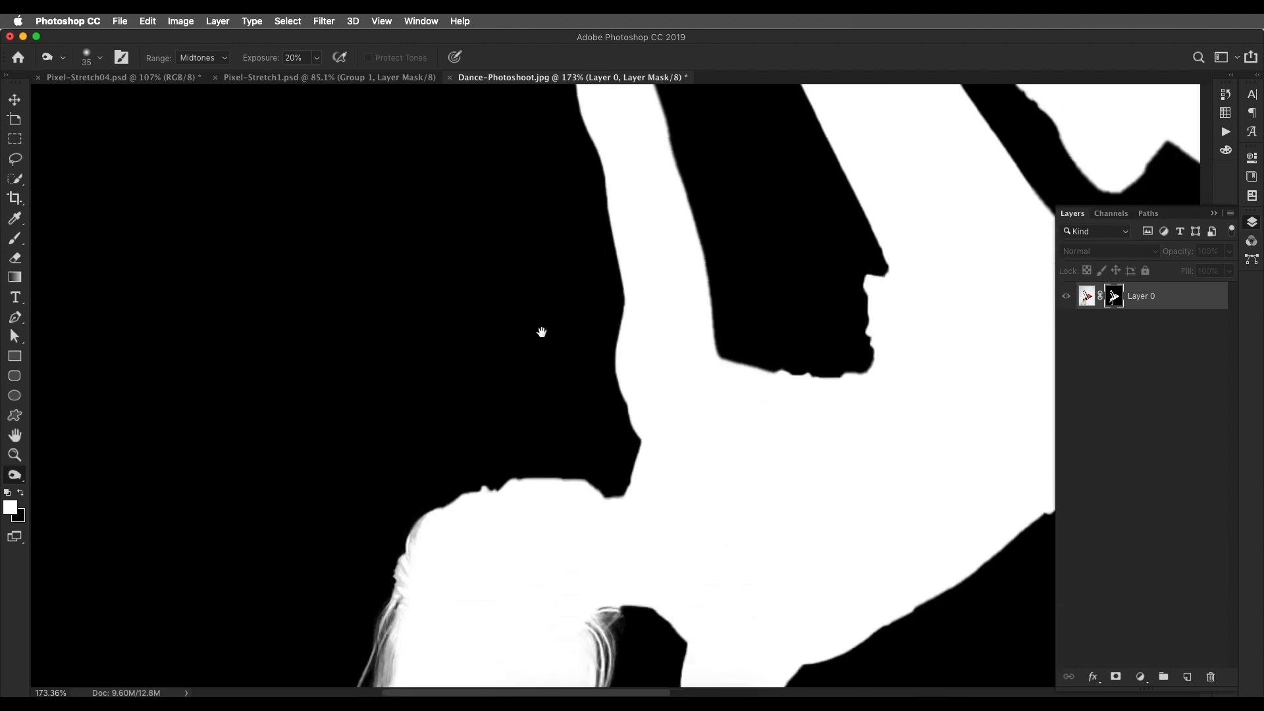
# Step: Choose the Dodge tool and brighten the grey areas inside the dancer's hair in the layer mask
pyautogui.click(20, 488)
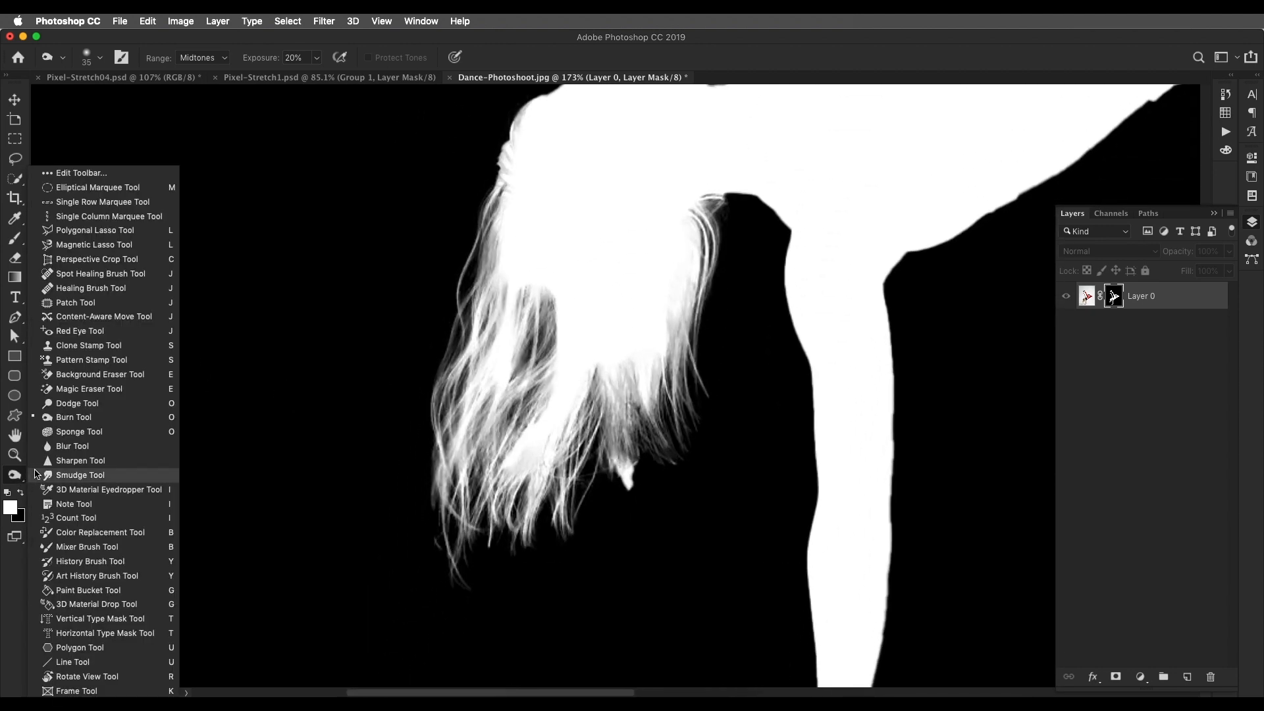
pyautogui.click(66, 403)
pyautogui.moveTo(620, 243)
pyautogui.mouseDown()
pyautogui.moveTo(543, 348)
pyautogui.moveTo(596, 336)
pyautogui.moveTo(692, 361)
pyautogui.moveTo(635, 446)
pyautogui.mouseUp()
pyautogui.moveTo(648, 370)
pyautogui.mouseDown()
pyautogui.moveTo(708, 224)
pyautogui.moveTo(440, 299)
pyautogui.mouseUp()
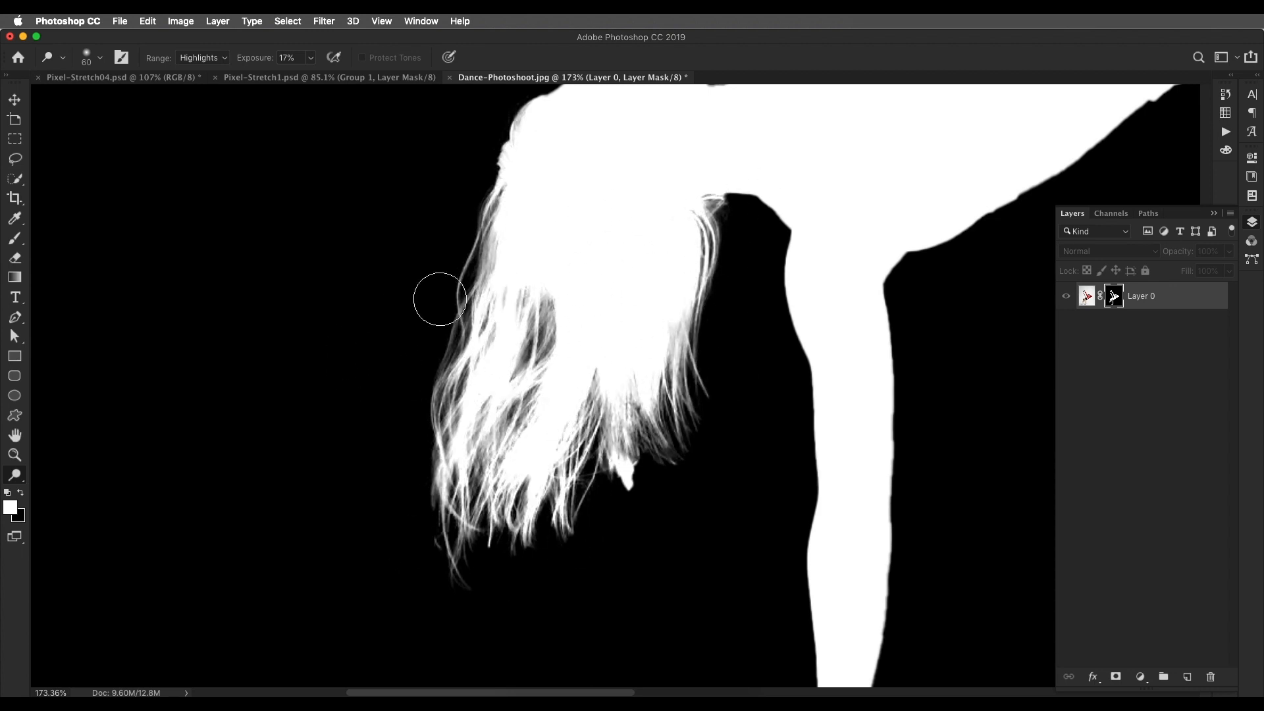
# Step: Darken the grey fringes around the hair's outer strands with the Burn tool, and return from the mask view to the cutout
pyautogui.rightClick(22, 481)
pyautogui.click(66, 417)
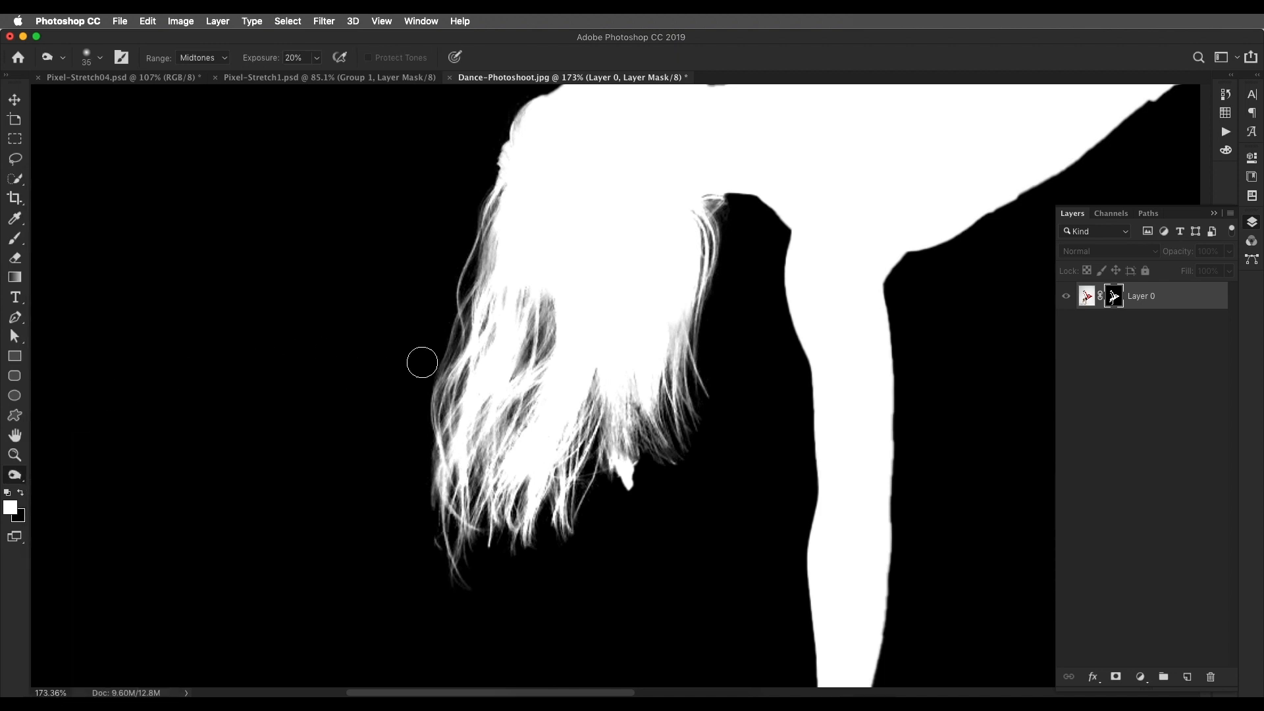
pyautogui.moveTo(433, 499)
pyautogui.mouseDown()
pyautogui.moveTo(574, 433)
pyautogui.moveTo(572, 486)
pyautogui.moveTo(540, 519)
pyautogui.moveTo(679, 400)
pyautogui.moveTo(699, 350)
pyautogui.mouseUp()
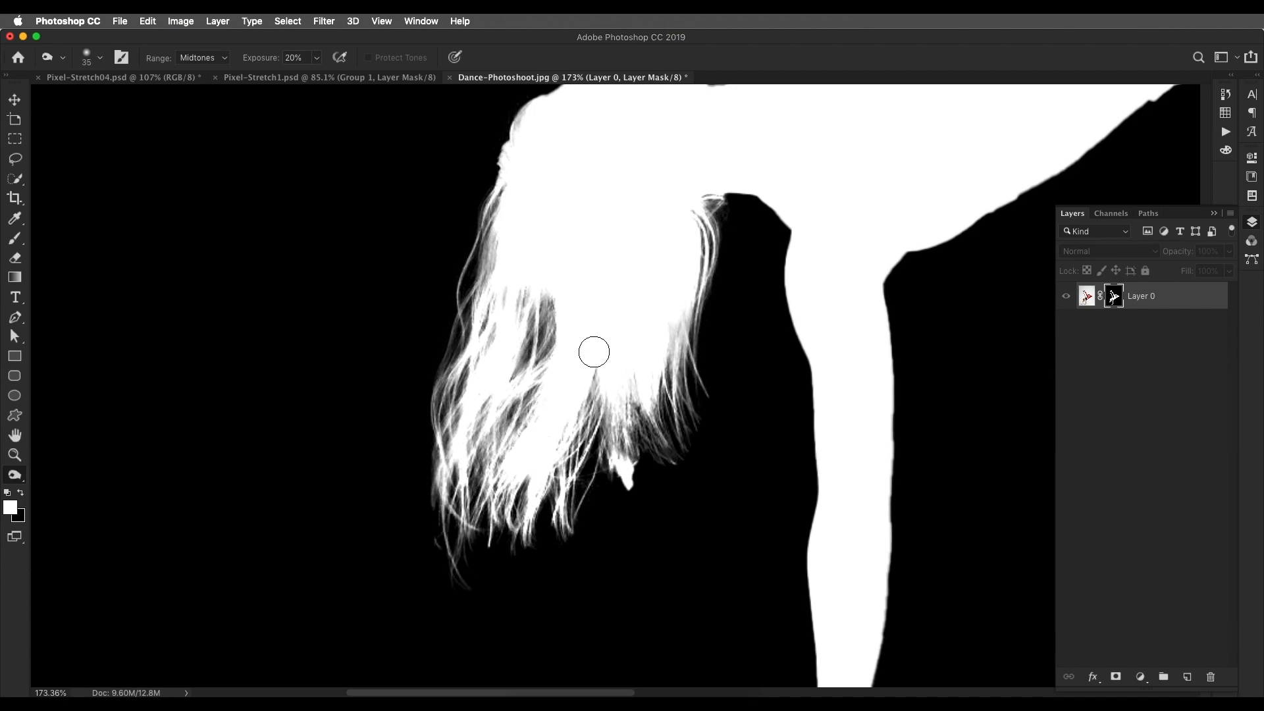
pyautogui.scroll(-5, 724, 359)
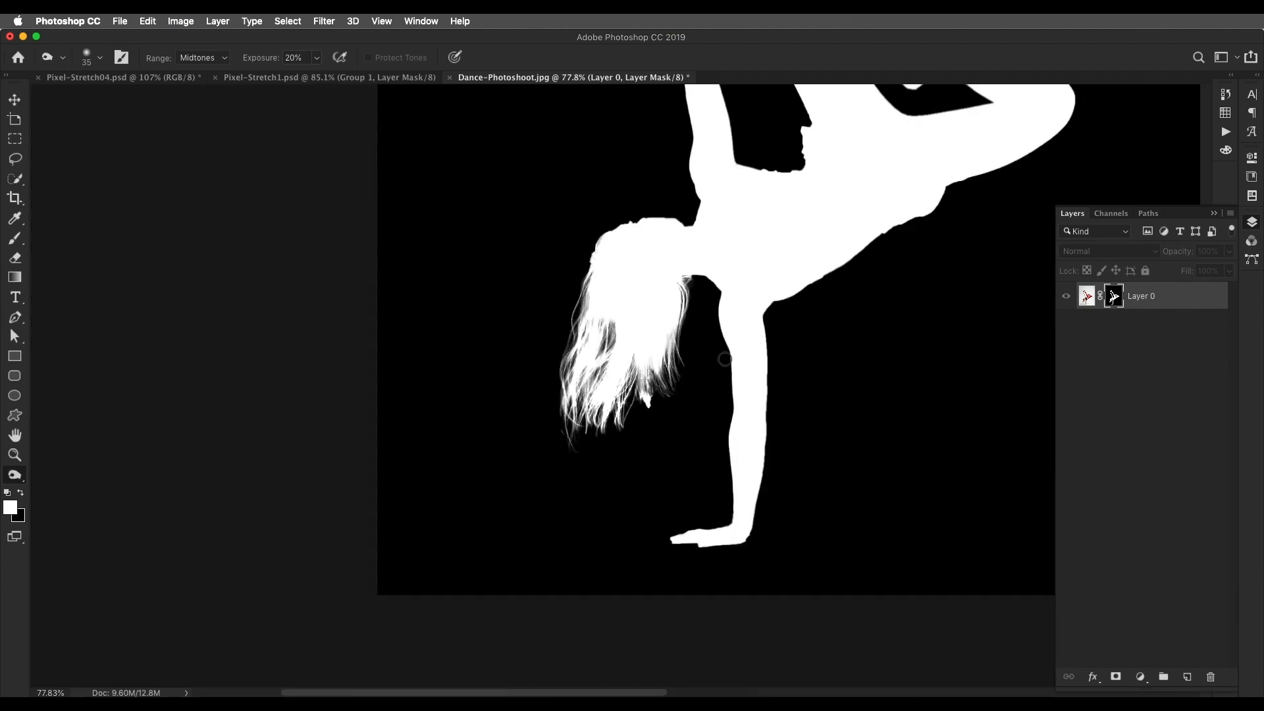
pyautogui.keyDown('alt'); pyautogui.click(1111, 300); pyautogui.keyUp('alt')
pyautogui.scroll(-2, 843, 269)
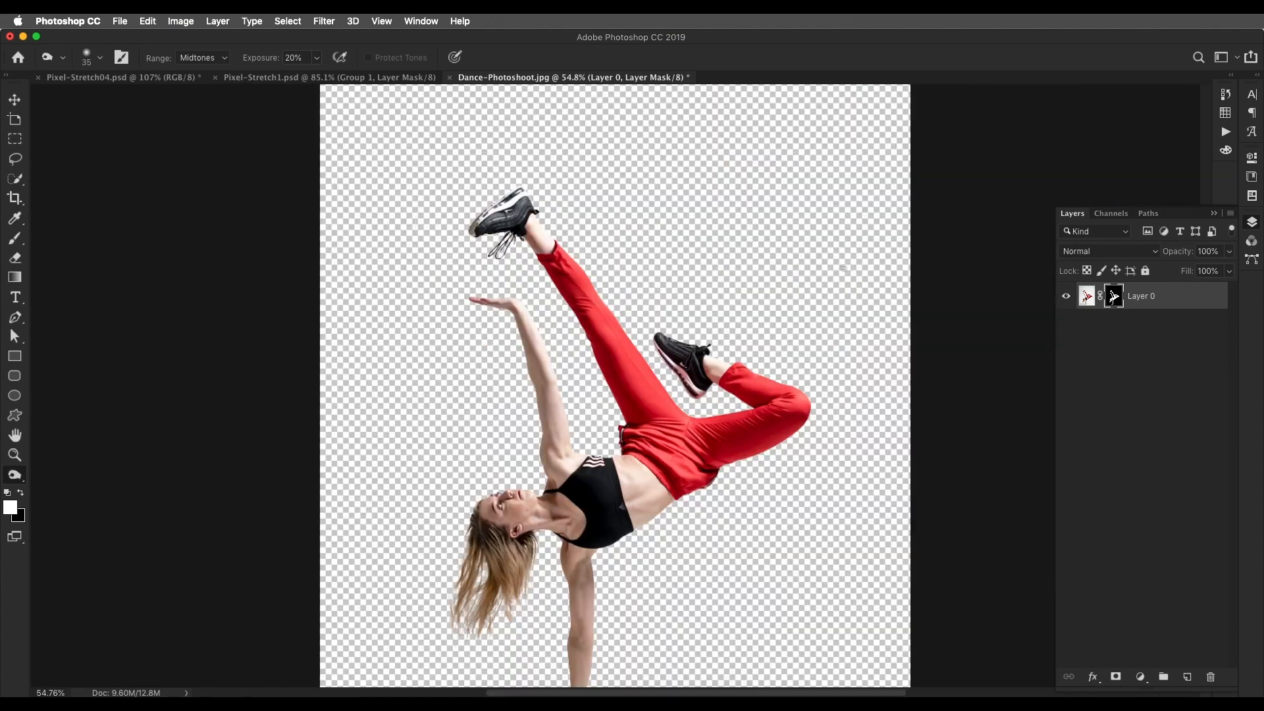
# Step: Check the Pixel-Stretch04.psd example and create a new 1500 x 900 px document at 144 ppi with a white background
pyautogui.click(147, 79)
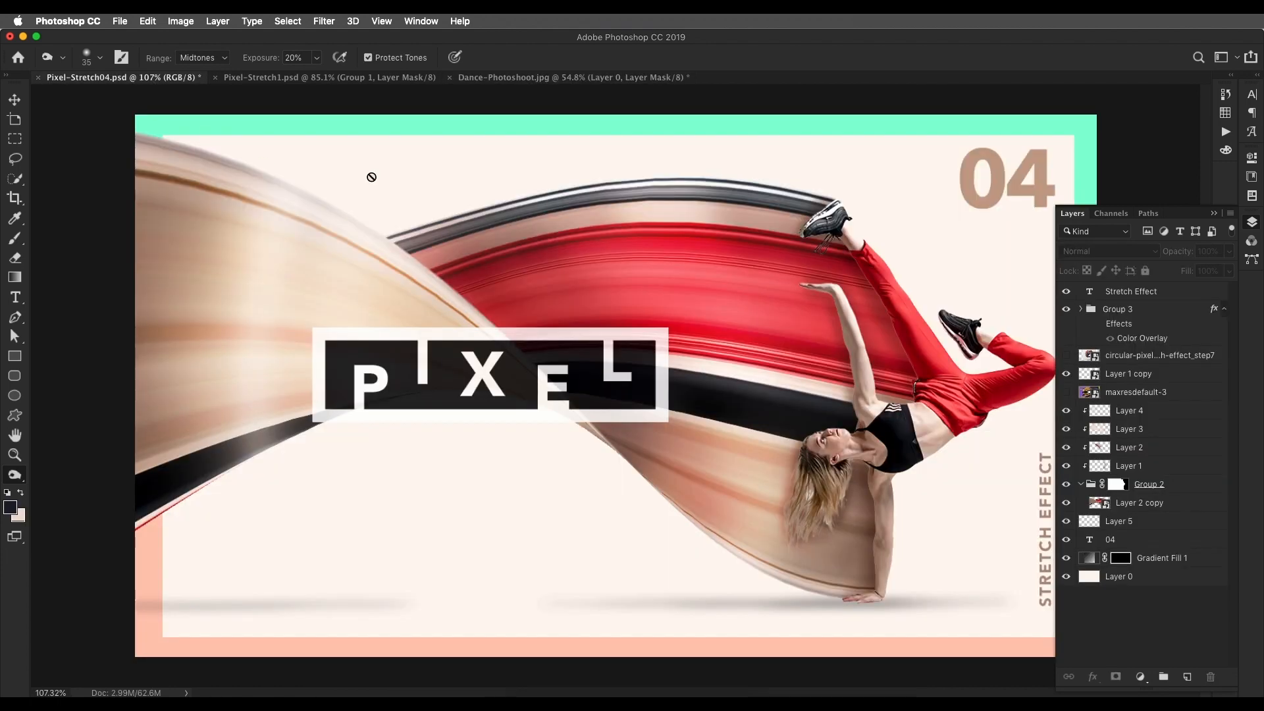
pyautogui.scroll(-3, 622, 320)
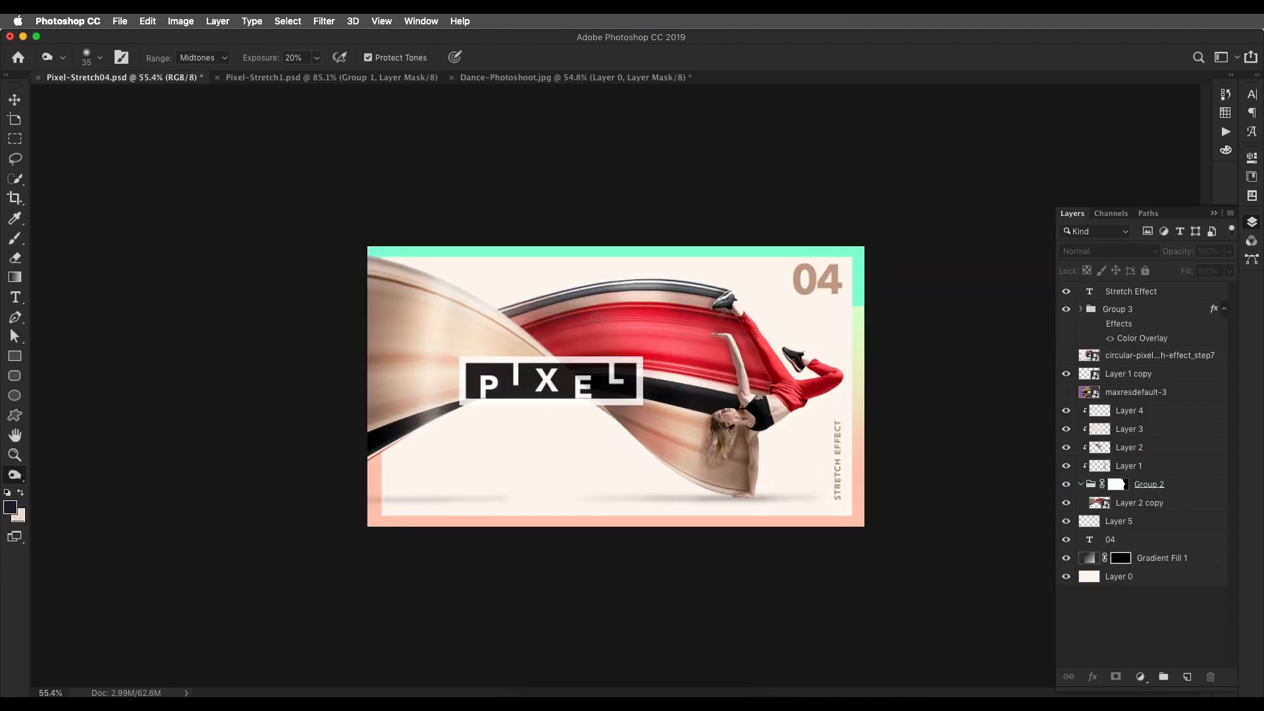
pyautogui.click(121, 22)
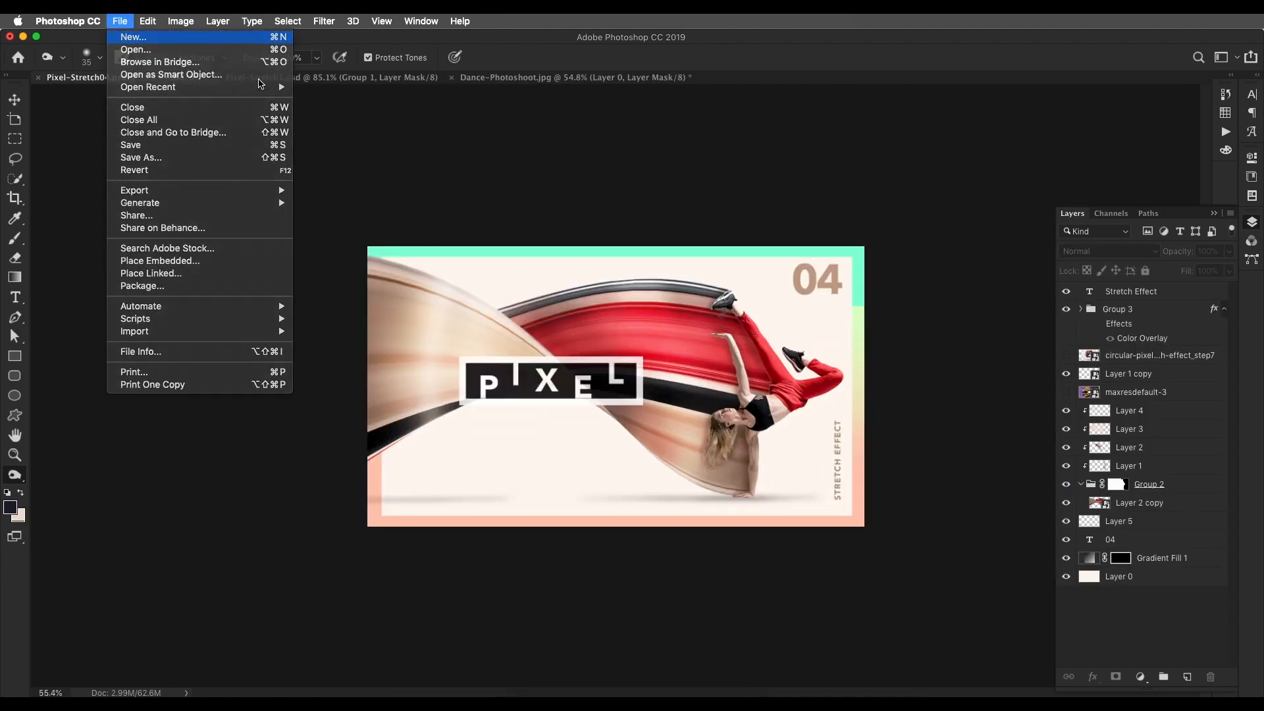
pyautogui.click(133, 37)
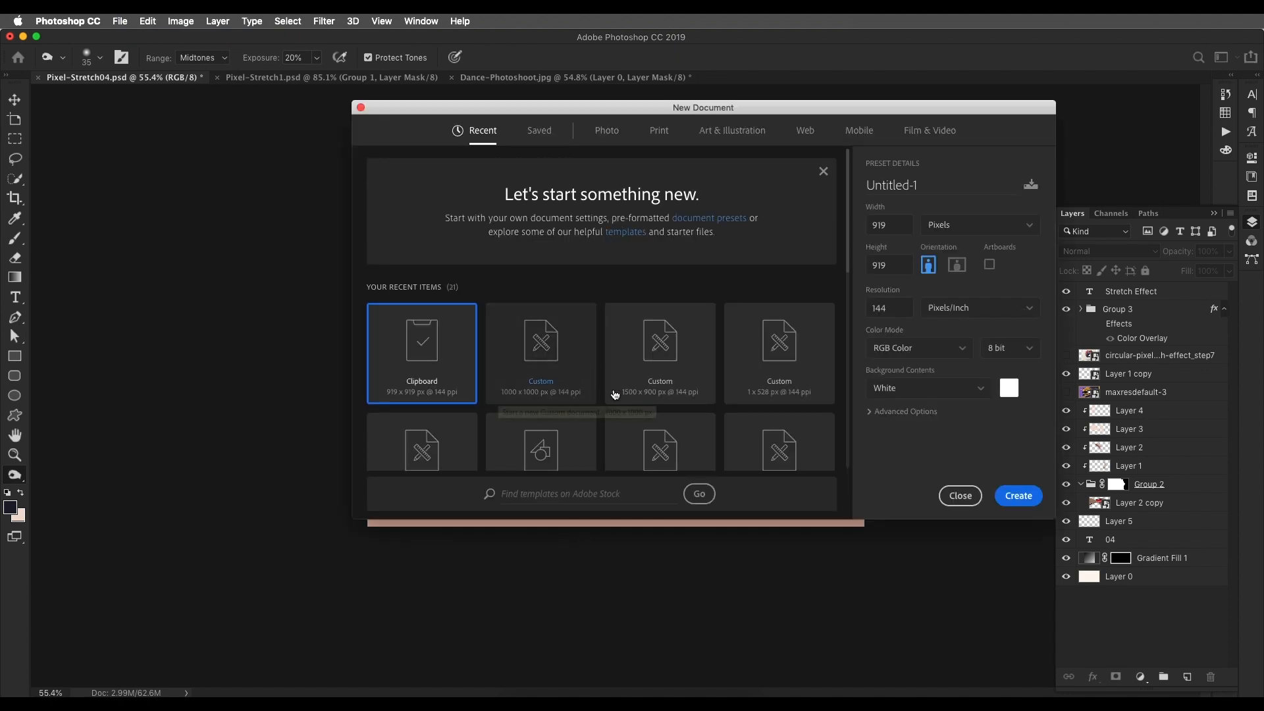
pyautogui.click(650, 354)
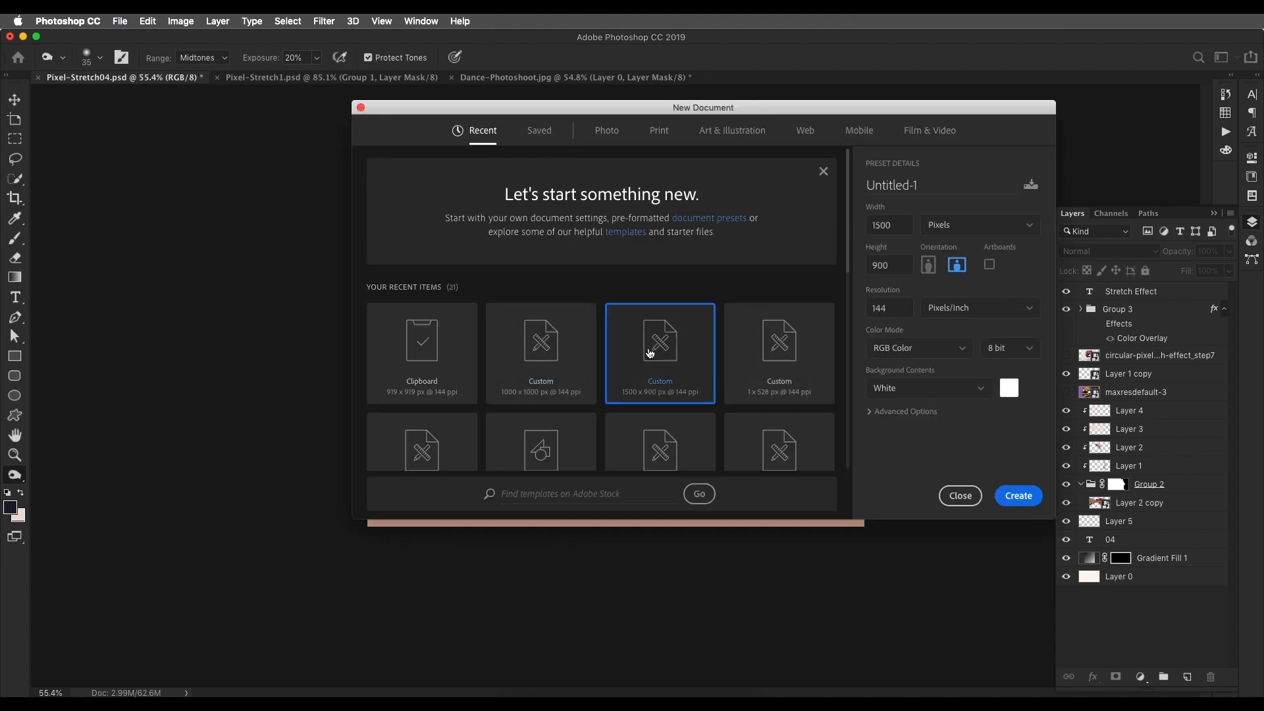
pyautogui.click(1015, 494)
pyautogui.scroll(-5, 815, 403)
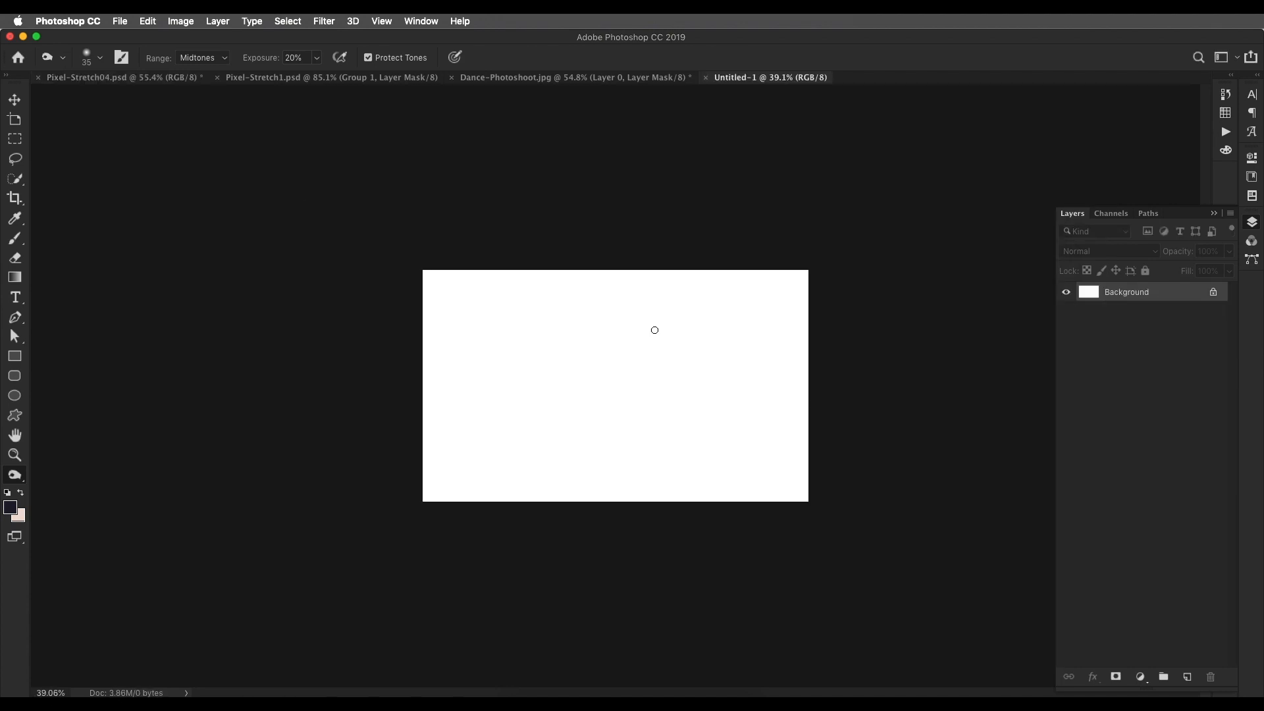
# Step: Copy the masked dancer from Dance-Photoshoot.jpg into the new document with the Move tool and position her on the canvas
pyautogui.click(585, 80)
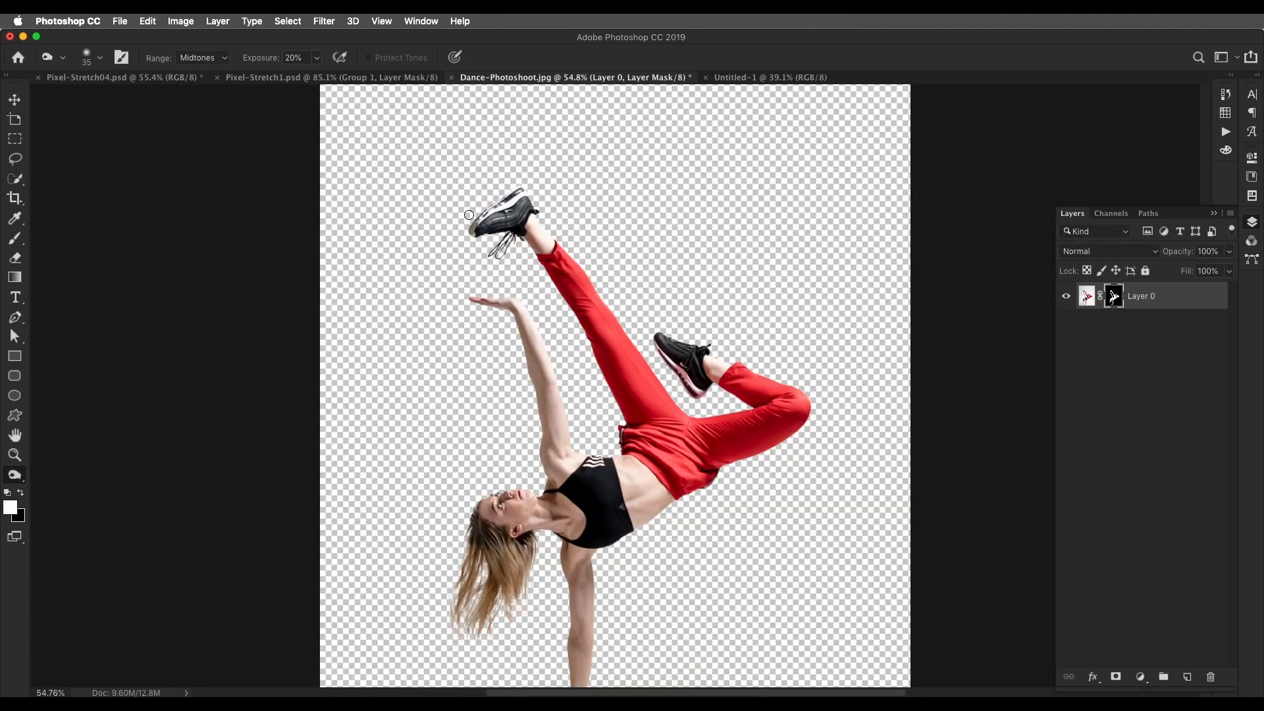
pyautogui.click(16, 100)
pyautogui.moveTo(579, 255); pyautogui.dragTo(764, 83)
pyautogui.moveTo(616, 355); pyautogui.dragTo(626, 366)
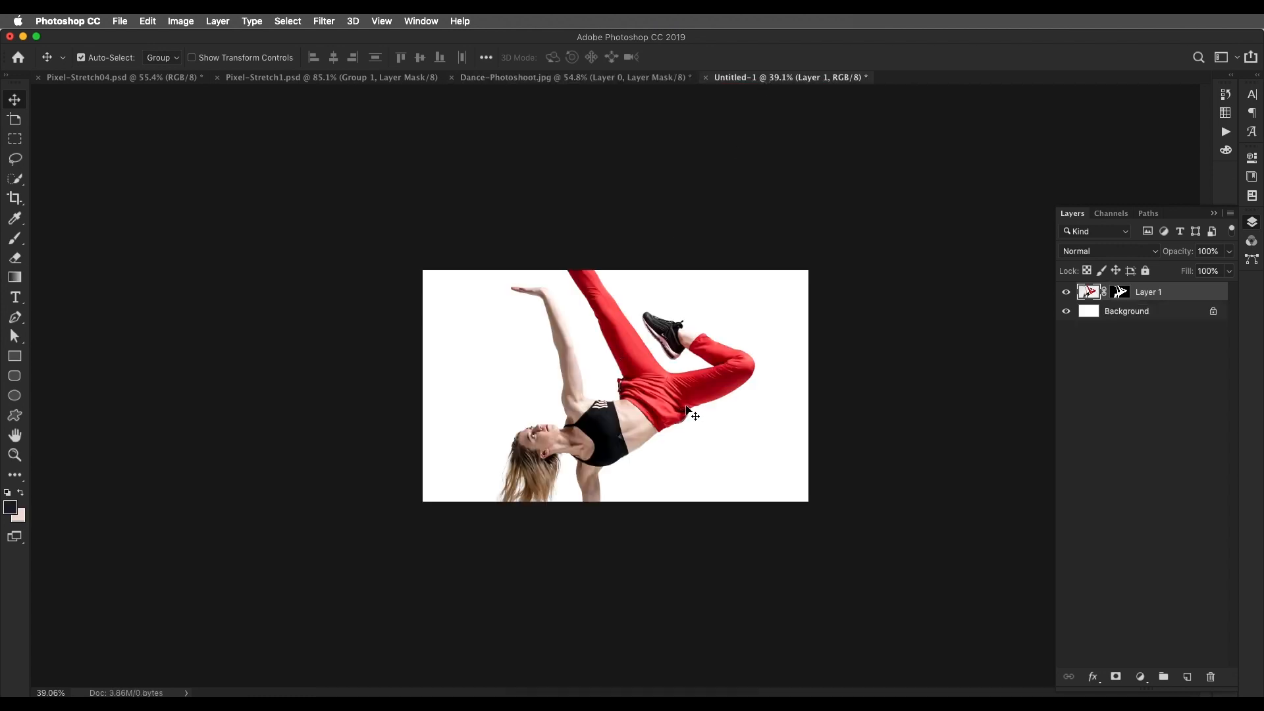
# Step: Convert the dancer layer to a Smart Object and scale it to 52.34%, centred vertically on the canvas
pyautogui.rightClick(1177, 299)
pyautogui.click(1054, 303)
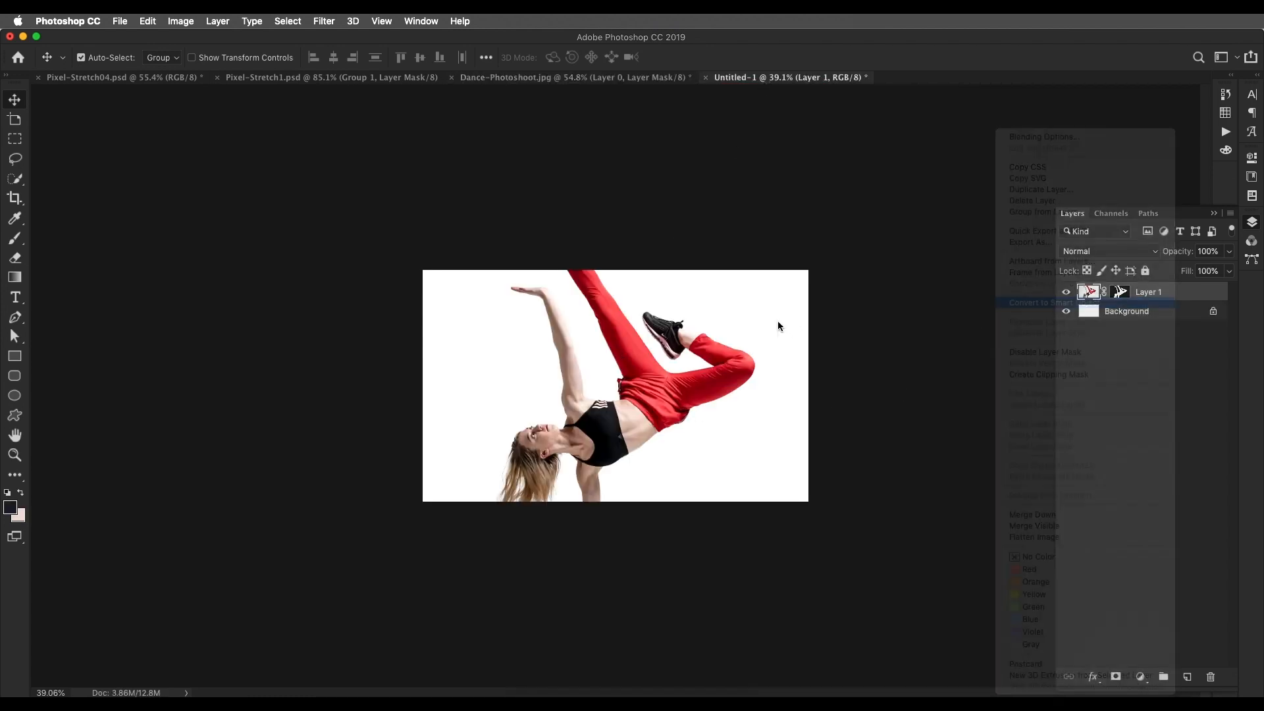
pyautogui.press('super+t')
pyautogui.moveTo(625, 200); pyautogui.dragTo(652, 284)
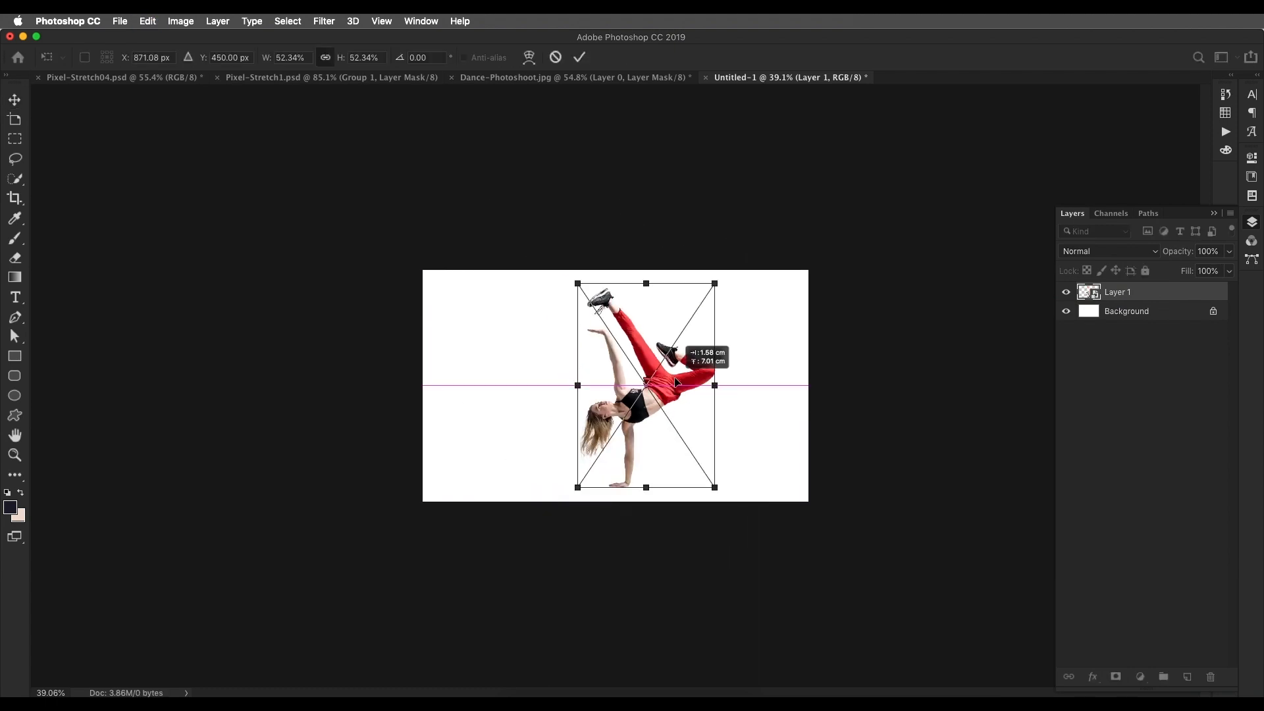
pyautogui.press('Return')
pyautogui.press('super+equal')
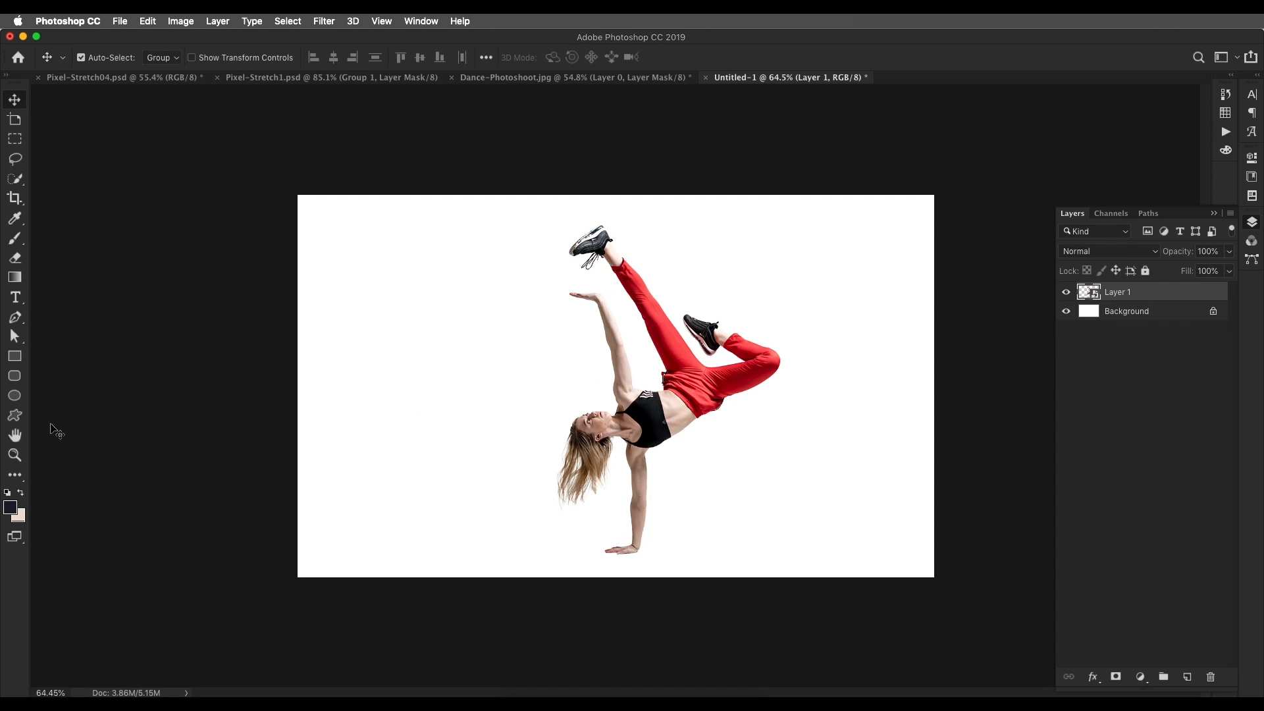
pyautogui.click(14, 475)
pyautogui.rightClick(14, 474)
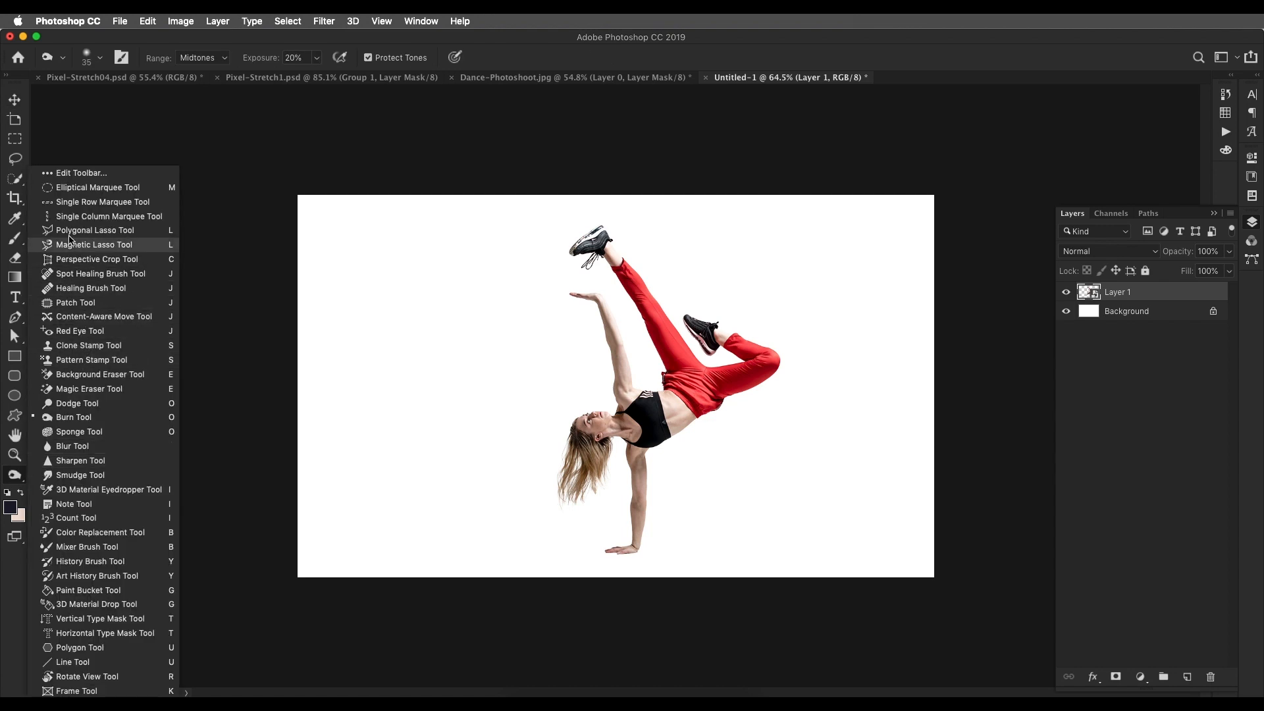
pyautogui.click(78, 217)
pyautogui.moveTo(619, 419); pyautogui.dragTo(679, 427)
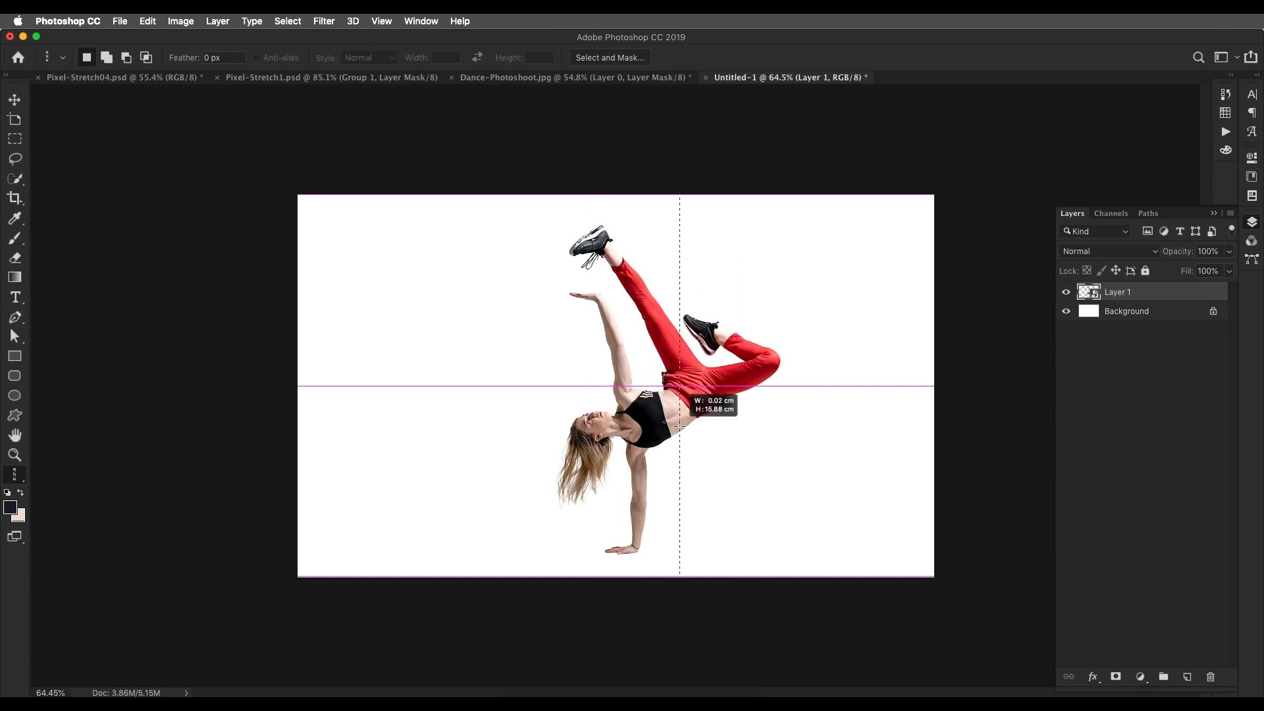
pyautogui.moveTo(679, 427); pyautogui.dragTo(474, 420)
pyautogui.press('super+d')
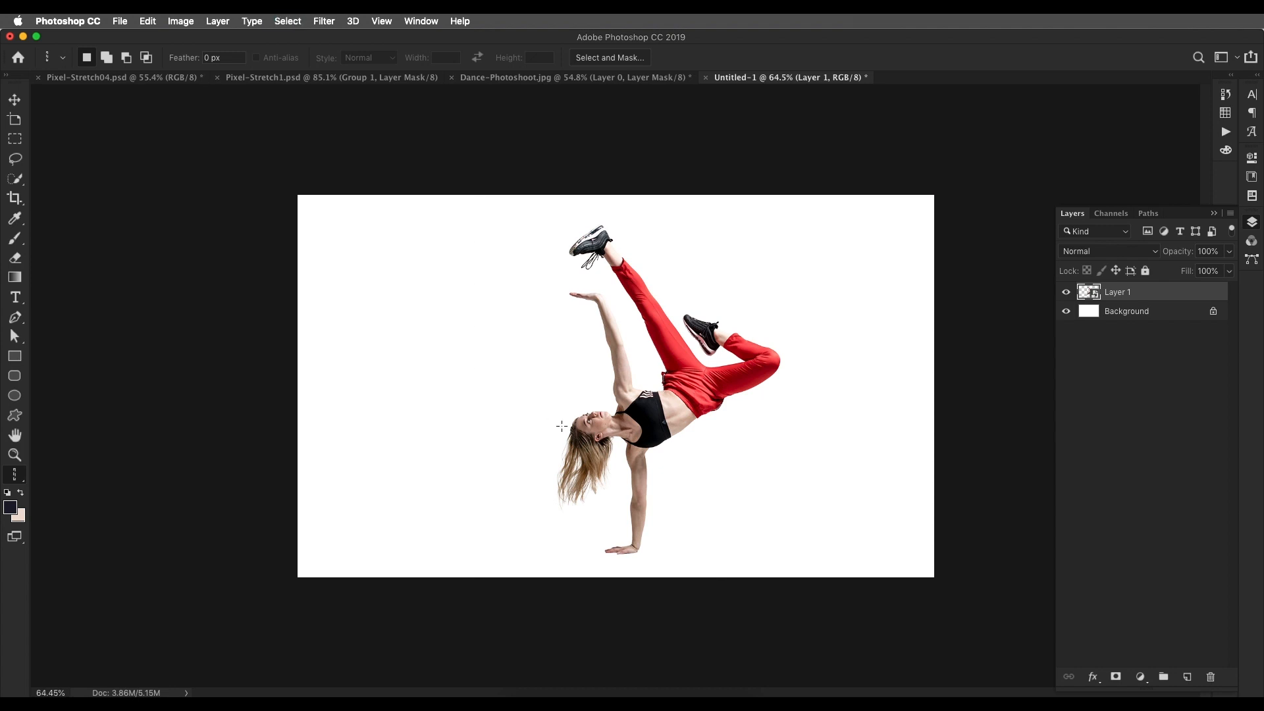
# Step: Start a Pen tool path above the raised shoe and curve it down through the straight leg, waist and supporting arm
pyautogui.press('p')
pyautogui.scroll(3, 606, 247)
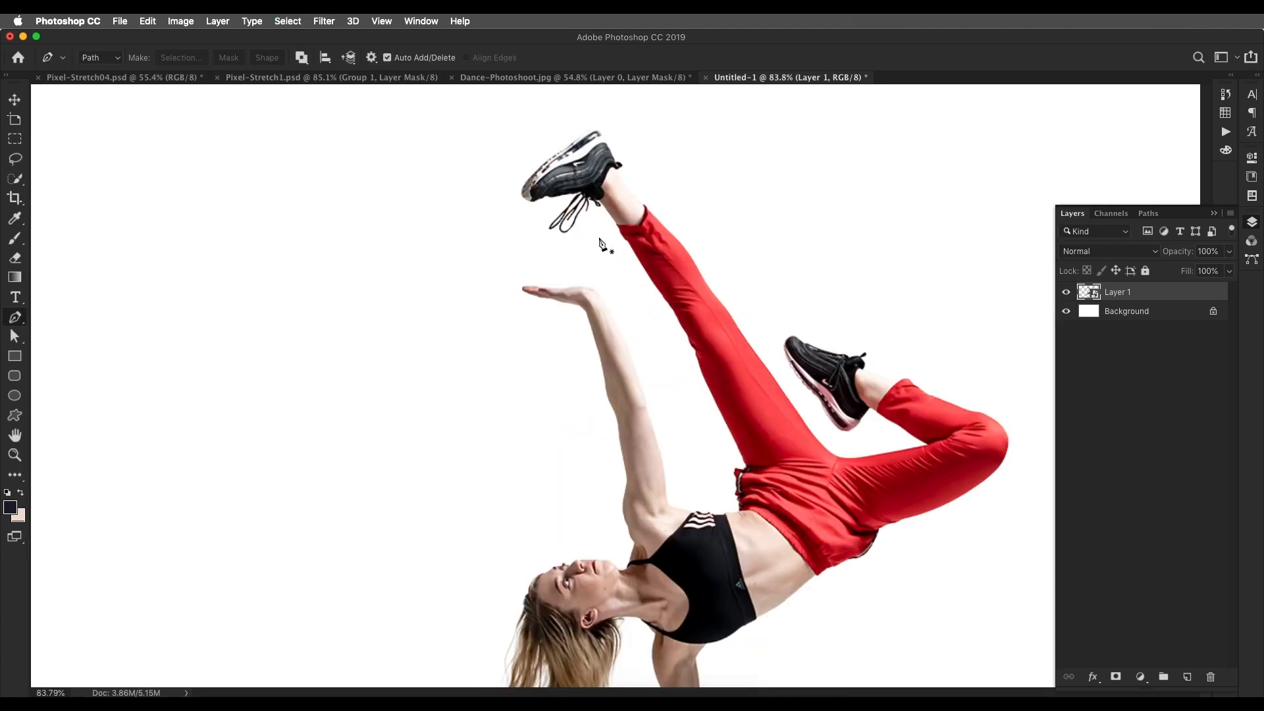
pyautogui.scroll(-2, 577, 135)
pyautogui.click(572, 135)
pyautogui.moveTo(614, 213); pyautogui.dragTo(675, 305)
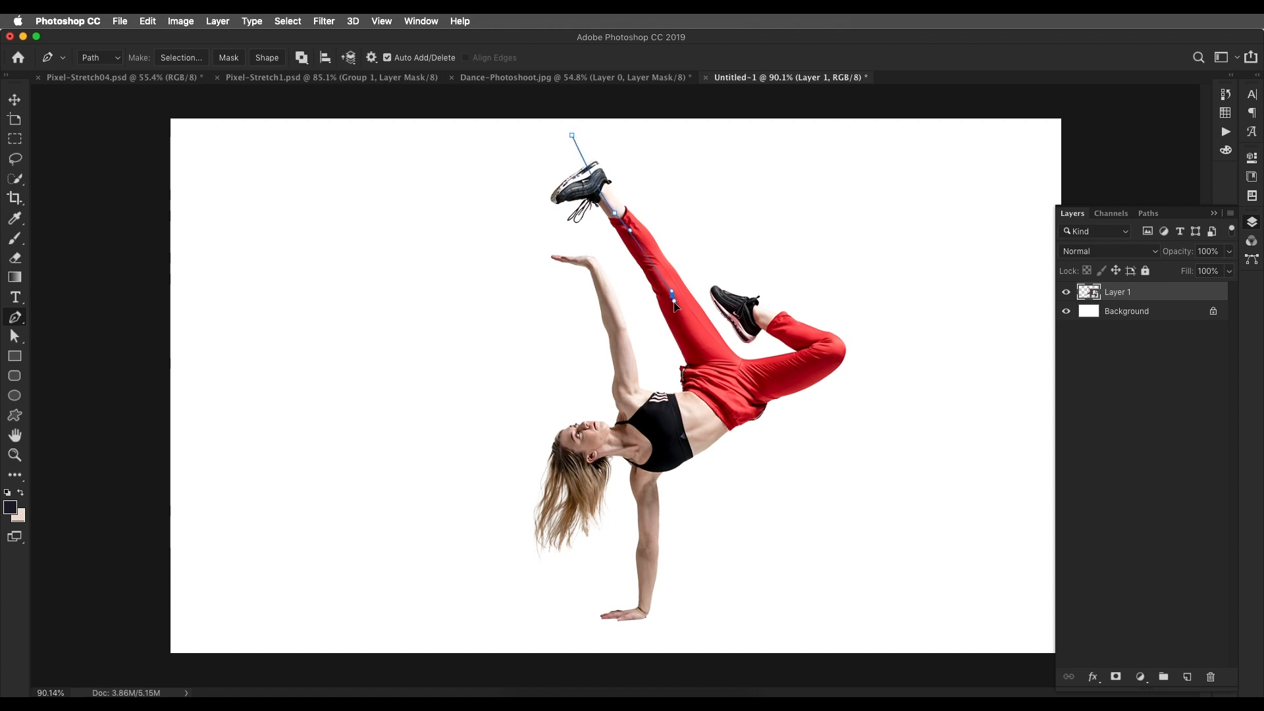
pyautogui.moveTo(709, 385); pyautogui.dragTo(656, 455)
pyautogui.moveTo(648, 512); pyautogui.dragTo(648, 517)
# Step: Continue the path below the supporting hand and around the outside of the hair and raised arm, closing it above the shoe
pyautogui.click(638, 640)
pyautogui.click(625, 662)
pyautogui.click(470, 616)
pyautogui.moveTo(443, 463); pyautogui.dragTo(449, 457)
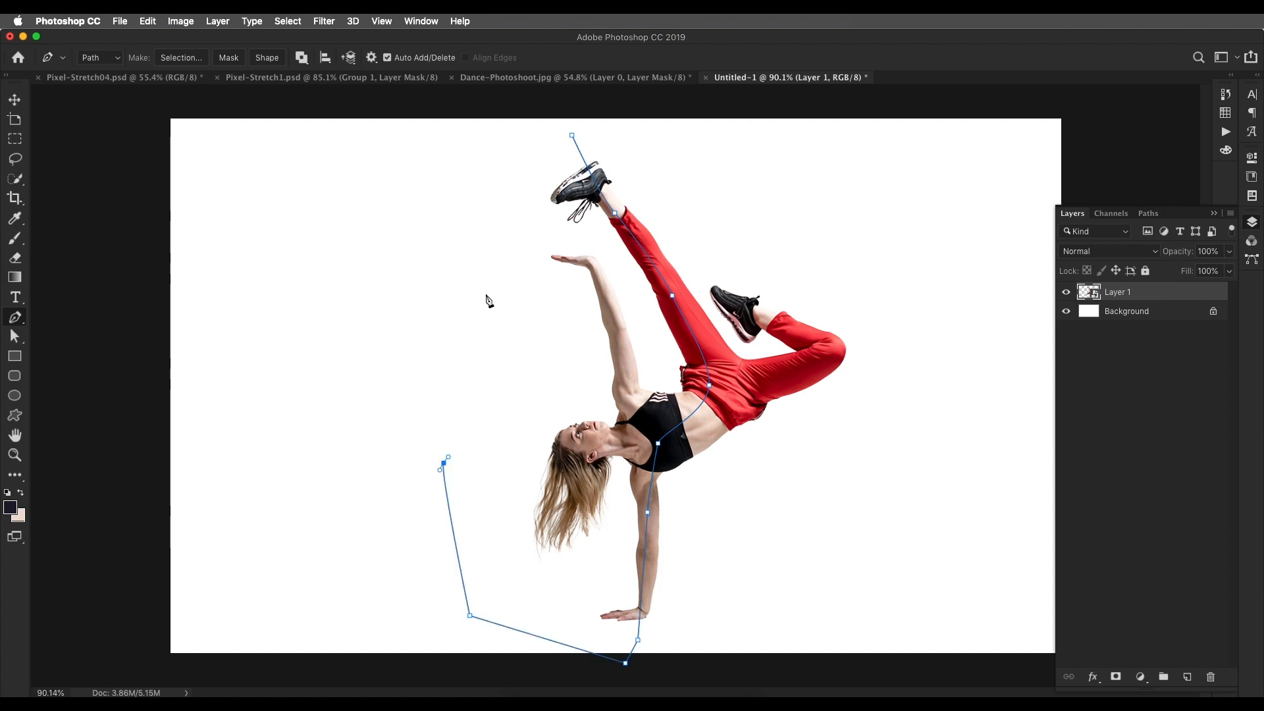
pyautogui.click(485, 293)
pyautogui.click(503, 209)
pyautogui.click(572, 135)
# Step: Turn the closed path into a selection, copy that part of the dancer to a new layer and hide Layer 1
pyautogui.rightClick(557, 217)
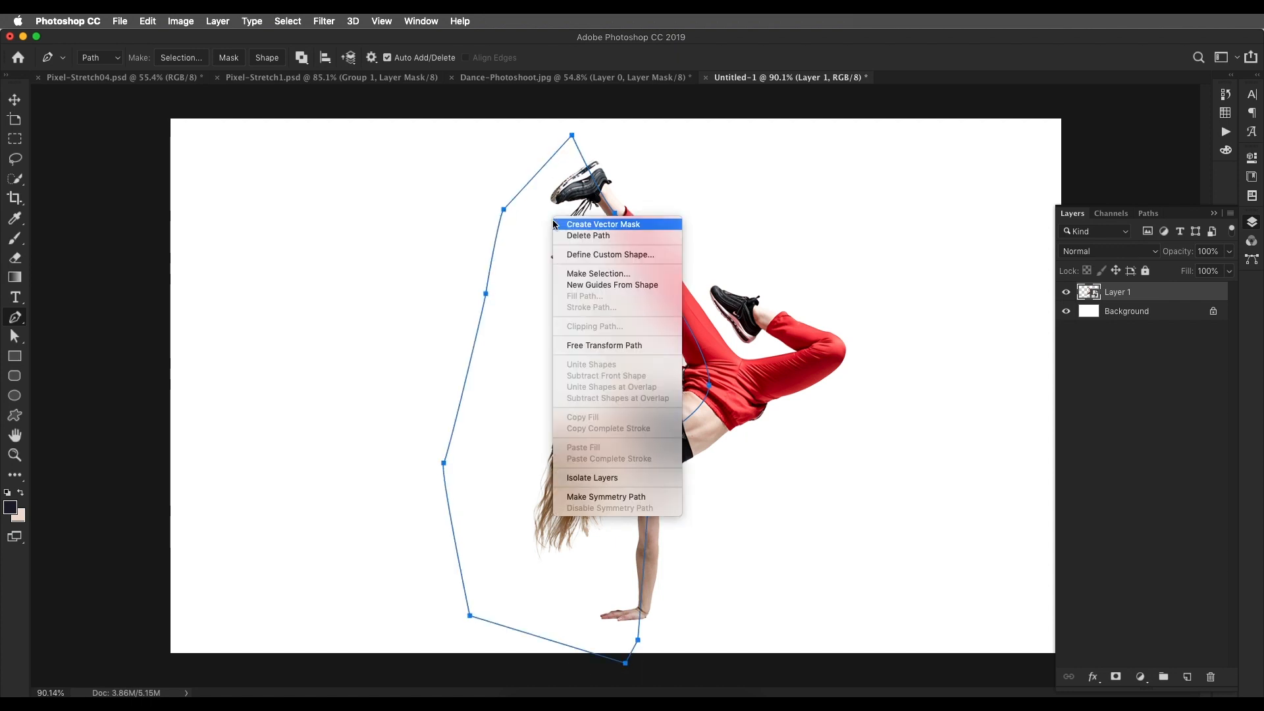
pyautogui.click(576, 273)
pyautogui.click(704, 289)
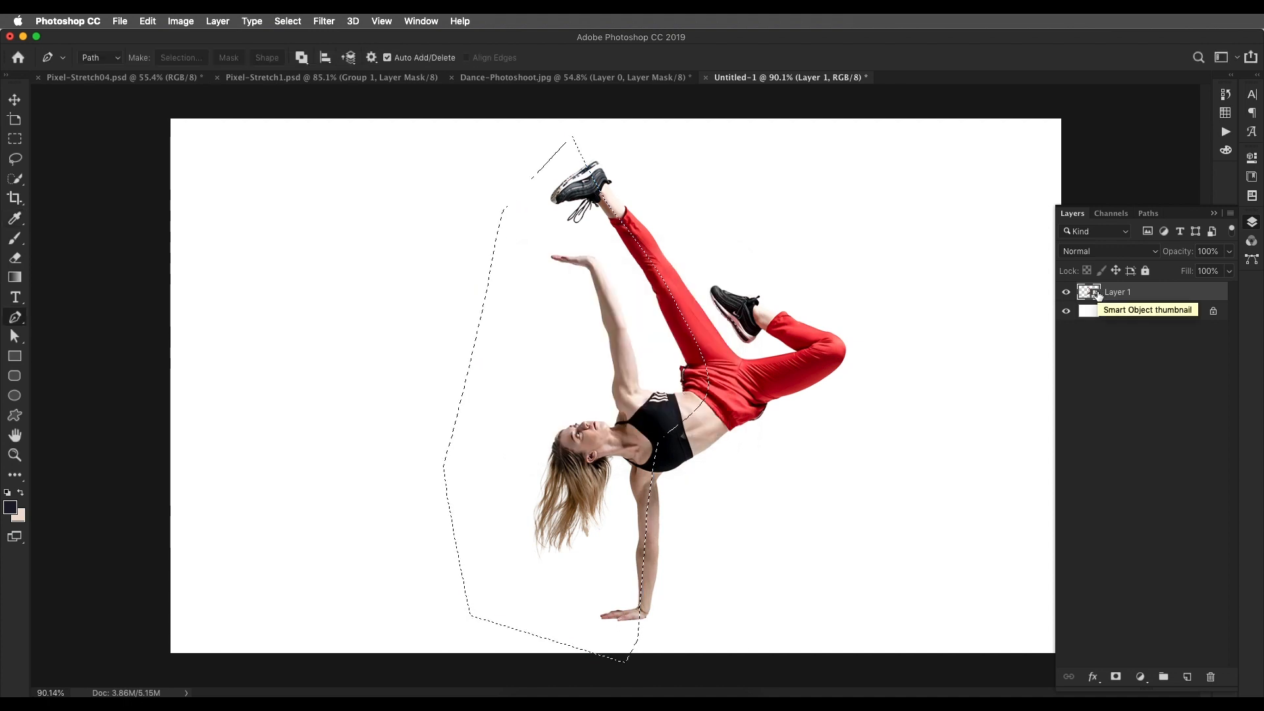
pyautogui.press('super+j')
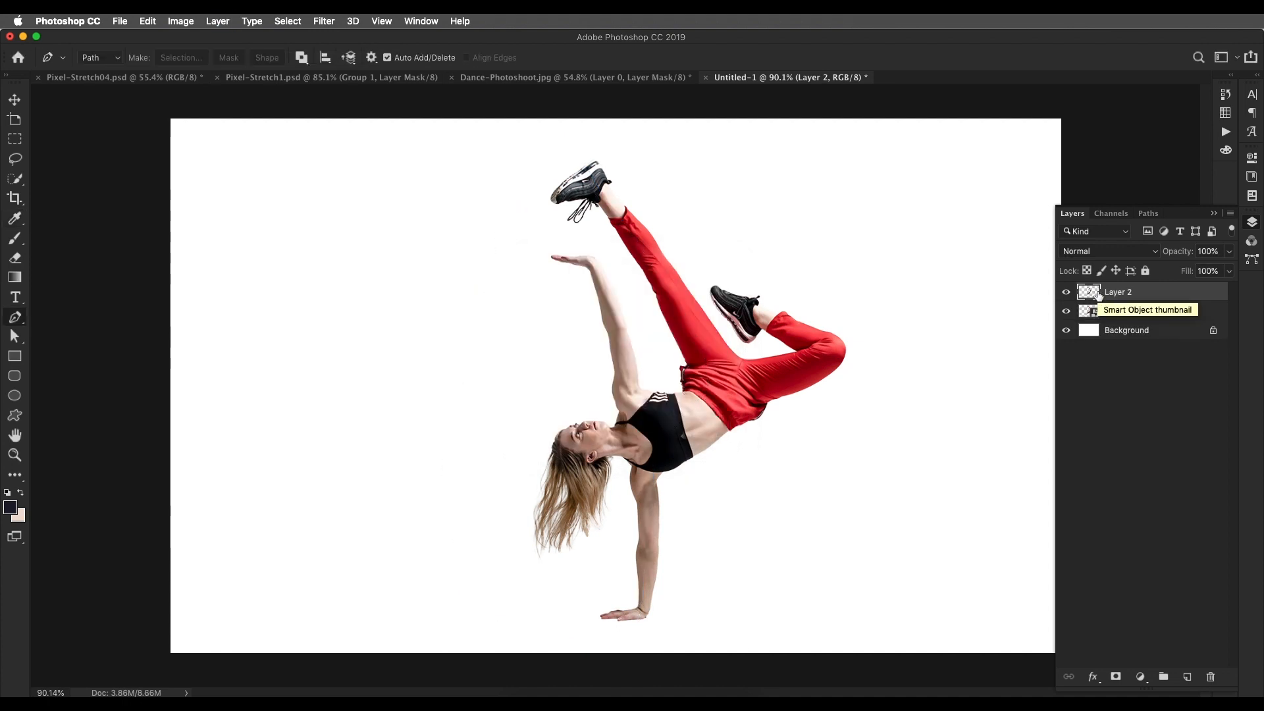
pyautogui.click(1066, 310)
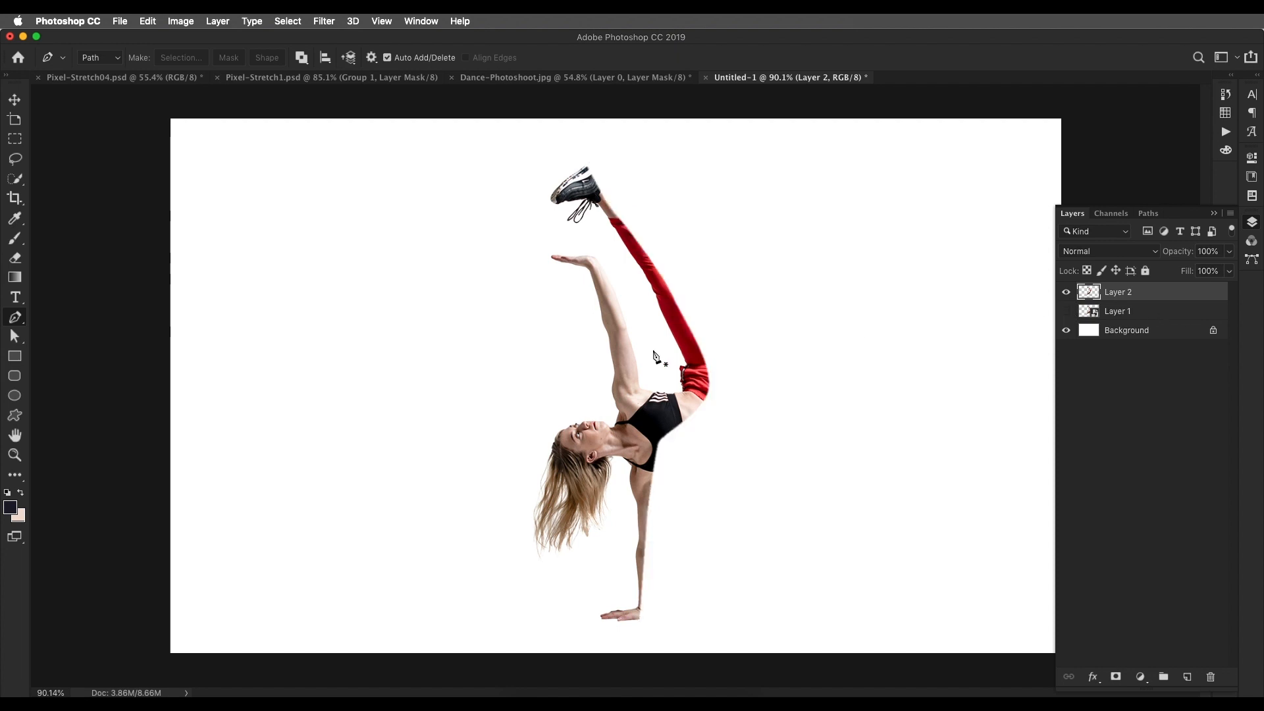
pyautogui.press('super+minus')
pyautogui.press('super+0')
# Step: Duplicate the Layer 2 cutout 36 times in succession, nudging each new copy 2 px to the left to build a horizontal pixel stretch
pyautogui.click(15, 100)
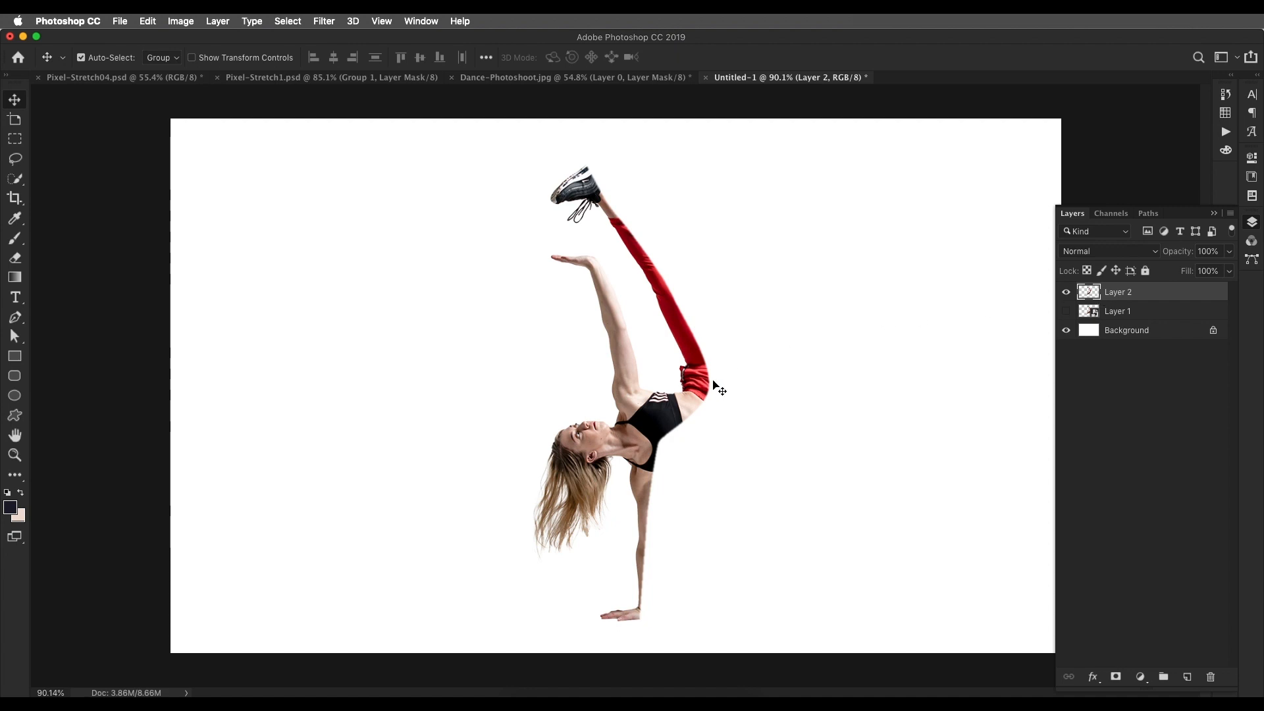
pyautogui.press('super+j')
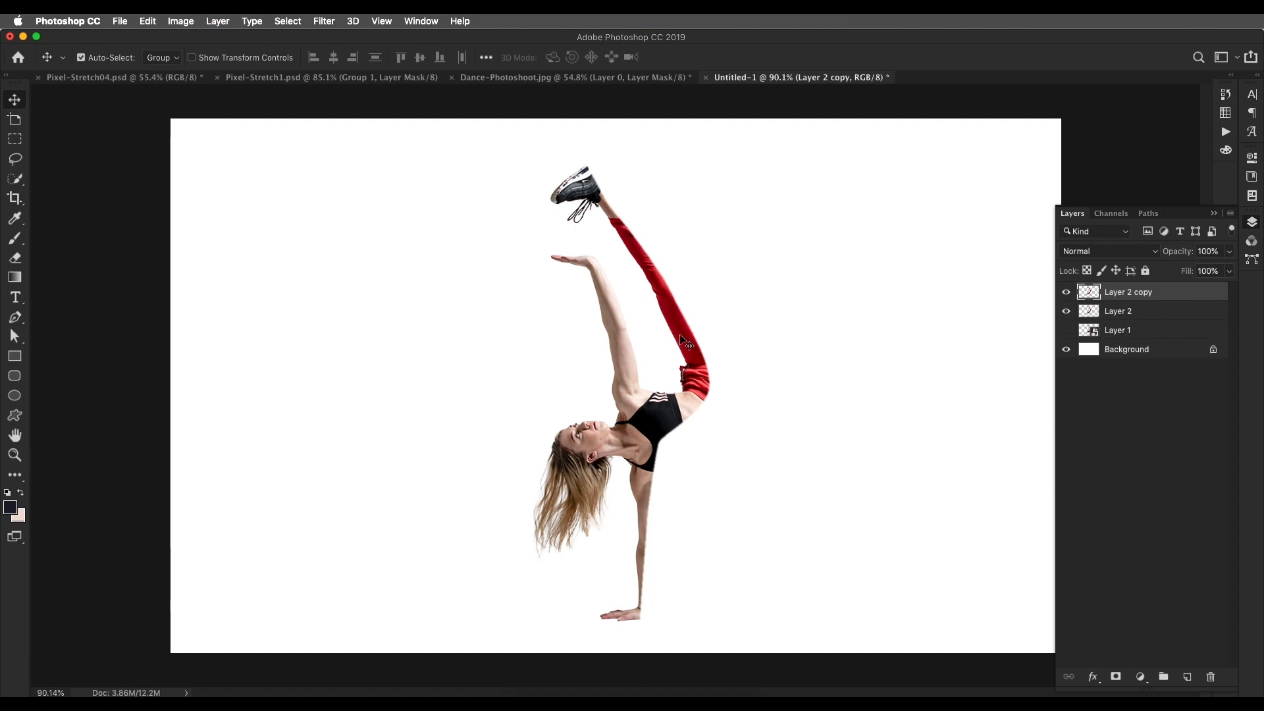
pyautogui.press('Left')
pyautogui.press('Left')
pyautogui.press('super+j')
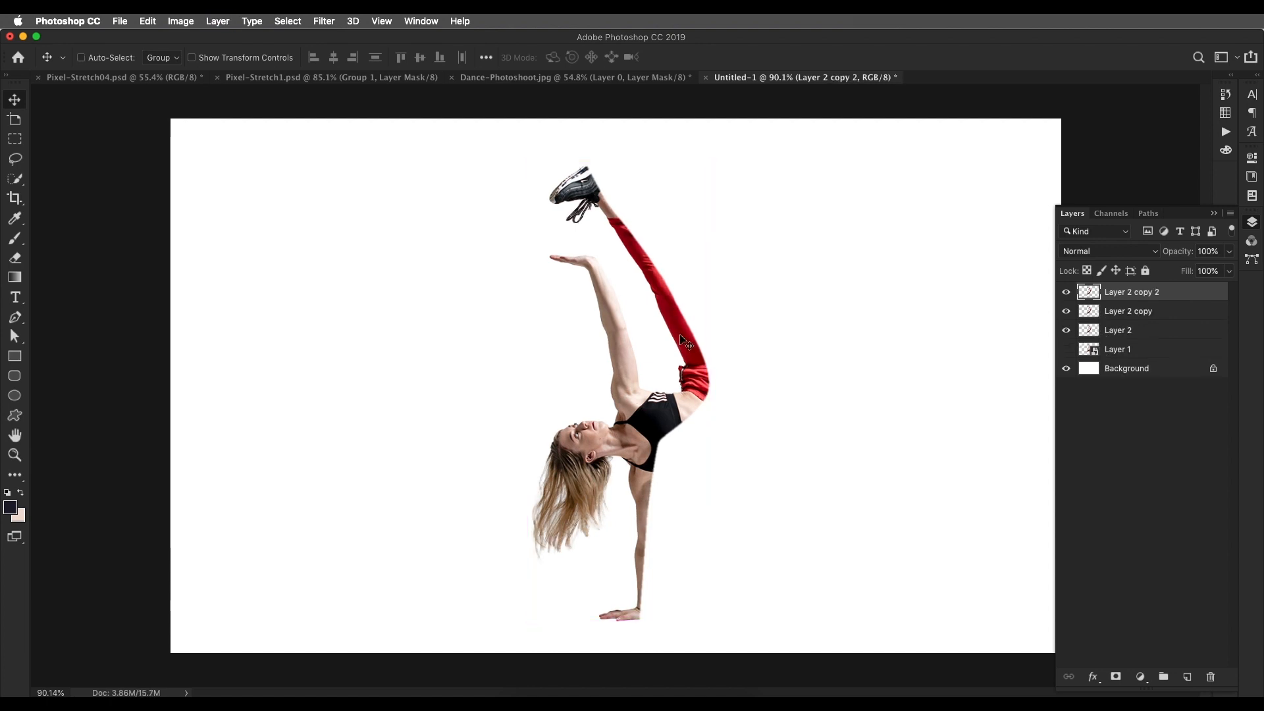
pyautogui.press('Left')
pyautogui.press('Left')
pyautogui.press('super+j')
pyautogui.press('Left')
pyautogui.press('Left')
pyautogui.press('super+j')
pyautogui.press('Left')
pyautogui.press('Left')
pyautogui.press('super+j')
pyautogui.press('Left')
pyautogui.press('Left')
pyautogui.press('super+j')
pyautogui.press('Left')
pyautogui.press('Left')
pyautogui.press('super+j')
pyautogui.press('Left')
pyautogui.press('Left')
pyautogui.press('super+j')
pyautogui.press('Left')
pyautogui.press('Left')
pyautogui.press('super+j')
pyautogui.press('Left')
pyautogui.press('Left')
pyautogui.press('super+j')
pyautogui.press('Left')
pyautogui.press('Left')
pyautogui.press('super+j')
pyautogui.press('Left')
pyautogui.press('Left')
pyautogui.press('super+j')
pyautogui.press('Left')
pyautogui.press('Left')
pyautogui.press('super+j')
pyautogui.press('Left')
pyautogui.press('Left')
pyautogui.press('super+j')
pyautogui.press('Left')
pyautogui.press('Left')
pyautogui.press('super+j')
pyautogui.press('Left')
pyautogui.press('Left')
pyautogui.press('super+j')
pyautogui.press('Left')
pyautogui.press('Left')
pyautogui.press('super+j')
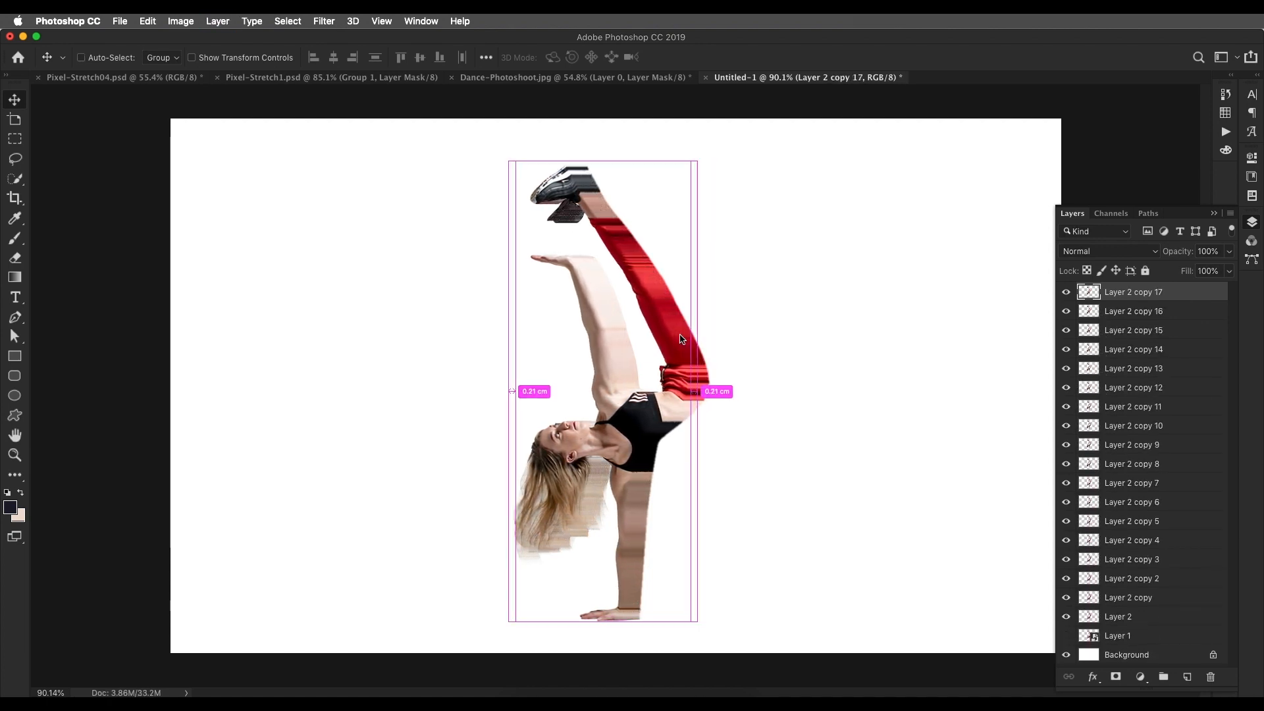
pyautogui.press('Left')
pyautogui.press('Left')
pyautogui.press('super+j')
pyautogui.press('Left')
pyautogui.press('Left')
pyautogui.press('super+j')
pyautogui.press('Left')
pyautogui.press('Left')
pyautogui.press('super+j')
pyautogui.press('Left')
pyautogui.press('Left')
pyautogui.press('super+j')
pyautogui.press('Left')
pyautogui.press('Left')
pyautogui.press('super+j')
pyautogui.press('Left')
pyautogui.press('Left')
pyautogui.press('super+j')
pyautogui.press('Left')
pyautogui.press('Left')
pyautogui.press('super+j')
pyautogui.press('Left')
pyautogui.press('Left')
pyautogui.press('super+j')
pyautogui.press('Left')
pyautogui.press('Left')
pyautogui.press('super+j')
pyautogui.press('Left')
pyautogui.press('Left')
pyautogui.press('super+j')
pyautogui.press('Left')
pyautogui.press('Left')
pyautogui.press('super+j')
pyautogui.press('Left')
pyautogui.press('Left')
pyautogui.press('super+j')
pyautogui.press('Left')
pyautogui.press('Left')
pyautogui.press('super+j')
pyautogui.press('Left')
pyautogui.press('Left')
pyautogui.press('super+j')
pyautogui.press('Left')
pyautogui.press('Left')
pyautogui.press('super+j')
pyautogui.press('Left')
pyautogui.press('Left')
pyautogui.press('super+j')
pyautogui.press('Left')
pyautogui.press('Left')
pyautogui.press('super+j')
pyautogui.press('Left')
pyautogui.press('Left')
pyautogui.press('super+j')
pyautogui.press('Left')
pyautogui.press('Left')
pyautogui.press('super+j')
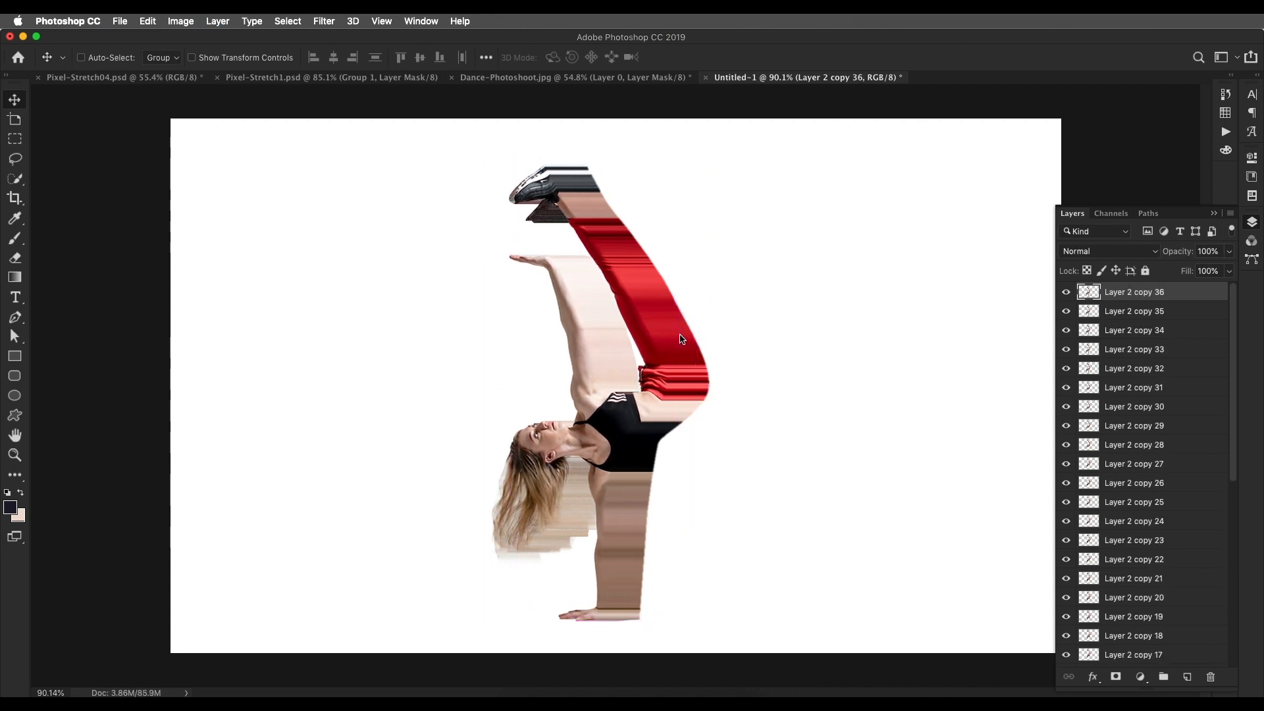
# Step: Extend the horizontal pixel stretch with 46 more successive duplicates of the topmost dancer cutout, nudging each copy 2 px further left
pyautogui.press('Left')
pyautogui.press('Left')
pyautogui.press('super+j')
pyautogui.press('Left')
pyautogui.press('Left')
pyautogui.press('super+j')
pyautogui.press('Left')
pyautogui.press('Left')
pyautogui.press('super+j')
pyautogui.press('Left')
pyautogui.press('Left')
pyautogui.press('super+j')
pyautogui.press('Left')
pyautogui.press('Left')
pyautogui.press('super+j')
pyautogui.press('Left')
pyautogui.press('Left')
pyautogui.press('super+j')
pyautogui.press('Left')
pyautogui.press('Left')
pyautogui.press('super+j')
pyautogui.press('Left')
pyautogui.press('Left')
pyautogui.press('super+j')
pyautogui.press('Left')
pyautogui.press('Left')
pyautogui.press('super+j')
pyautogui.press('Left')
pyautogui.press('Left')
pyautogui.press('super+j')
pyautogui.press('Left')
pyautogui.press('Left')
pyautogui.press('super+j')
pyautogui.press('Left')
pyautogui.press('Left')
pyautogui.press('super+j')
pyautogui.press('Left')
pyautogui.press('Left')
pyautogui.press('super+j')
pyautogui.press('Left')
pyautogui.press('Left')
pyautogui.press('super+j')
pyautogui.press('Left')
pyautogui.press('Left')
pyautogui.press('super+j')
pyautogui.press('Left')
pyautogui.press('Left')
pyautogui.press('super+j')
pyautogui.press('Left')
pyautogui.press('Left')
pyautogui.press('super+j')
pyautogui.press('Left')
pyautogui.press('Left')
pyautogui.press('super+j')
pyautogui.press('Left')
pyautogui.press('Left')
pyautogui.press('super+j')
pyautogui.press('Left')
pyautogui.press('Left')
pyautogui.press('super+j')
pyautogui.press('Left')
pyautogui.press('Left')
pyautogui.press('super+j')
pyautogui.press('Left')
pyautogui.press('Left')
pyautogui.press('super+j')
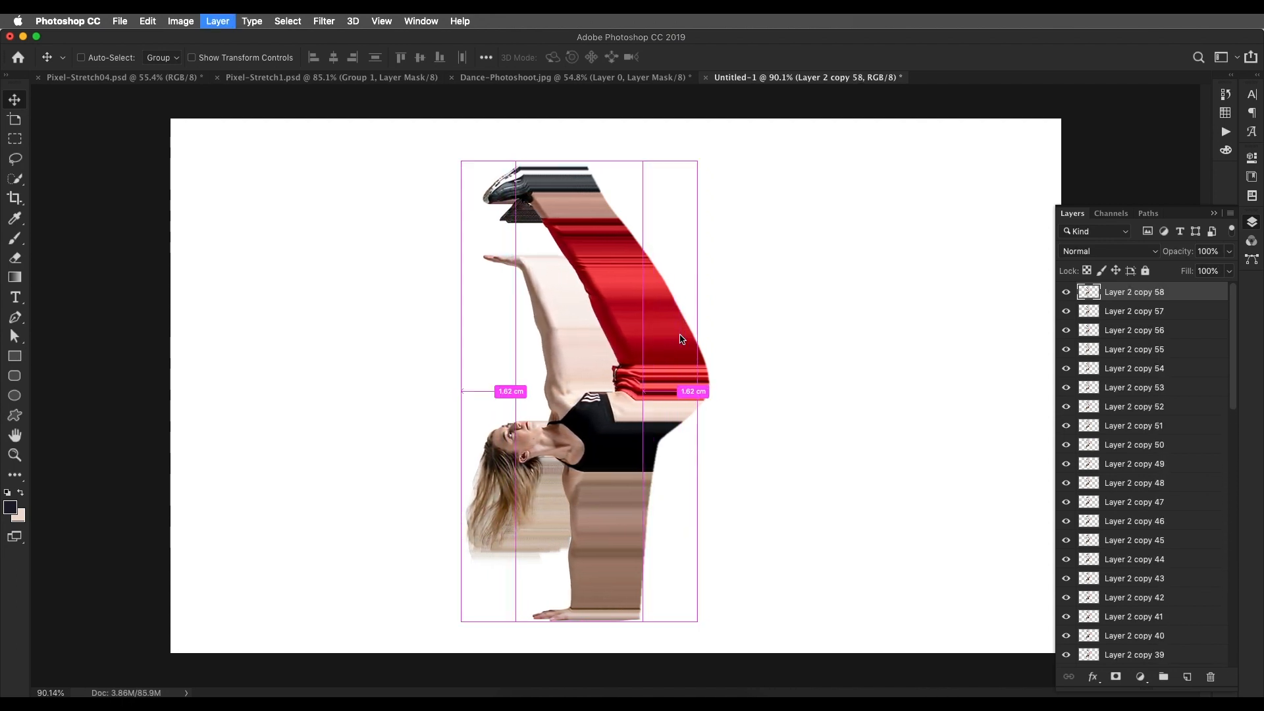
pyautogui.press('Left')
pyautogui.press('Left')
pyautogui.press('super+j')
pyautogui.press('Left')
pyautogui.press('Left')
pyautogui.press('super+j')
pyautogui.press('Left')
pyautogui.press('Left')
pyautogui.press('super+j')
pyautogui.press('Left')
pyautogui.press('Left')
pyautogui.press('super+j')
pyautogui.press('Left')
pyautogui.press('Left')
pyautogui.press('super+j')
pyautogui.press('Left')
pyautogui.press('Left')
pyautogui.press('super+j')
pyautogui.press('Left')
pyautogui.press('Left')
pyautogui.press('super+j')
pyautogui.press('Left')
pyautogui.press('Left')
pyautogui.press('super+j')
pyautogui.press('Left')
pyautogui.press('Left')
pyautogui.press('super+j')
pyautogui.press('Left')
pyautogui.press('Left')
pyautogui.press('super+j')
pyautogui.press('Left')
pyautogui.press('Left')
pyautogui.press('super+j')
pyautogui.press('Left')
pyautogui.press('Left')
pyautogui.press('super+j')
pyautogui.press('Left')
pyautogui.press('Left')
pyautogui.press('super+j')
pyautogui.press('Left')
pyautogui.press('Left')
pyautogui.press('super+j')
pyautogui.press('Left')
pyautogui.press('Left')
pyautogui.press('super+j')
pyautogui.press('Left')
pyautogui.press('Left')
pyautogui.press('super+j')
pyautogui.press('Left')
pyautogui.press('Left')
pyautogui.press('super+j')
pyautogui.press('Left')
pyautogui.press('Left')
pyautogui.press('super+j')
pyautogui.press('Left')
pyautogui.press('Left')
pyautogui.press('super+j')
pyautogui.press('Left')
pyautogui.press('Left')
pyautogui.press('super+j')
pyautogui.press('Left')
pyautogui.press('Left')
pyautogui.press('super+j')
pyautogui.press('Left')
pyautogui.press('Left')
pyautogui.press('super+j')
pyautogui.press('Left')
pyautogui.press('Left')
pyautogui.press('super+j')
pyautogui.press('Left')
pyautogui.press('Left')
pyautogui.press('super+j')
pyautogui.press('Left')
pyautogui.press('Left')
pyautogui.press('super+j')
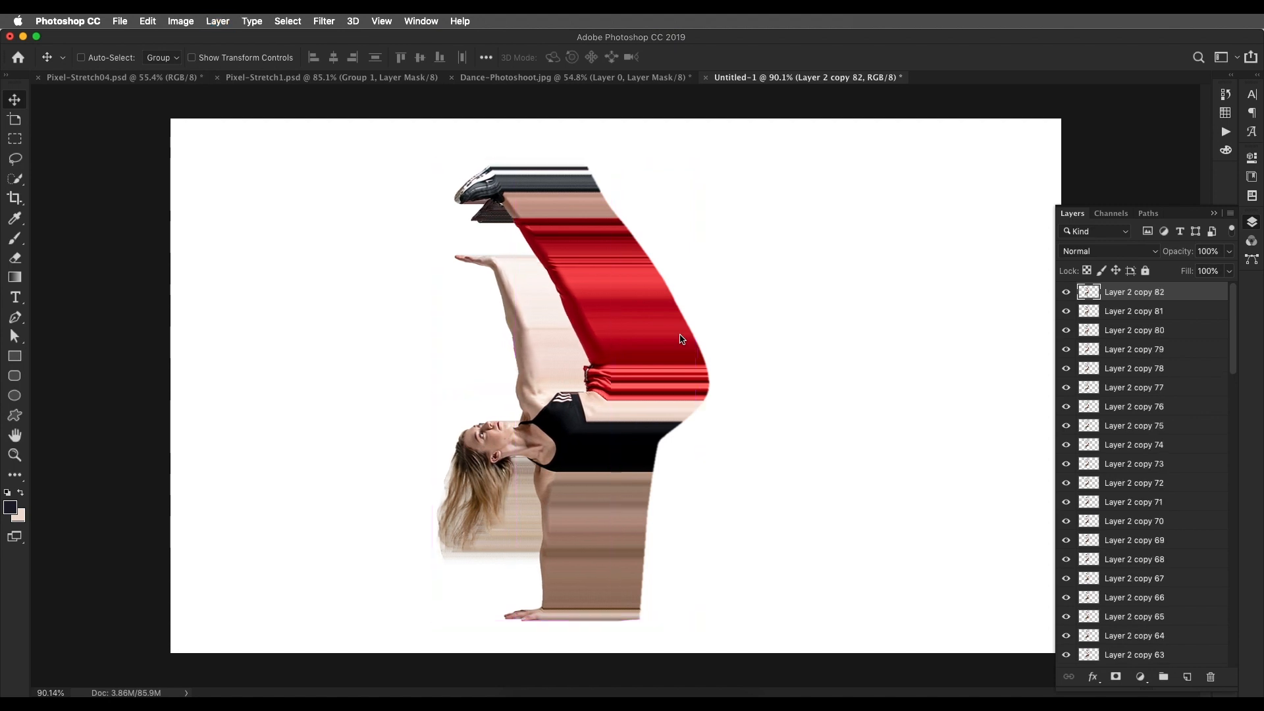
# Step: Lengthen the horizontal pixel stretch with 39 further duplicates of the topmost dancer layer, offsetting each one 2 px to the left
pyautogui.press('Left')
pyautogui.press('Left')
pyautogui.press('super+j')
pyautogui.press('Left')
pyautogui.press('Left')
pyautogui.press('super+j')
pyautogui.press('Left')
pyautogui.press('Left')
pyautogui.press('super+j')
pyautogui.press('Left')
pyautogui.press('Left')
pyautogui.press('super+j')
pyautogui.press('Left')
pyautogui.press('Left')
pyautogui.press('super+j')
pyautogui.press('Left')
pyautogui.press('Left')
pyautogui.press('super+j')
pyautogui.press('Left')
pyautogui.press('Left')
pyautogui.press('super+j')
pyautogui.press('Left')
pyautogui.press('Left')
pyautogui.press('super+j')
pyautogui.press('Left')
pyautogui.press('Left')
pyautogui.press('super+j')
pyautogui.press('Left')
pyautogui.press('Left')
pyautogui.press('super+j')
pyautogui.press('Left')
pyautogui.press('Left')
pyautogui.press('super+j')
pyautogui.press('Left')
pyautogui.press('Left')
pyautogui.press('super+j')
pyautogui.press('Left')
pyautogui.press('Left')
pyautogui.press('super+j')
pyautogui.press('Left')
pyautogui.press('Left')
pyautogui.press('super+j')
pyautogui.press('Left')
pyautogui.press('Left')
pyautogui.press('super+j')
pyautogui.press('Left')
pyautogui.press('Left')
pyautogui.press('super+j')
pyautogui.press('Left')
pyautogui.press('Left')
pyautogui.press('super+j')
pyautogui.press('Left')
pyautogui.press('Left')
pyautogui.press('super+j')
pyautogui.press('Left')
pyautogui.press('Left')
pyautogui.press('super+j')
pyautogui.press('Left')
pyautogui.press('Left')
pyautogui.press('super+j')
pyautogui.press('Left')
pyautogui.press('Left')
pyautogui.press('super+j')
pyautogui.press('Left')
pyautogui.press('Left')
pyautogui.press('super+j')
pyautogui.press('Left')
pyautogui.press('Left')
pyautogui.press('super+j')
pyautogui.press('Left')
pyautogui.press('Left')
pyautogui.press('super+j')
pyautogui.press('Left')
pyautogui.press('Left')
pyautogui.press('super+j')
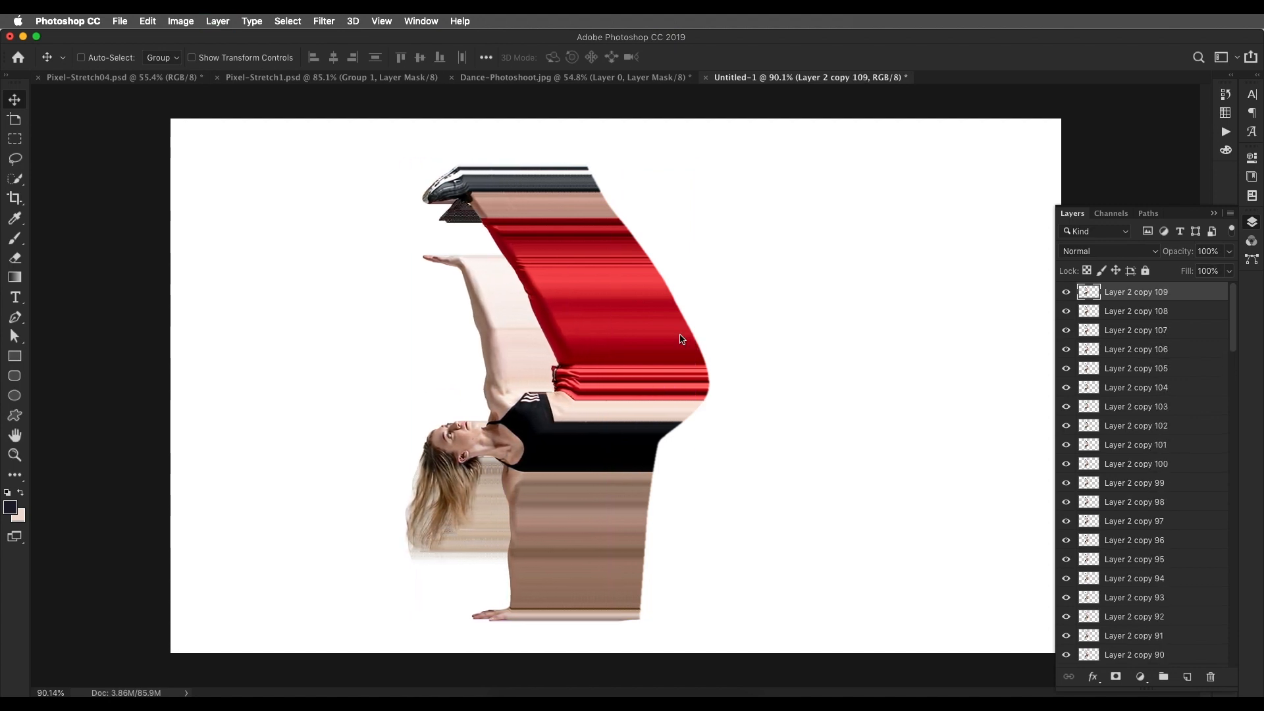
pyautogui.press('Left')
pyautogui.press('Left')
pyautogui.press('super+j')
pyautogui.press('Left')
pyautogui.press('Left')
pyautogui.press('super+j')
pyautogui.press('Left')
pyautogui.press('Left')
pyautogui.press('super+j')
pyautogui.press('Left')
pyautogui.press('Left')
pyautogui.press('super+j')
pyautogui.press('Left')
pyautogui.press('Left')
pyautogui.press('super+j')
pyautogui.press('Left')
pyautogui.press('Left')
pyautogui.press('super+j')
pyautogui.press('Left')
pyautogui.press('Left')
pyautogui.press('super+j')
pyautogui.press('Left')
pyautogui.press('Left')
pyautogui.press('super+j')
pyautogui.press('Left')
pyautogui.press('Left')
pyautogui.press('super+j')
pyautogui.press('Left')
pyautogui.press('Left')
pyautogui.press('super+j')
pyautogui.press('Left')
pyautogui.press('Left')
pyautogui.press('super+j')
pyautogui.press('Left')
pyautogui.press('Left')
pyautogui.press('super+j')
pyautogui.press('Left')
pyautogui.press('Left')
pyautogui.press('super+j')
# Step: Select all the stacked dancer copies from Layer 2 copy 121 through Layer 2 and merge them into one layer
pyautogui.press('super+equal')
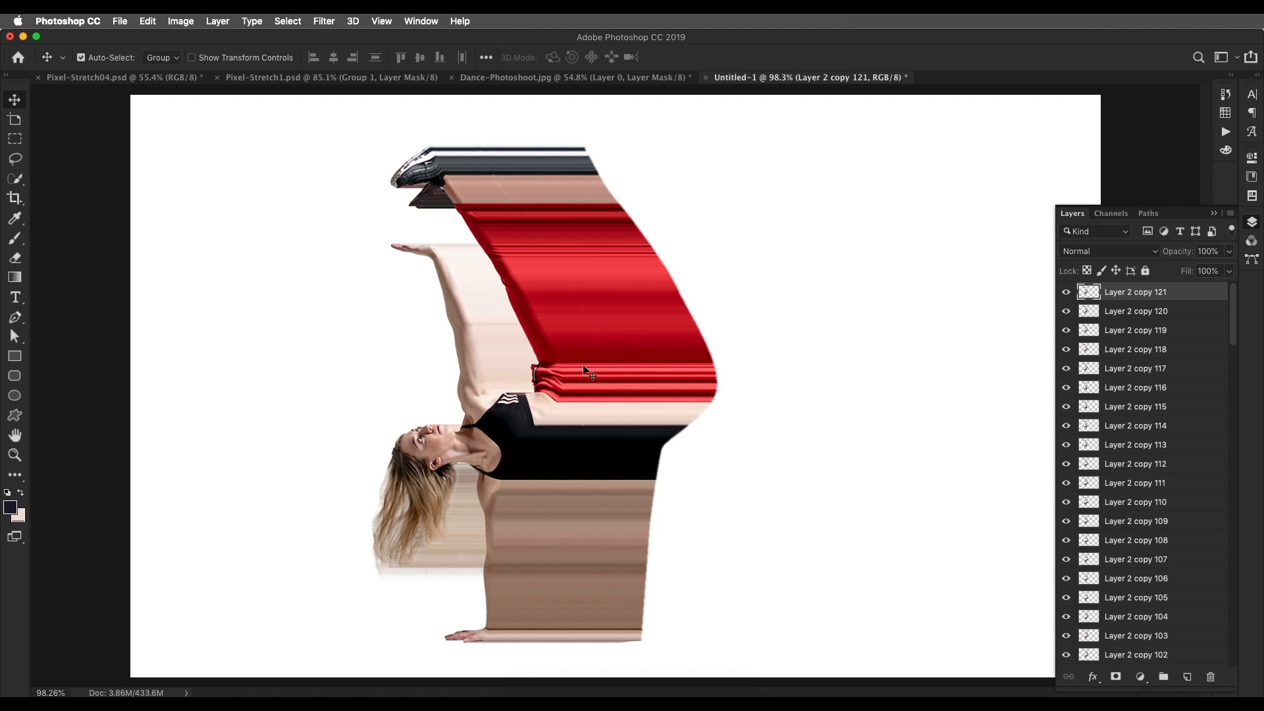
pyautogui.scroll(-20, 1169, 527)
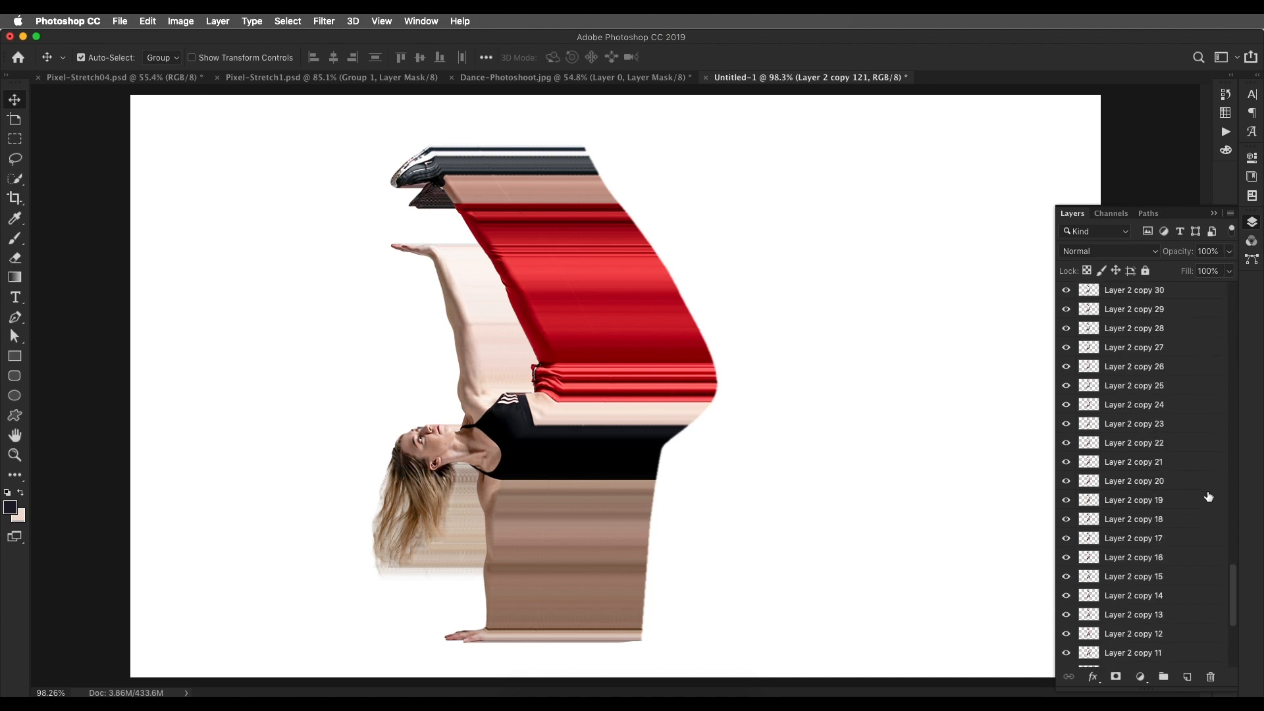
pyautogui.keyDown('shift'); pyautogui.click(1167, 626); pyautogui.keyUp('shift')
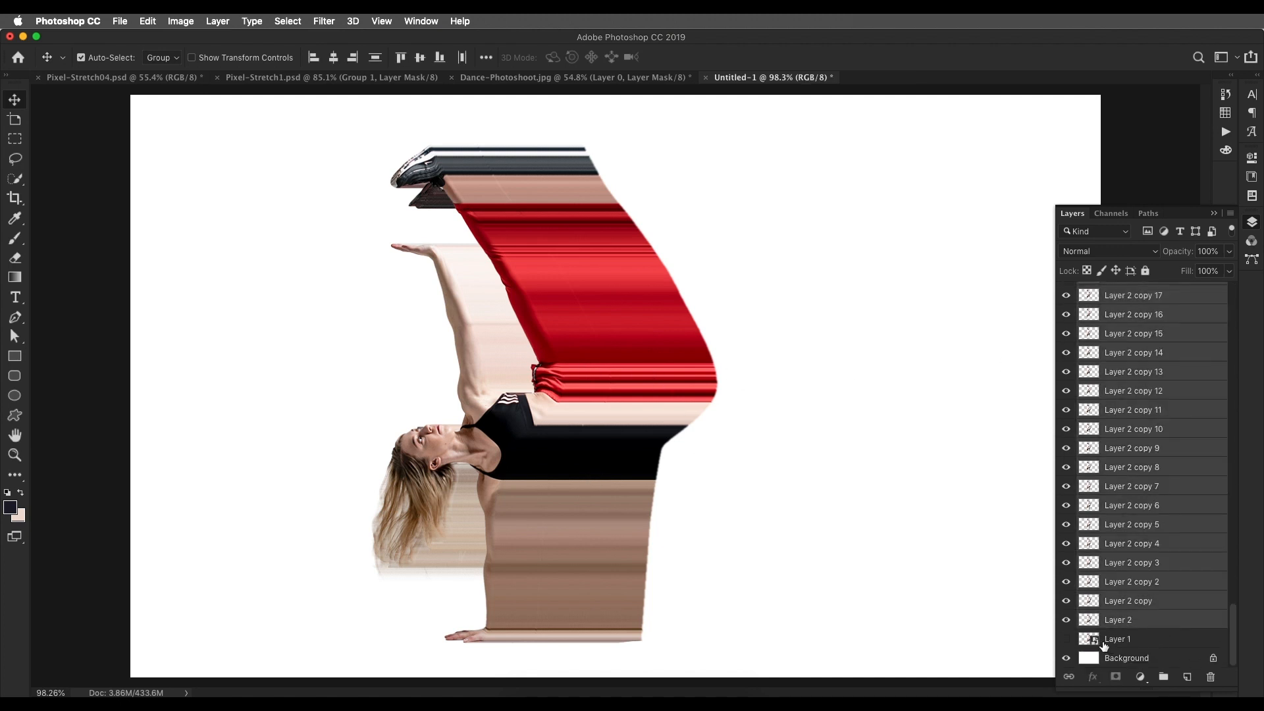
pyautogui.rightClick(1114, 605)
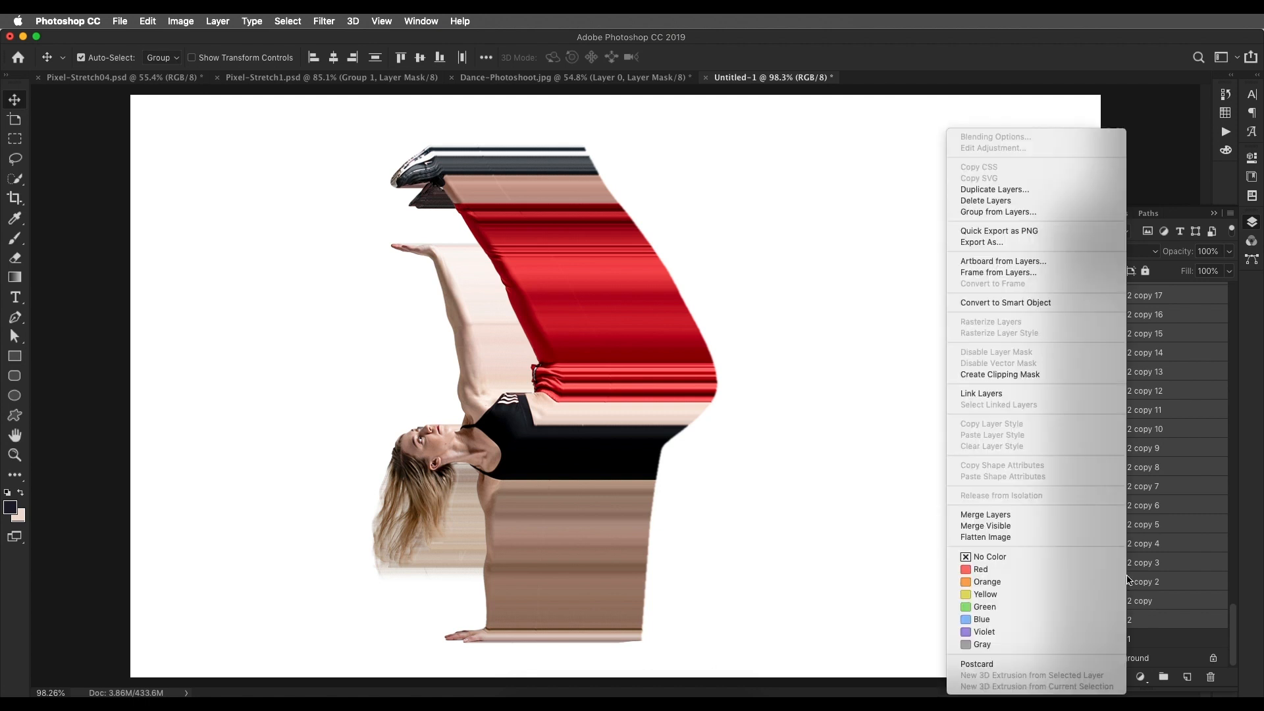
pyautogui.click(1005, 519)
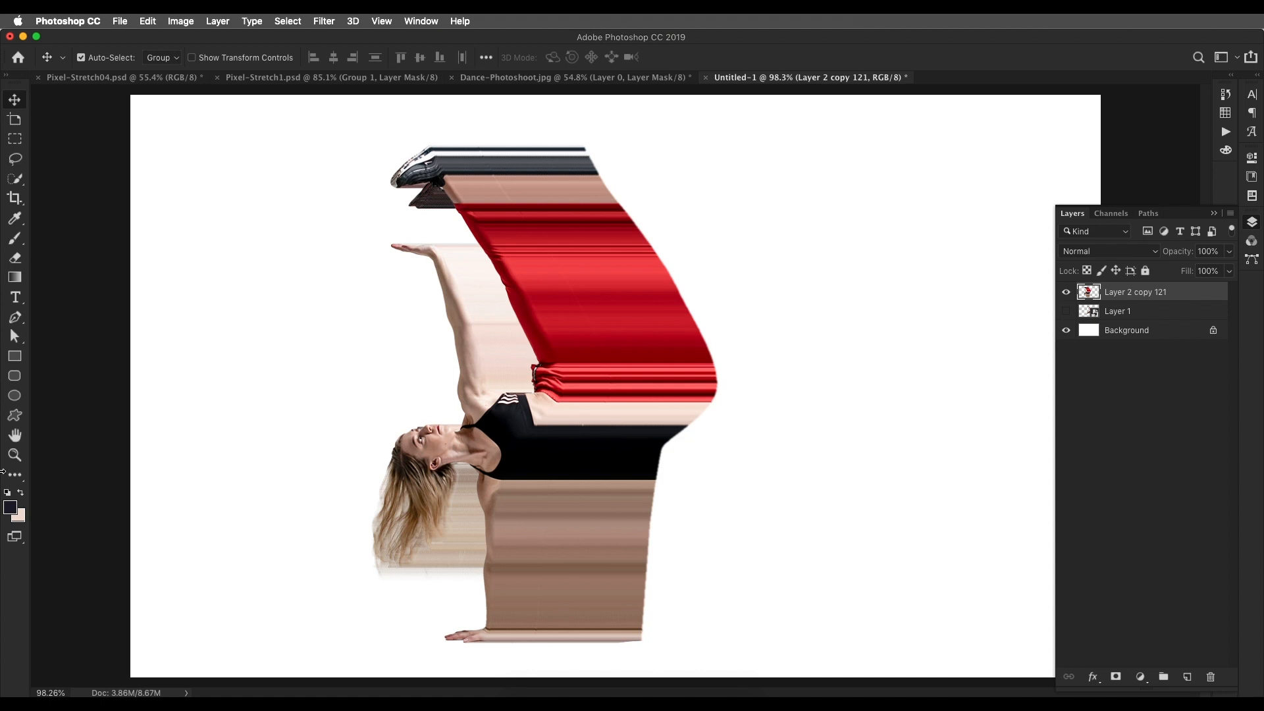
# Step: Select a single pixel column through the middle of the merged stretch with the Single Column Marquee Tool and copy it
pyautogui.click(14, 483)
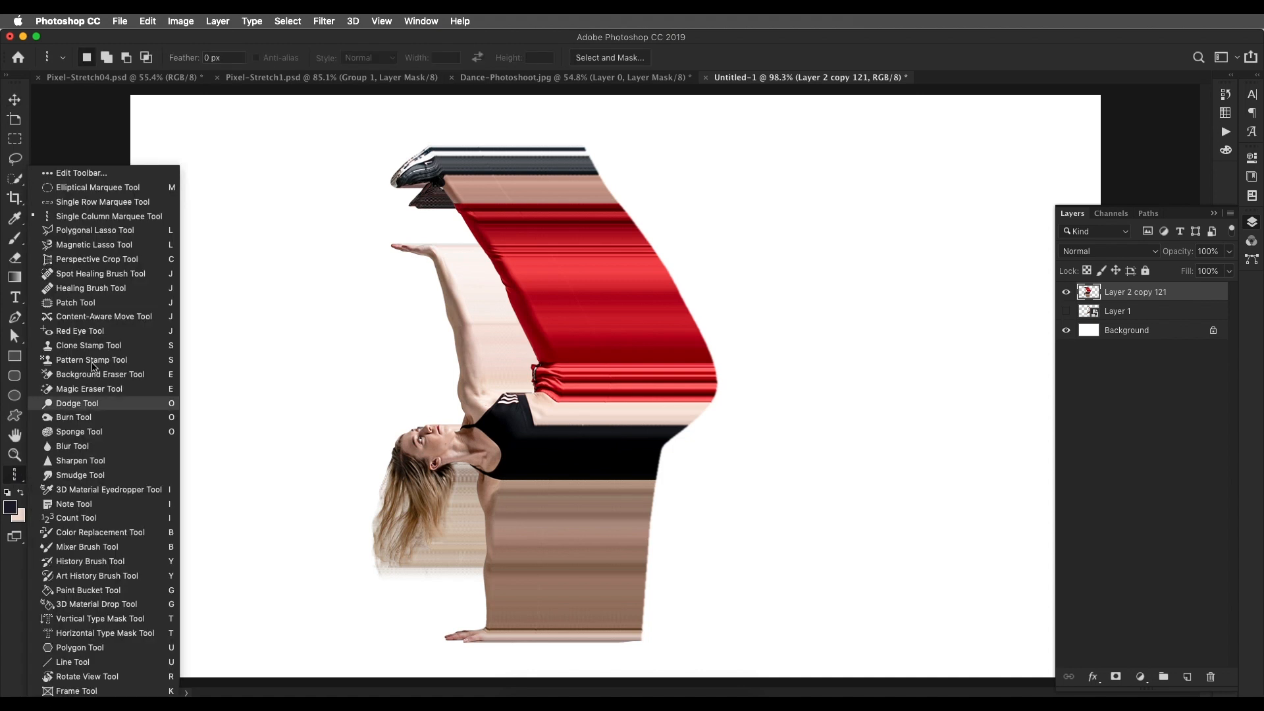
pyautogui.click(90, 224)
pyautogui.moveTo(585, 379); pyautogui.dragTo(577, 387)
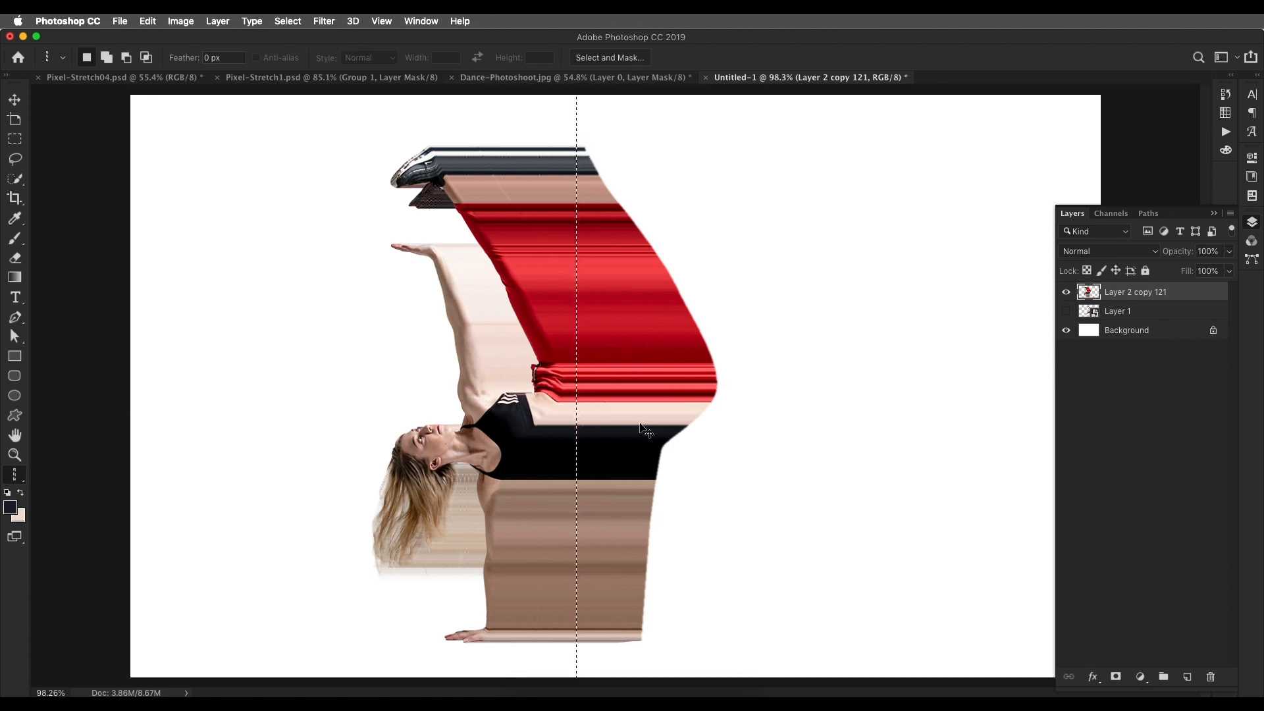
# Step: Hide the merged stretch layer and paste the copied pixel column into a new layer directly above the Background
pyautogui.click(1066, 292)
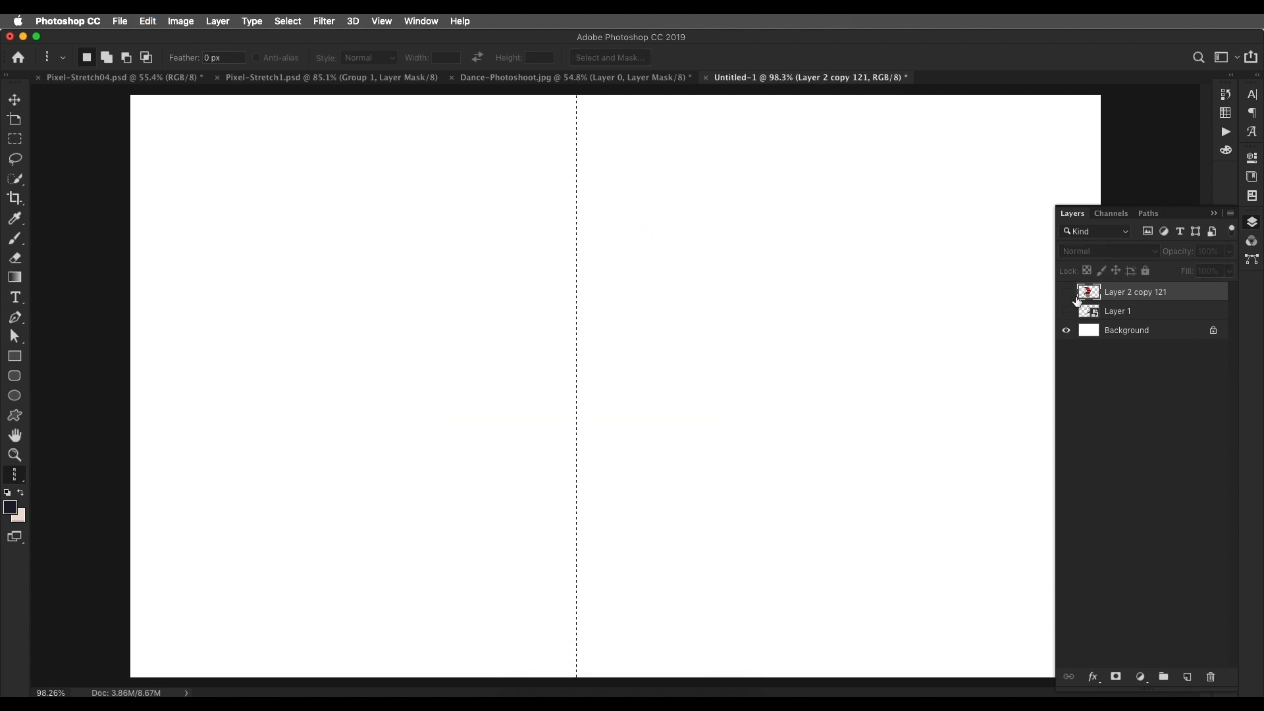
pyautogui.click(1147, 340)
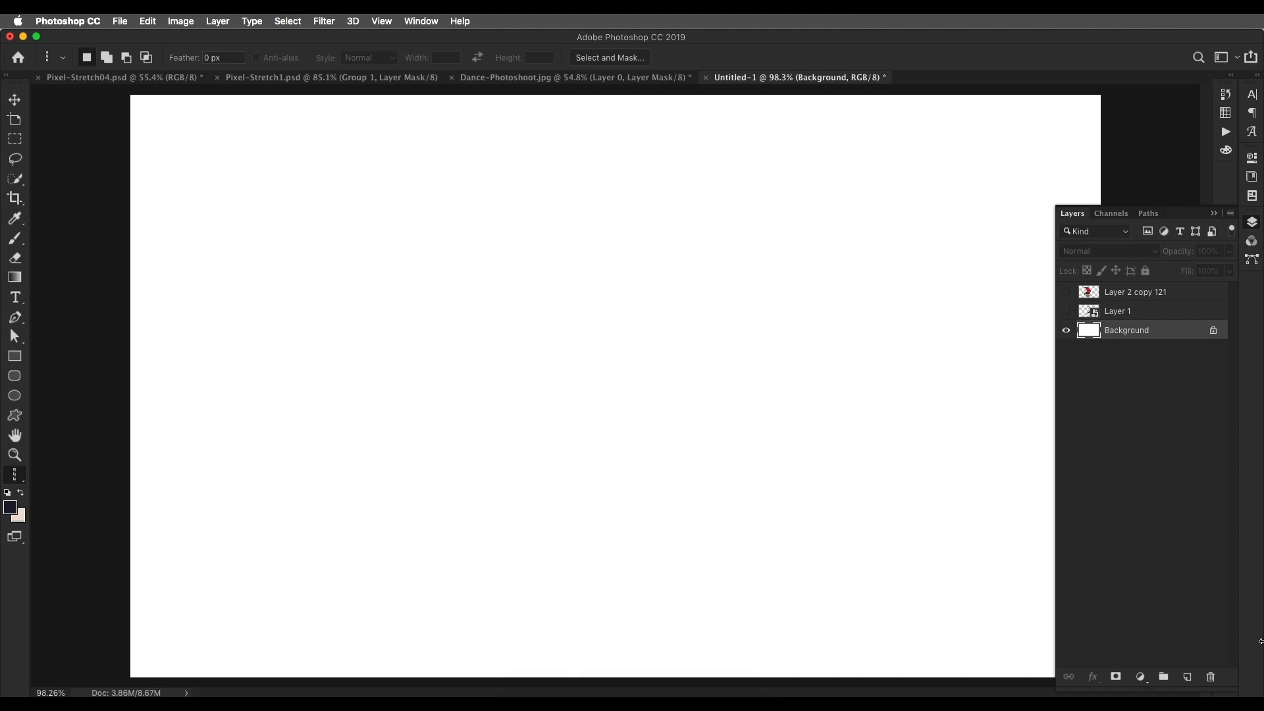
pyautogui.click(1189, 679)
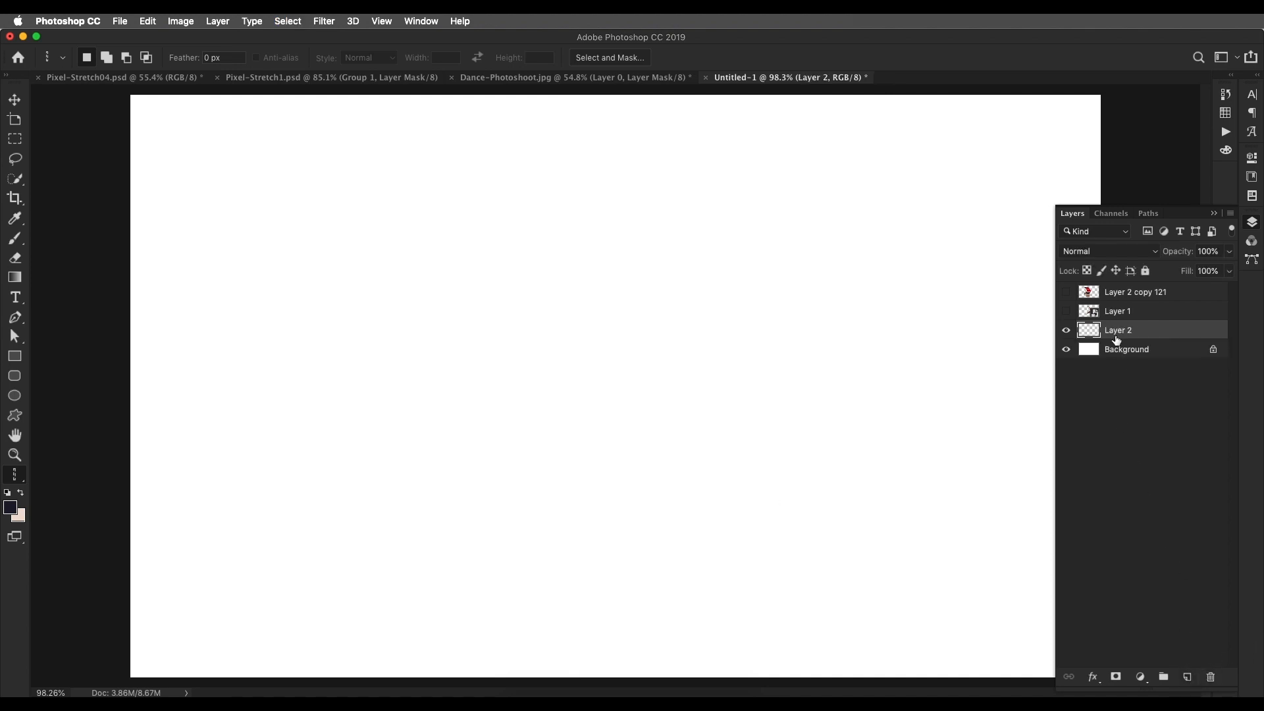
pyautogui.press('super+v')
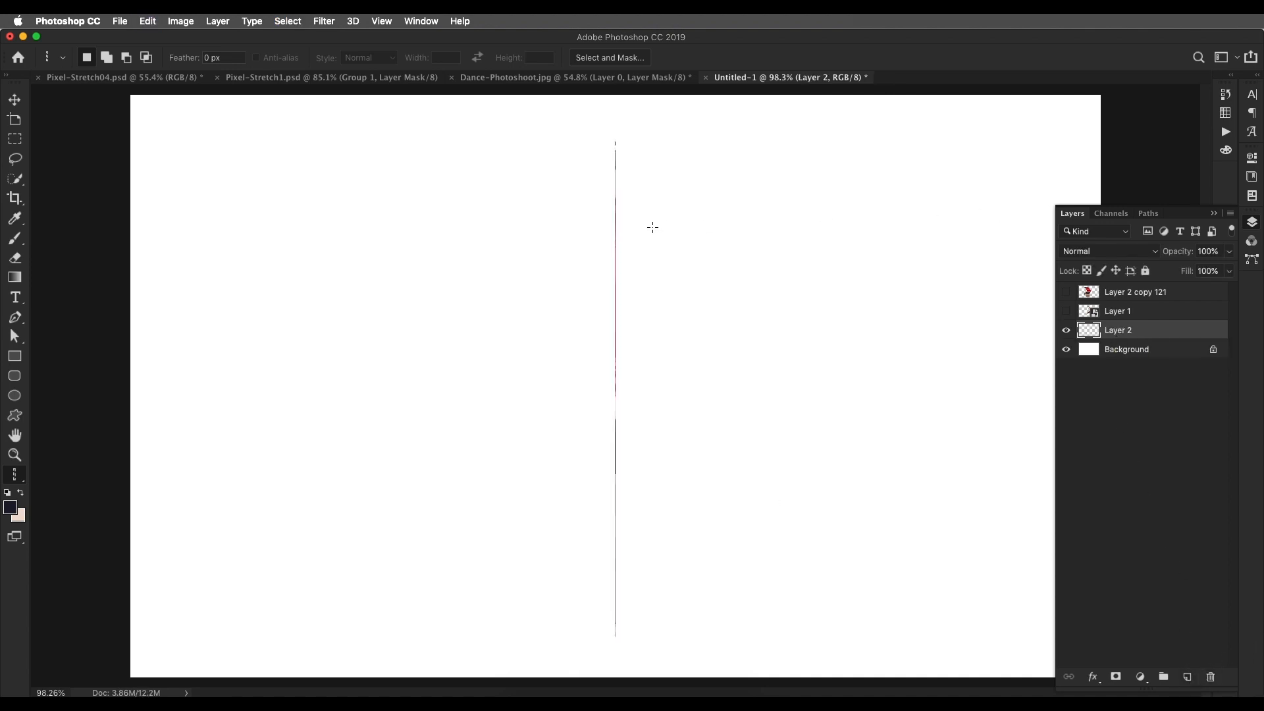
# Step: Stretch the pasted pixel column horizontally in both directions with Free Transform until its stripes fill the full canvas width
pyautogui.click(17, 102)
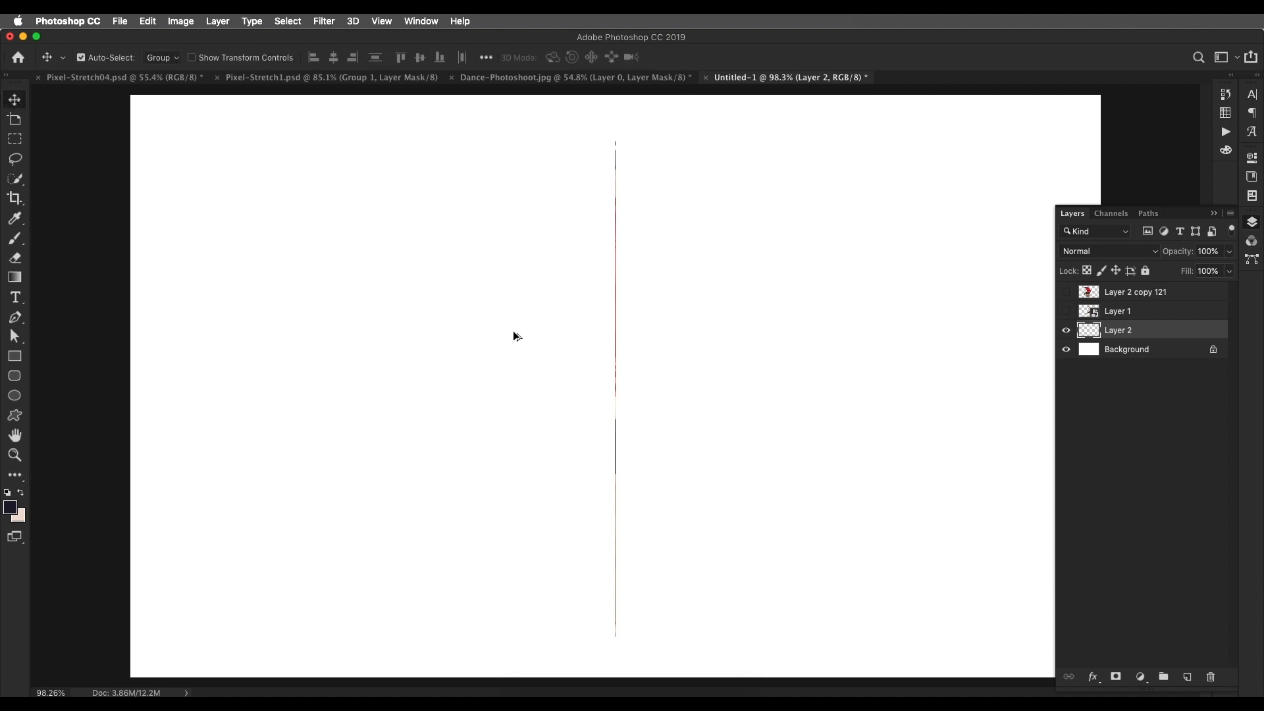
pyautogui.scroll(-5, 515, 334)
pyautogui.scroll(5, 615, 364)
pyautogui.press('super+t')
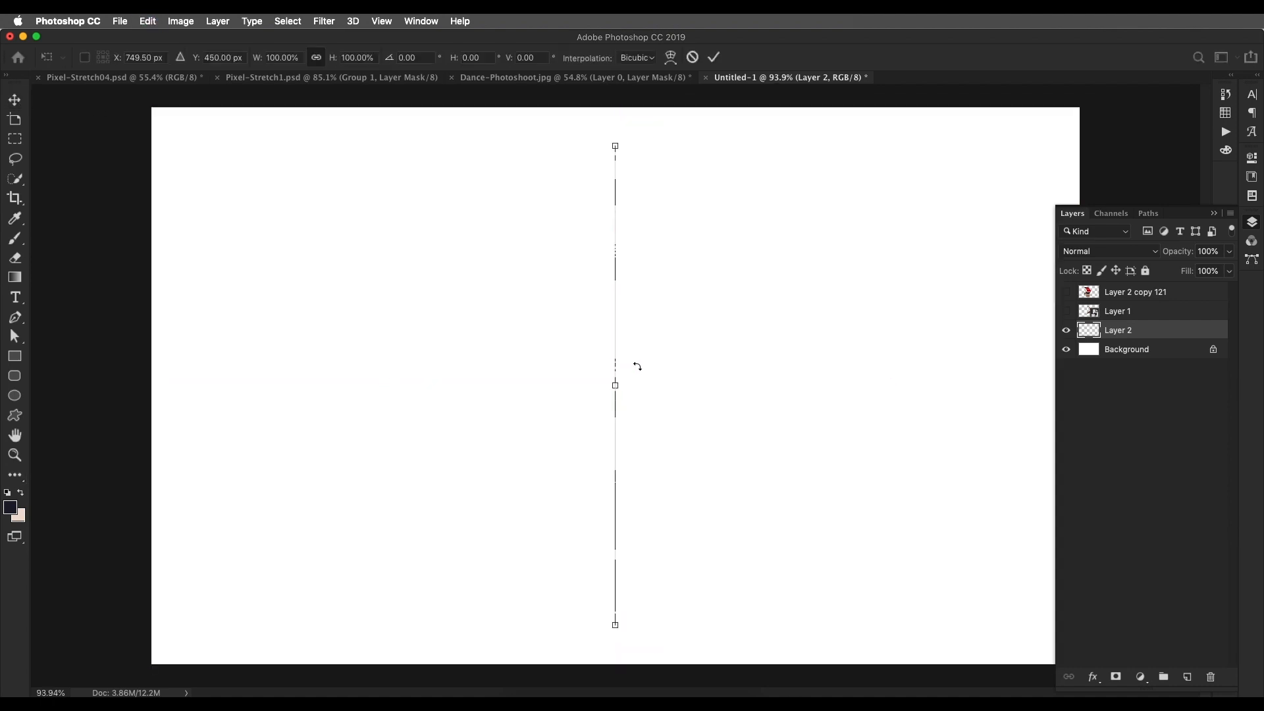
pyautogui.scroll(-1, 629, 390)
pyautogui.scroll(1, 626, 389)
pyautogui.scroll(-1, 622, 386)
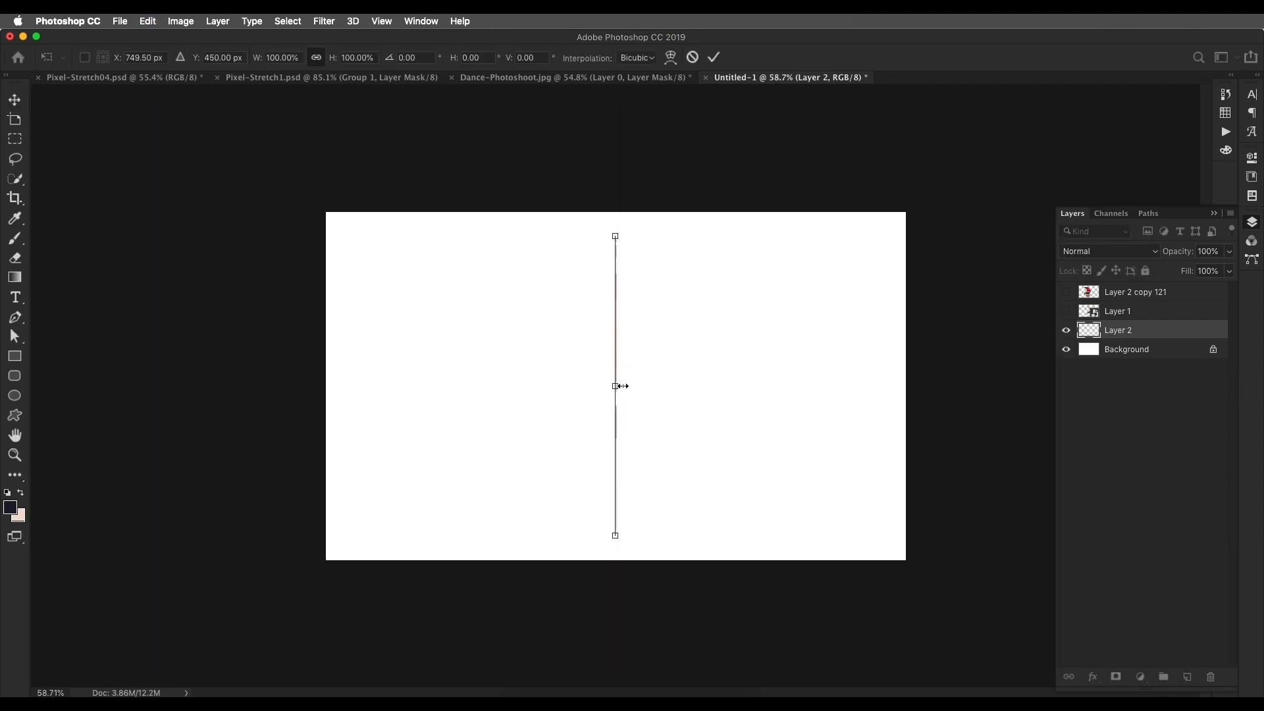
pyautogui.moveTo(619, 386); pyautogui.dragTo(914, 389)
pyautogui.moveTo(615, 389); pyautogui.dragTo(330, 398)
pyautogui.press('Return')
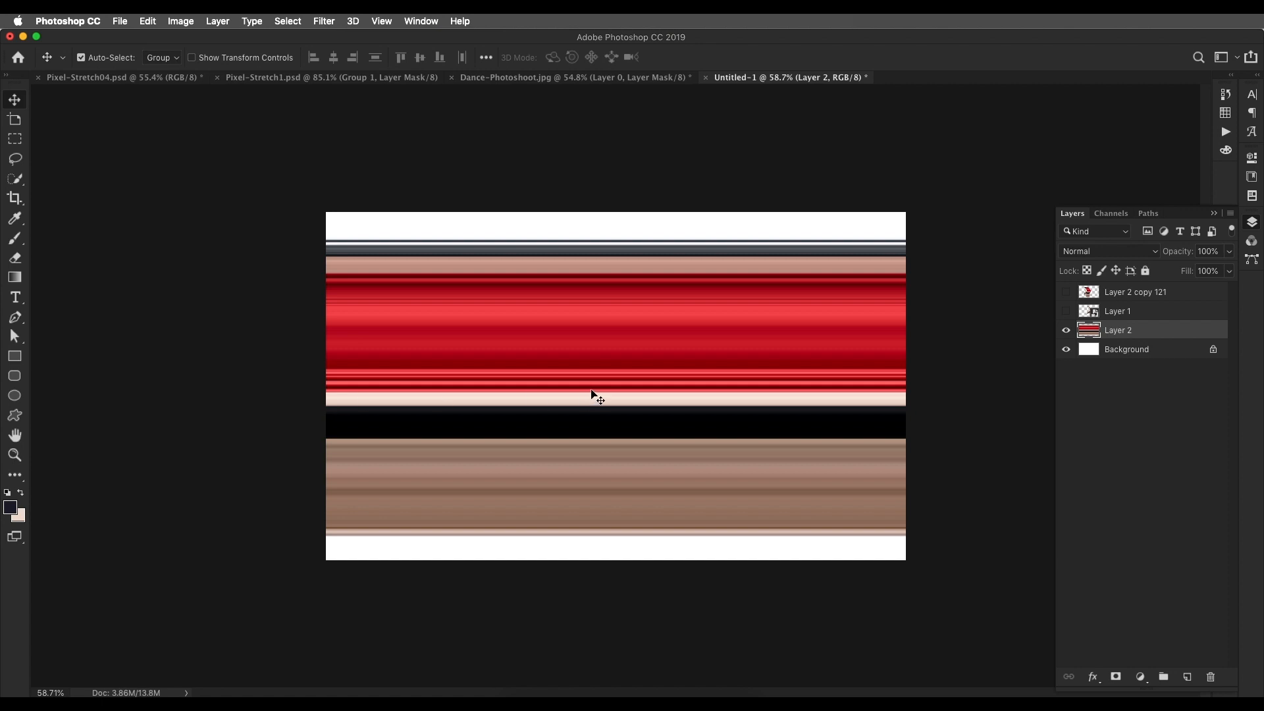
# Step: Examine the curved stretch in the finished Pixel-Stretch04.psd composition as a reference, and return to the Untitled-1 document
pyautogui.scroll(-4, 605, 391)
pyautogui.scroll(4, 604, 390)
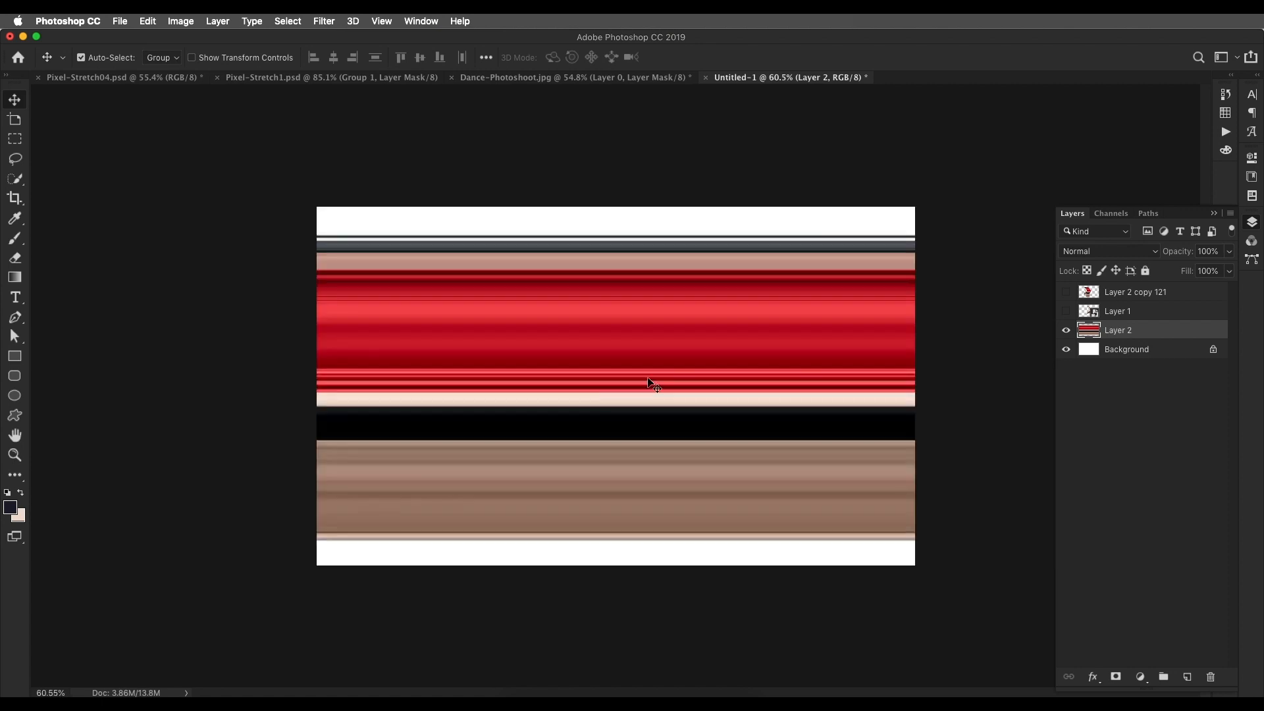
pyautogui.click(178, 78)
pyautogui.scroll(-3, 395, 249)
pyautogui.scroll(5, 395, 249)
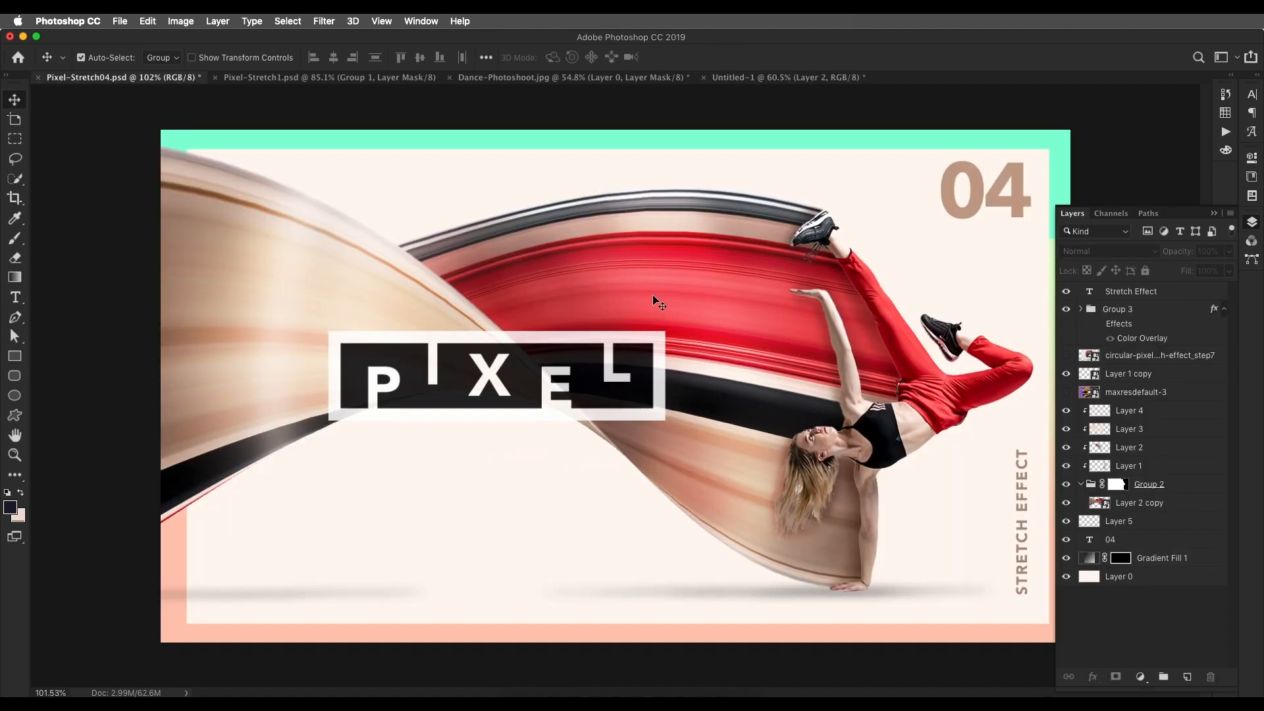
pyautogui.scroll(-2, 755, 358)
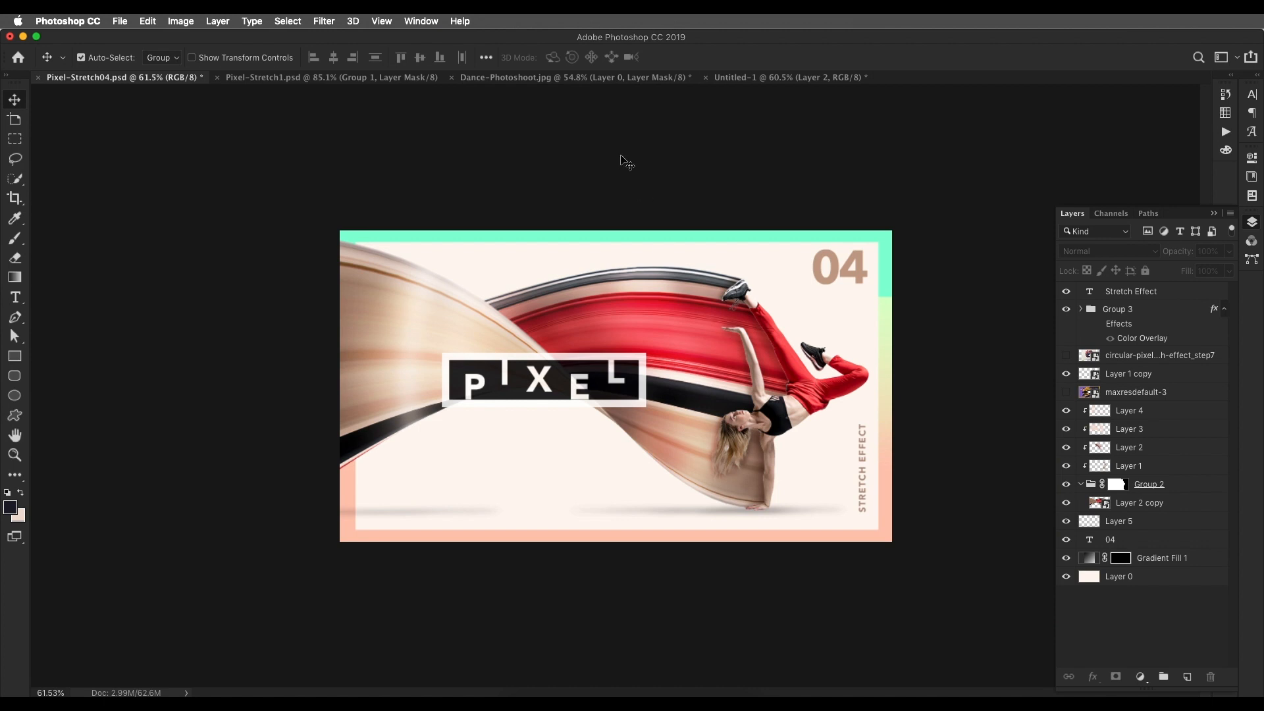
pyautogui.click(764, 77)
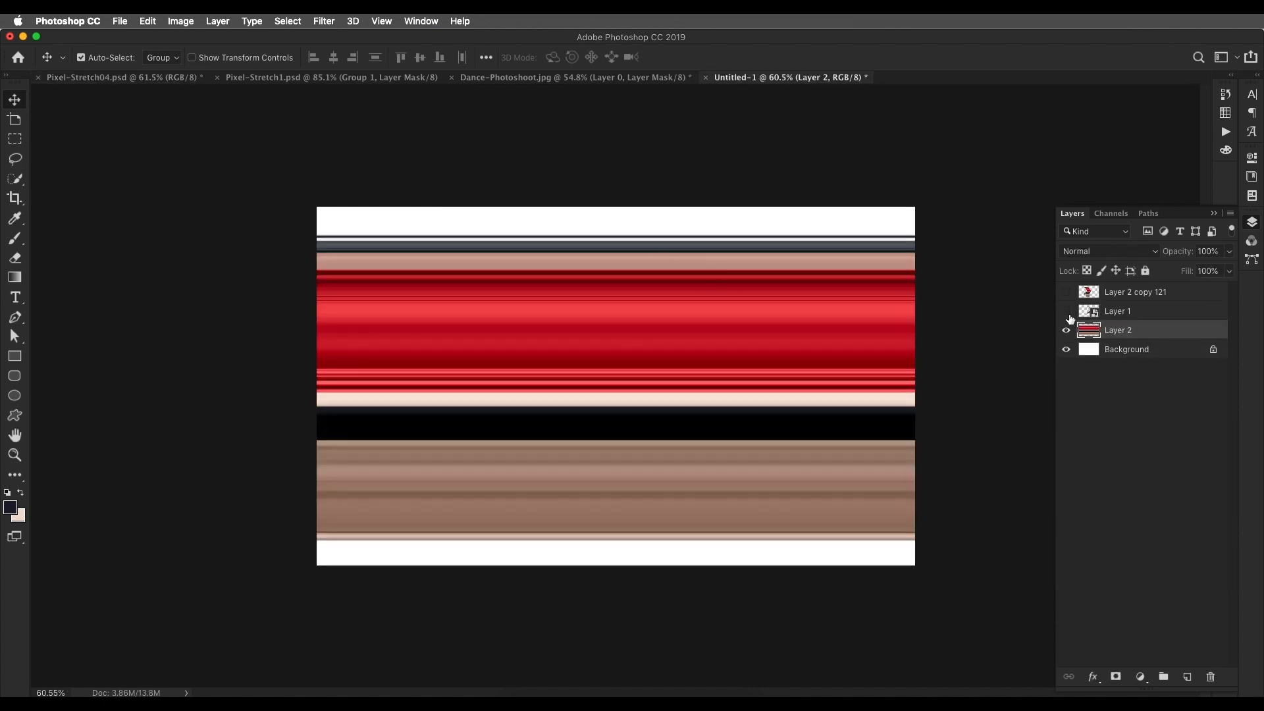
# Step: Show Layer 1 and move the dancer toward the right side of the canvas, in front of the stripes
pyautogui.click(1067, 312)
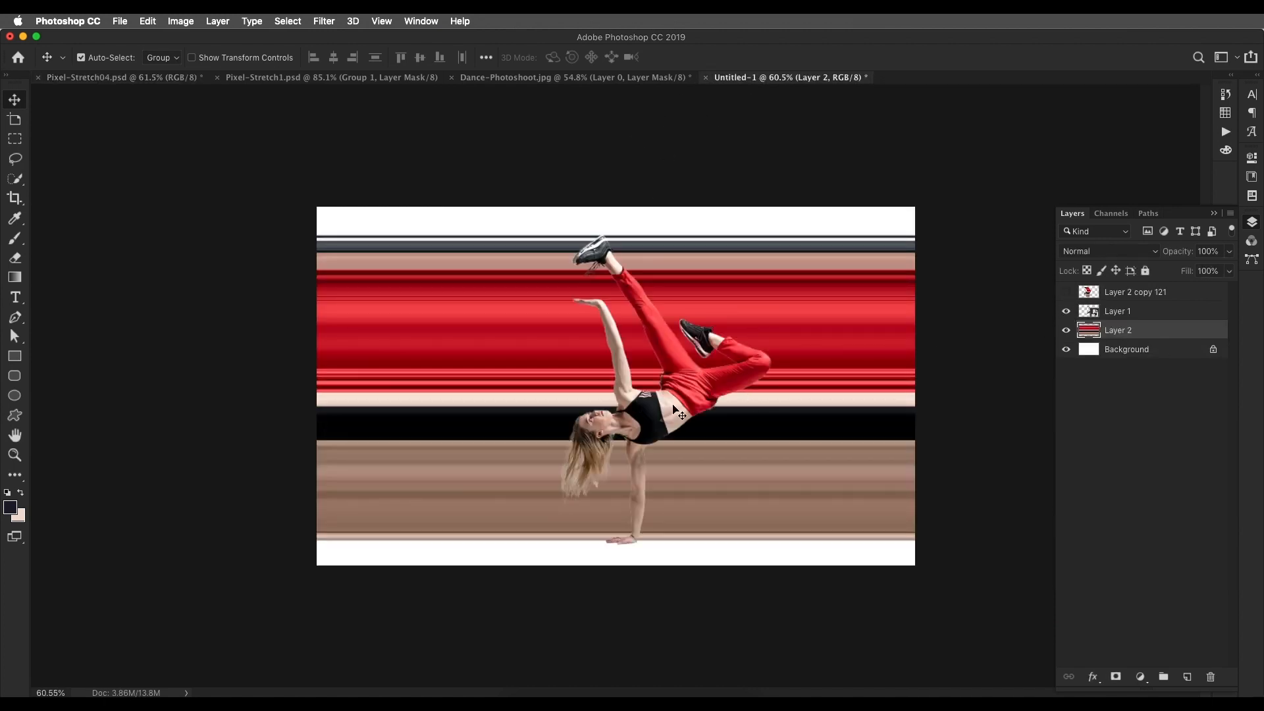
pyautogui.moveTo(680, 413); pyautogui.dragTo(785, 404)
pyautogui.keyDown('shift'); pyautogui.click(1116, 330); pyautogui.keyUp('shift')
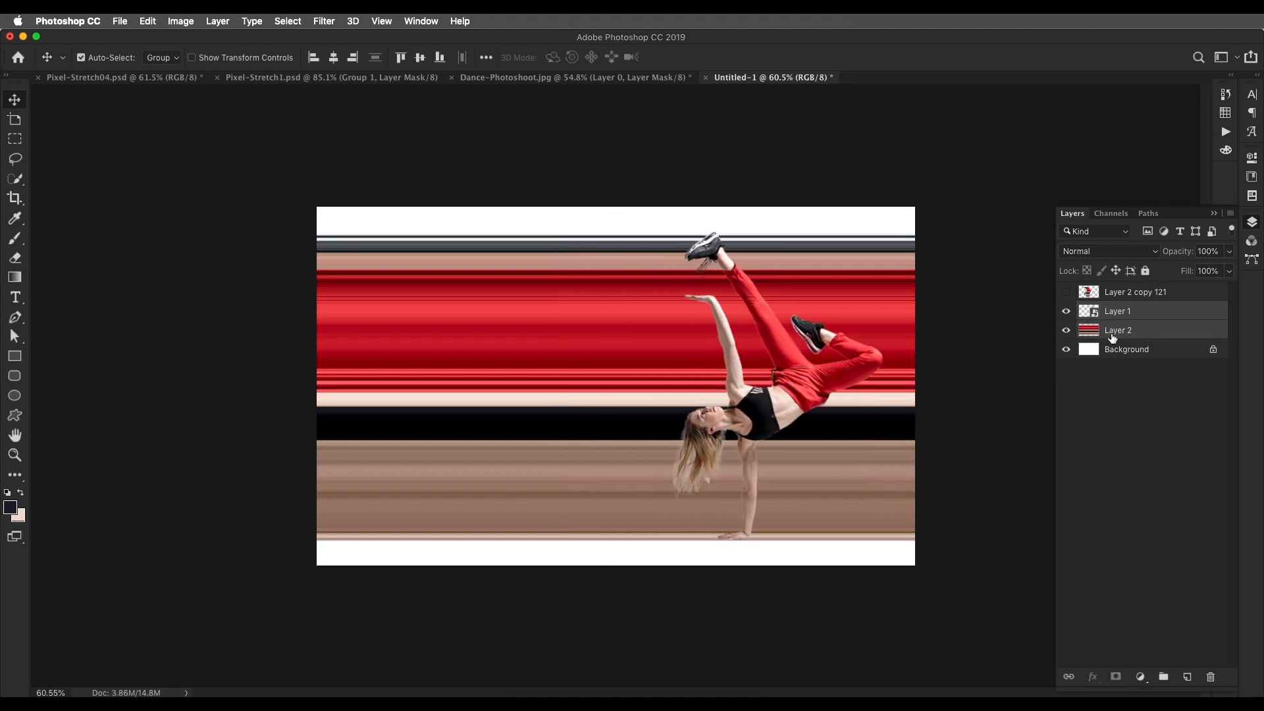
pyautogui.keyDown('super'); pyautogui.click(1151, 330); pyautogui.keyUp('super')
# Step: Convert the striped Layer 2 to a smart object
pyautogui.click(1149, 332)
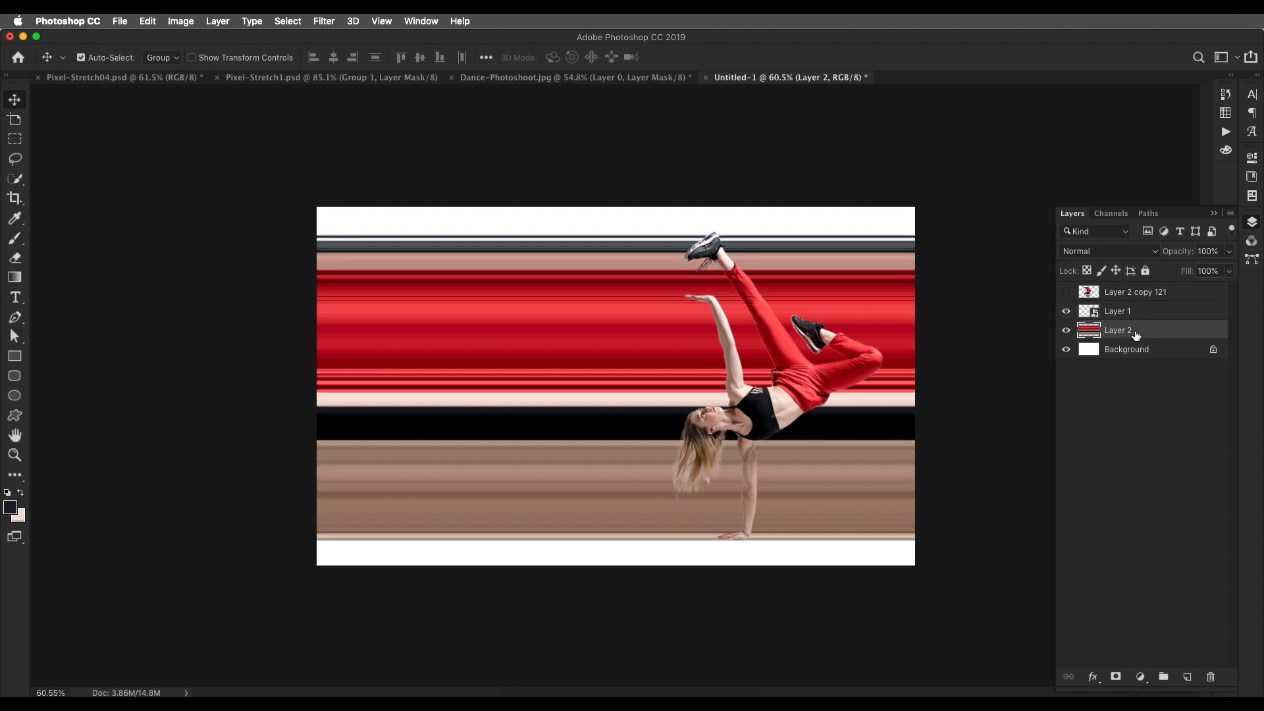
pyautogui.rightClick(1150, 335)
pyautogui.click(998, 304)
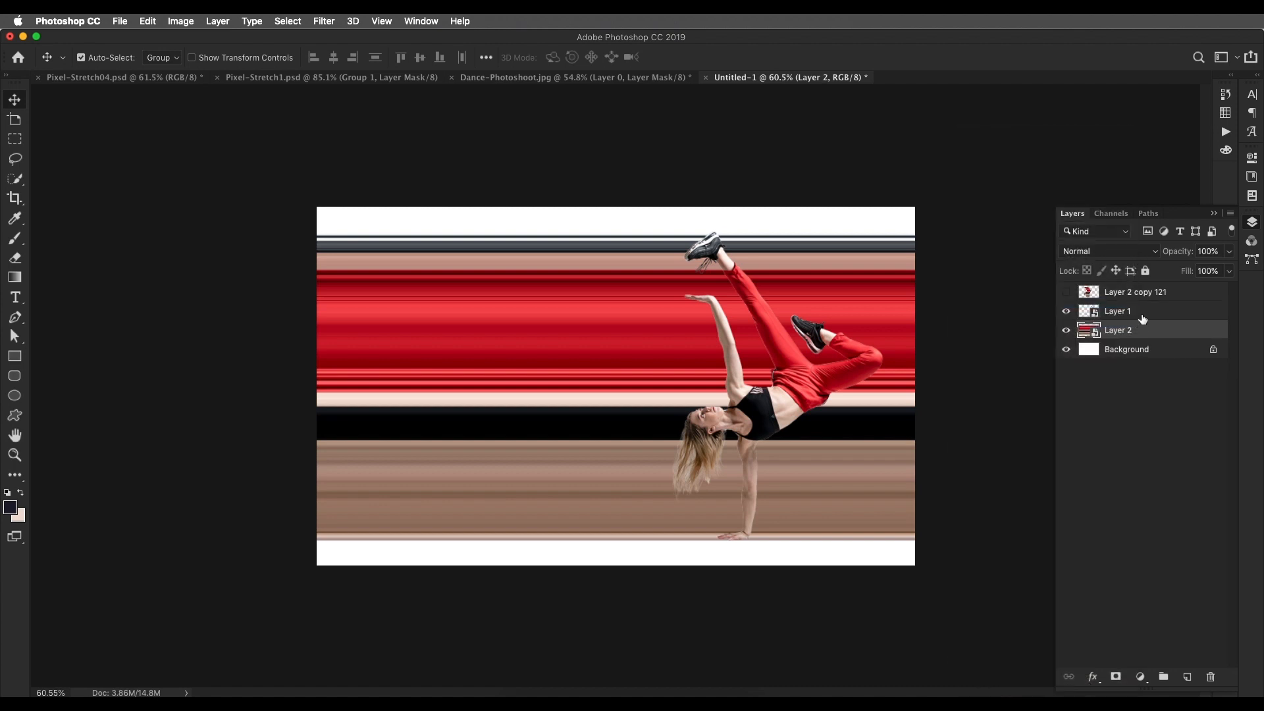
# Step: Scale the dancer and stripe layers together to about 84% and move them slightly up and to the right
pyautogui.keyDown('shift'); pyautogui.click(1143, 318); pyautogui.keyUp('shift')
pyautogui.press('super+t')
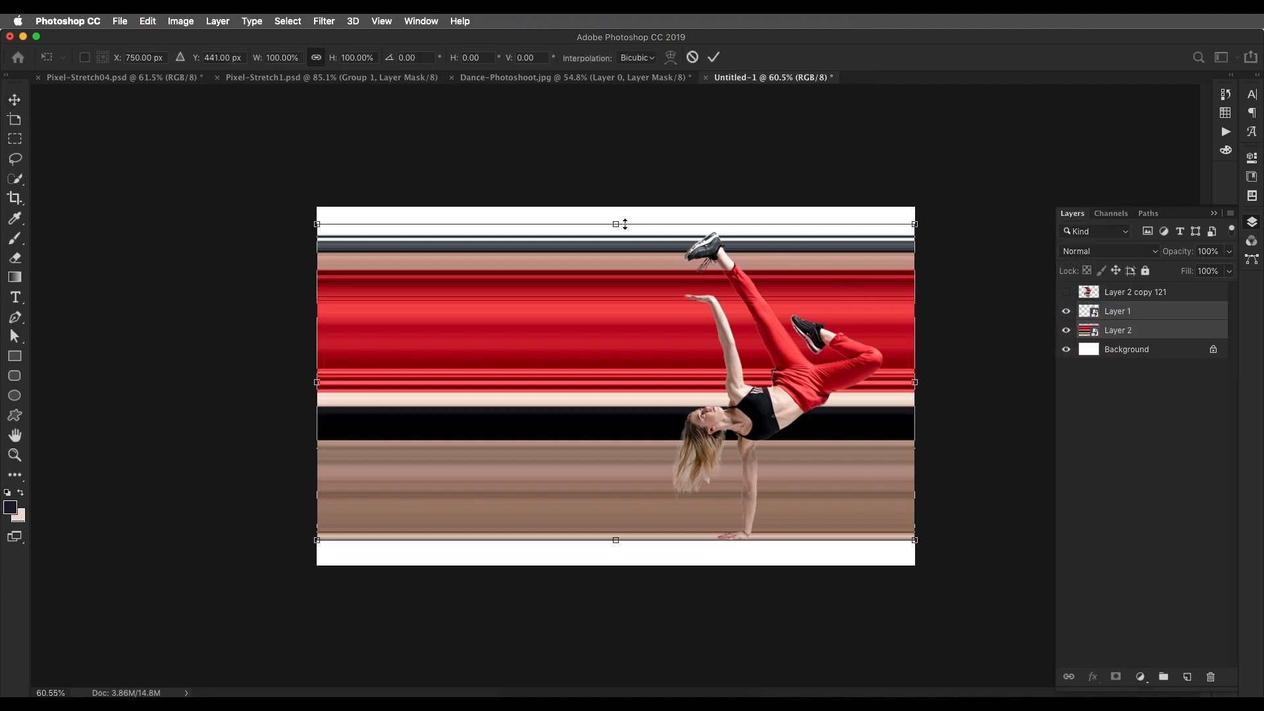
pyautogui.moveTo(615, 226); pyautogui.dragTo(616, 274)
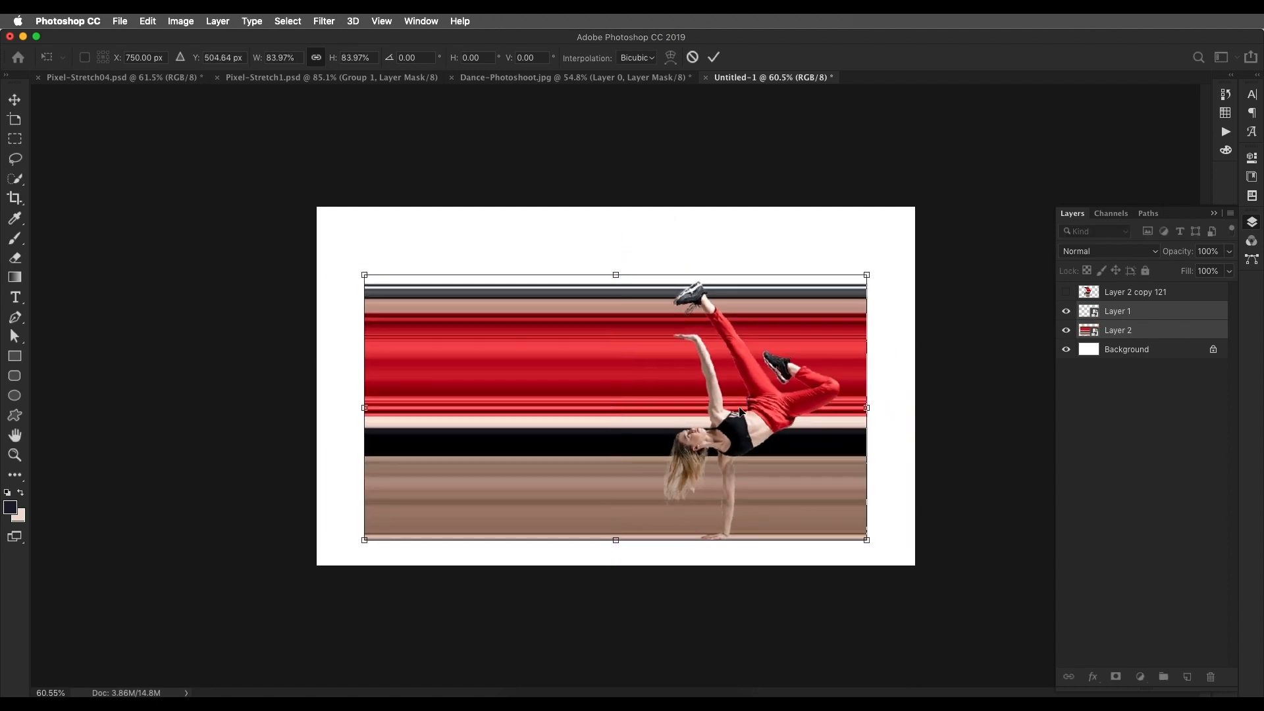
pyautogui.moveTo(743, 412); pyautogui.dragTo(763, 387)
pyautogui.scroll(-1, 763, 388)
pyautogui.press('Return')
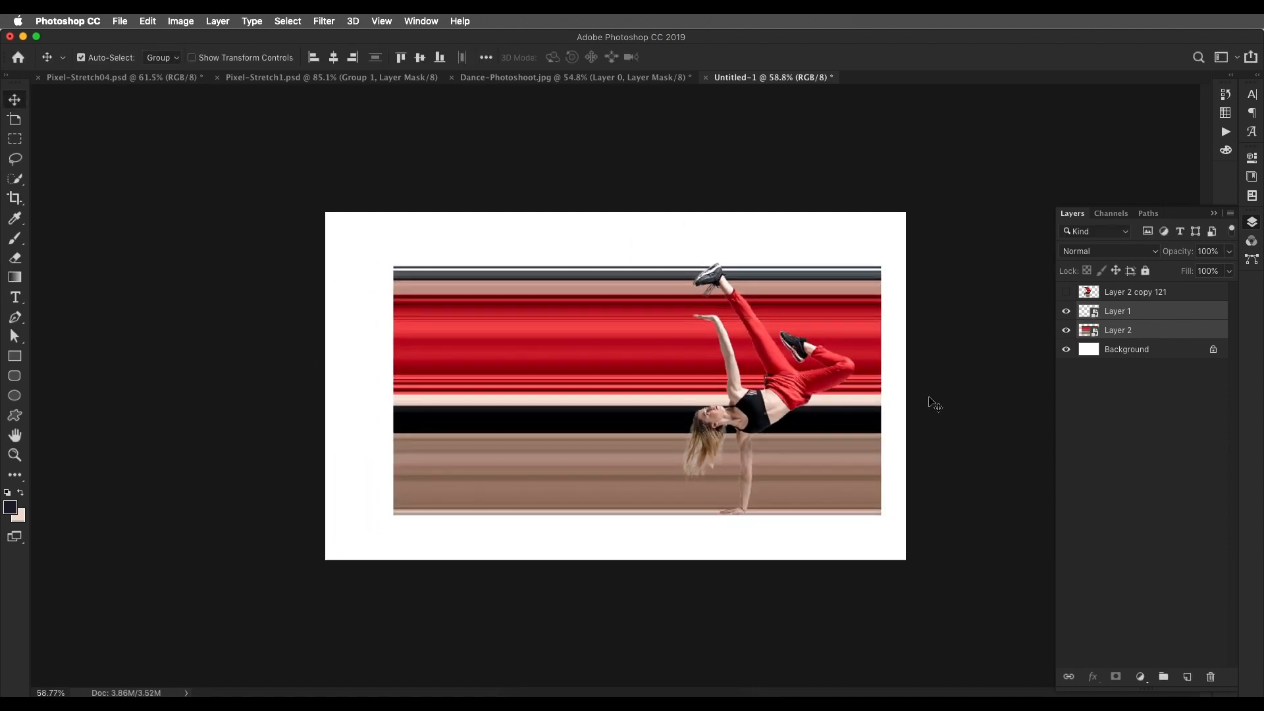
# Step: Move only the striped Layer 2 left until its edge meets the left edge of the canvas
pyautogui.click(932, 399)
pyautogui.moveTo(859, 424); pyautogui.dragTo(799, 423)
pyautogui.scroll(1, 509, 392)
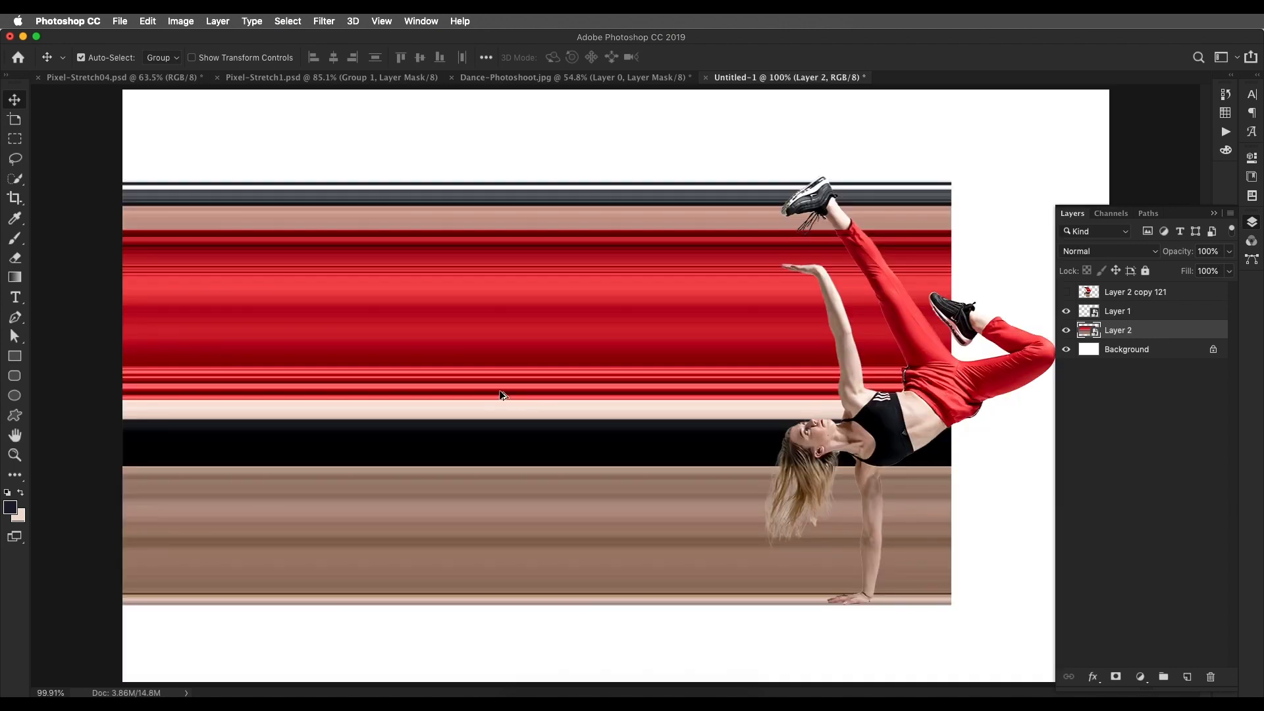
pyautogui.scroll(-1, 504, 390)
pyautogui.scroll(2, 554, 389)
pyautogui.scroll(-3, 556, 389)
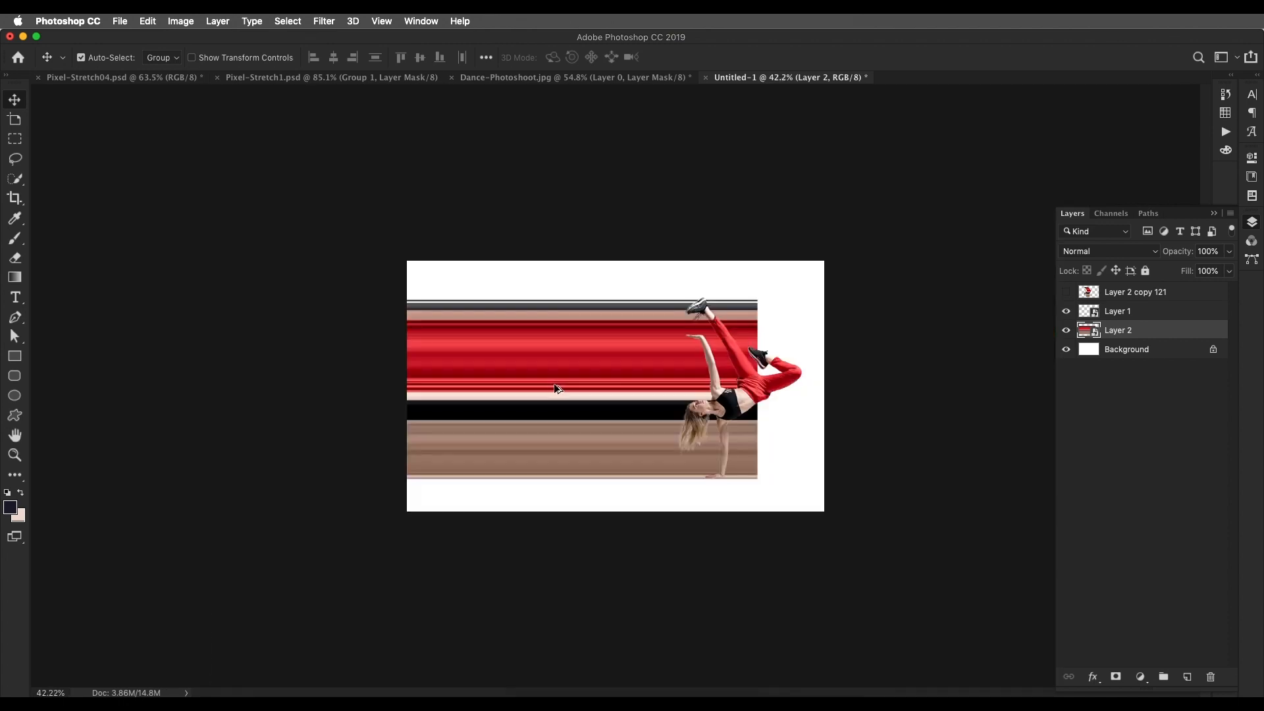
pyautogui.scroll(2, 542, 376)
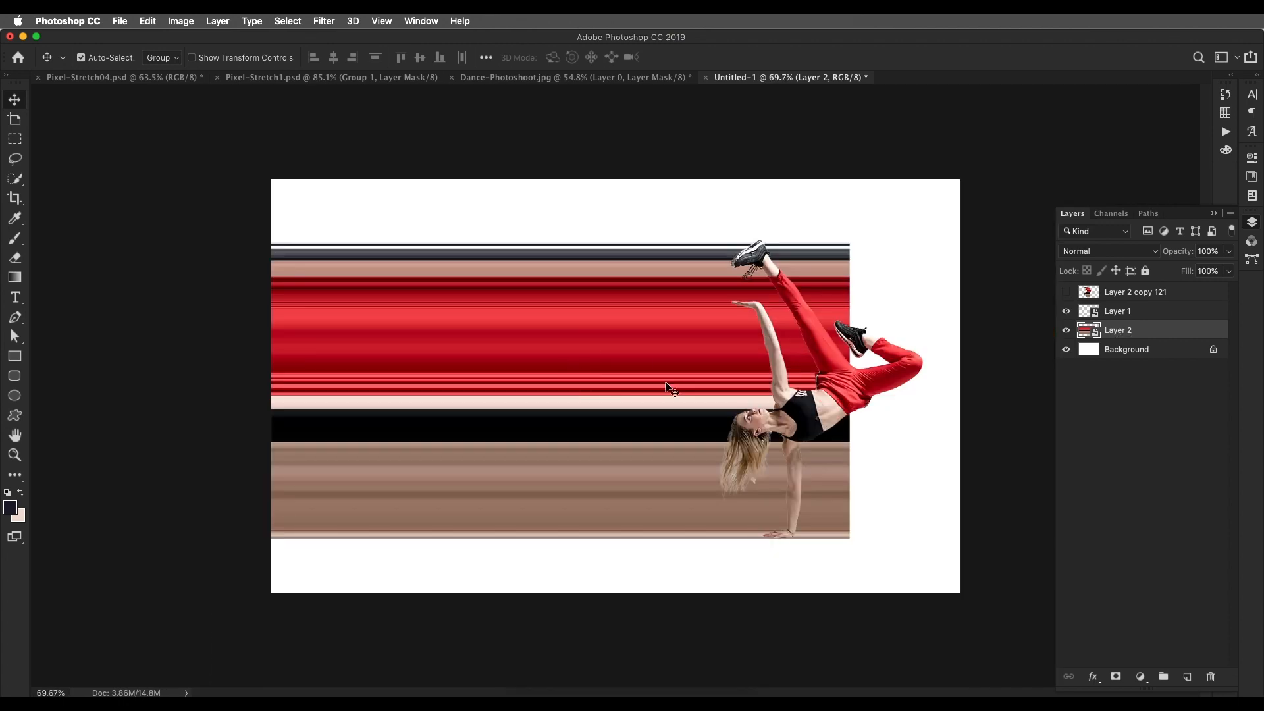
pyautogui.press('cmd+t')
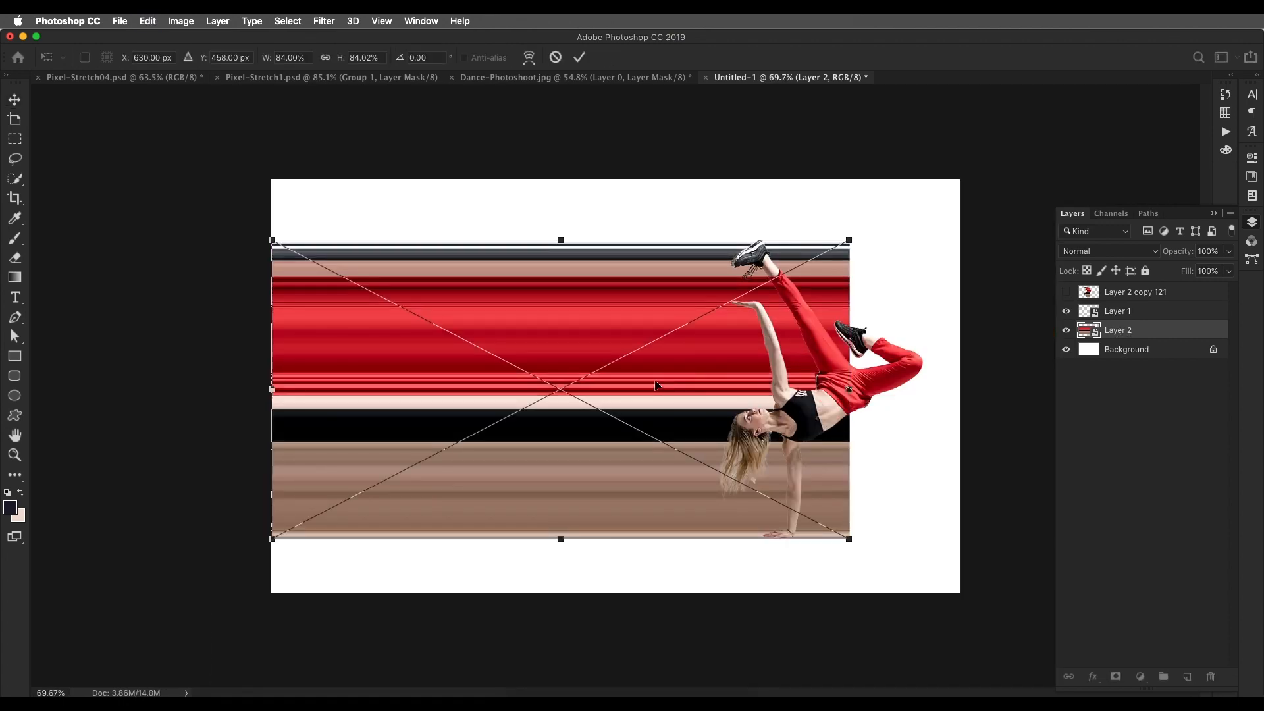
pyautogui.rightClick(627, 339)
pyautogui.click(669, 432)
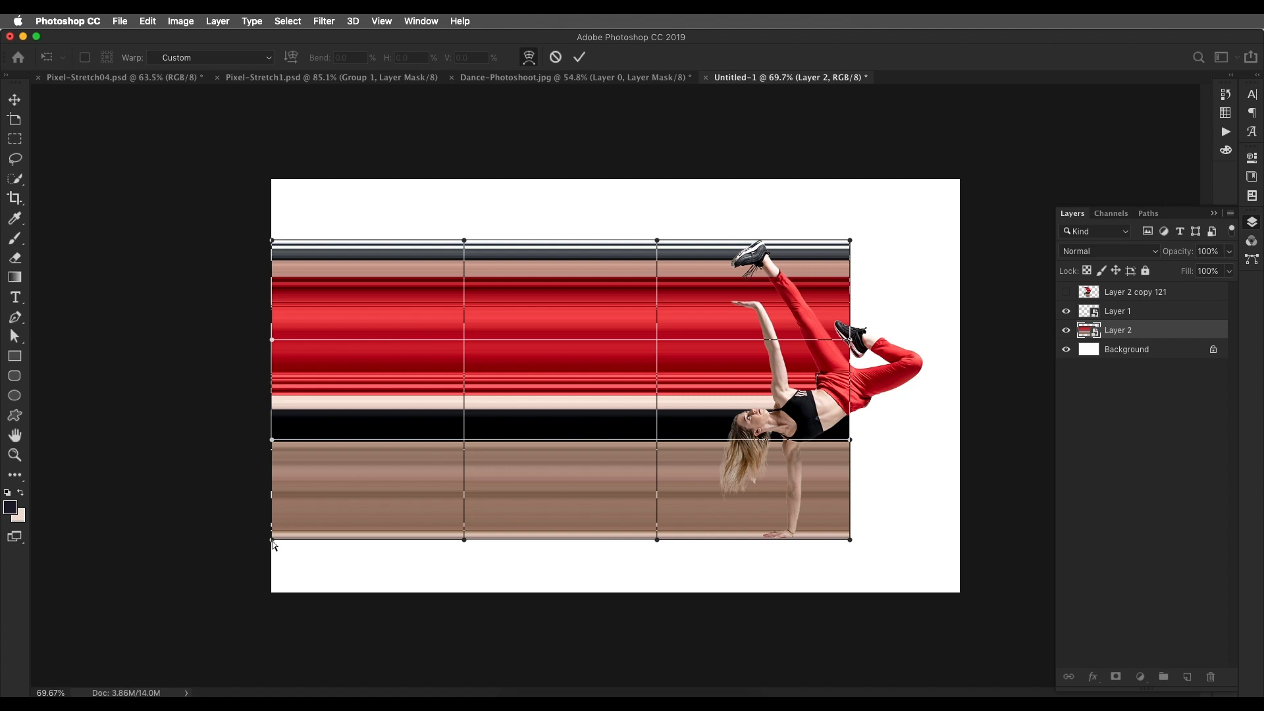
# Step: Check the twisted ribbon shape in the Pixel-Stretch04.psd reference and return to the Untitled-1 document
pyautogui.click(188, 82)
pyautogui.press('cmd+0')
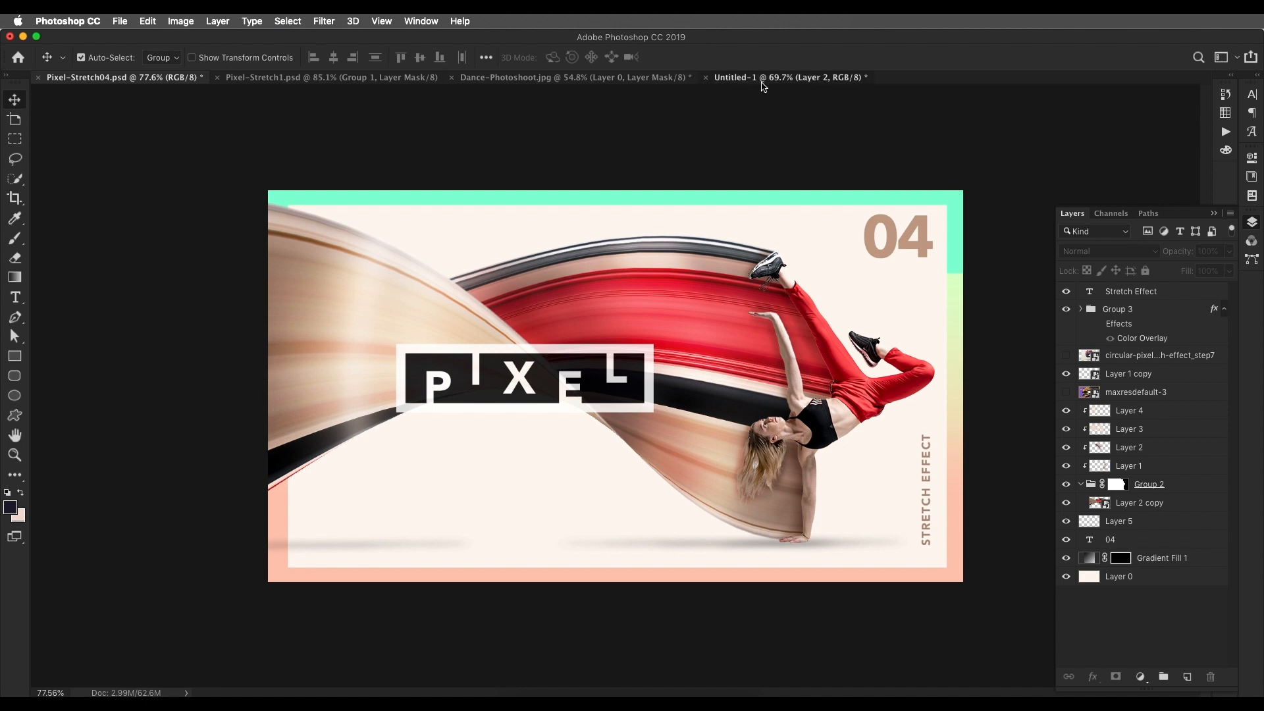
pyautogui.click(739, 77)
# Step: Warp Layer 2 by swapping its two left corners beyond the canvas edge and lowering the lower left-side handle, twisting the stripes into a ribbon
pyautogui.press('super+t')
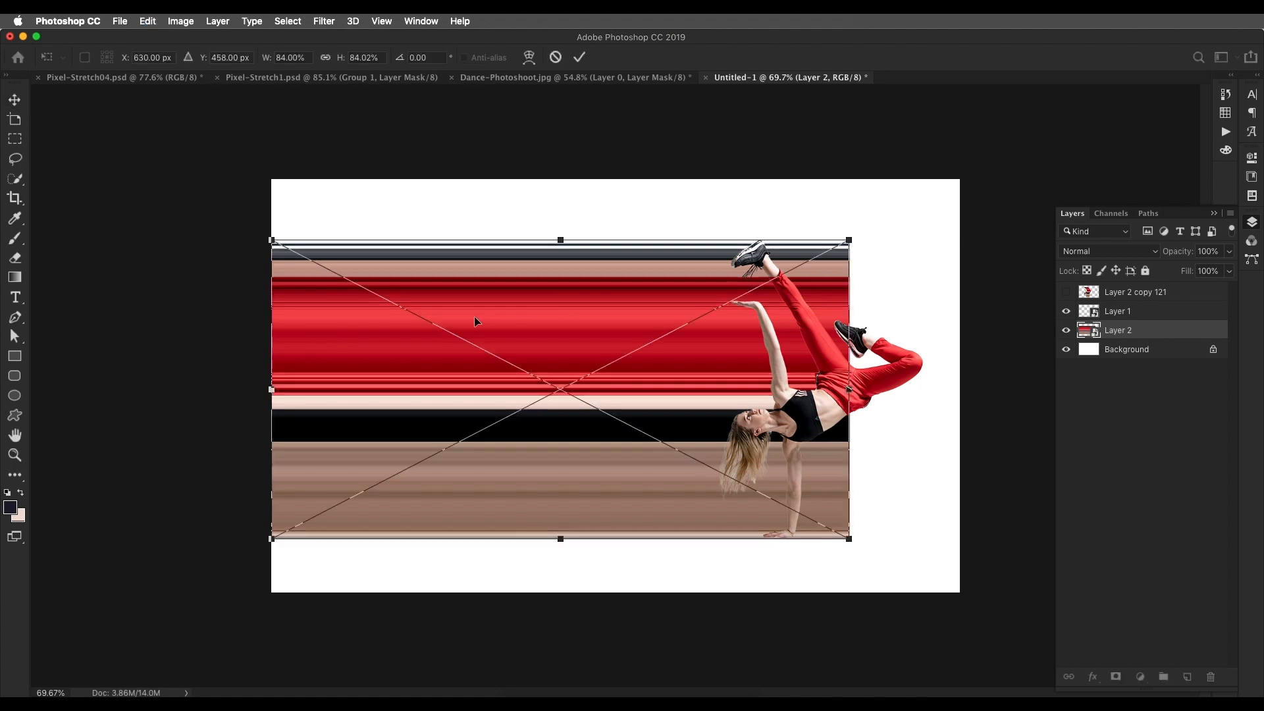
pyautogui.rightClick(475, 316)
pyautogui.click(525, 410)
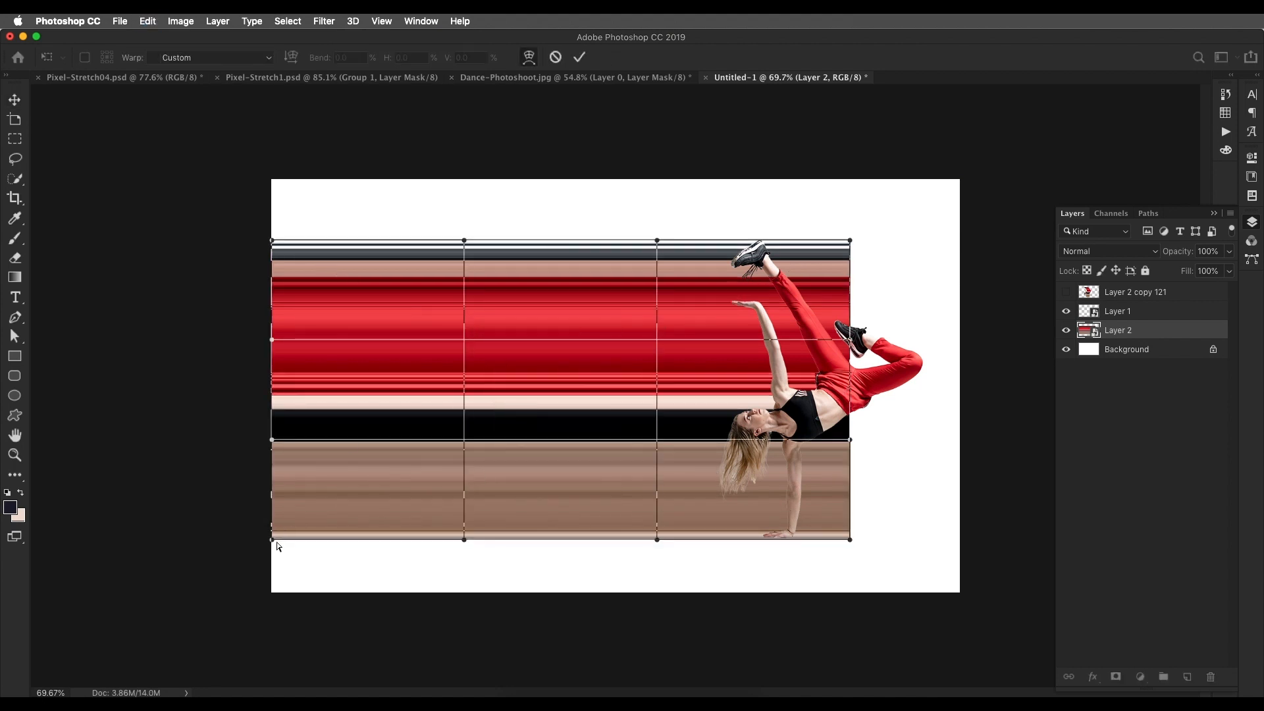
pyautogui.moveTo(274, 542); pyautogui.dragTo(216, 168)
pyautogui.moveTo(273, 243); pyautogui.dragTo(215, 519)
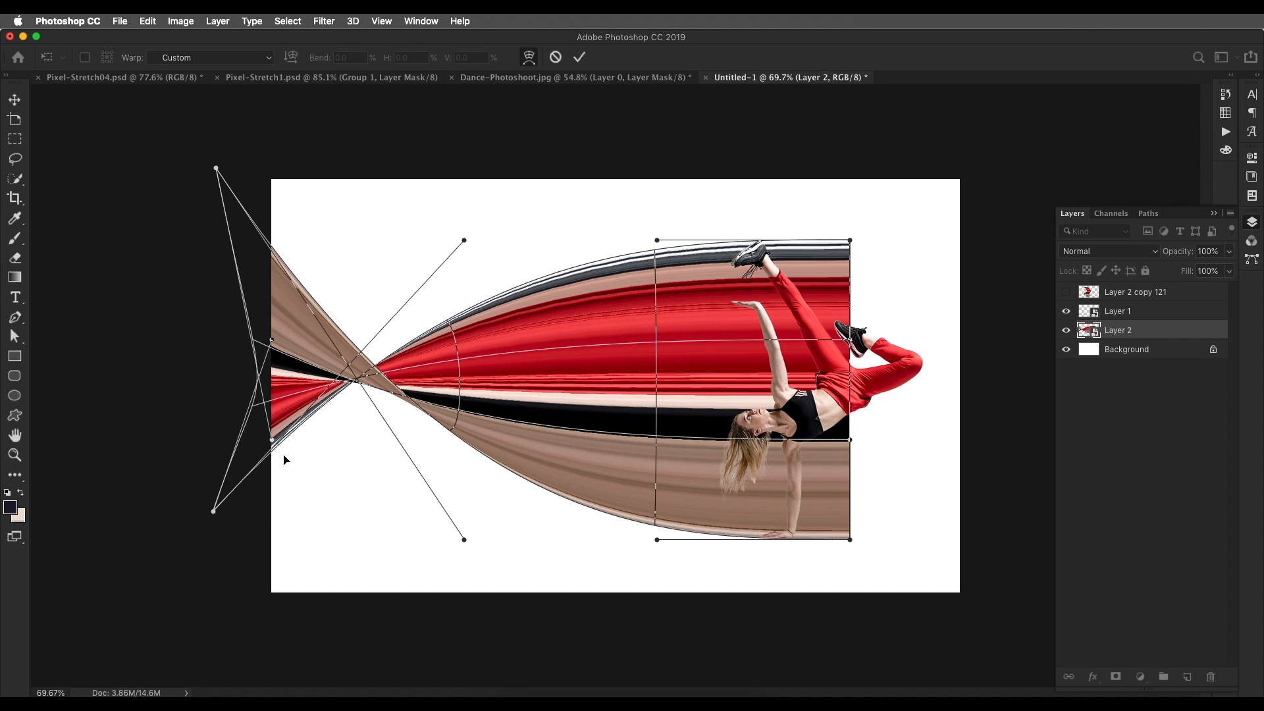
pyautogui.moveTo(273, 441); pyautogui.dragTo(282, 688)
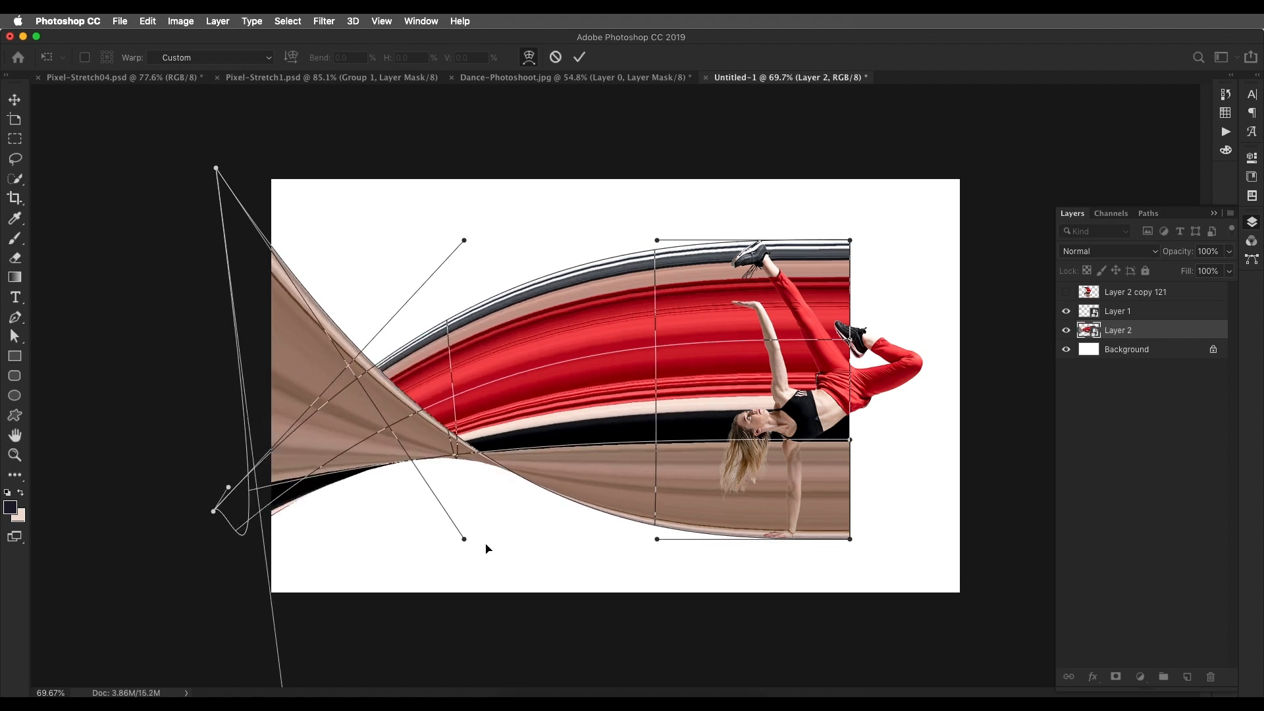
# Step: Adjust the warp handles on Layer 2's top and bottom edges to bend the twisted ribbon into smooth S-curves
pyautogui.moveTo(465, 541); pyautogui.dragTo(483, 196)
pyautogui.moveTo(657, 539); pyautogui.dragTo(512, 567)
pyautogui.moveTo(657, 241); pyautogui.dragTo(553, 222)
# Step: Reshape the ribbon's tail at the canvas's left edge, smooth its long outer curves and apply the warp
pyautogui.scroll(-5, 554, 223)
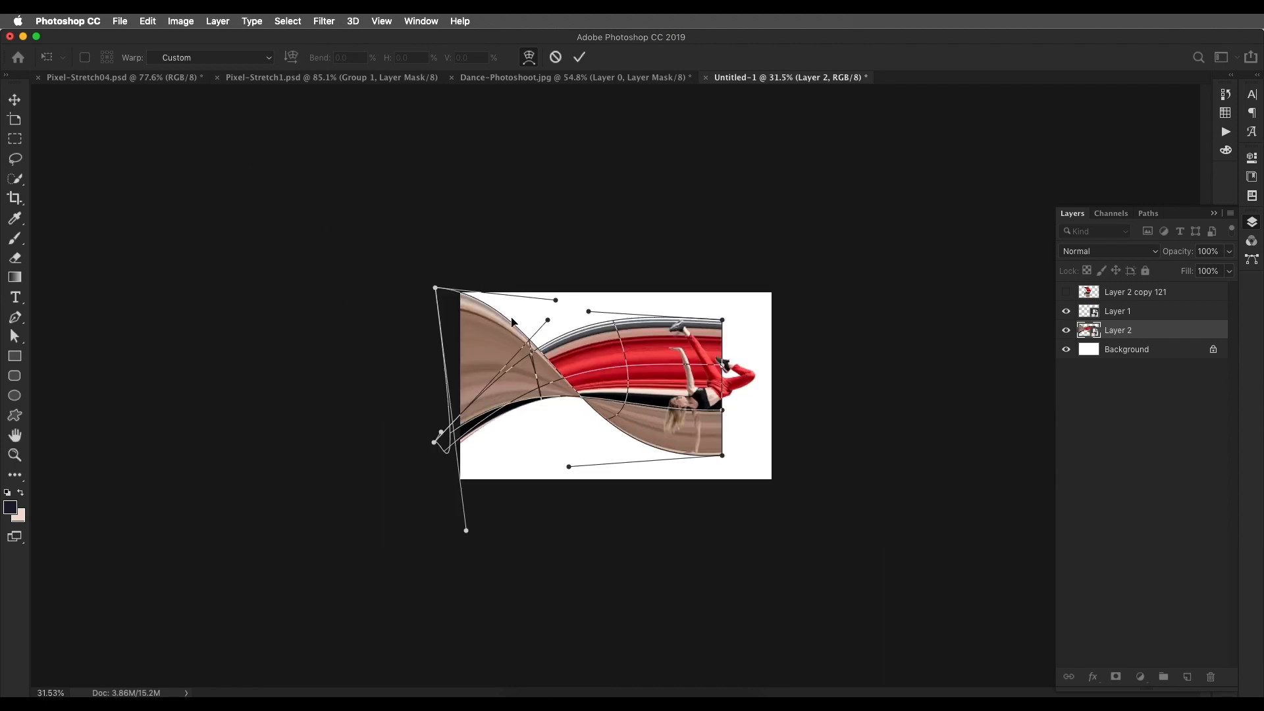
pyautogui.moveTo(466, 530); pyautogui.dragTo(432, 484)
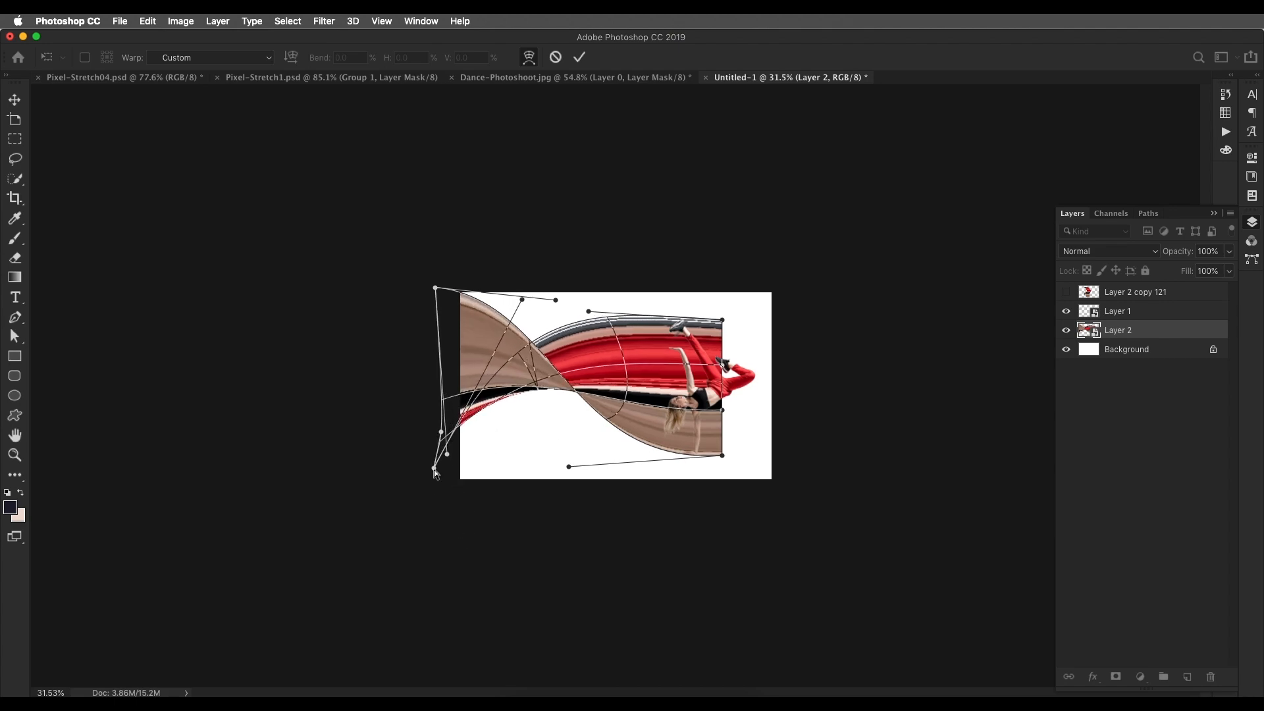
pyautogui.scroll(3, 461, 247)
pyautogui.moveTo(336, 498); pyautogui.dragTo(344, 608)
pyautogui.scroll(1, 518, 205)
pyautogui.moveTo(510, 235); pyautogui.dragTo(596, 256)
pyautogui.scroll(1, 527, 329)
pyautogui.moveTo(529, 532)
pyautogui.mouseDown()
pyautogui.moveTo(523, 457)
pyautogui.moveTo(517, 526)
pyautogui.mouseUp()
pyautogui.moveTo(591, 250); pyautogui.dragTo(647, 243)
pyautogui.press('Return')
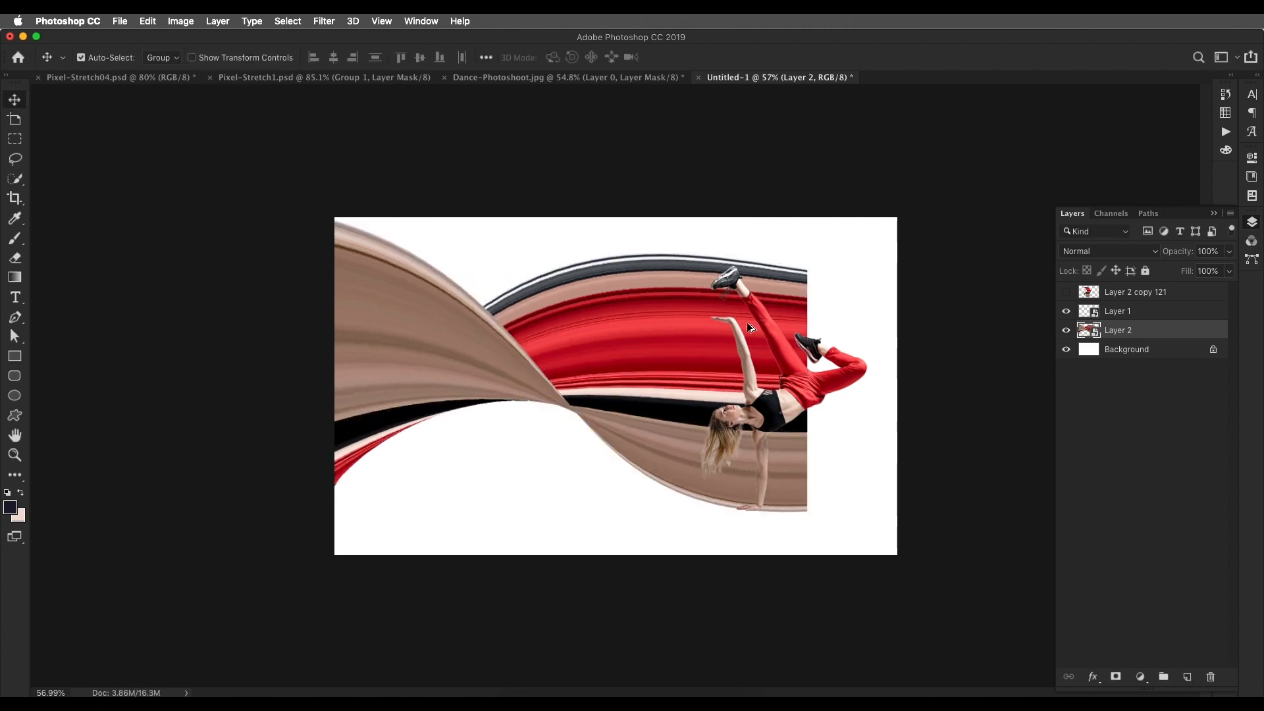
# Step: Warp Layer 2 again, fitting the ribbon's right corners and top curve to the dancer's raised shoe and supporting hand, and apply it
pyautogui.press('super+t')
pyautogui.scroll(1, 759, 315)
pyautogui.rightClick(758, 315)
pyautogui.click(777, 399)
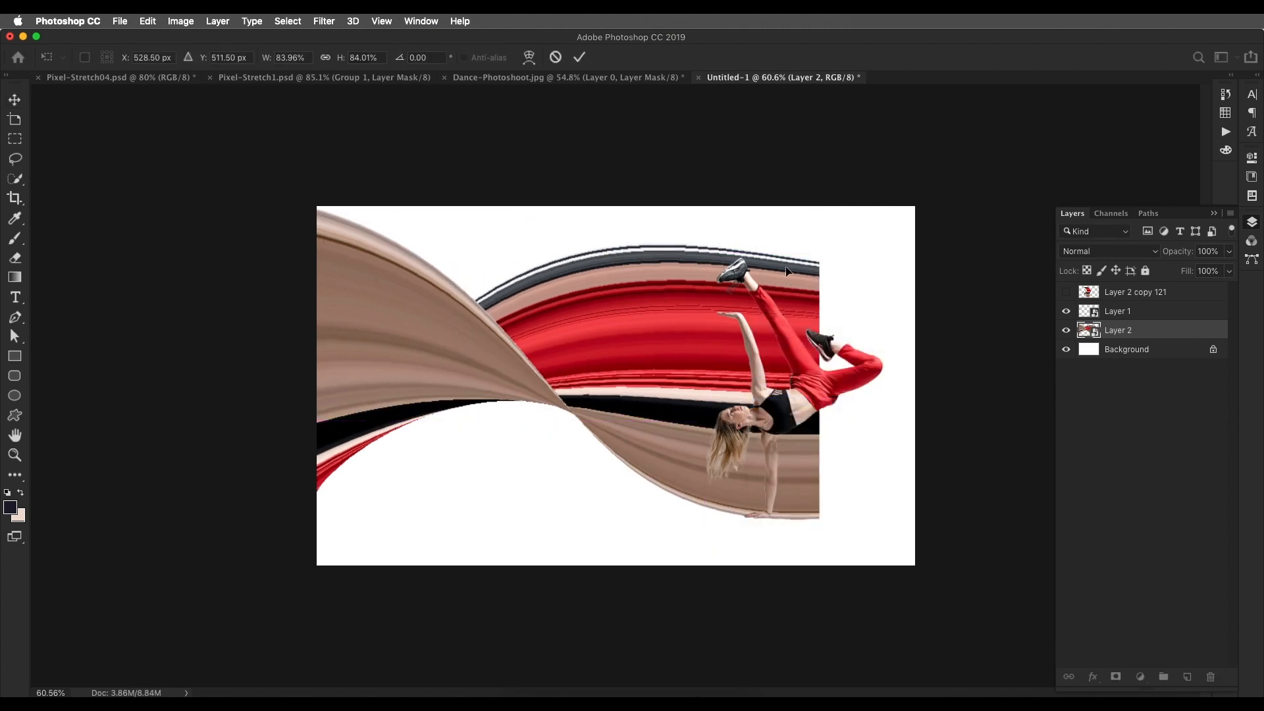
pyautogui.moveTo(820, 258); pyautogui.dragTo(816, 272)
pyautogui.scroll(3, 758, 255)
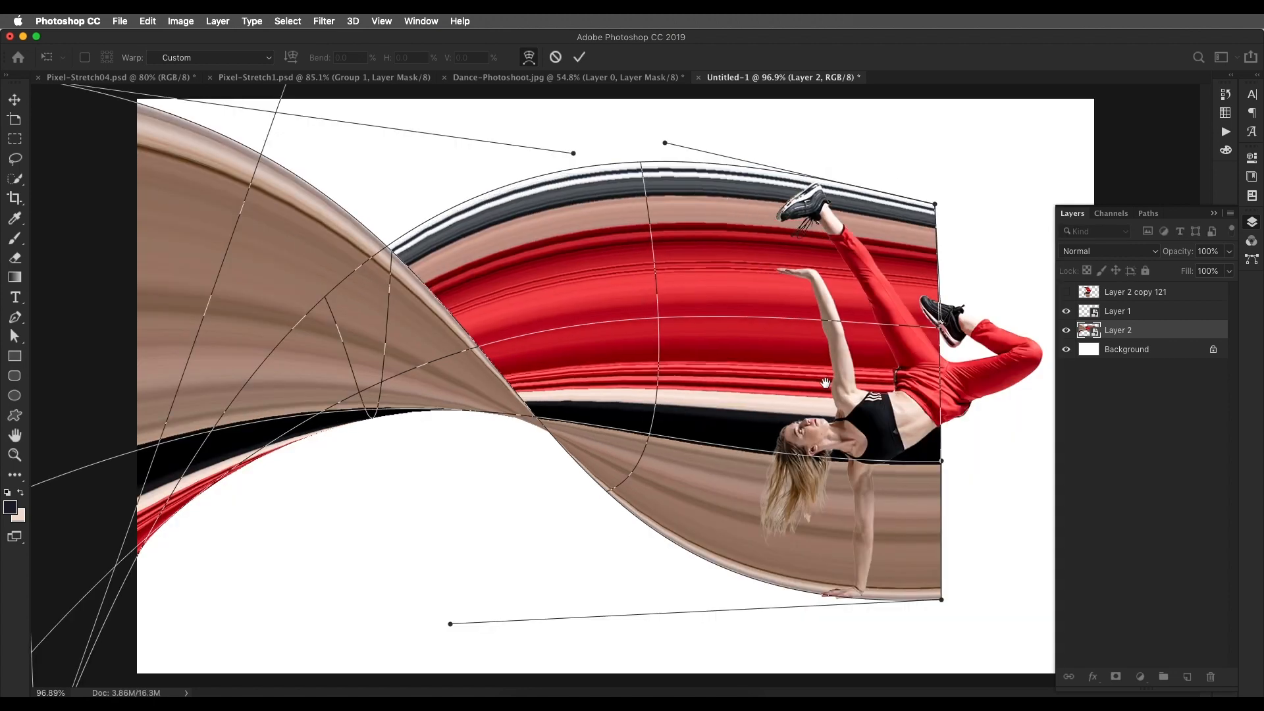
pyautogui.moveTo(667, 145); pyautogui.dragTo(664, 160)
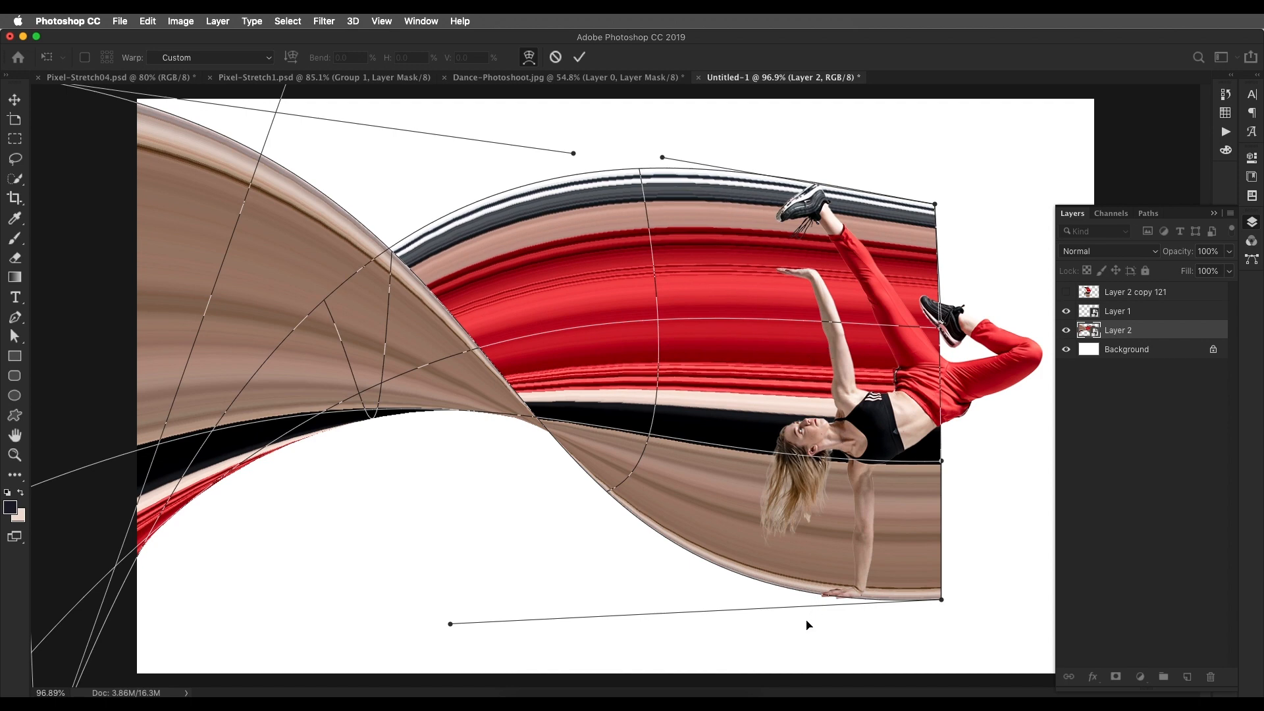
pyautogui.scroll(3, 951, 608)
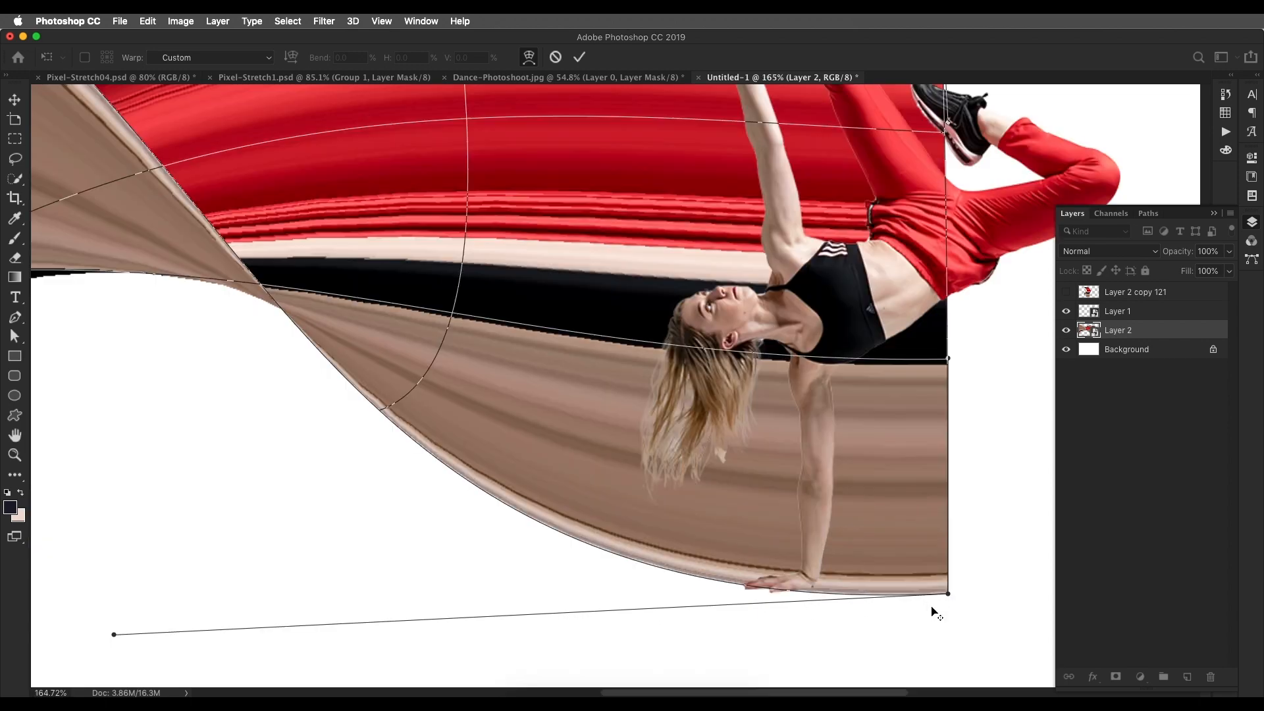
pyautogui.moveTo(947, 596); pyautogui.dragTo(946, 598)
pyautogui.press('super+0')
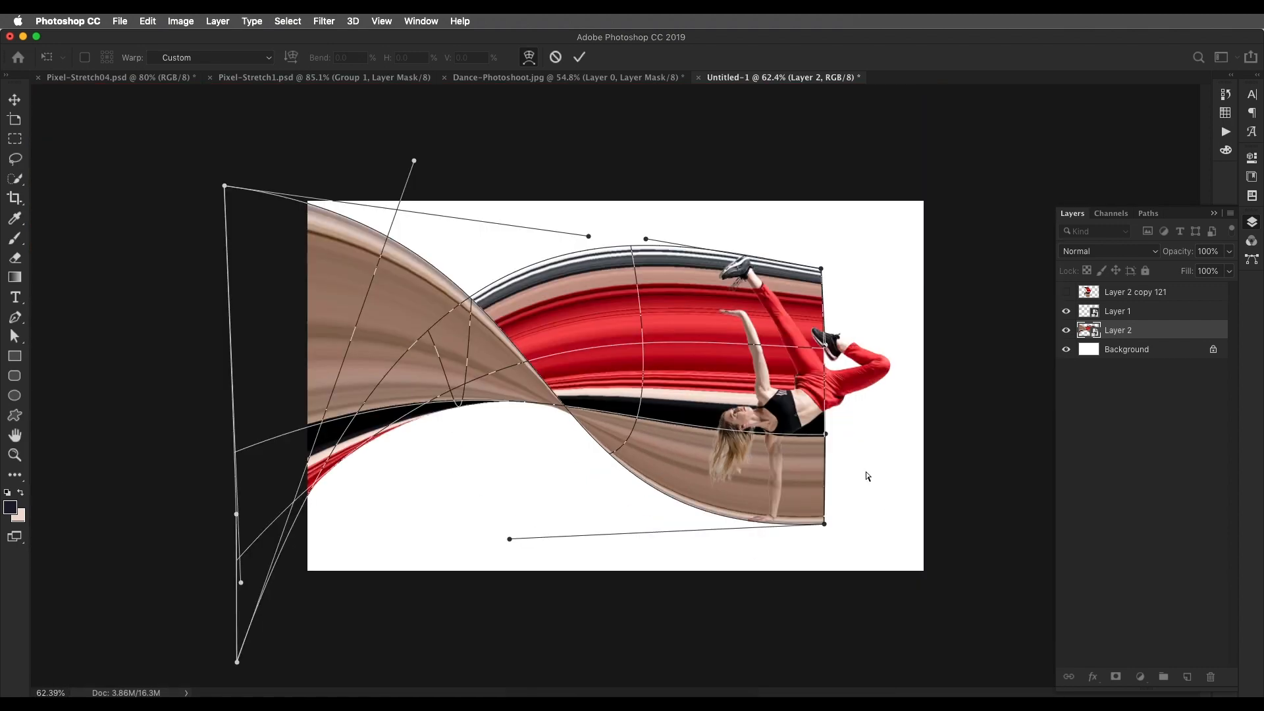
pyautogui.press('Return')
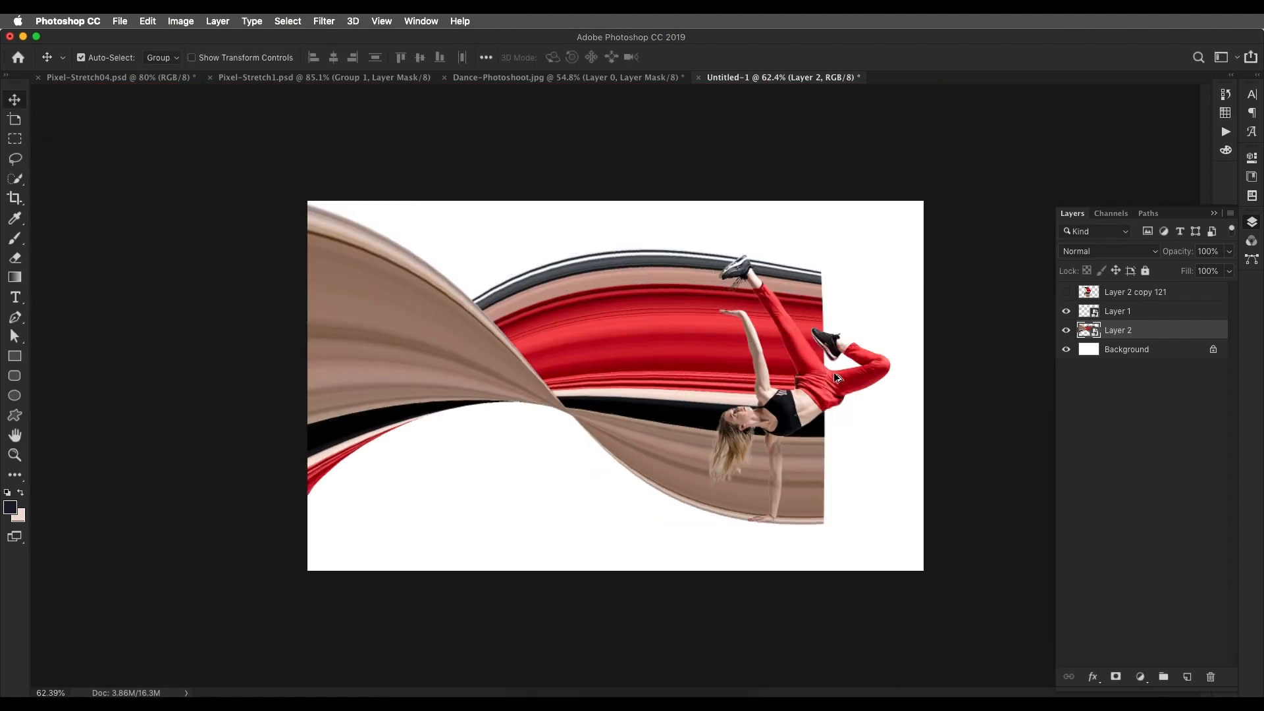
# Step: Draw a closed Pen path from the dancer's supporting hand up her body to the raised shoe, enclosing the excess stripes on the right
pyautogui.scroll(5, 834, 373)
pyautogui.press('p')
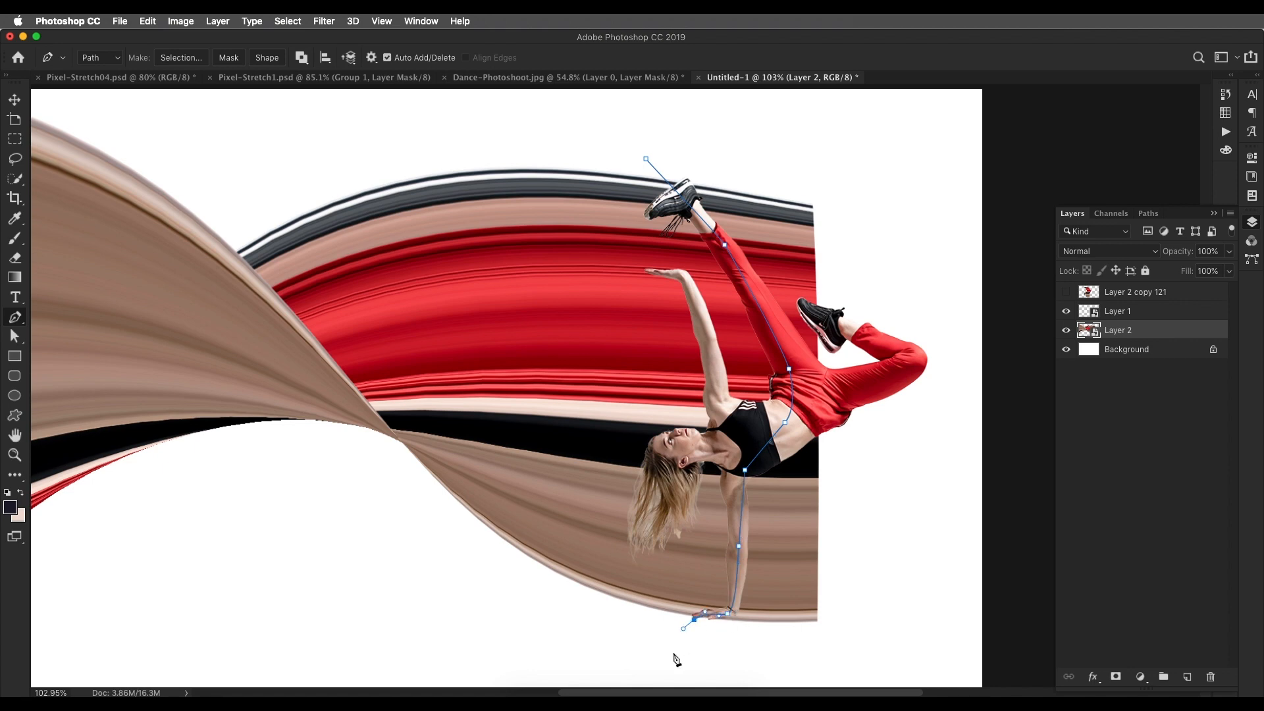
pyautogui.scroll(-3, 674, 659)
pyautogui.click(705, 631)
pyautogui.moveTo(995, 626); pyautogui.dragTo(1000, 618)
pyautogui.click(993, 142)
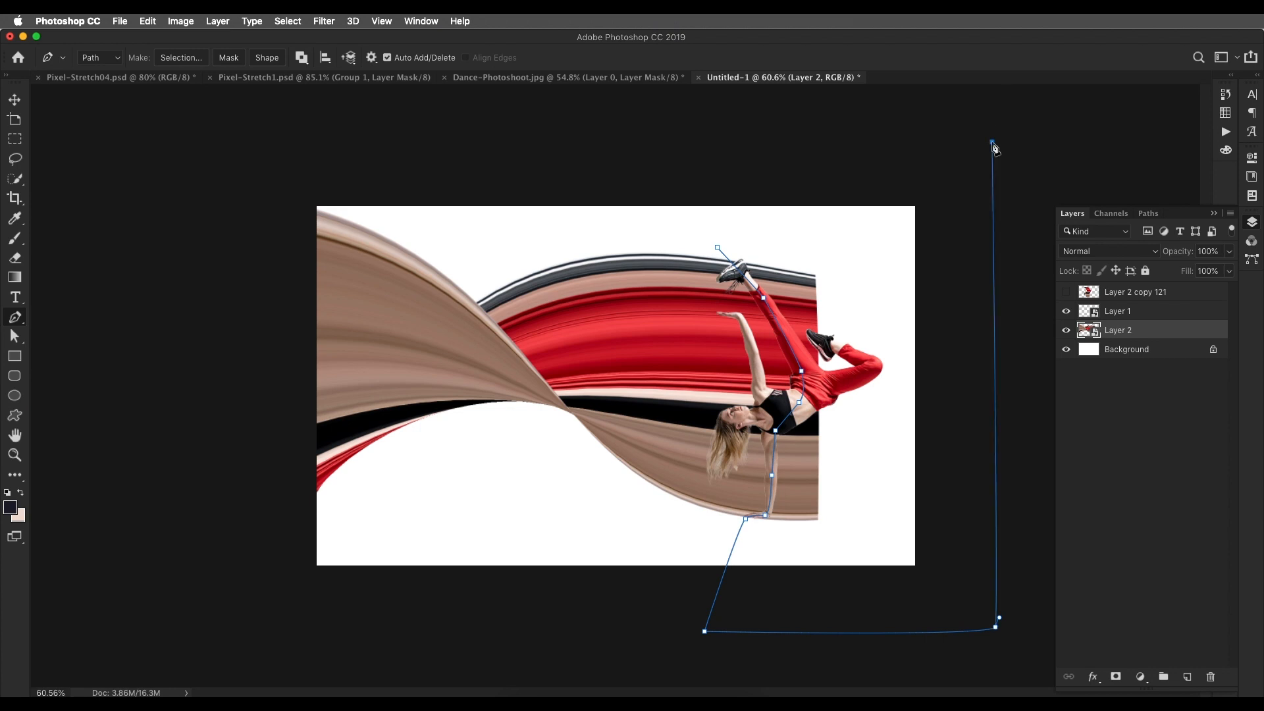
pyautogui.click(712, 175)
pyautogui.click(717, 248)
# Step: Turn the path into a selection with a 1-pixel feather, mask Layer 2 with it and invert the mask to hide the excess stripes
pyautogui.rightClick(832, 227)
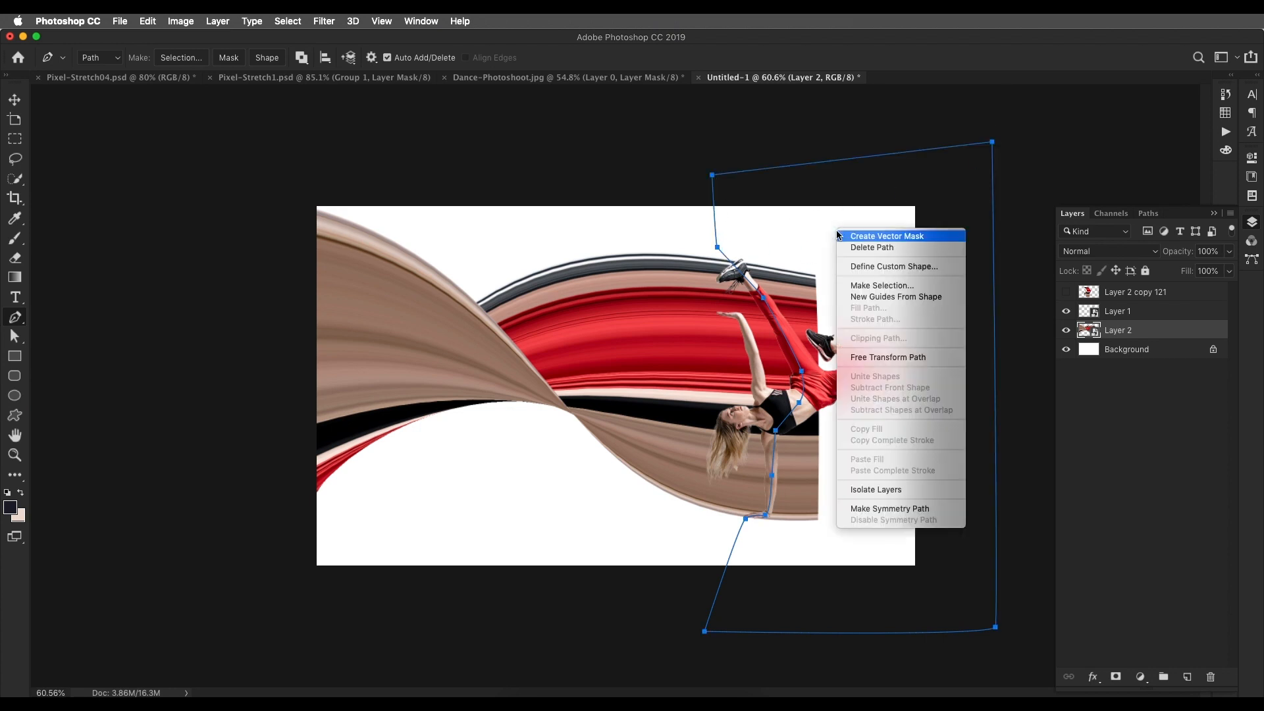
pyautogui.click(856, 285)
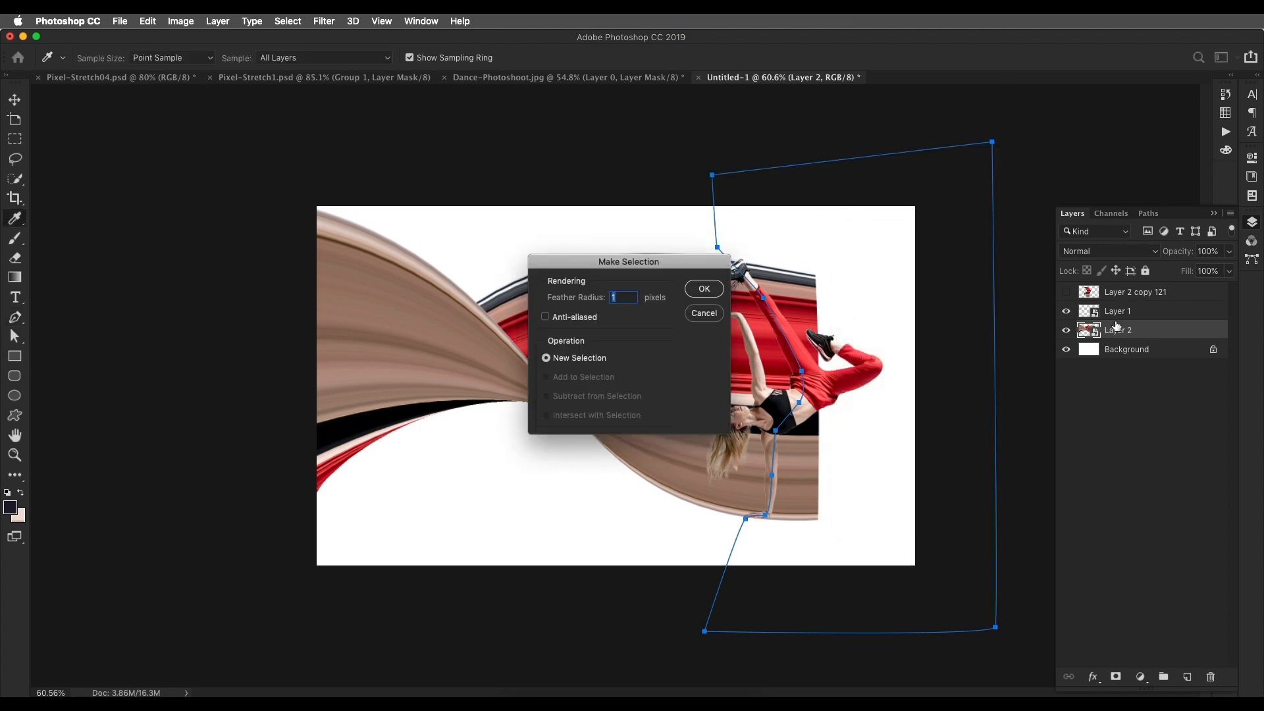
pyautogui.click(704, 288)
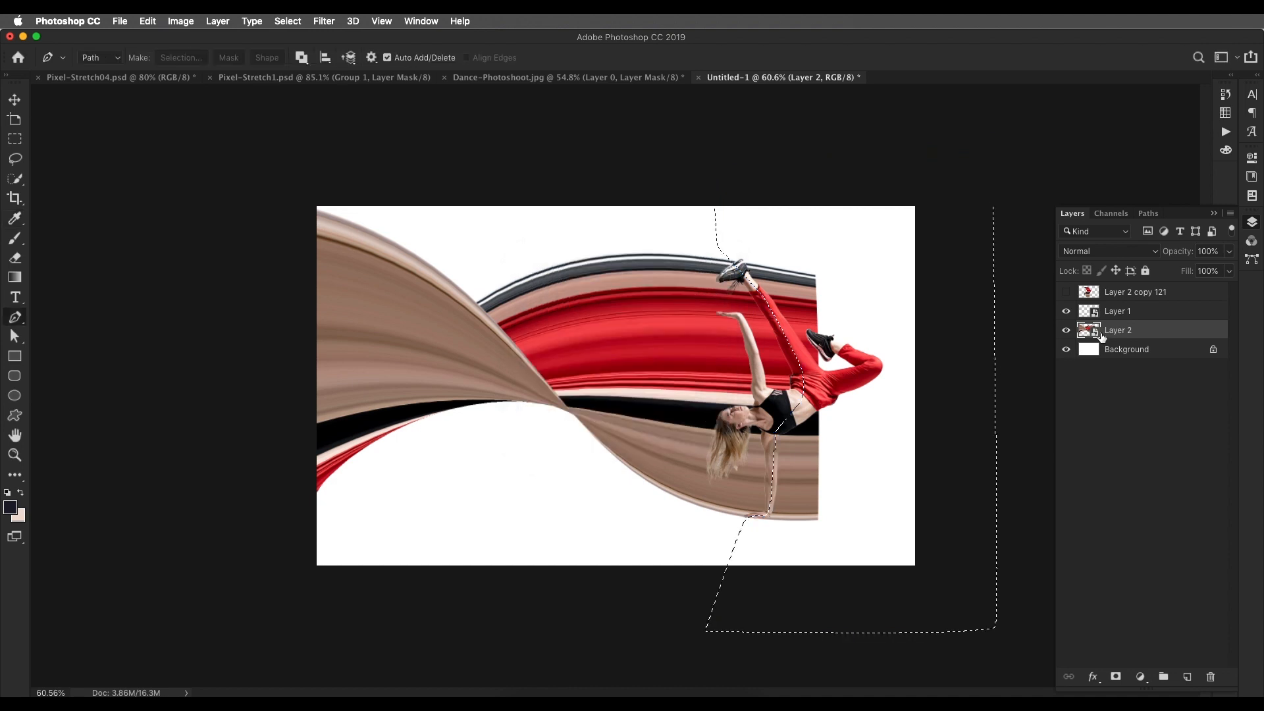
pyautogui.click(1064, 330)
pyautogui.click(1065, 330)
pyautogui.click(1117, 677)
pyautogui.scroll(3, 799, 345)
pyautogui.scroll(-3, 798, 345)
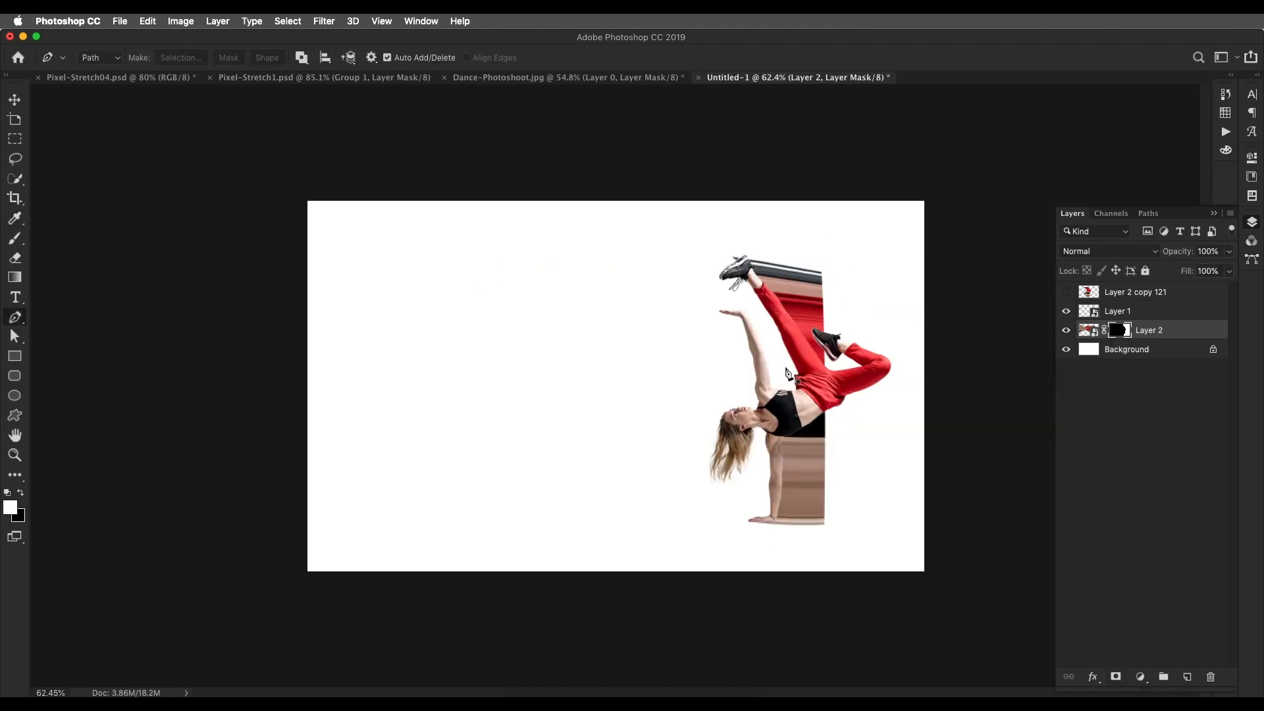
pyautogui.press('super+i')
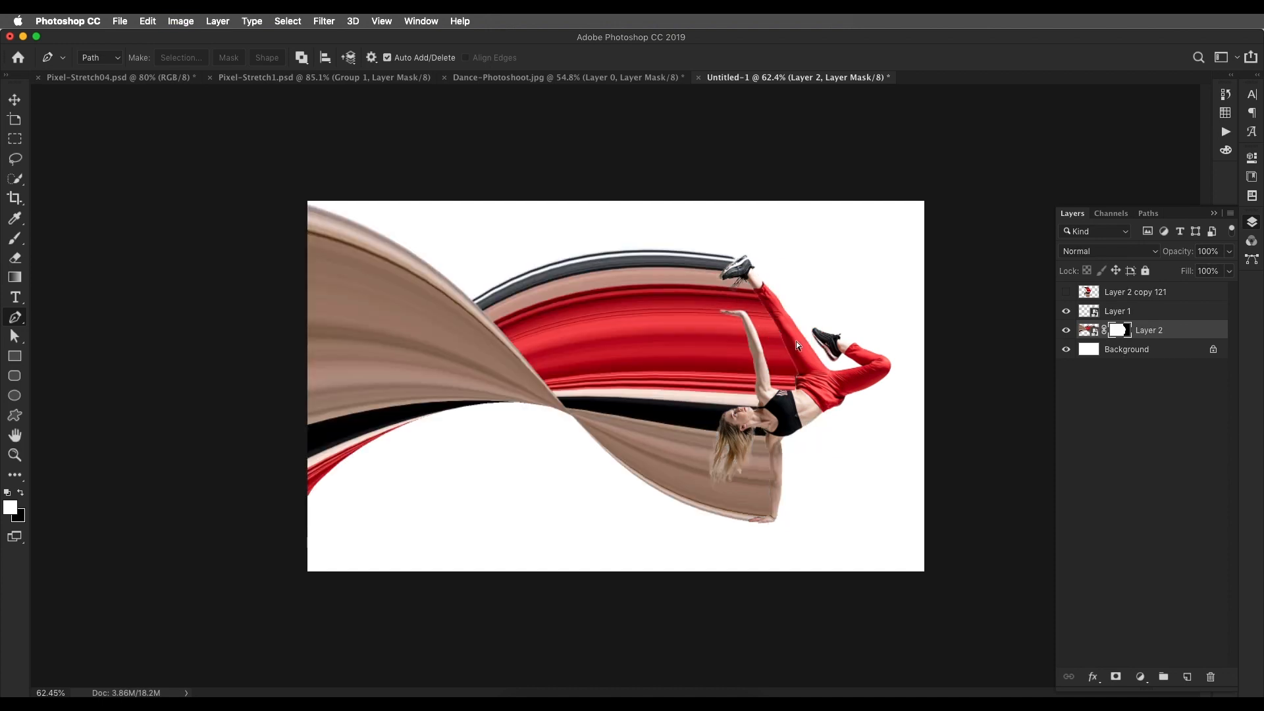
pyautogui.scroll(3, 782, 356)
pyautogui.scroll(-3, 783, 356)
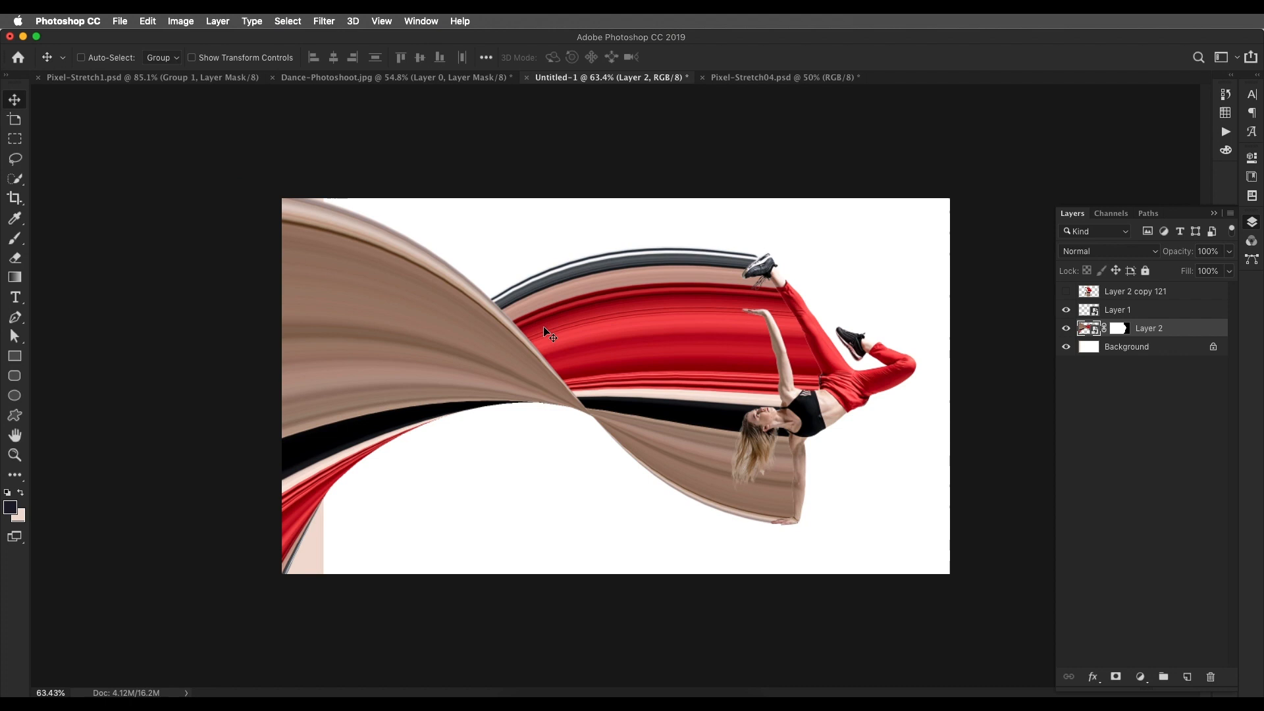
# Step: Put Layer 2 into a new group and move its layer mask onto that group
pyautogui.press('super+t')
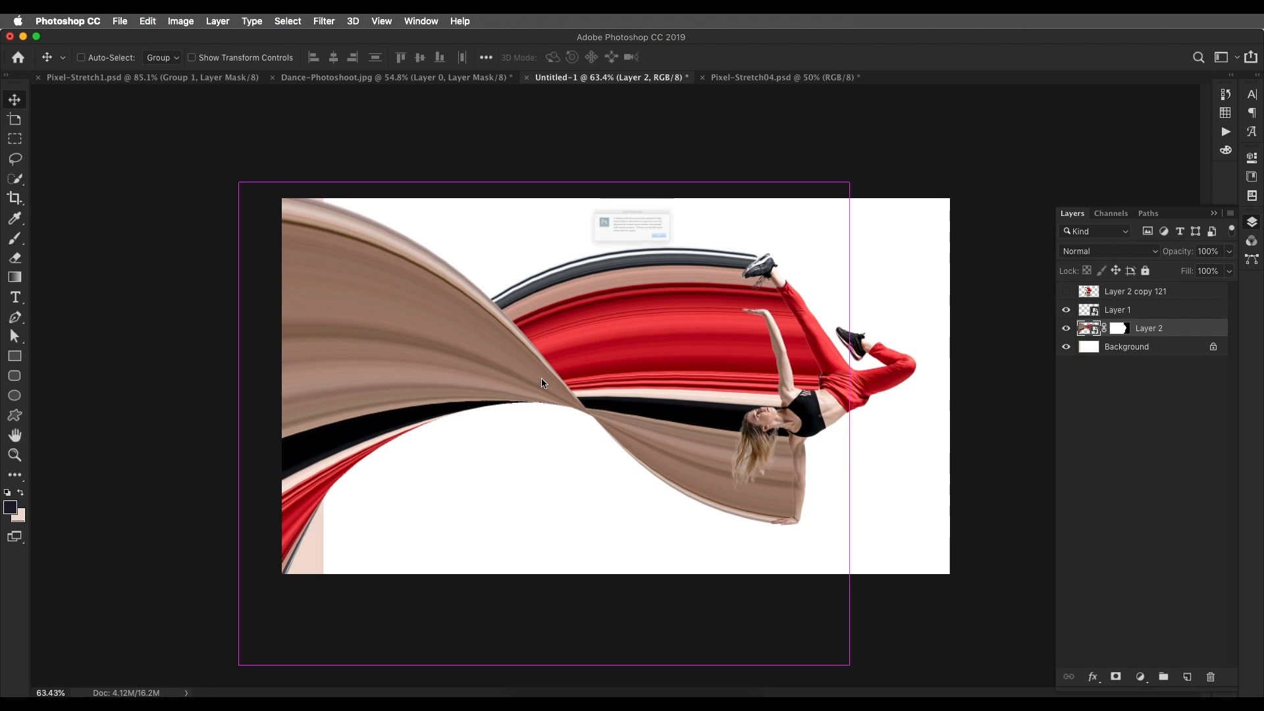
pyautogui.click(732, 266)
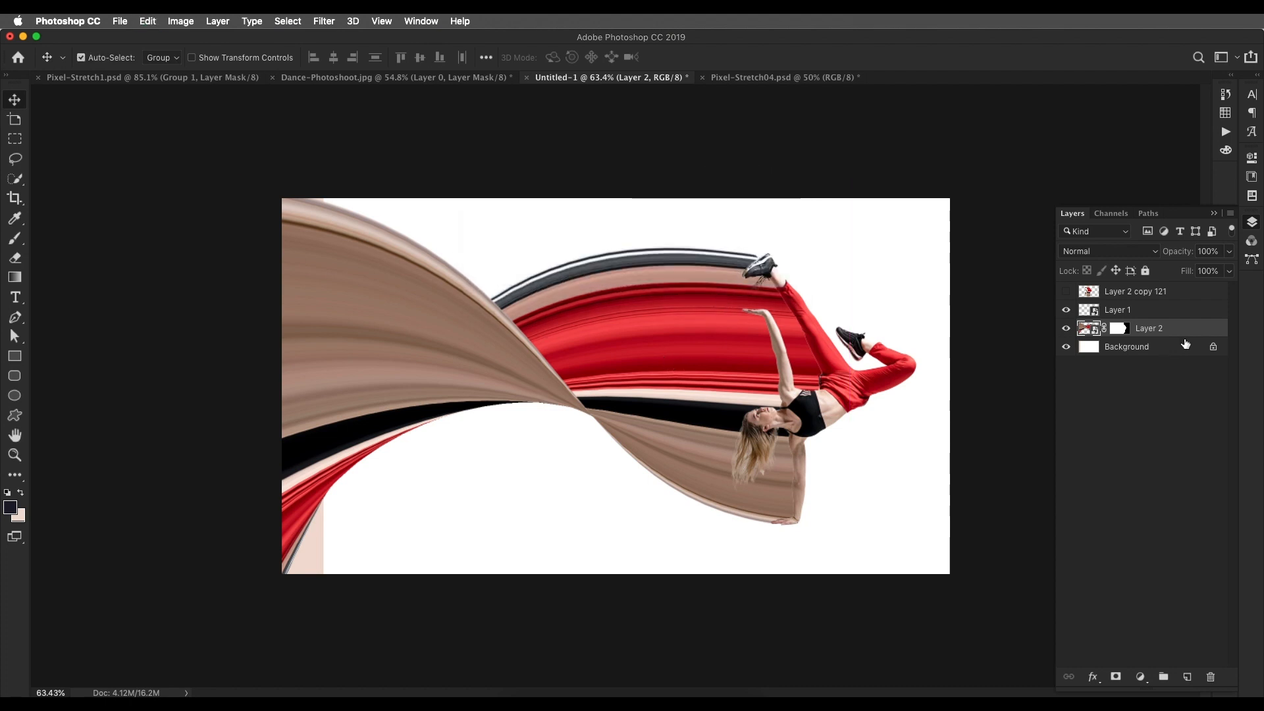
pyautogui.press('super+g')
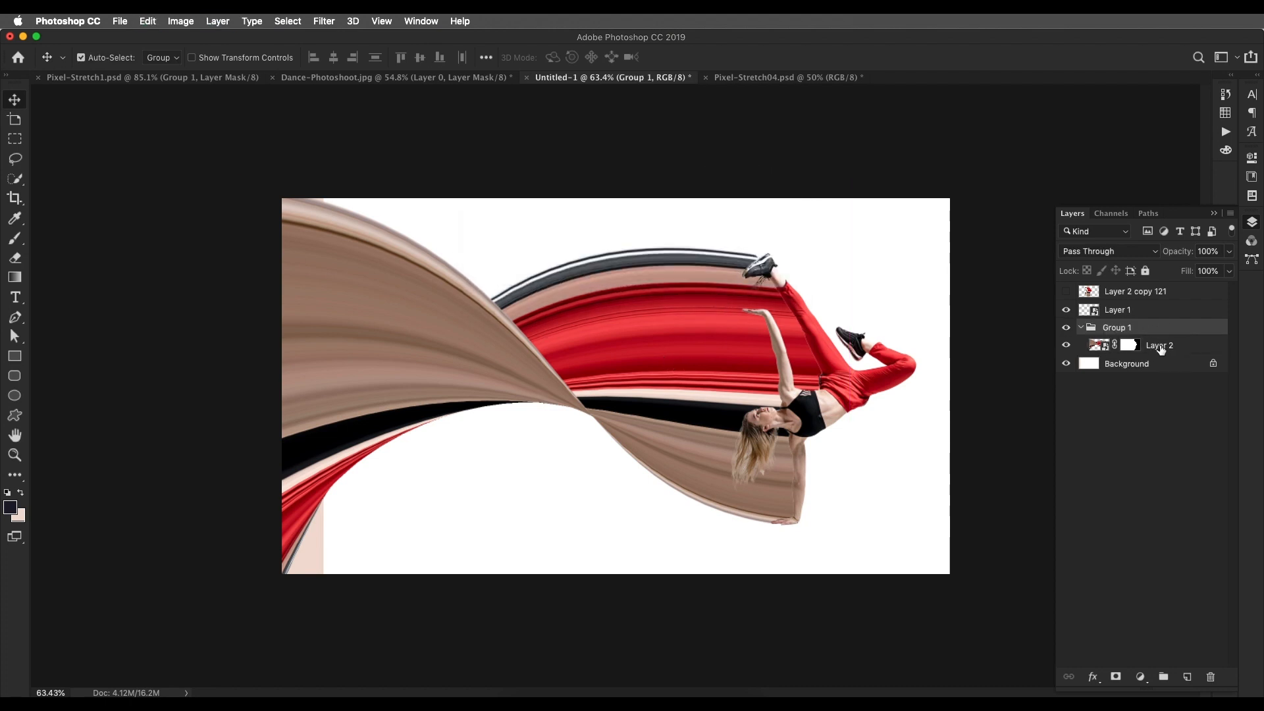
pyautogui.moveTo(1133, 347); pyautogui.dragTo(1127, 329)
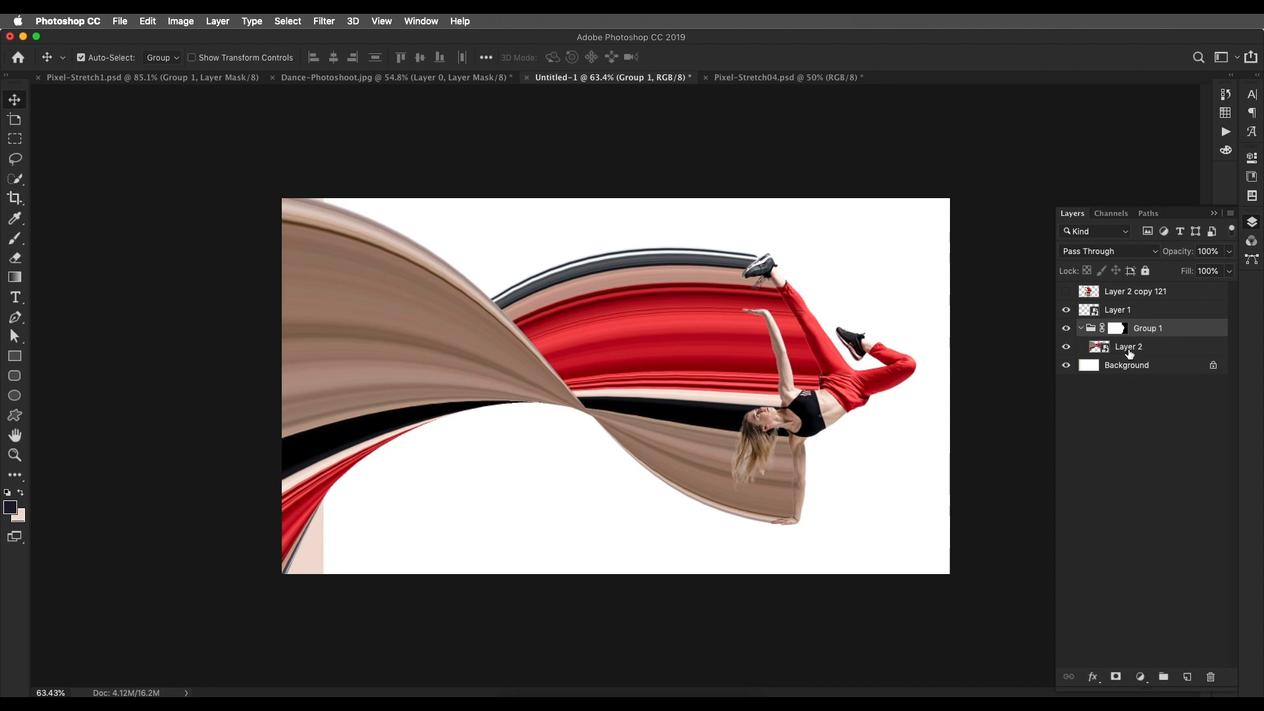
# Step: Warp Layer 2 inside the group, raising the upper-left and lower-right curves and fitting the bottom-right corner to the dancer's hand
pyautogui.click(1123, 354)
pyautogui.press('super+t')
pyautogui.rightClick(787, 386)
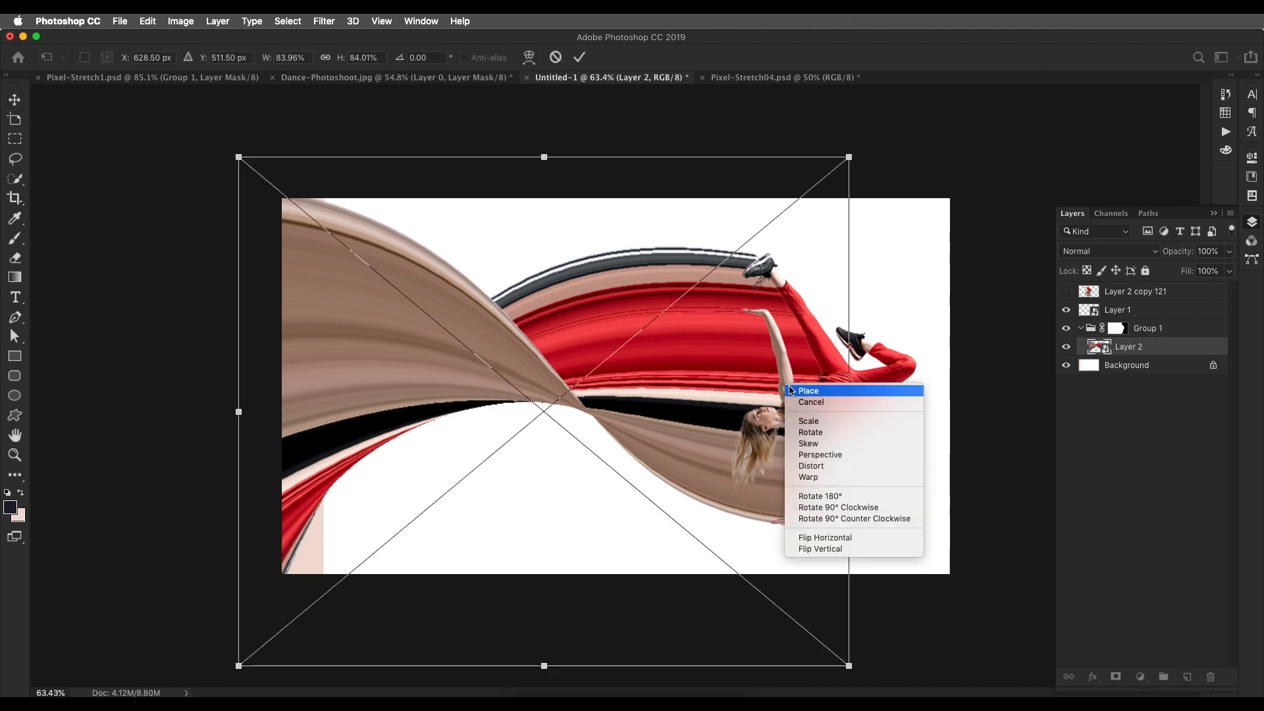
pyautogui.click(808, 477)
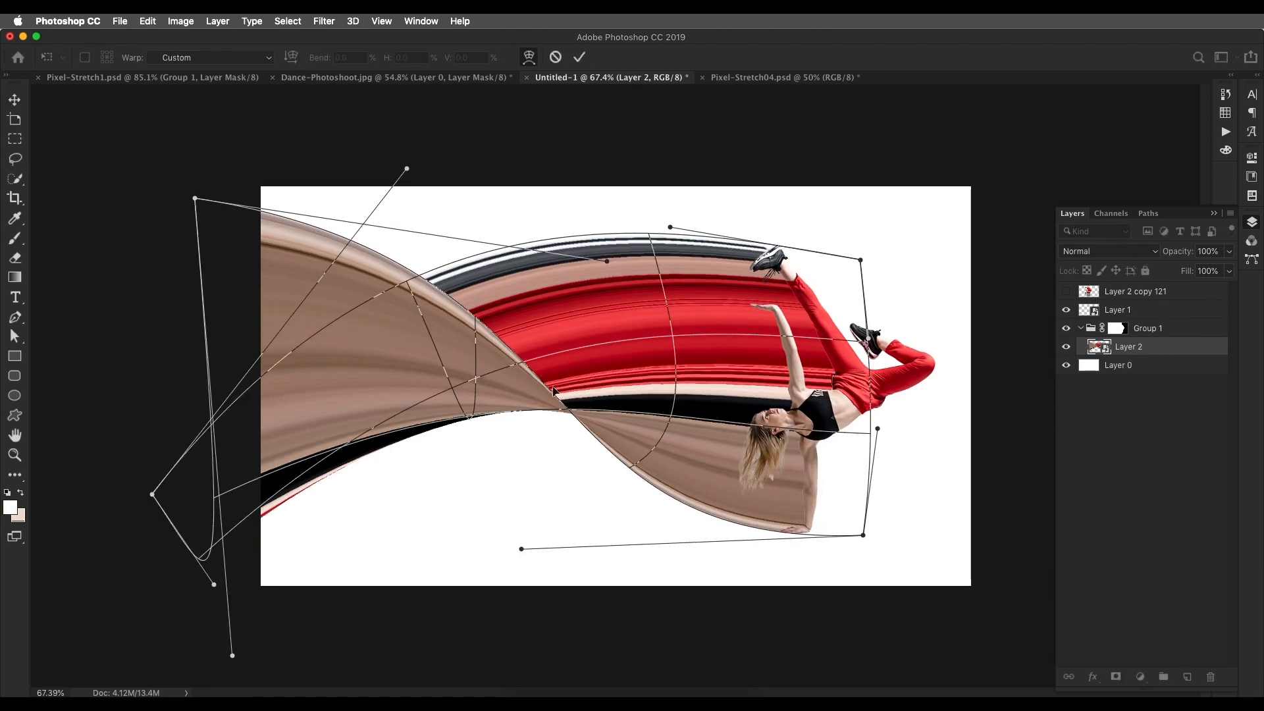
pyautogui.moveTo(609, 264); pyautogui.dragTo(614, 236)
pyautogui.moveTo(521, 548); pyautogui.dragTo(524, 495)
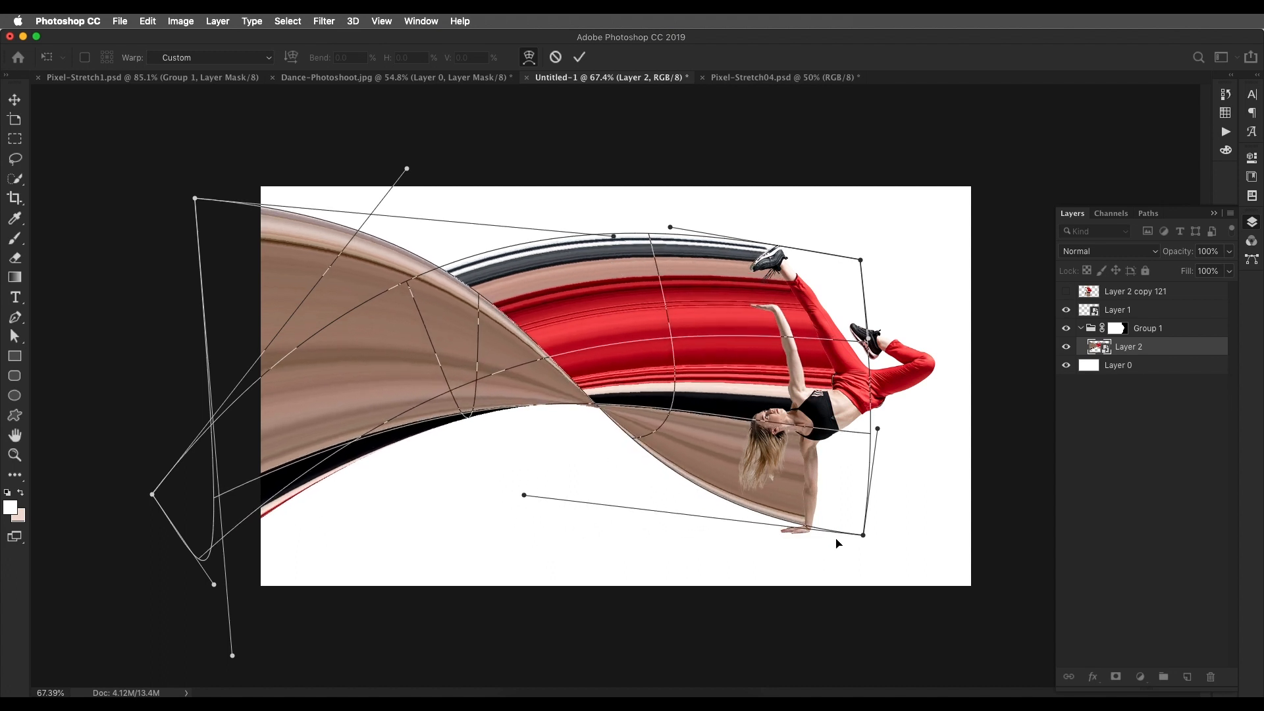
pyautogui.moveTo(863, 535); pyautogui.dragTo(850, 546)
pyautogui.moveTo(525, 496); pyautogui.dragTo(523, 486)
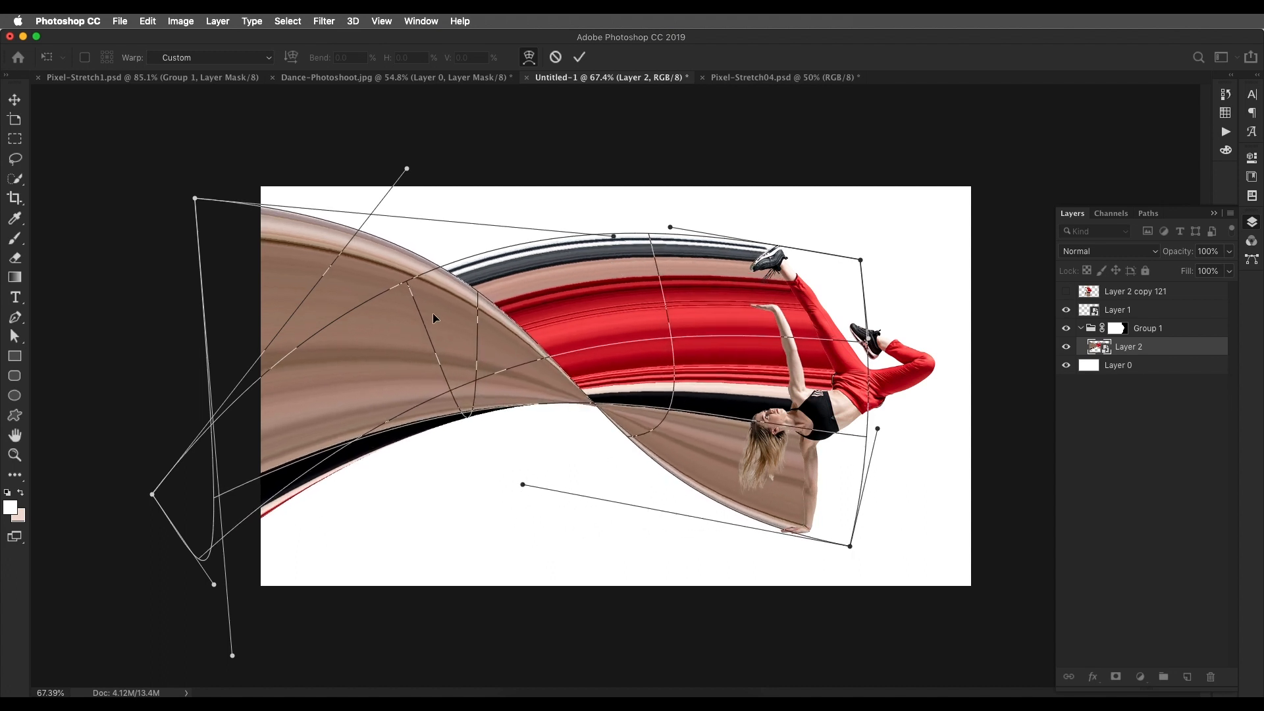
# Step: Reshape the lower-left corner and handles of Layer 2's warp to raise the ribbon's lower-left edge, and apply the warp
pyautogui.moveTo(215, 585); pyautogui.dragTo(192, 483)
pyautogui.moveTo(152, 495); pyautogui.dragTo(162, 529)
pyautogui.moveTo(233, 656); pyautogui.dragTo(223, 592)
pyautogui.moveTo(162, 529); pyautogui.dragTo(166, 557)
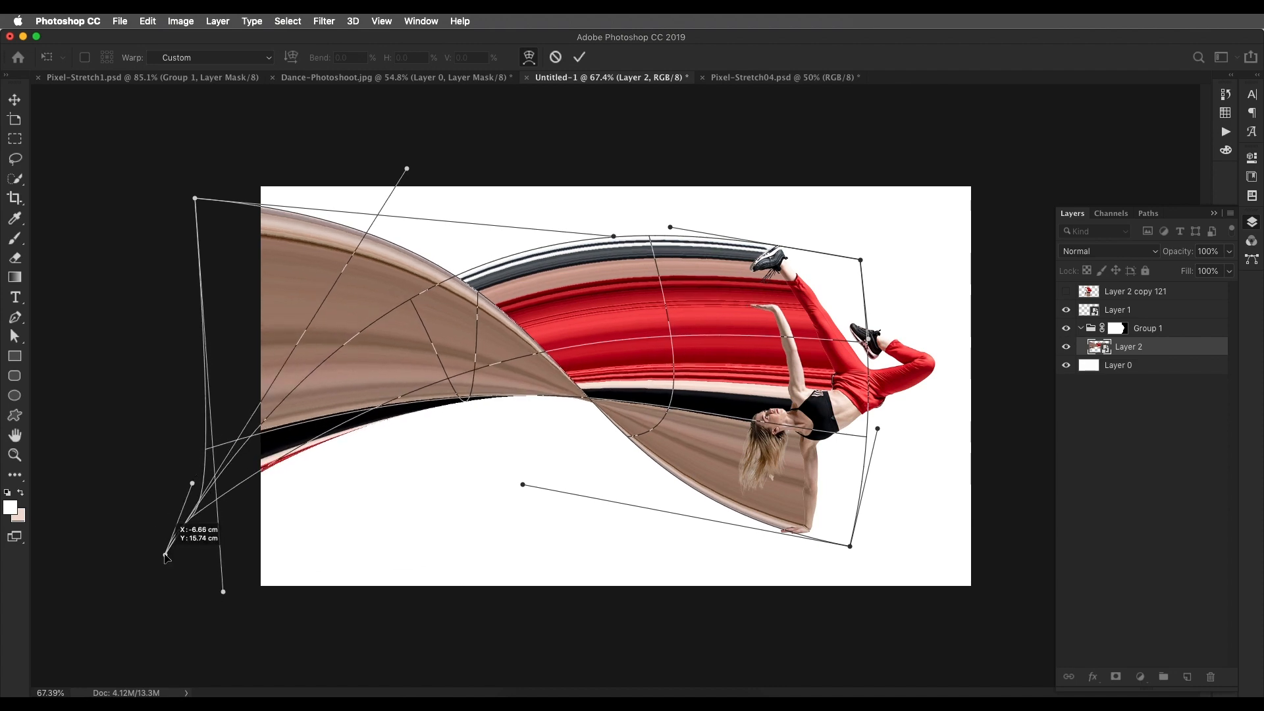
pyautogui.press('Return')
# Step: Compare the twist of the warped ribbon with the finished artwork in Pixel-Stretch04.psd, looking at the shading around the crossing
pyautogui.scroll(5, 625, 355)
pyautogui.moveTo(592, 418); pyautogui.dragTo(591, 428)
pyautogui.click(763, 78)
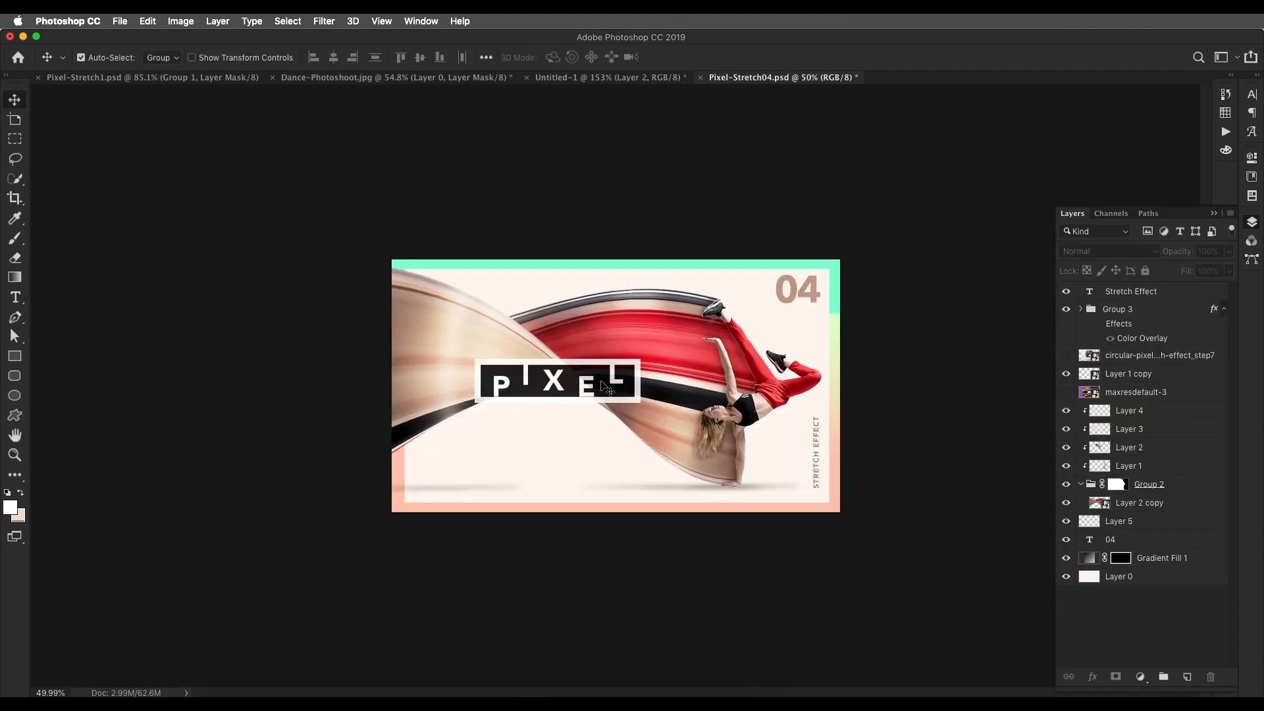
pyautogui.scroll(5, 610, 377)
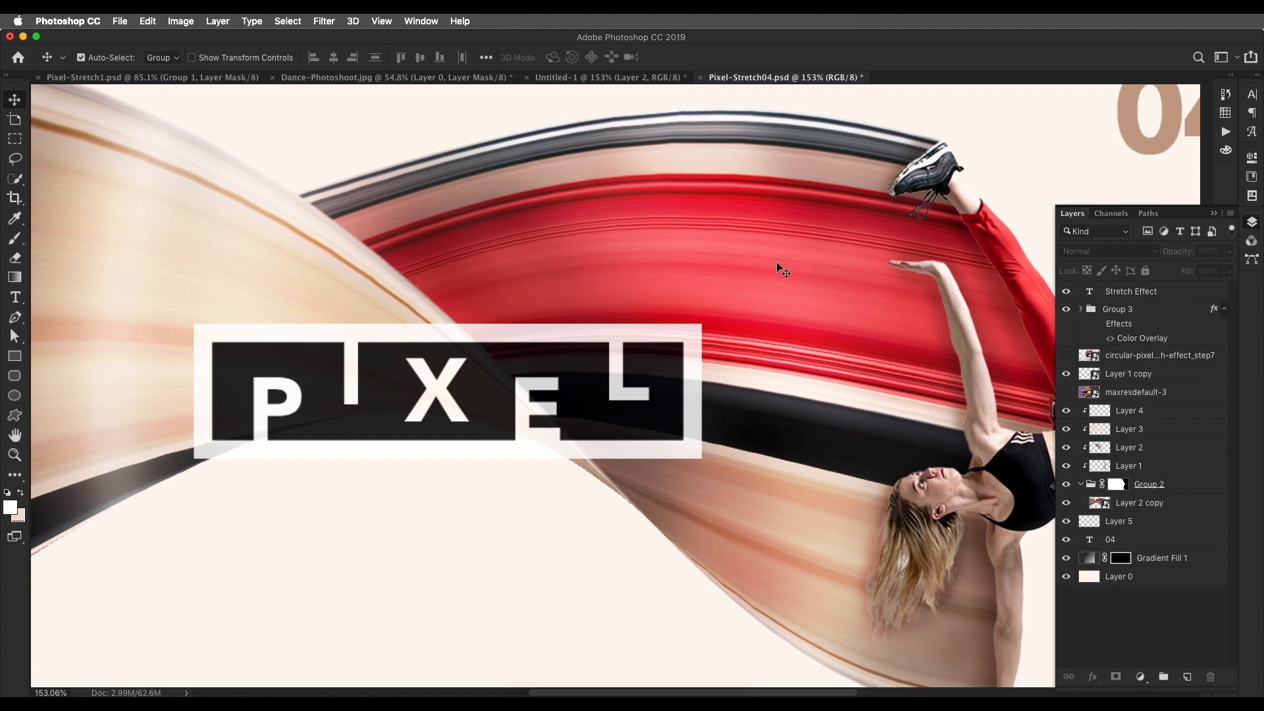
pyautogui.click(612, 78)
pyautogui.scroll(-3, 635, 327)
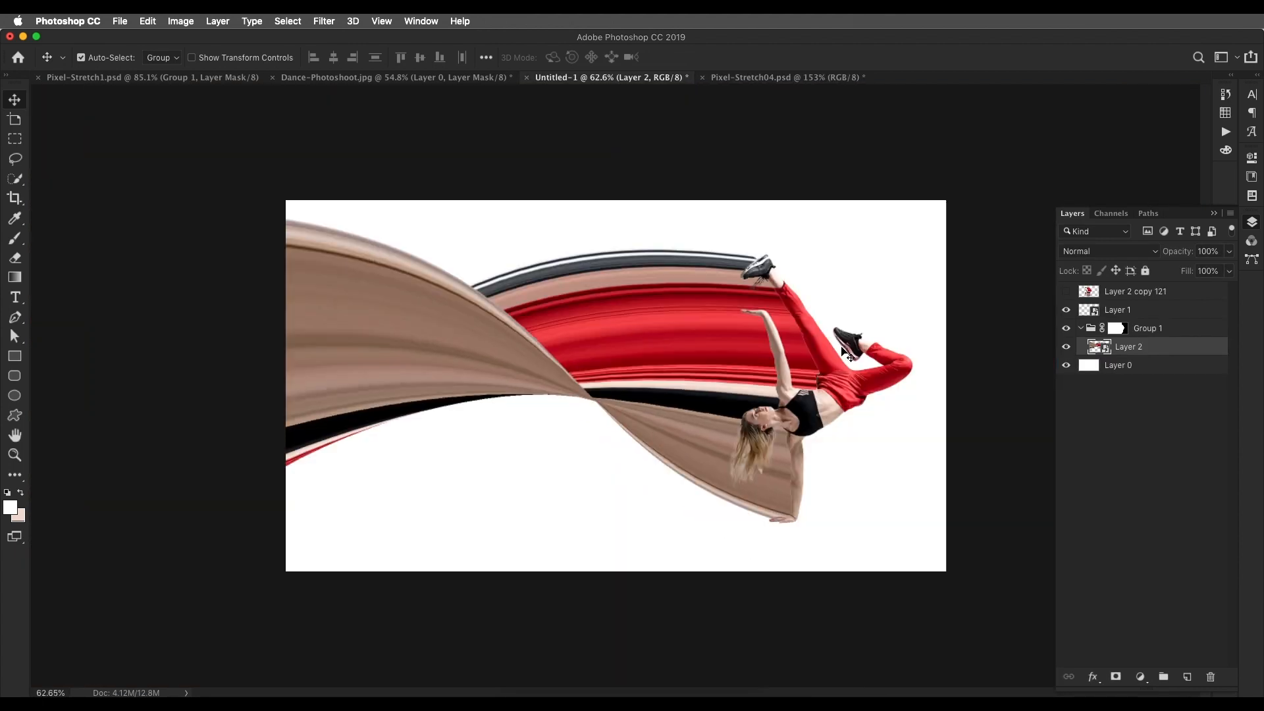
pyautogui.scroll(2, 734, 347)
pyautogui.scroll(-2, 616, 344)
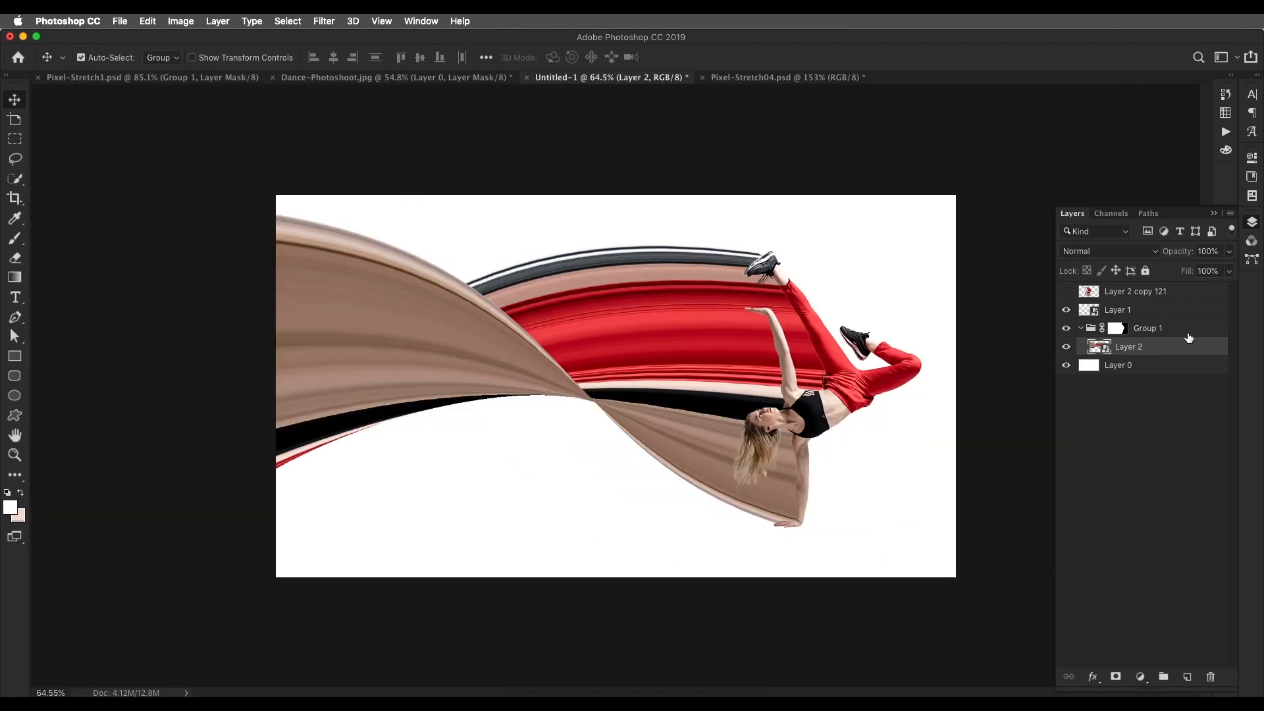
# Step: Add a new layer above Layer 2 in Group 1, clip it to Layer 2 and set its blend mode to Multiply
pyautogui.click(1187, 329)
pyautogui.click(1189, 678)
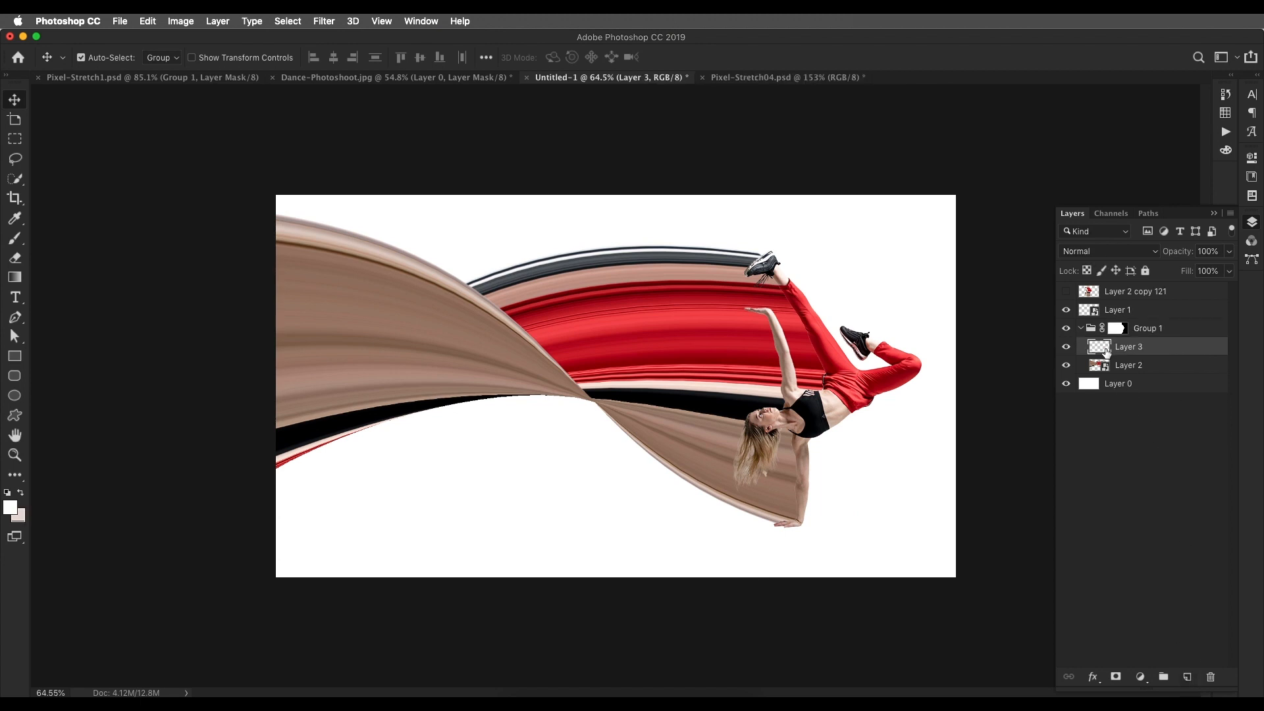
pyautogui.keyDown('alt'); pyautogui.click(1107, 353); pyautogui.keyUp('alt')
pyautogui.scroll(2, 699, 362)
pyautogui.click(1128, 256)
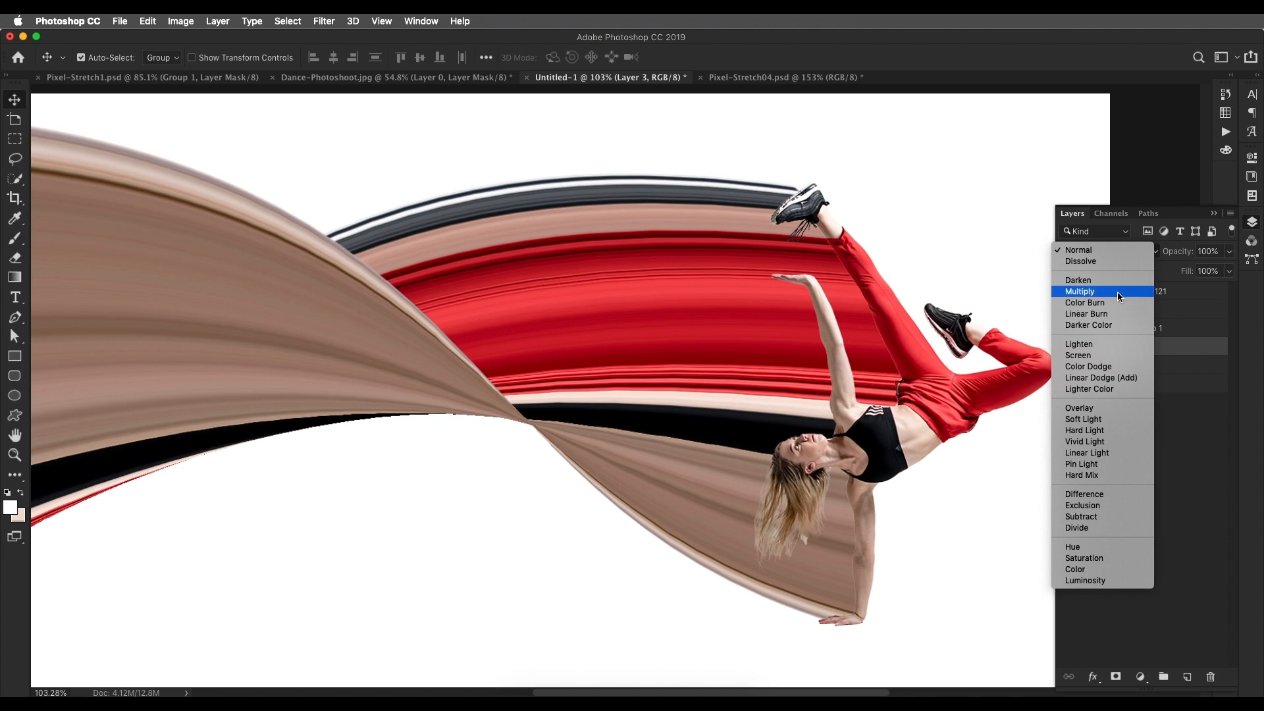
pyautogui.click(1116, 291)
# Step: Sample the red of the stripes and try a 50-pixel brush stroke across the ribbon's upper crossing, undoing the stroke
pyautogui.press('i')
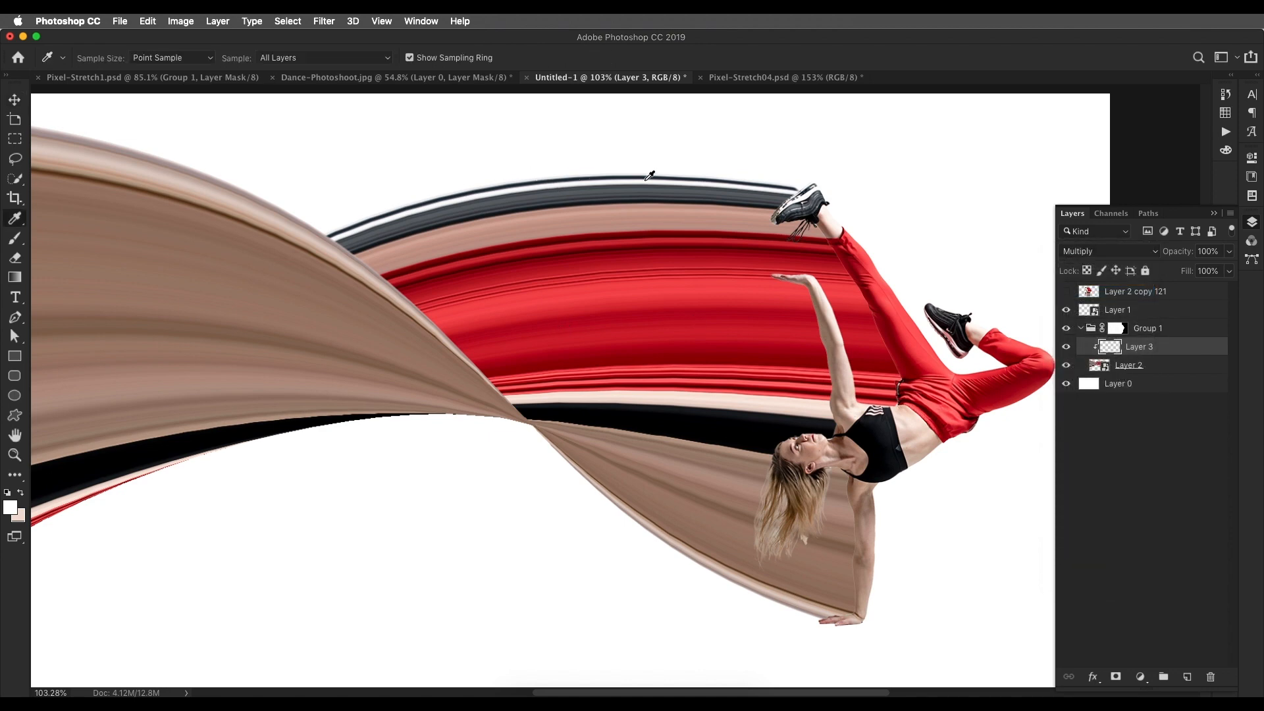
pyautogui.click(727, 316)
pyautogui.click(728, 333)
pyautogui.moveTo(715, 308); pyautogui.dragTo(719, 316)
pyautogui.press('b')
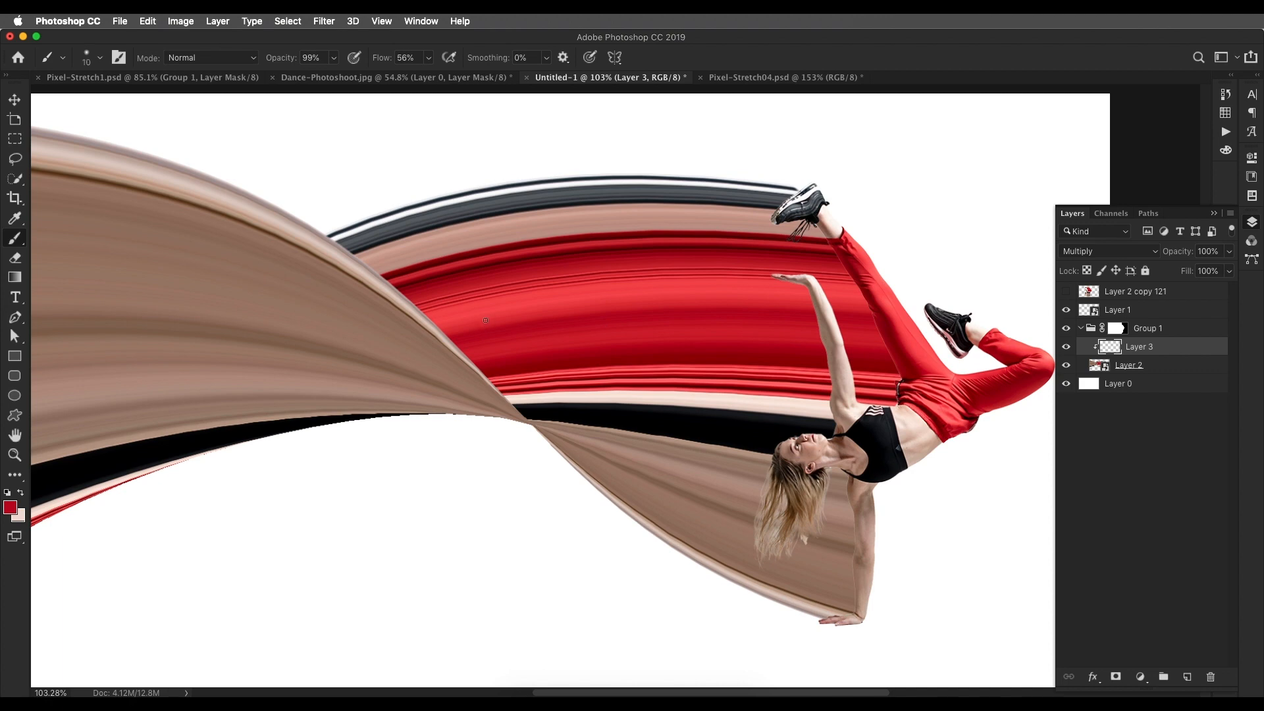
pyautogui.press(']')
pyautogui.press(']')
pyautogui.press(']')
pyautogui.press(']')
pyautogui.press(']')
pyautogui.moveTo(389, 283)
pyautogui.mouseDown()
pyautogui.moveTo(407, 258)
pyautogui.moveTo(384, 271)
pyautogui.mouseUp()
pyautogui.press('super+z')
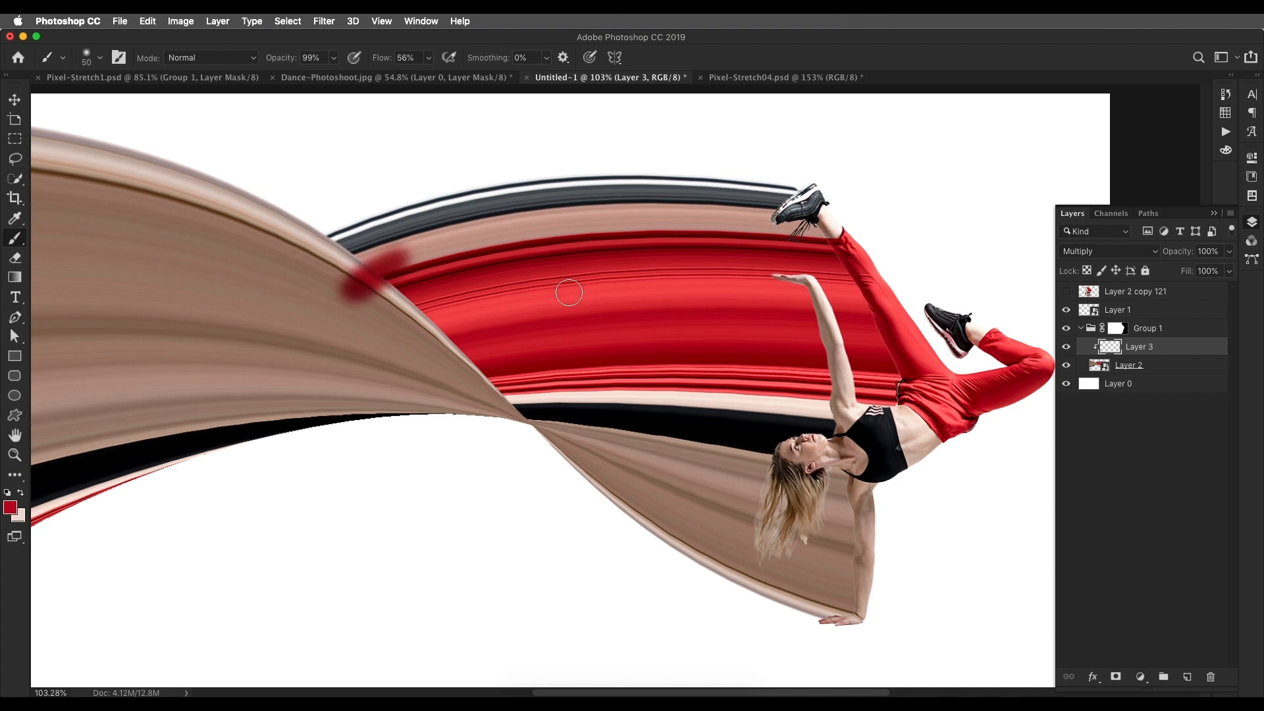
# Step: Trace the front ribbon's diagonal edge with a curved Pen path from the upper crossing down toward the twist
pyautogui.press('p')
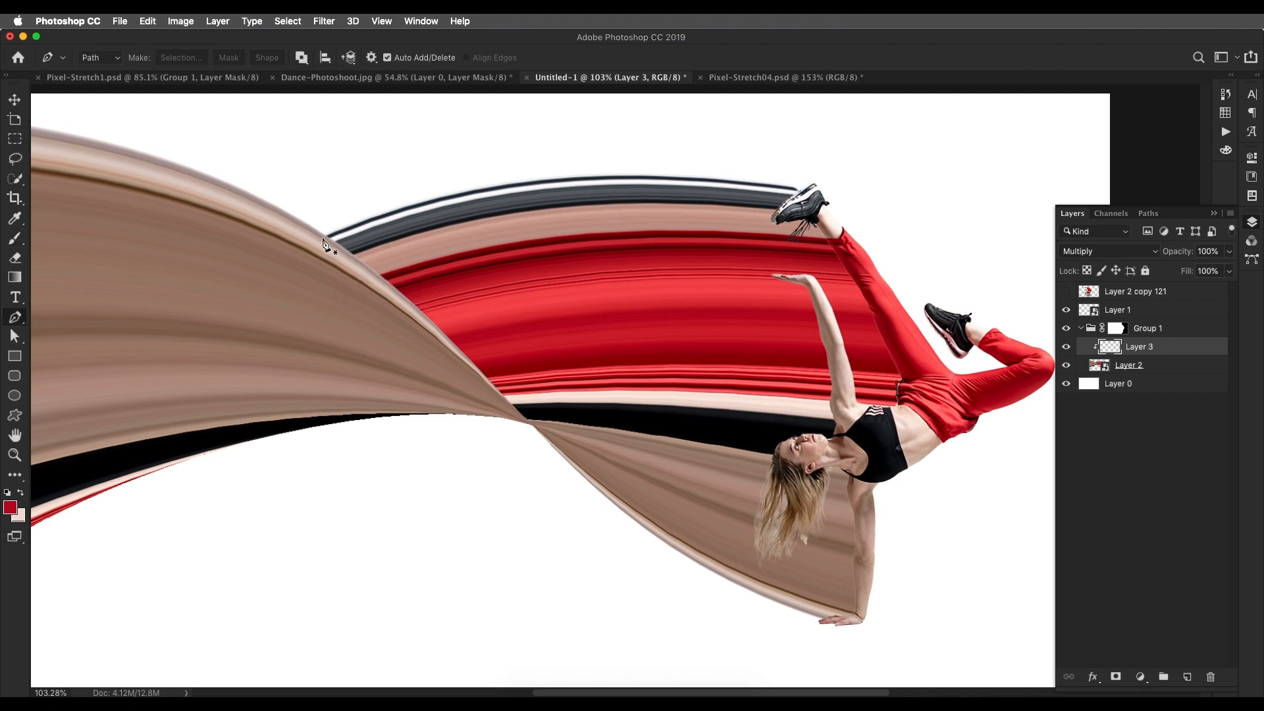
pyautogui.hscroll(1, 329, 231)
pyautogui.scroll(5, 299, 230)
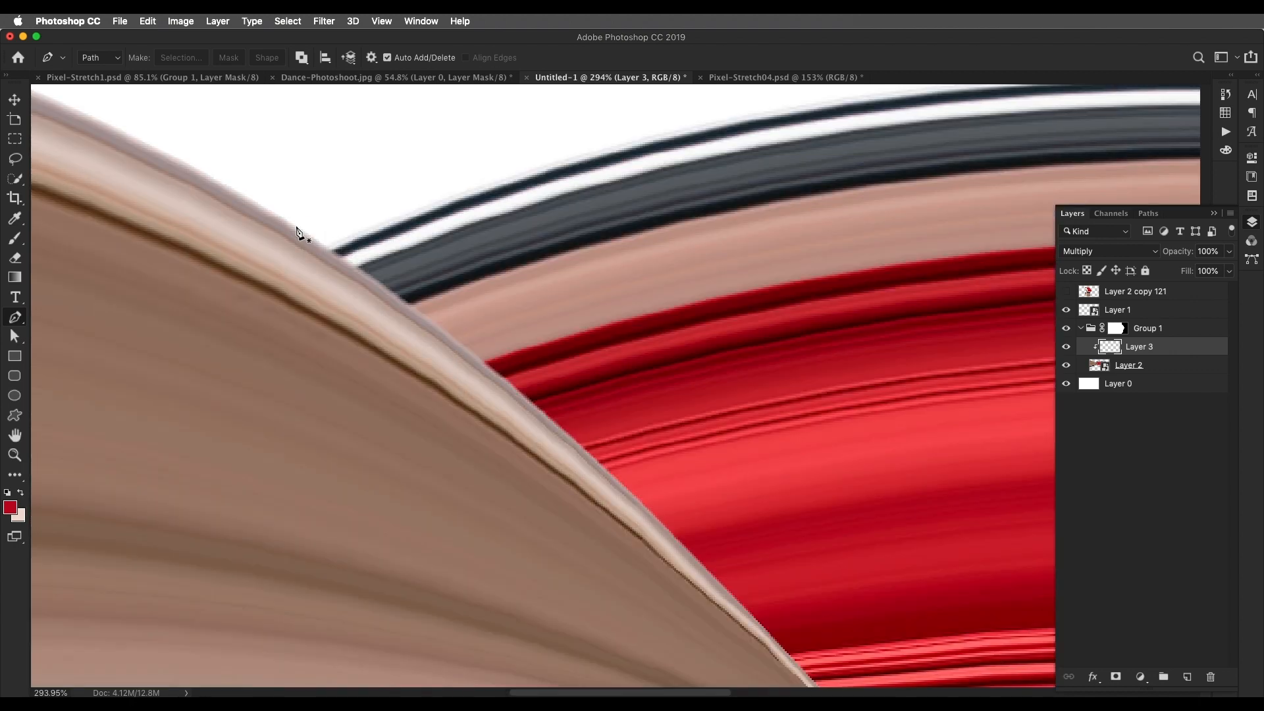
pyautogui.click(293, 225)
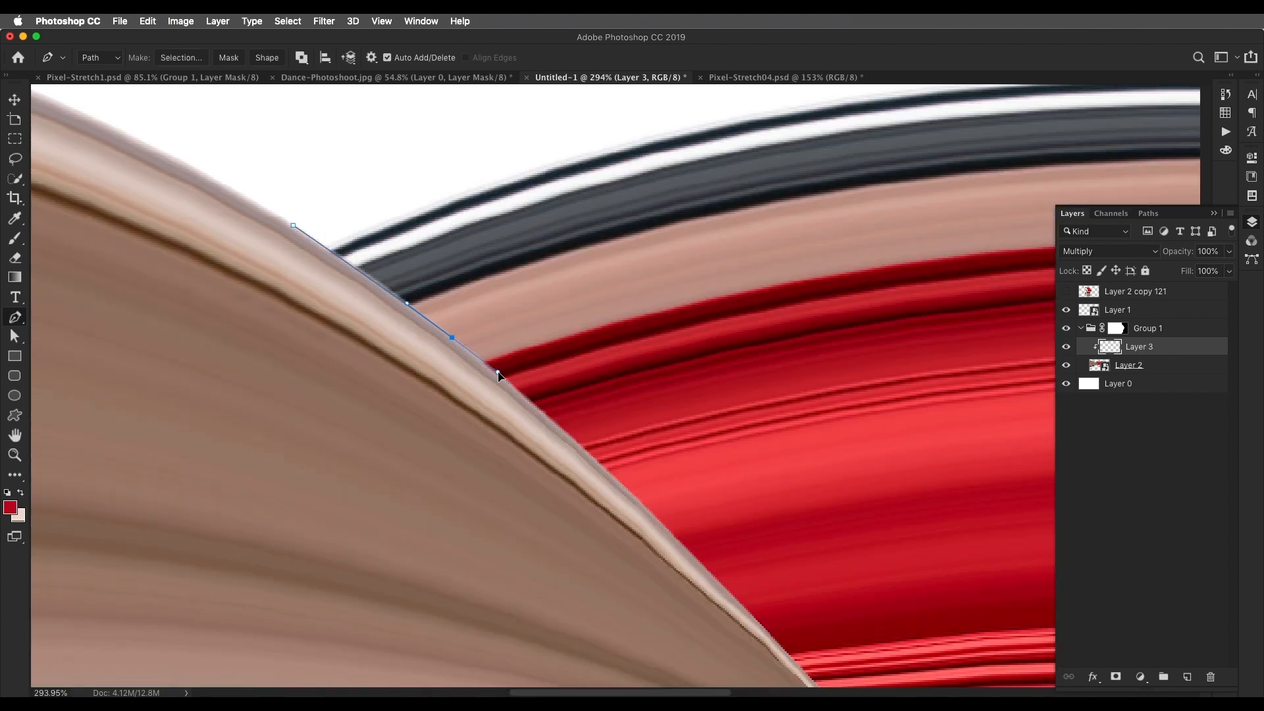
pyautogui.moveTo(497, 373); pyautogui.dragTo(501, 375)
pyautogui.moveTo(767, 516); pyautogui.dragTo(469, 278)
pyautogui.moveTo(393, 318); pyautogui.dragTo(487, 411)
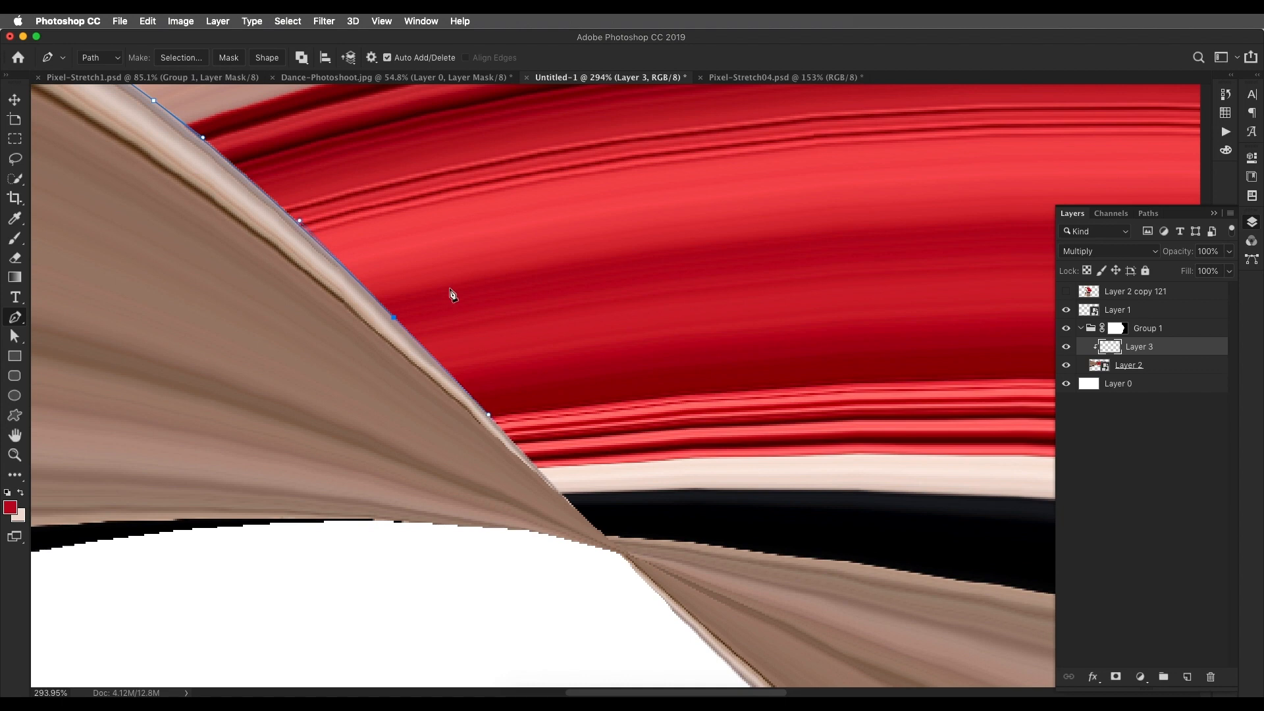
pyautogui.scroll(-2, 465, 293)
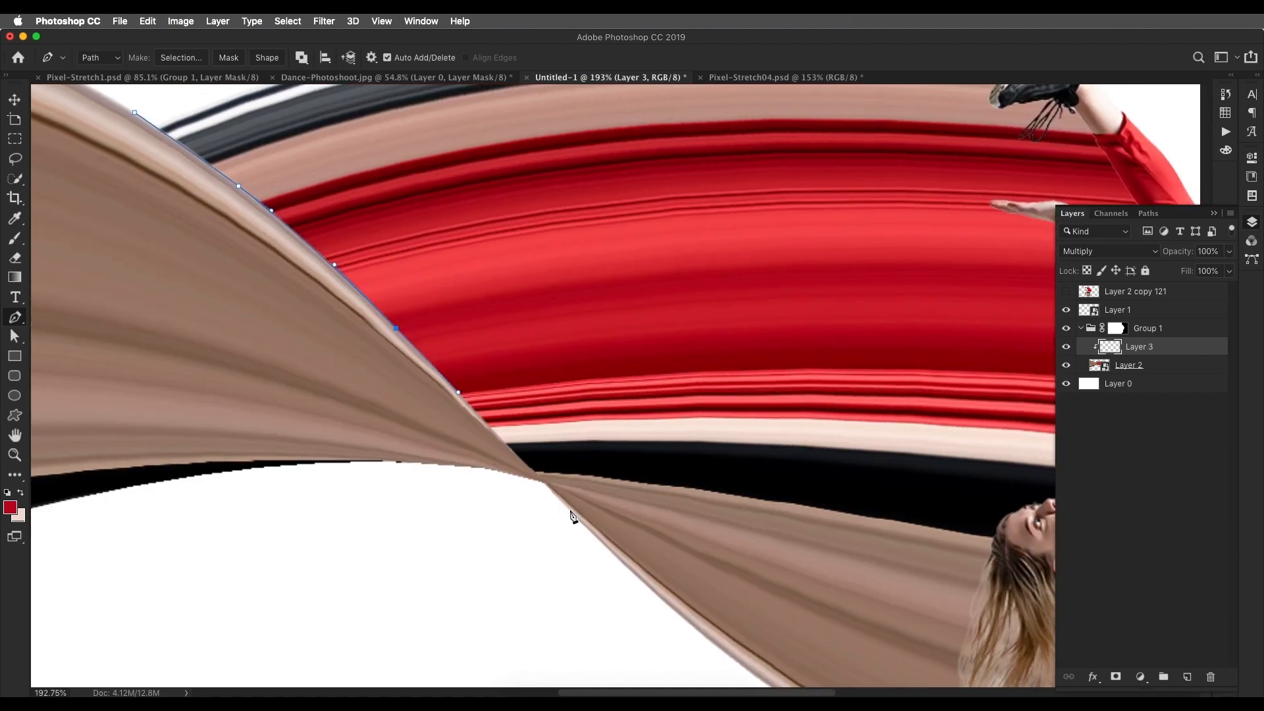
# Step: Extend the path past the twist and close it around the dancer and the stripes behind her
pyautogui.scroll(-4, 584, 516)
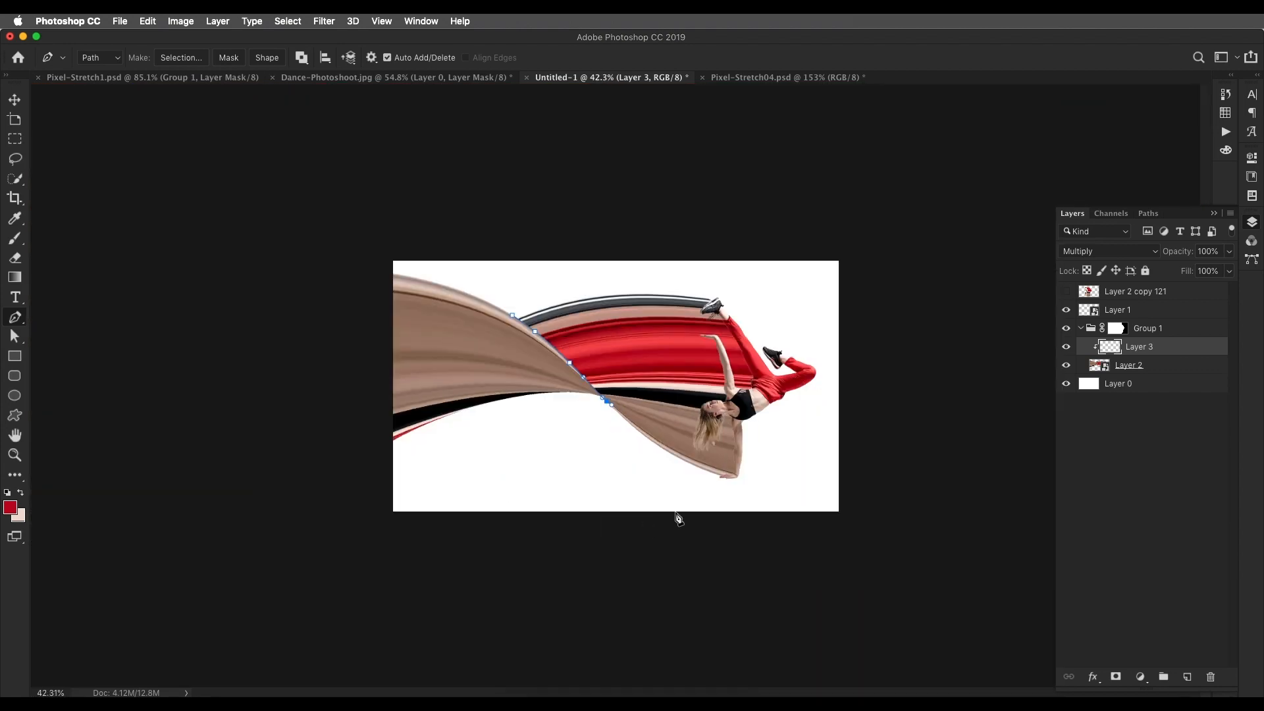
pyautogui.moveTo(702, 488); pyautogui.dragTo(731, 490)
pyautogui.click(818, 461)
pyautogui.click(795, 302)
pyautogui.click(647, 255)
pyautogui.click(513, 316)
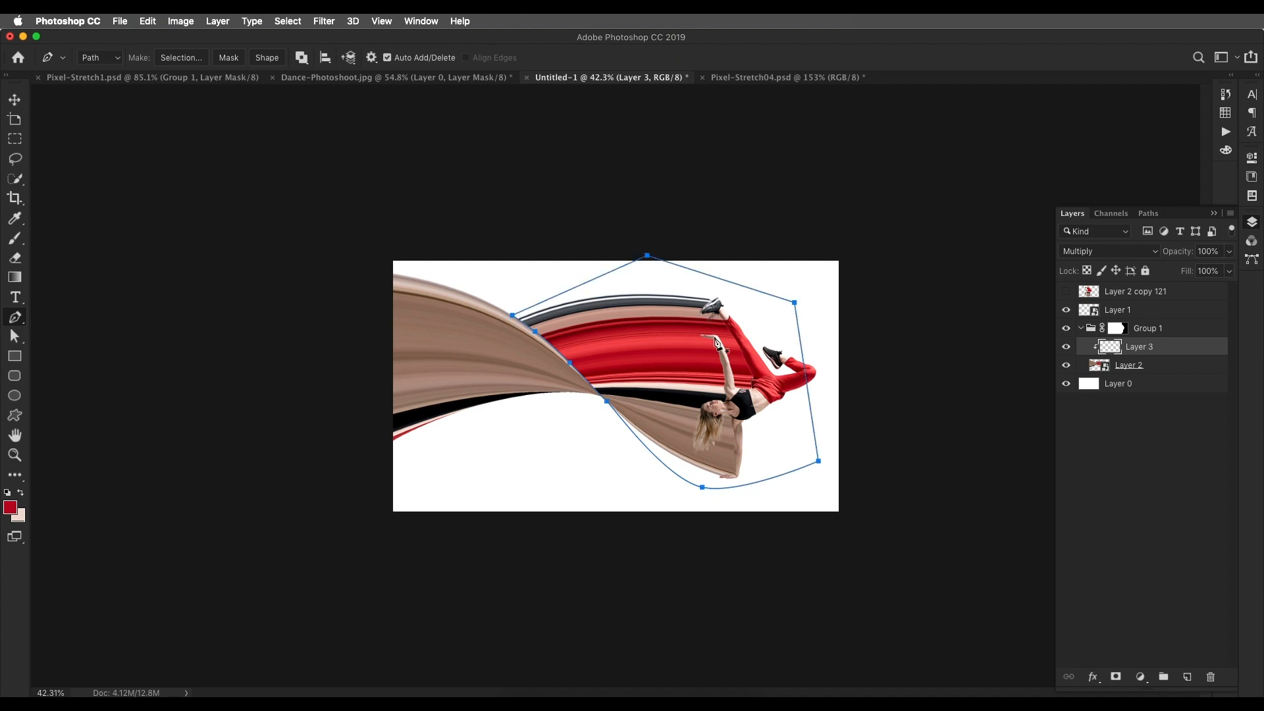
# Step: Turn the closed path around the dancer and rear stripes into a selection
pyautogui.rightClick(654, 289)
pyautogui.click(714, 342)
pyautogui.click(703, 290)
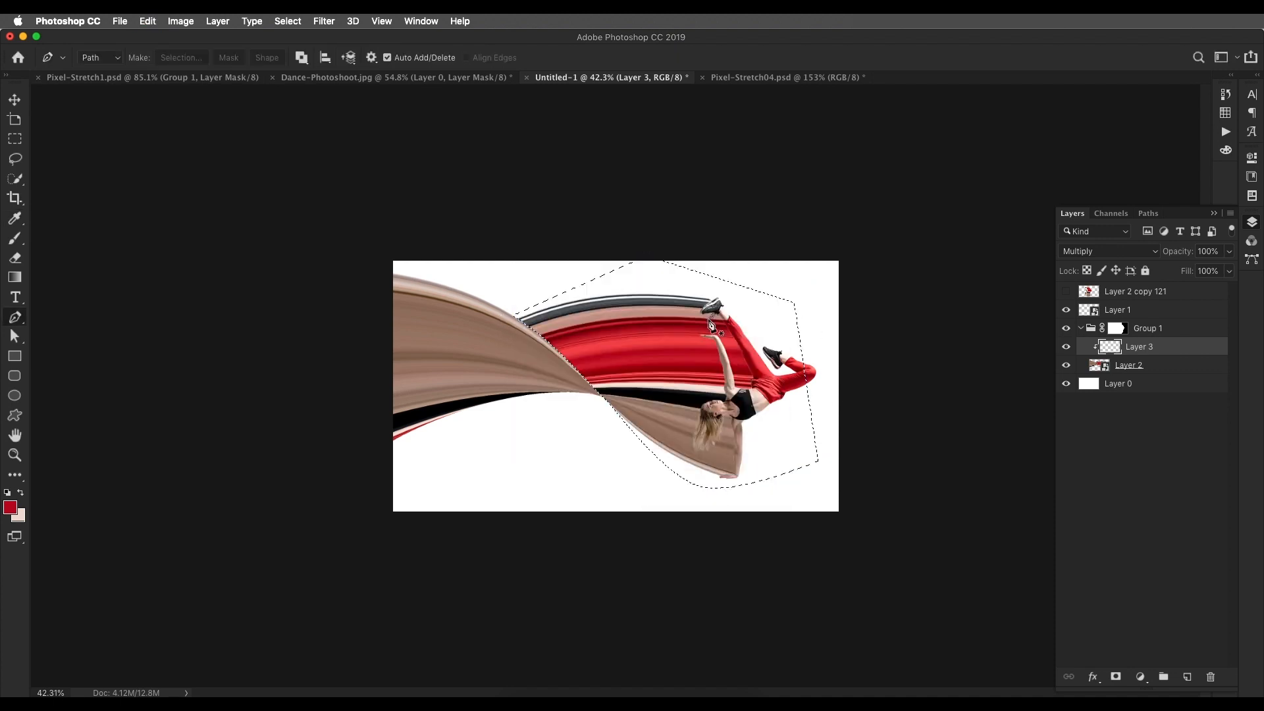
# Step: Enlarge the brush to 90 pixels and sample the tan of the ribbon below the black stripe as the foreground colour
pyautogui.scroll(2, 583, 289)
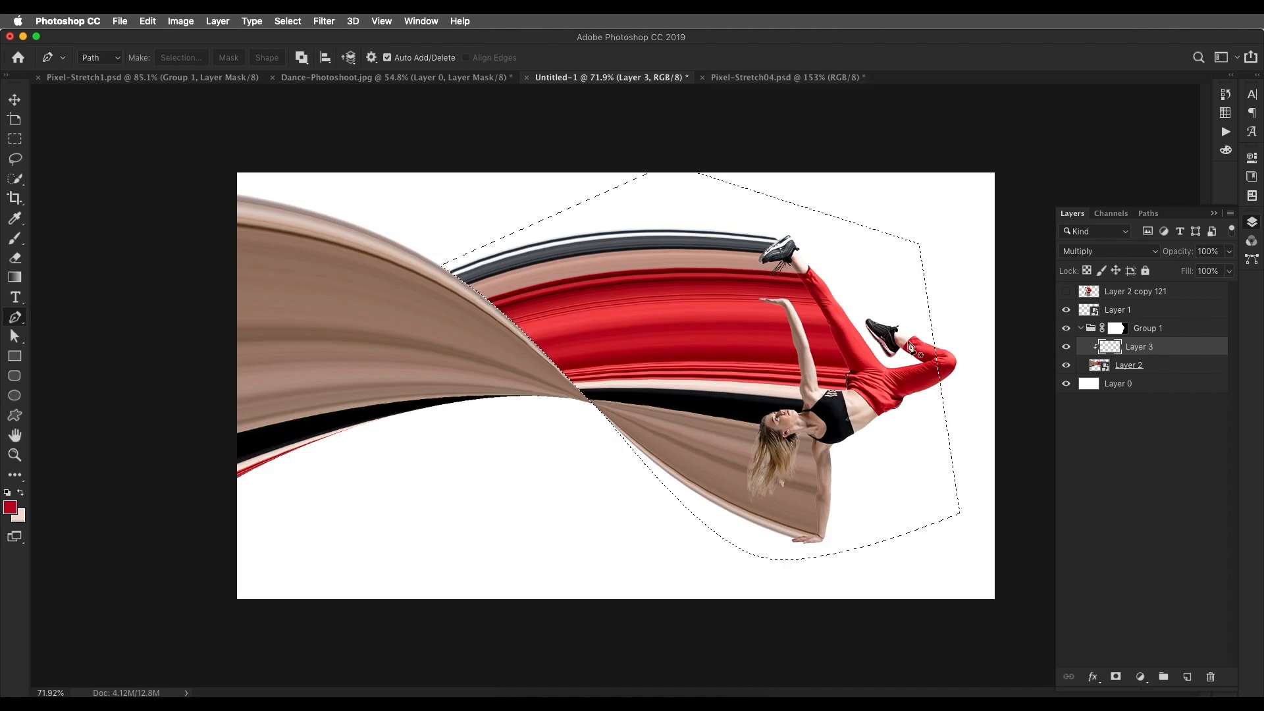
pyautogui.press('b')
pyautogui.press(']')
pyautogui.press(']')
pyautogui.press(']')
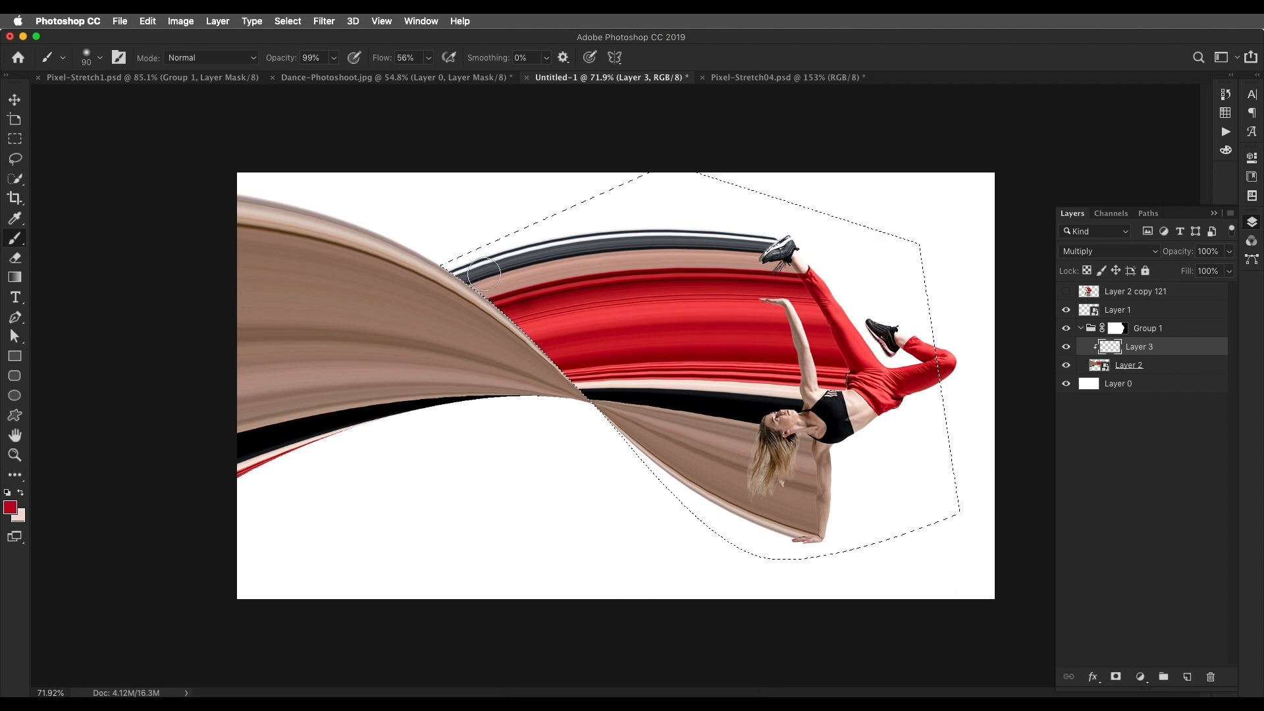
pyautogui.press('i')
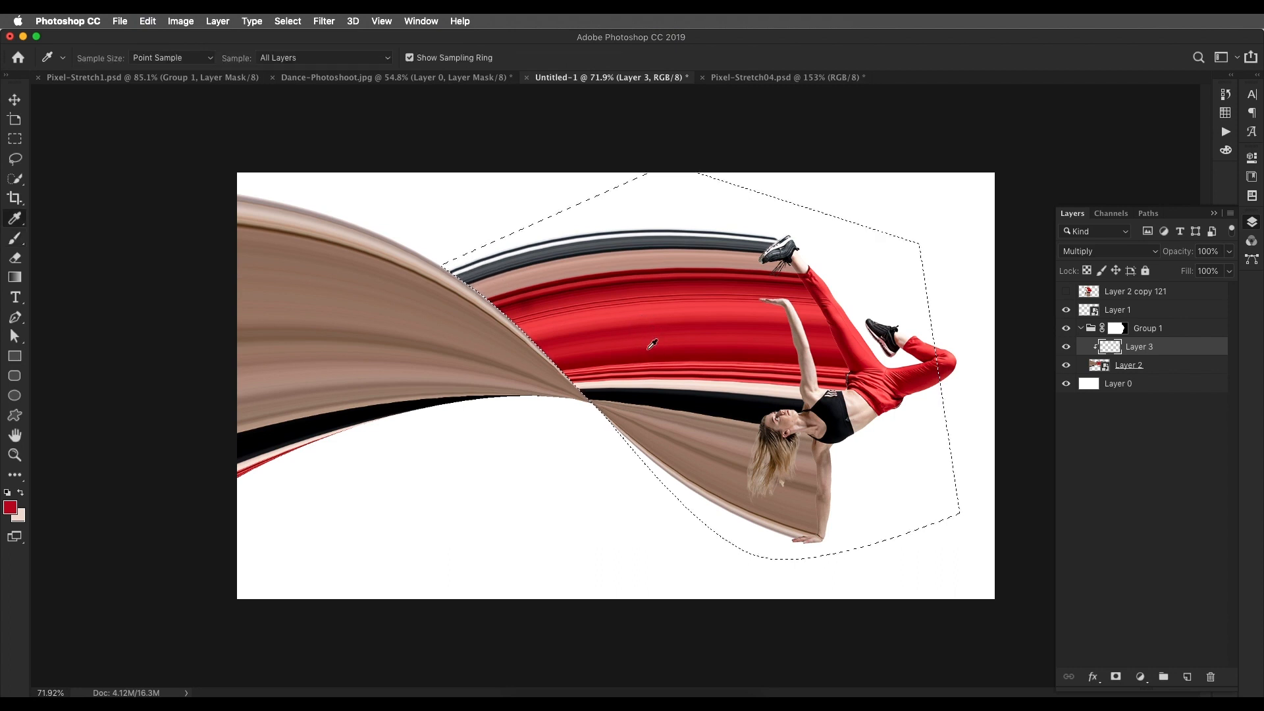
pyautogui.click(694, 412)
pyautogui.press('b')
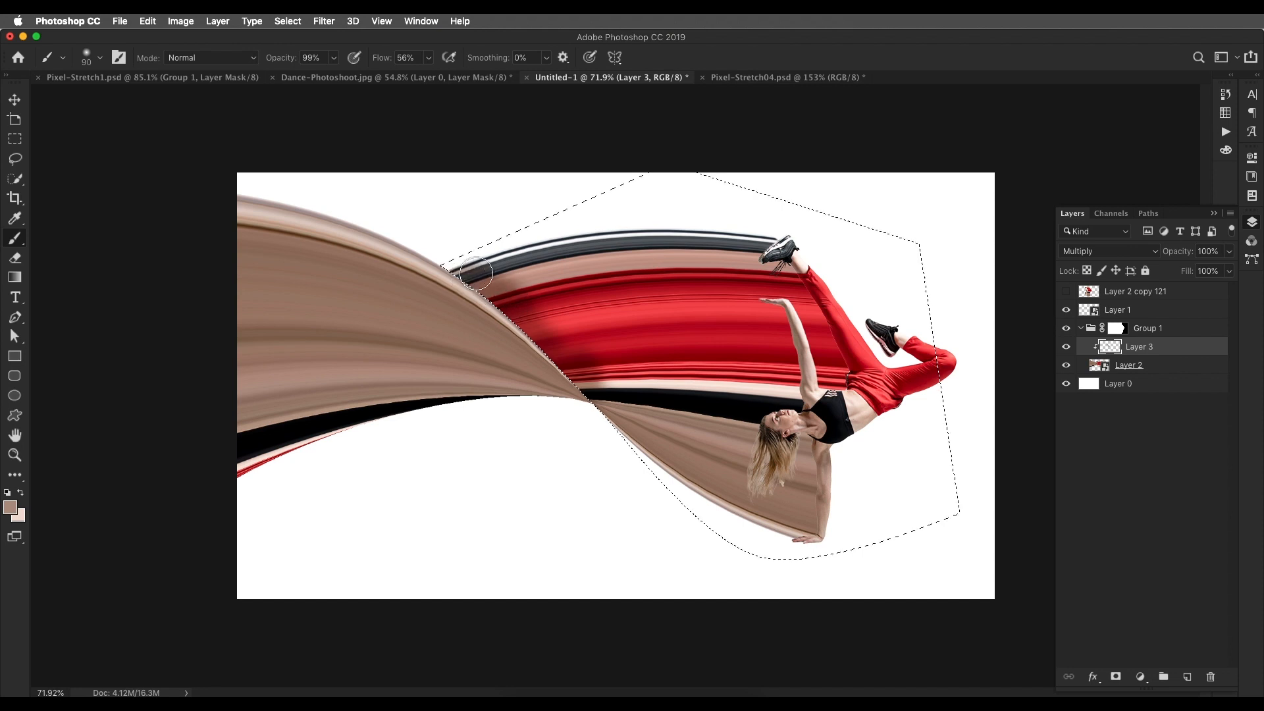
# Step: Brush tan shading onto Layer 3 along the front ribbon's edge inside the selection, enlarging the brush to 200 pixels
pyautogui.scroll(5, 541, 326)
pyautogui.press(']')
pyautogui.press(']')
pyautogui.press(']')
pyautogui.press(']')
pyautogui.press(']')
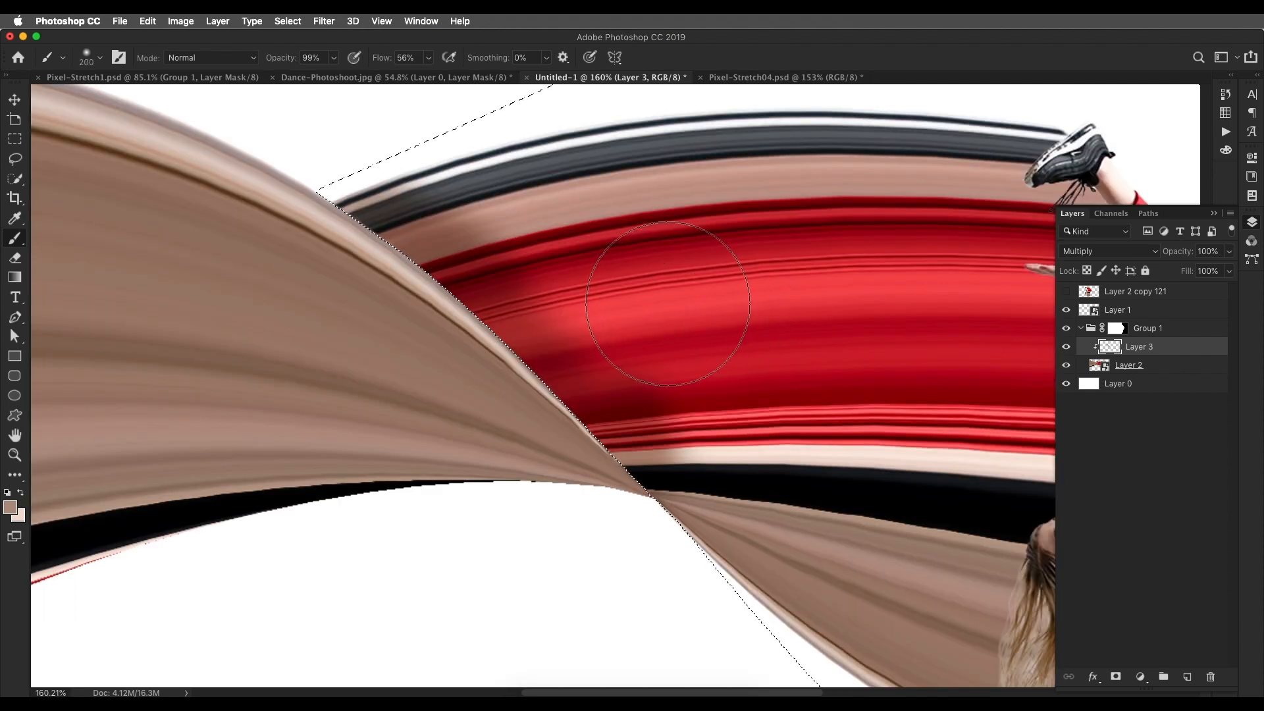
# Step: Lower the brush opacity to 10% and then 30%, and deepen the shadow across the red stripes beside the twist
pyautogui.press('1')
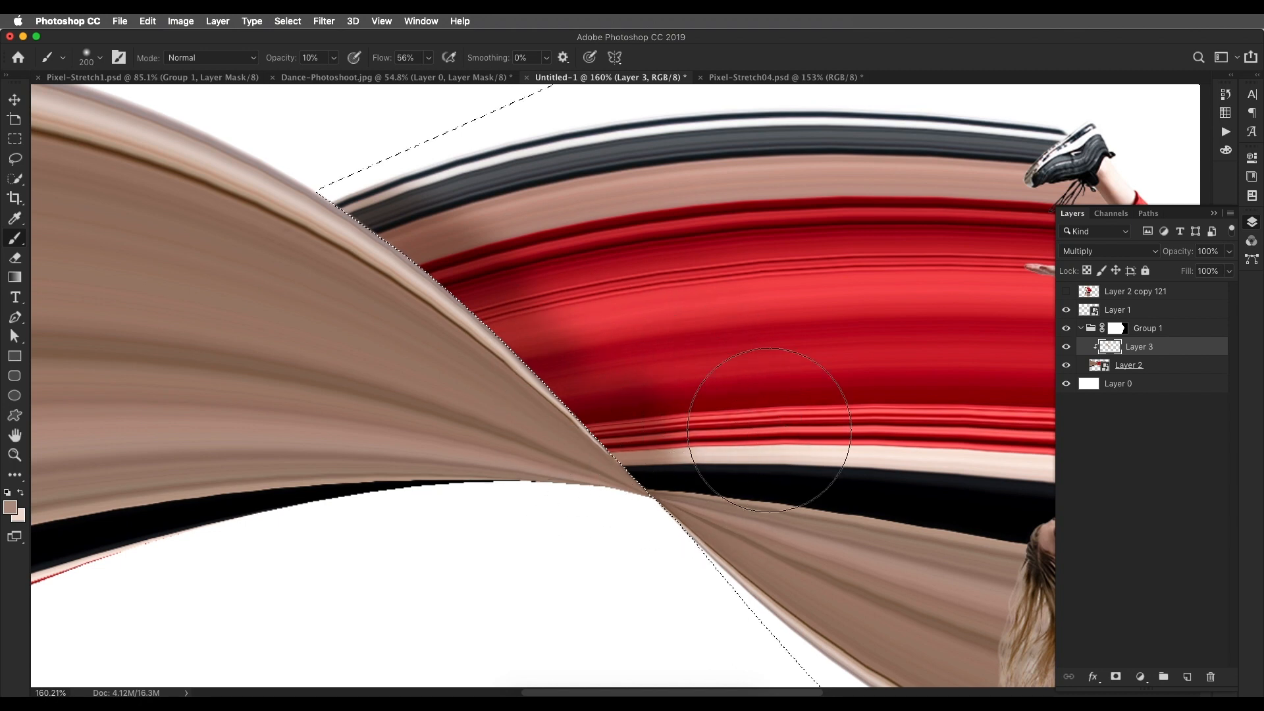
pyautogui.scroll(-4, 753, 423)
pyautogui.press('3')
pyautogui.moveTo(512, 315)
pyautogui.mouseDown()
pyautogui.moveTo(641, 390)
pyautogui.moveTo(626, 398)
pyautogui.mouseUp()
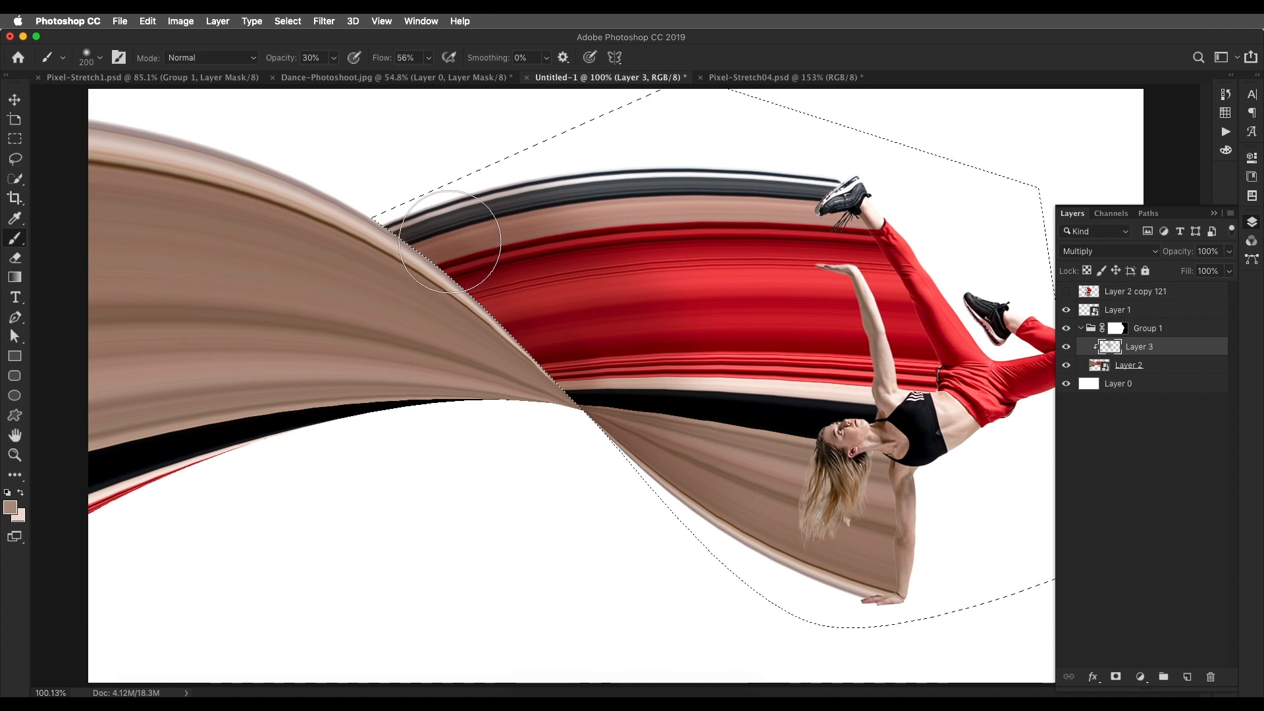
# Step: Sample black from the dark stripe and shade the stripes next to the front ribbon's edge at 22% brush opacity
pyautogui.press('i')
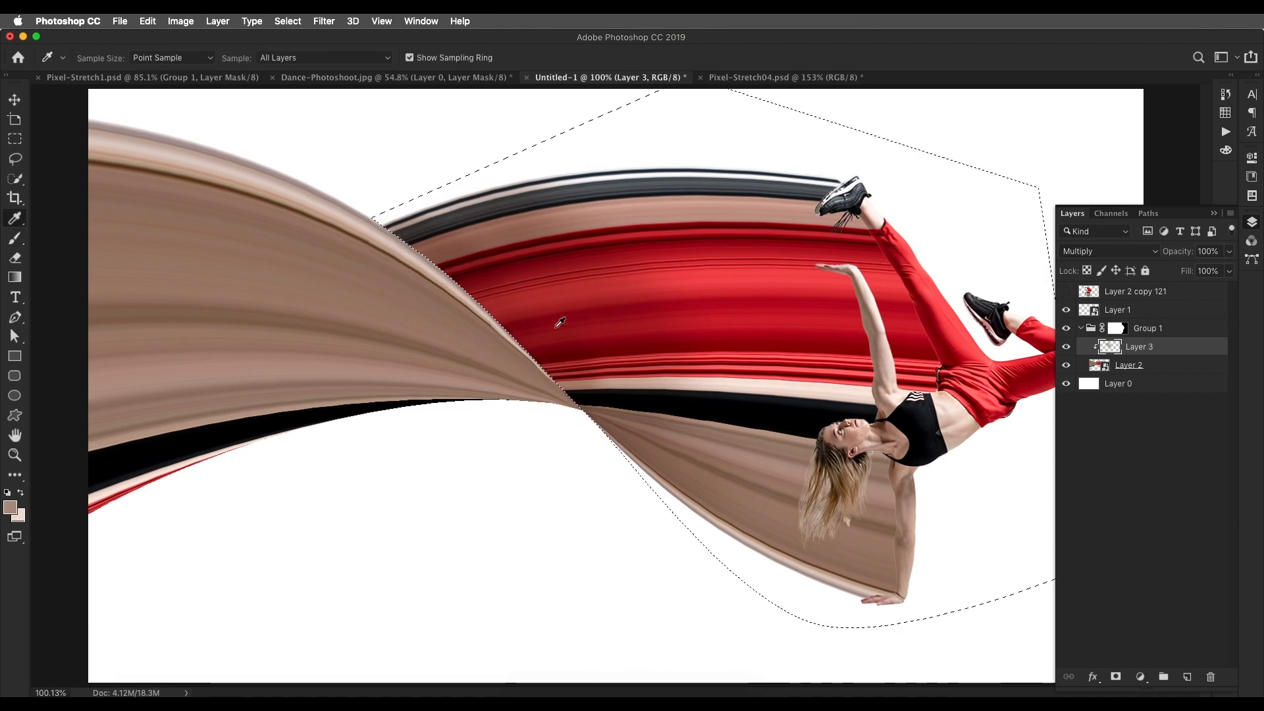
pyautogui.click(682, 396)
pyautogui.press('b')
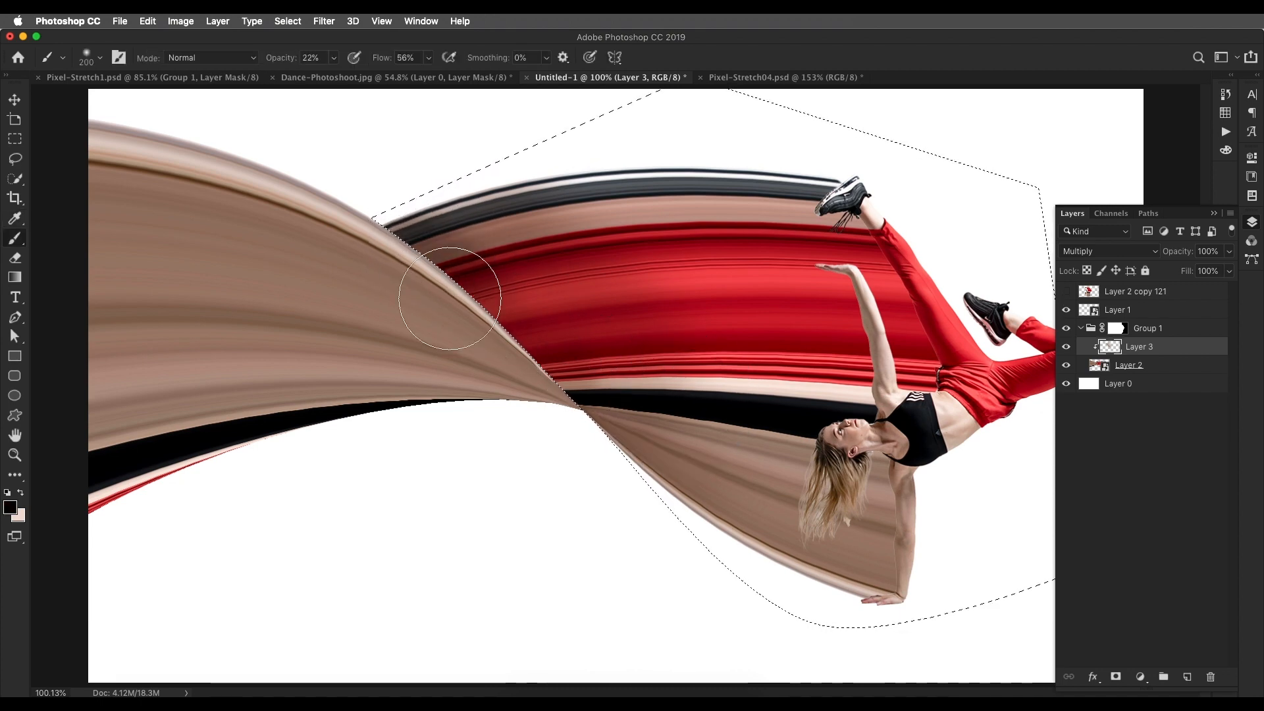
# Step: Sample the dark red from the stripes near the dancer's raised leg and brush more shadow over the red band
pyautogui.press('i')
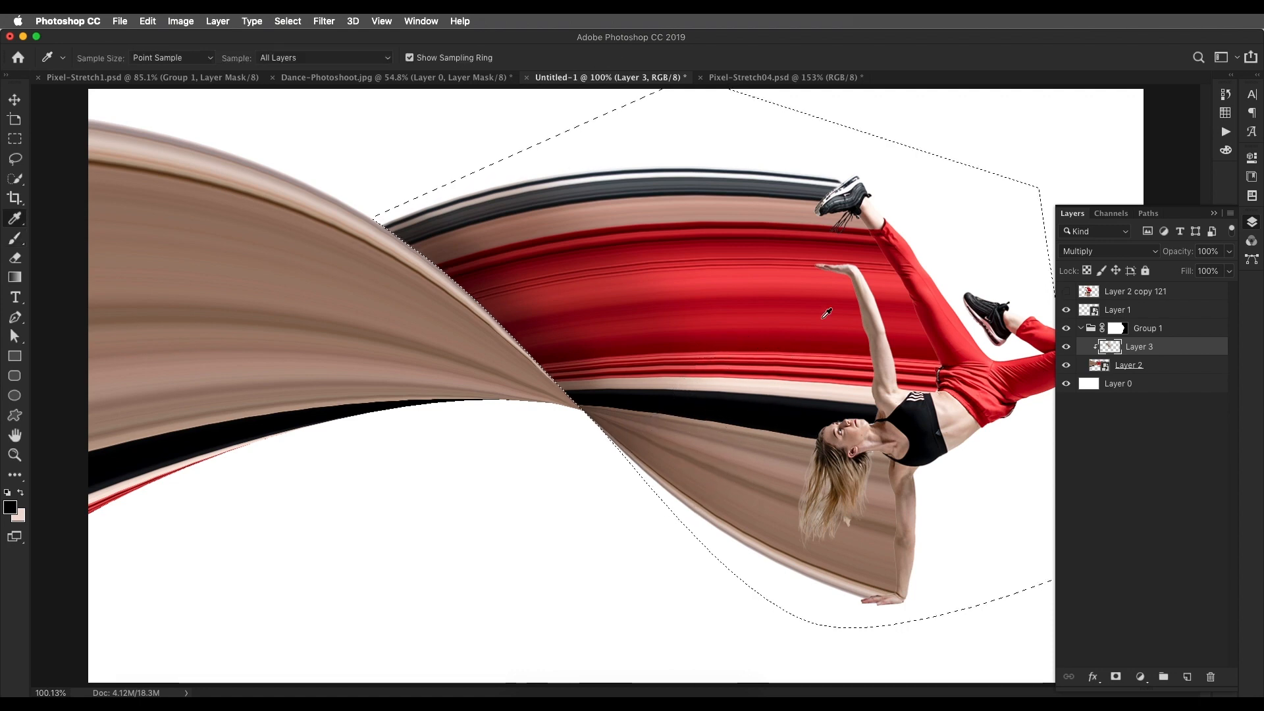
pyautogui.click(842, 234)
pyautogui.press('v')
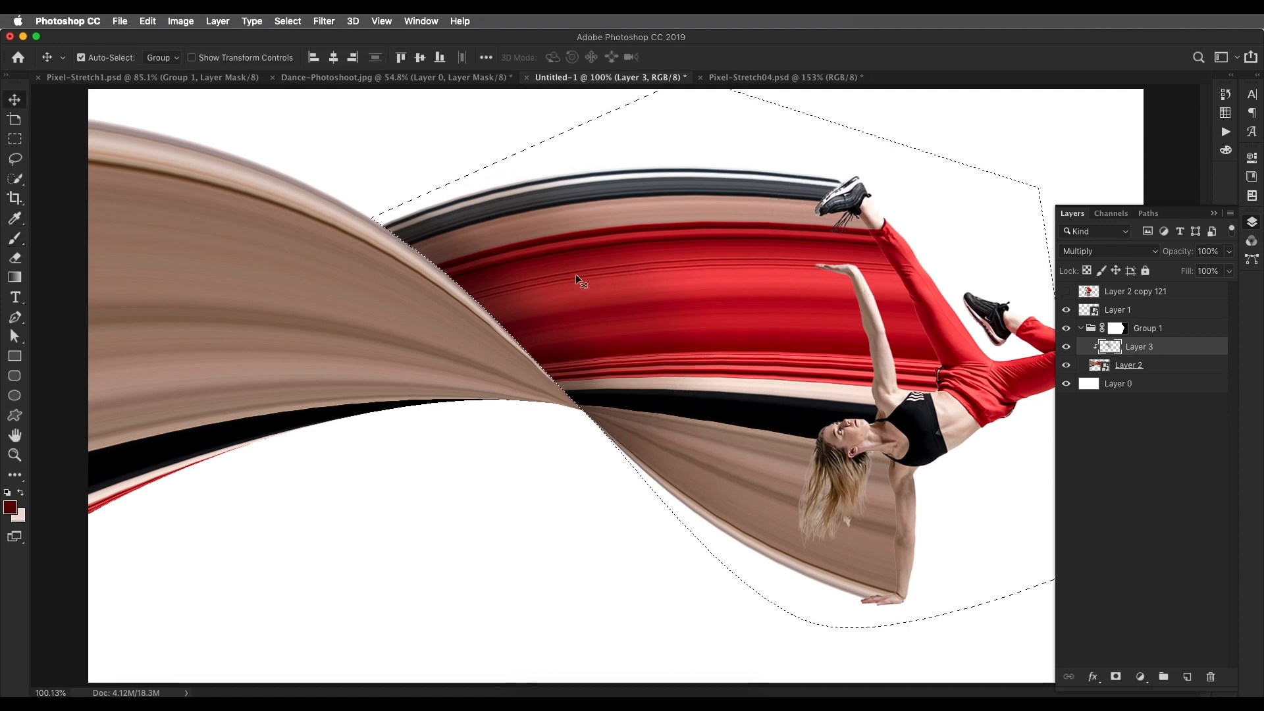
pyautogui.press('b')
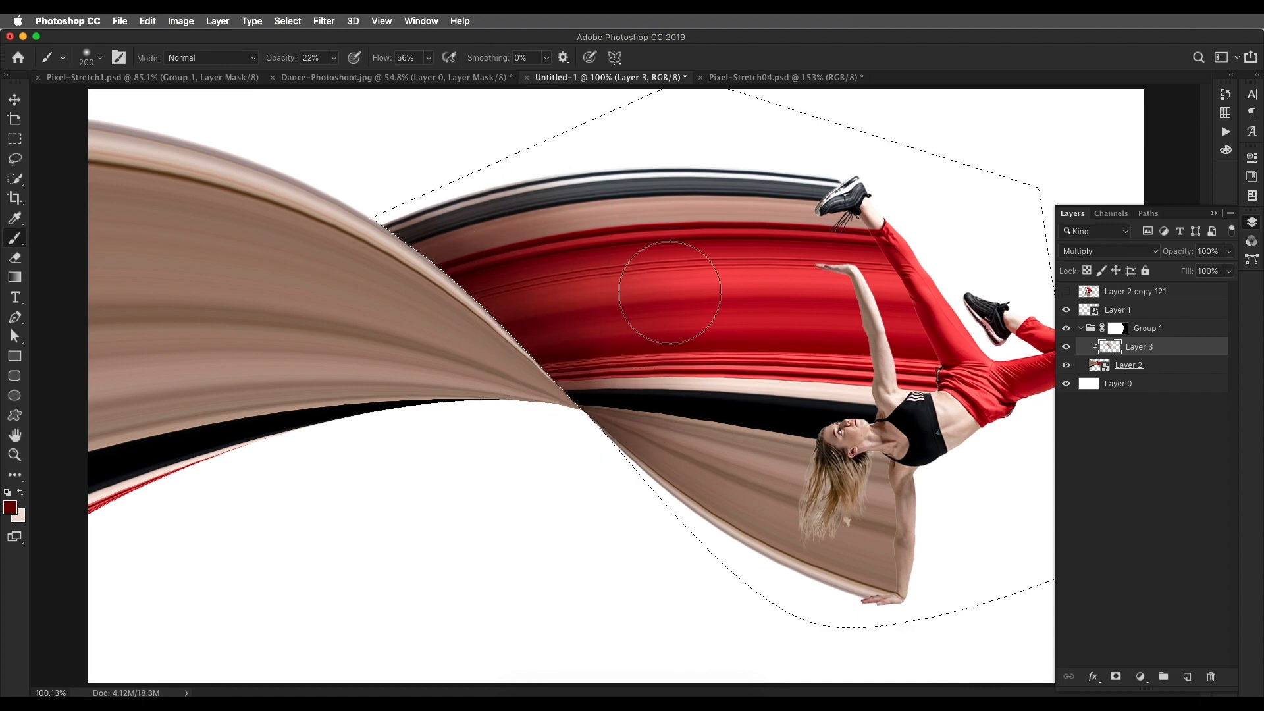
# Step: Reduce Layer 3's fill to 82% and keep its blend mode at Multiply
pyautogui.scroll(-5, 663, 292)
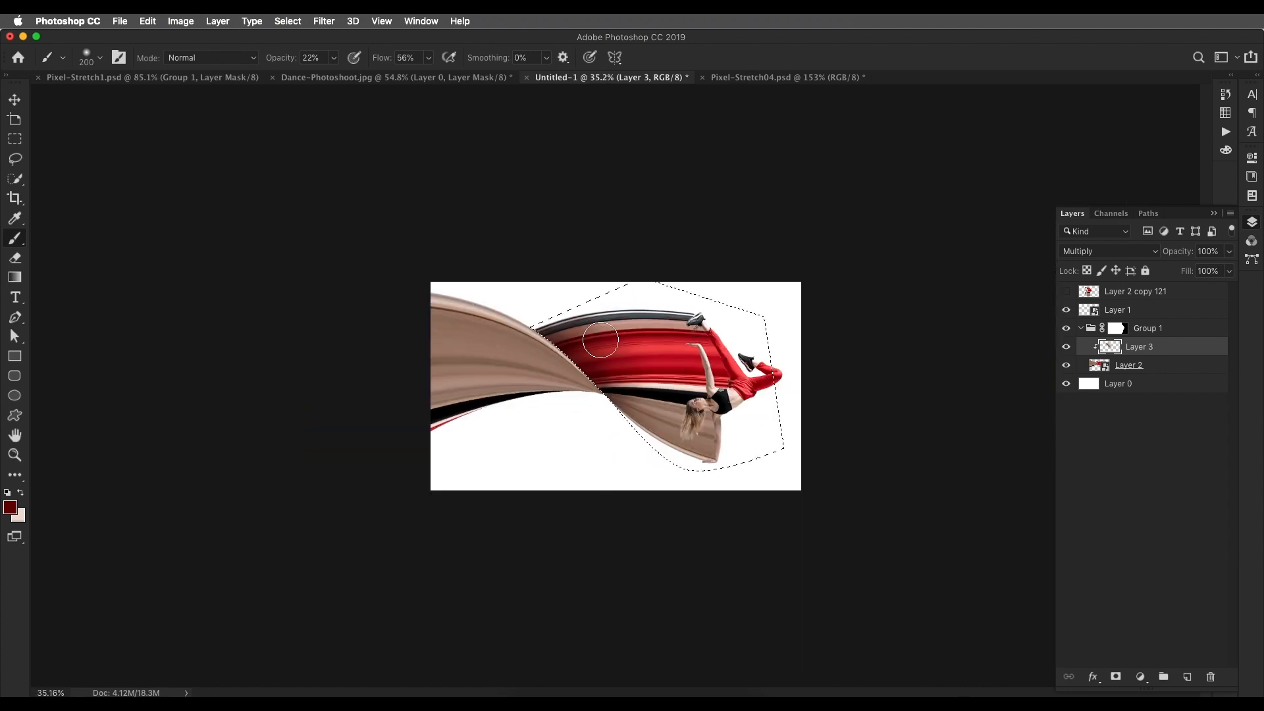
pyautogui.press('super+1')
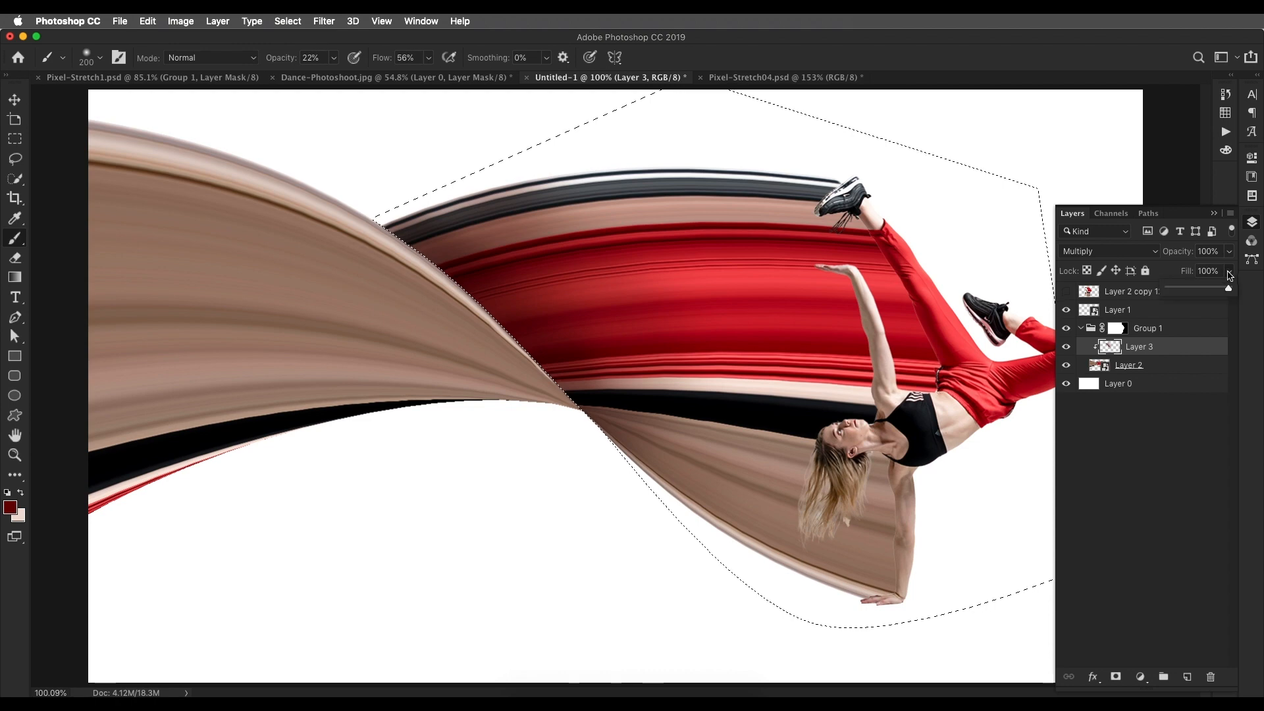
pyautogui.moveTo(1205, 292); pyautogui.dragTo(1216, 291)
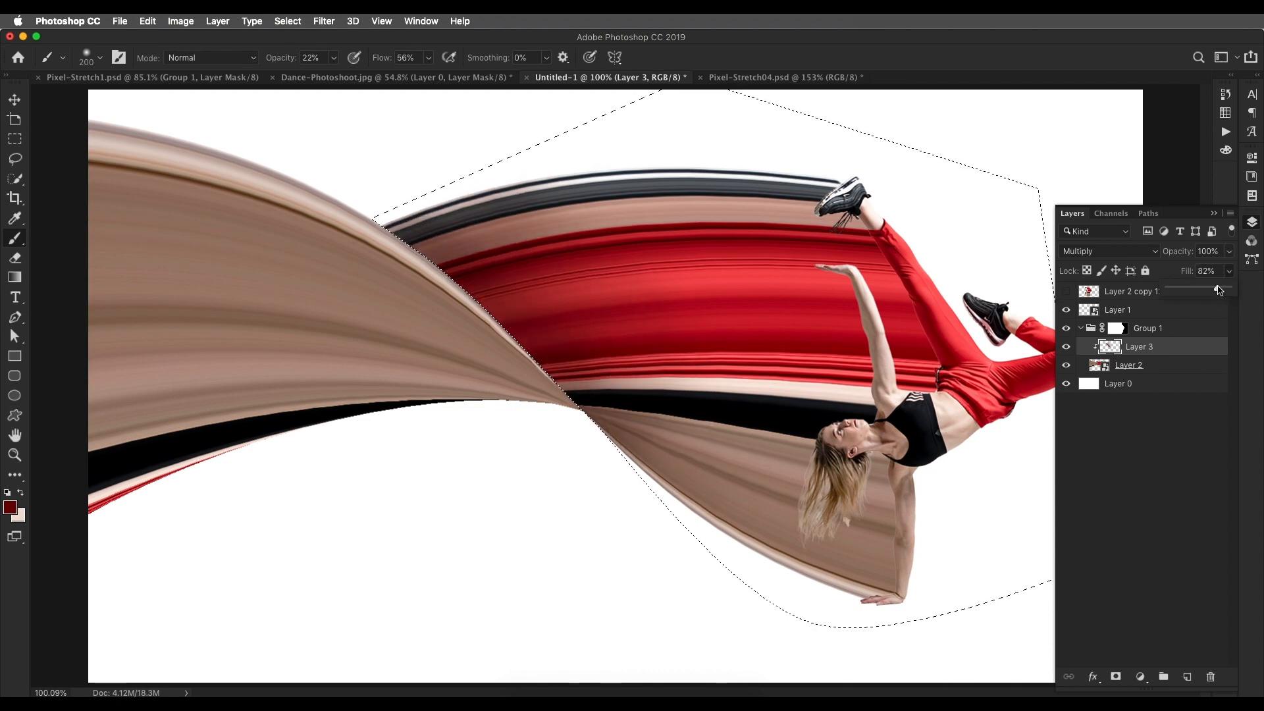
pyautogui.click(1109, 251)
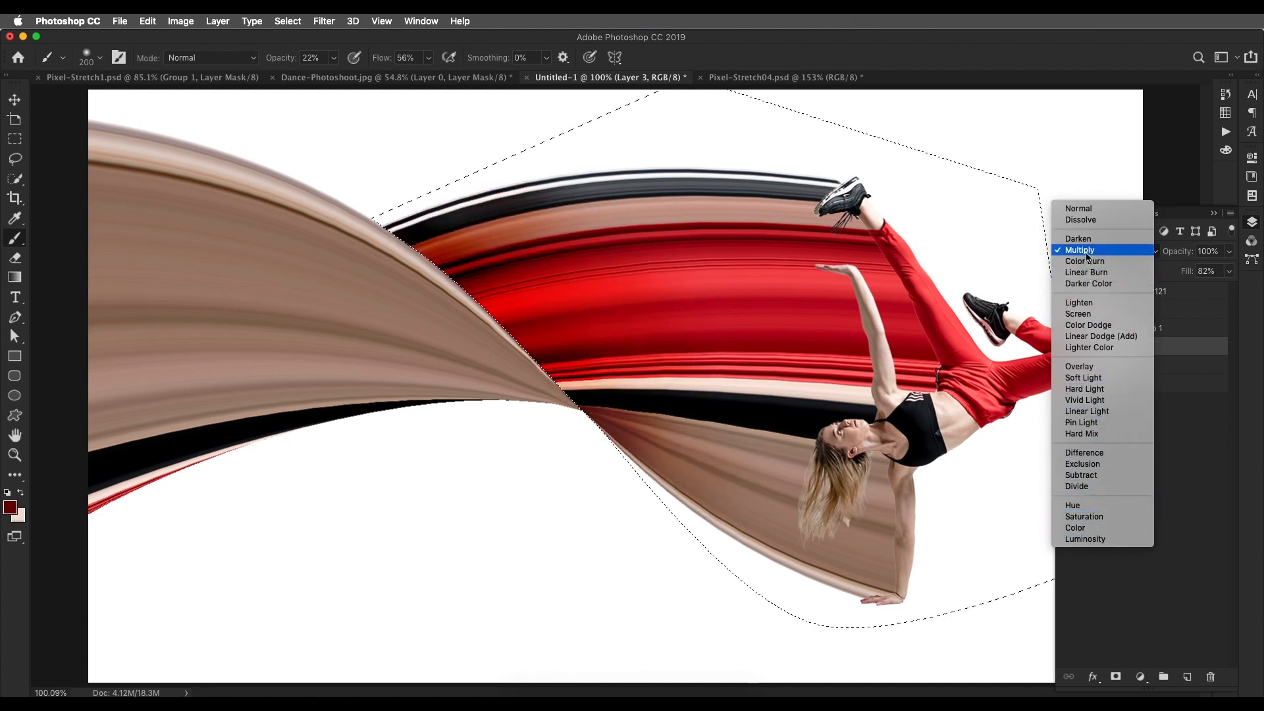
pyautogui.click(1187, 279)
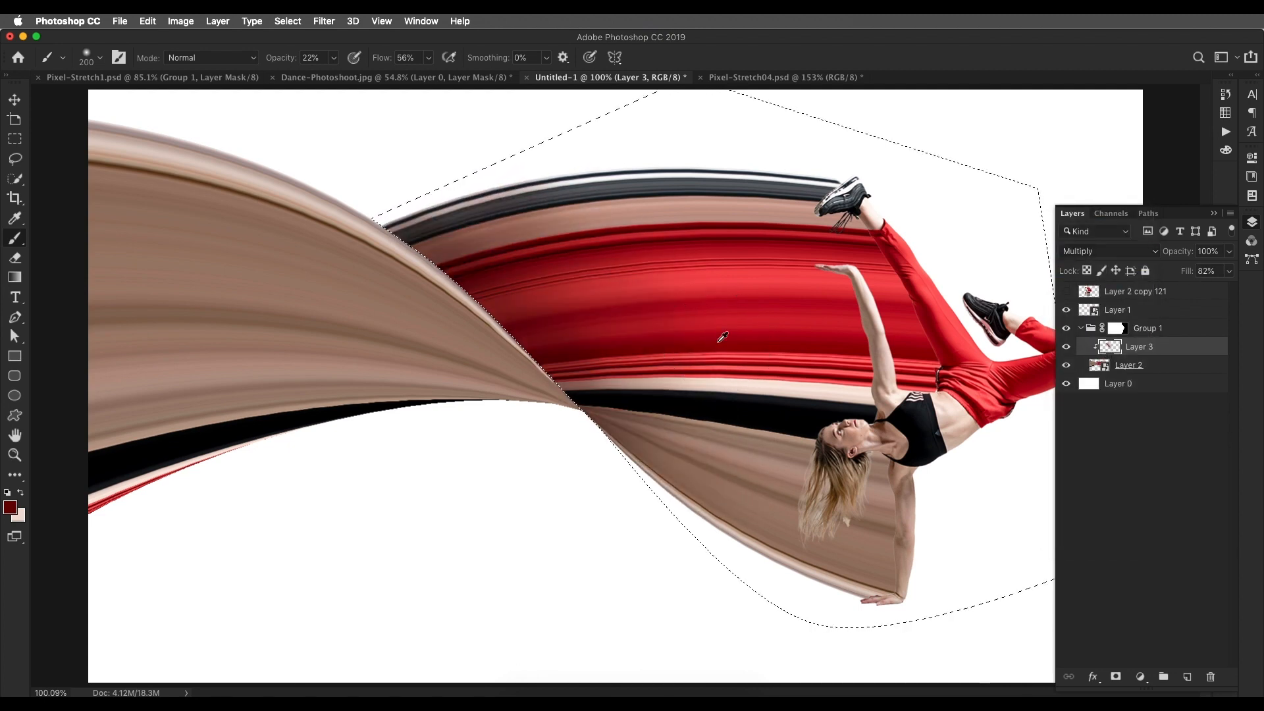
# Step: Add a new layer clipped above Layer 3 and set its blend mode to Screen
pyautogui.scroll(-4, 721, 340)
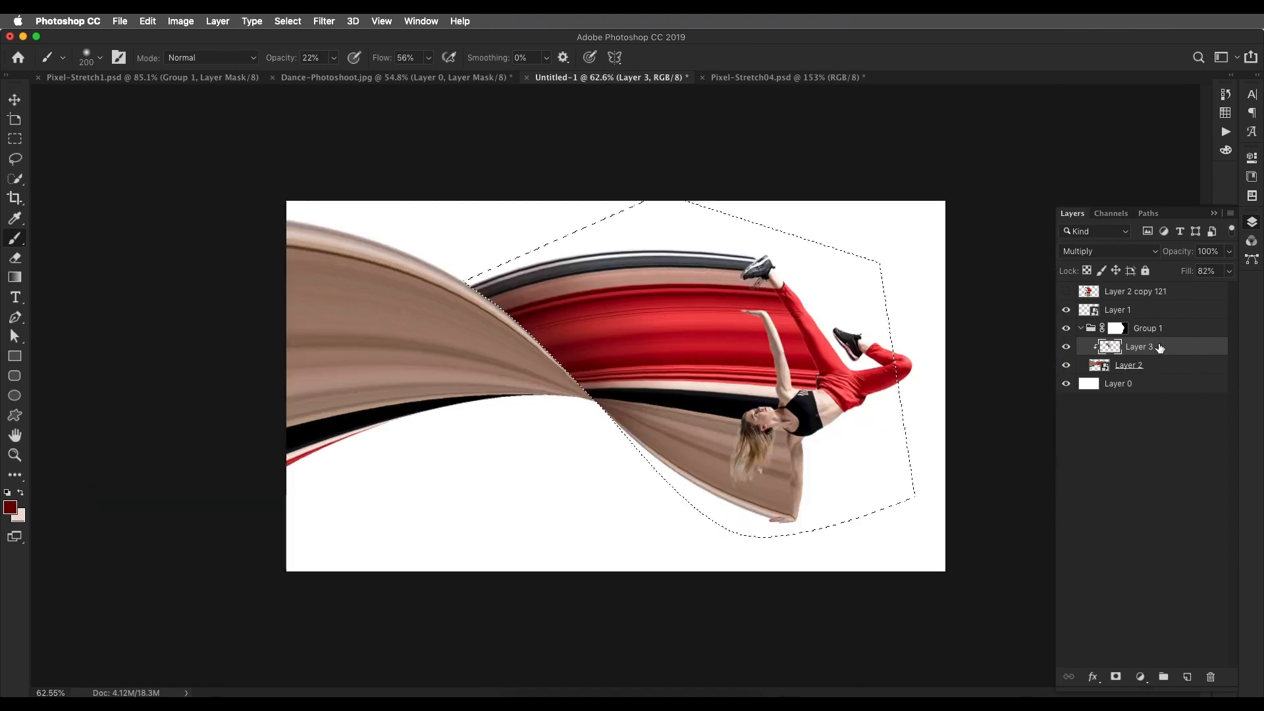
pyautogui.click(1188, 677)
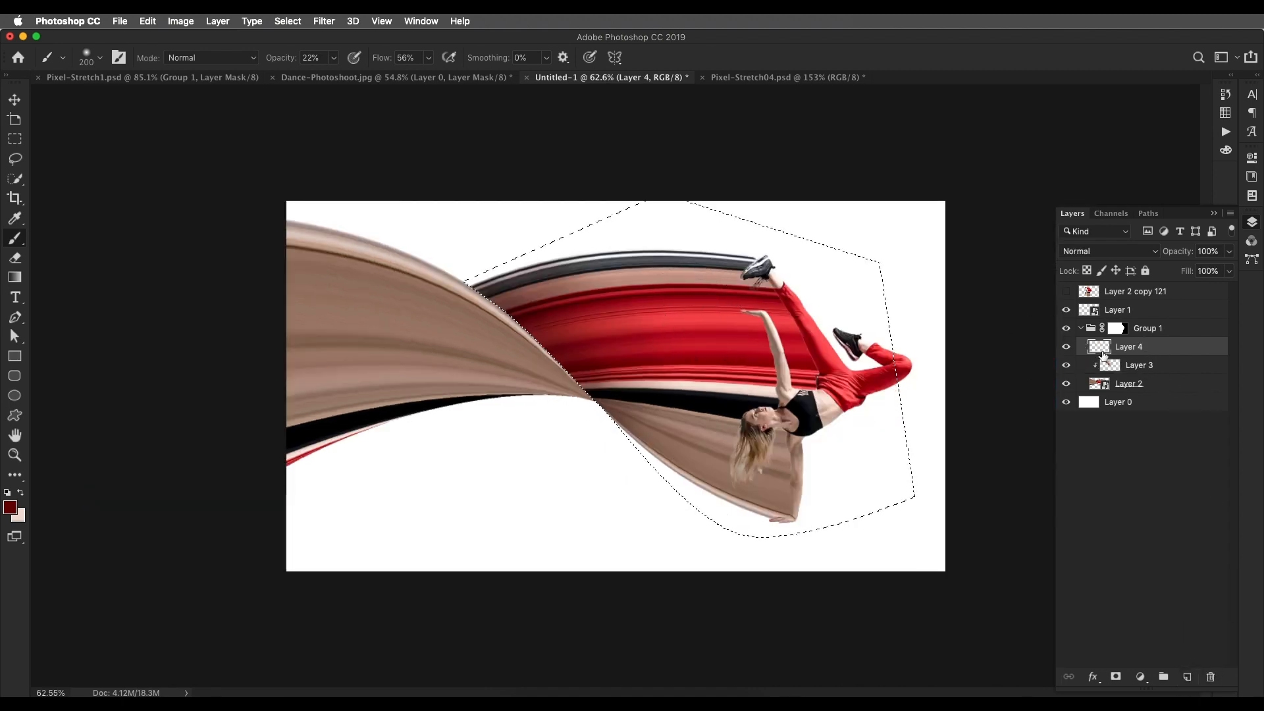
pyautogui.click(1106, 251)
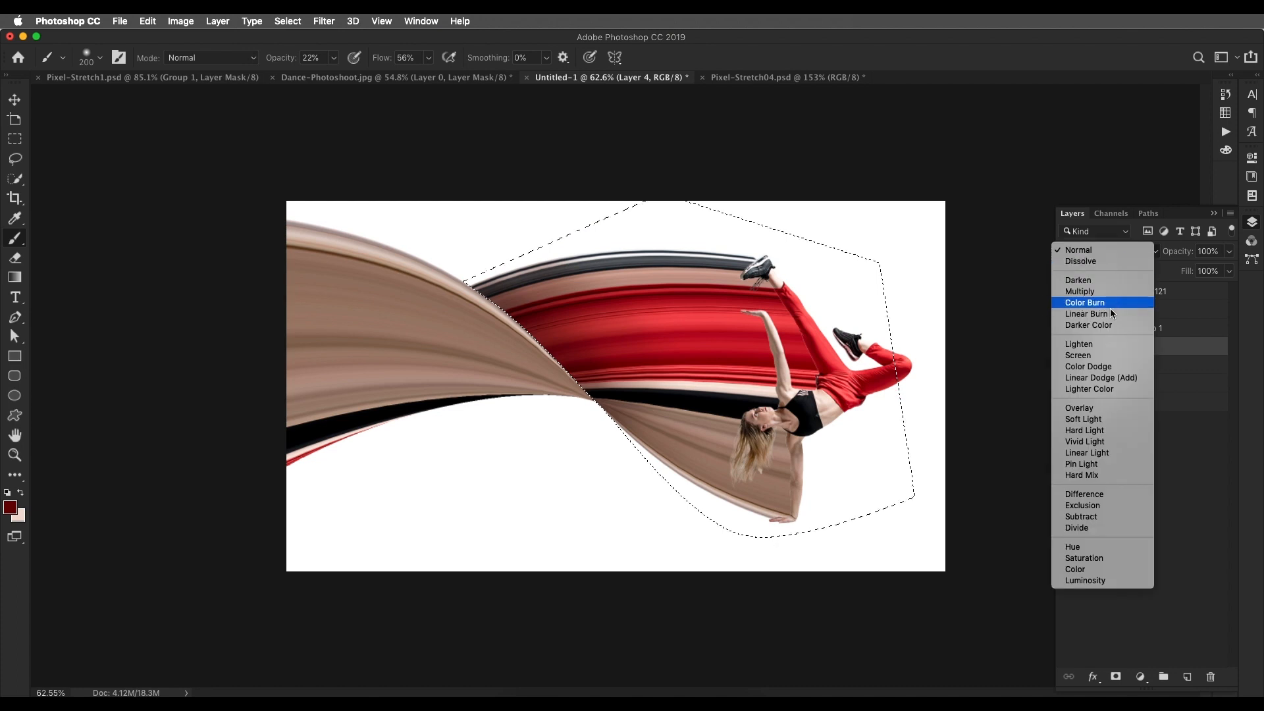
pyautogui.click(1087, 356)
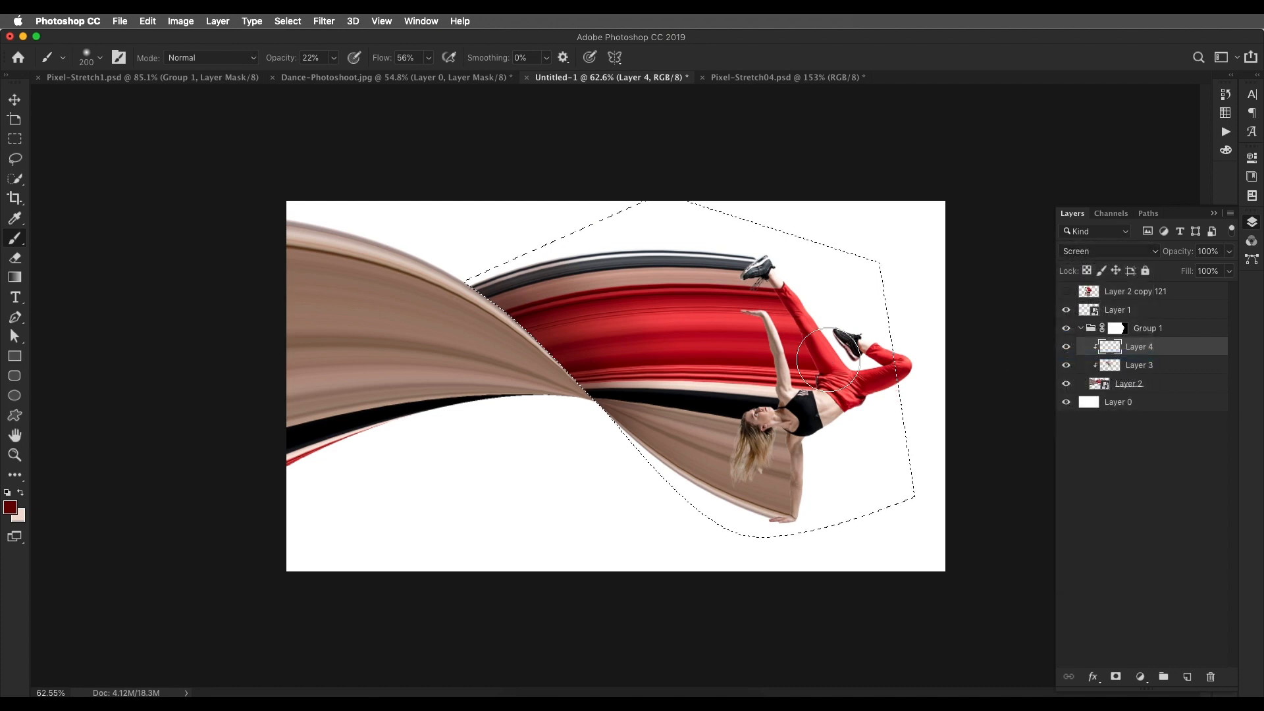
# Step: Sample bright red from the stripes and brush a highlight over the red band at 44% opacity with a 500 px brush
pyautogui.moveTo(717, 315)
pyautogui.mouseDown()
pyautogui.moveTo(682, 318)
pyautogui.moveTo(719, 316)
pyautogui.mouseUp()
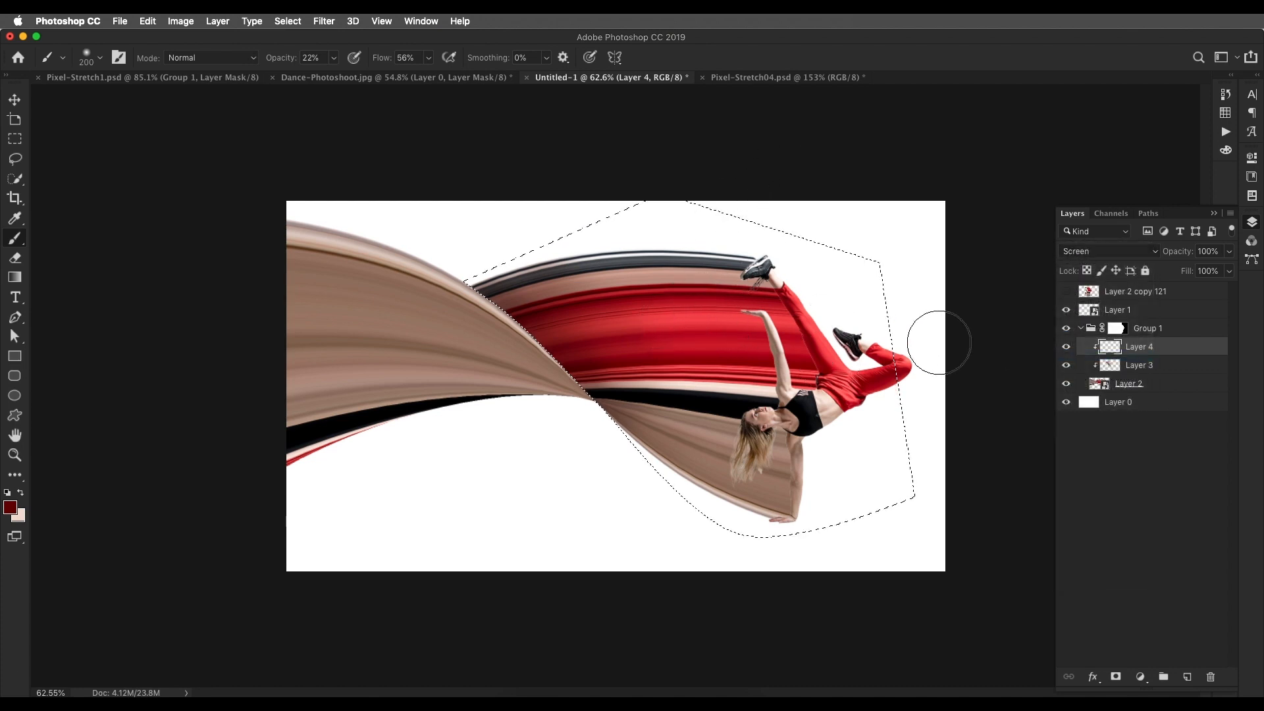
pyautogui.press('i')
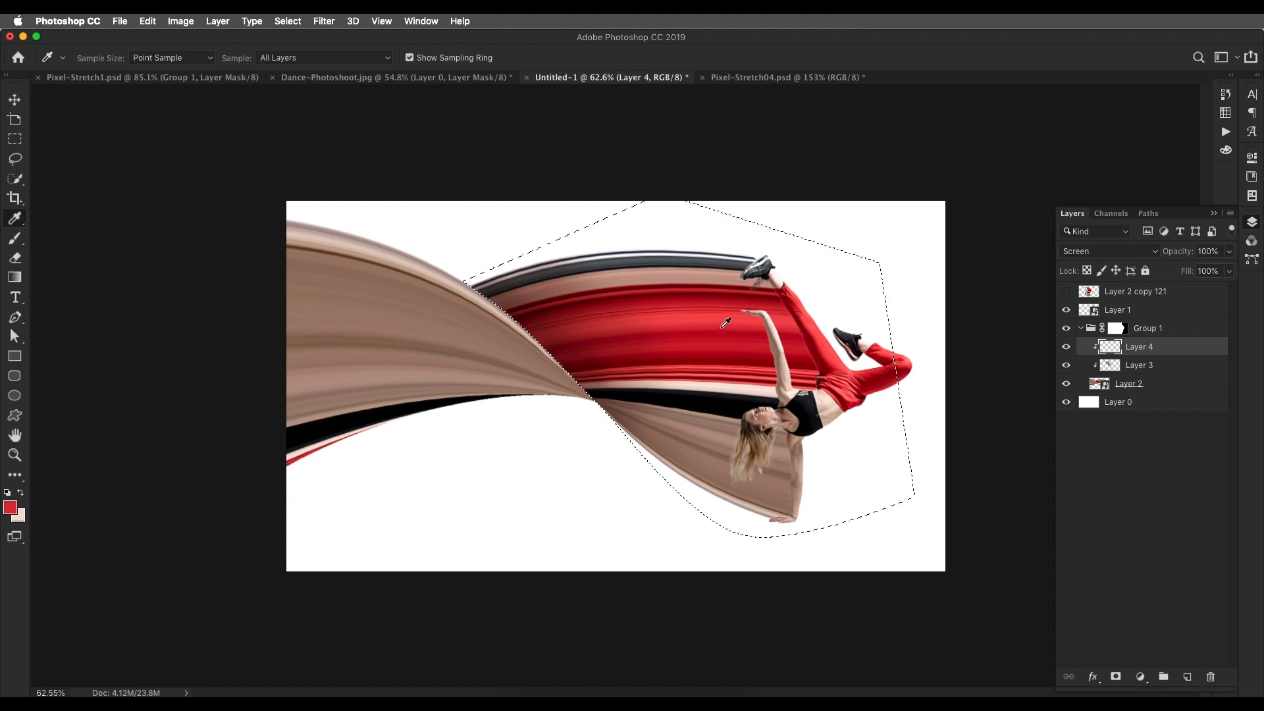
pyautogui.press('b')
pyautogui.press('4')
pyautogui.press('4')
pyautogui.press(']')
pyautogui.press(']')
pyautogui.press(']')
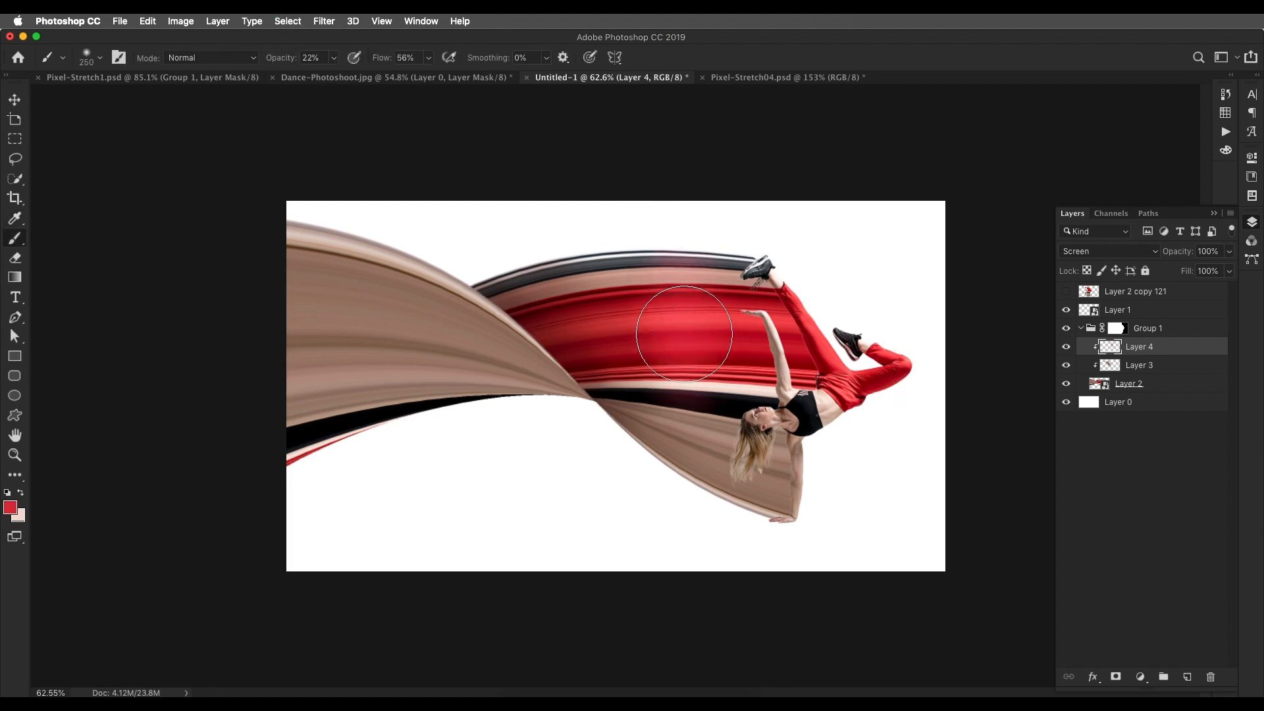
pyautogui.moveTo(655, 395)
pyautogui.mouseDown()
pyautogui.moveTo(719, 411)
pyautogui.moveTo(646, 395)
pyautogui.mouseUp()
pyautogui.scroll(3, 659, 336)
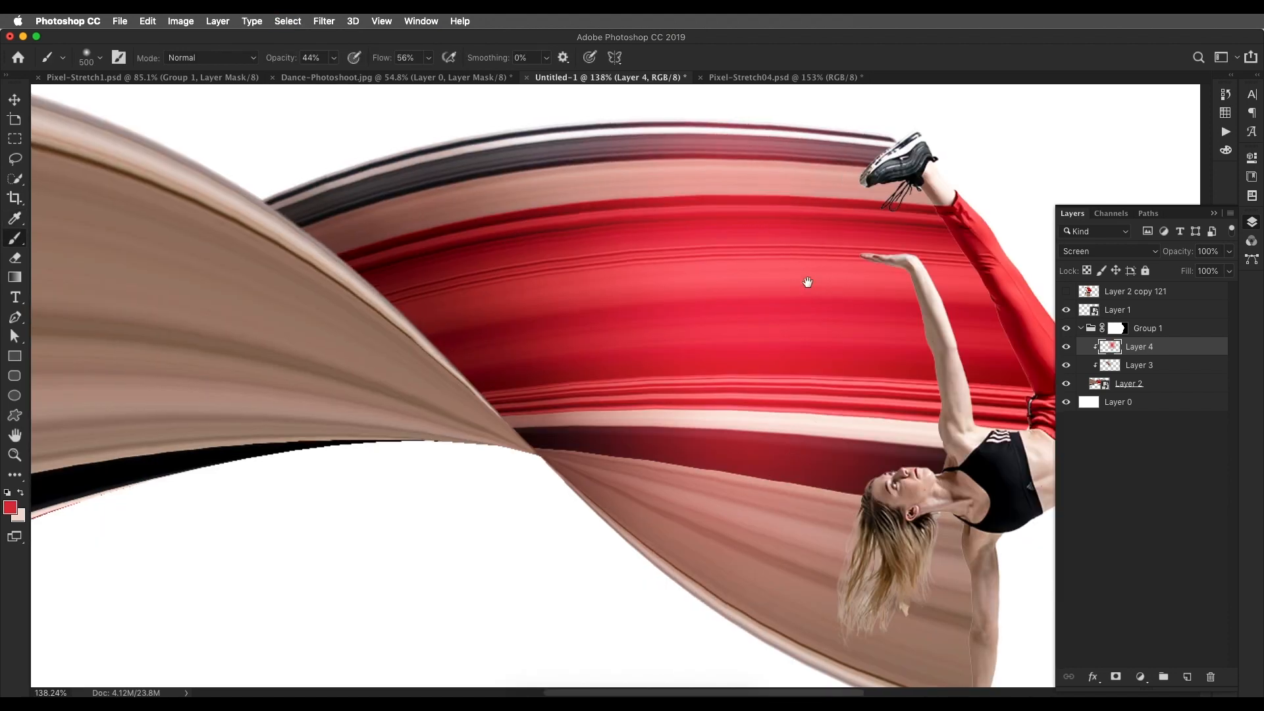
# Step: Sample light beige from the front ribbon's upper edge and brush a highlight across its brown stripes at 44% opacity
pyautogui.scroll(3, 659, 336)
pyautogui.press('[')
pyautogui.press('[')
pyautogui.press('[')
pyautogui.press('[')
pyautogui.press('[')
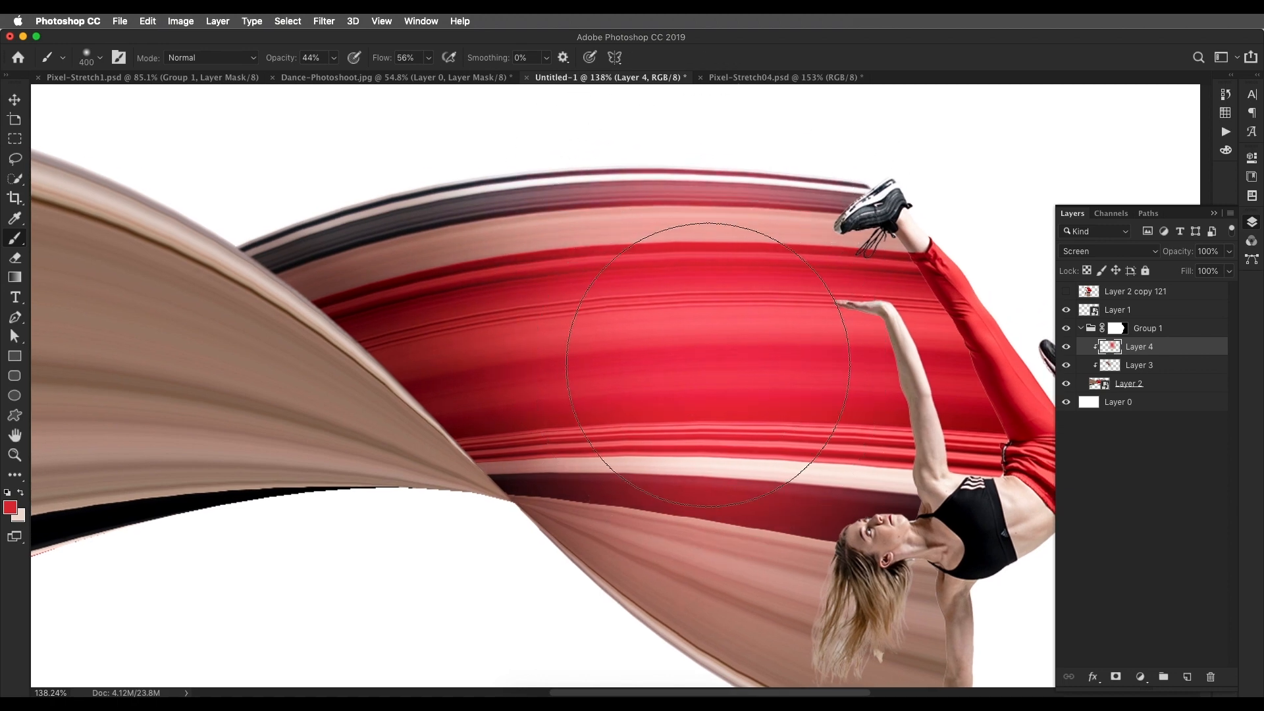
pyautogui.hscroll(-10, 546, 389)
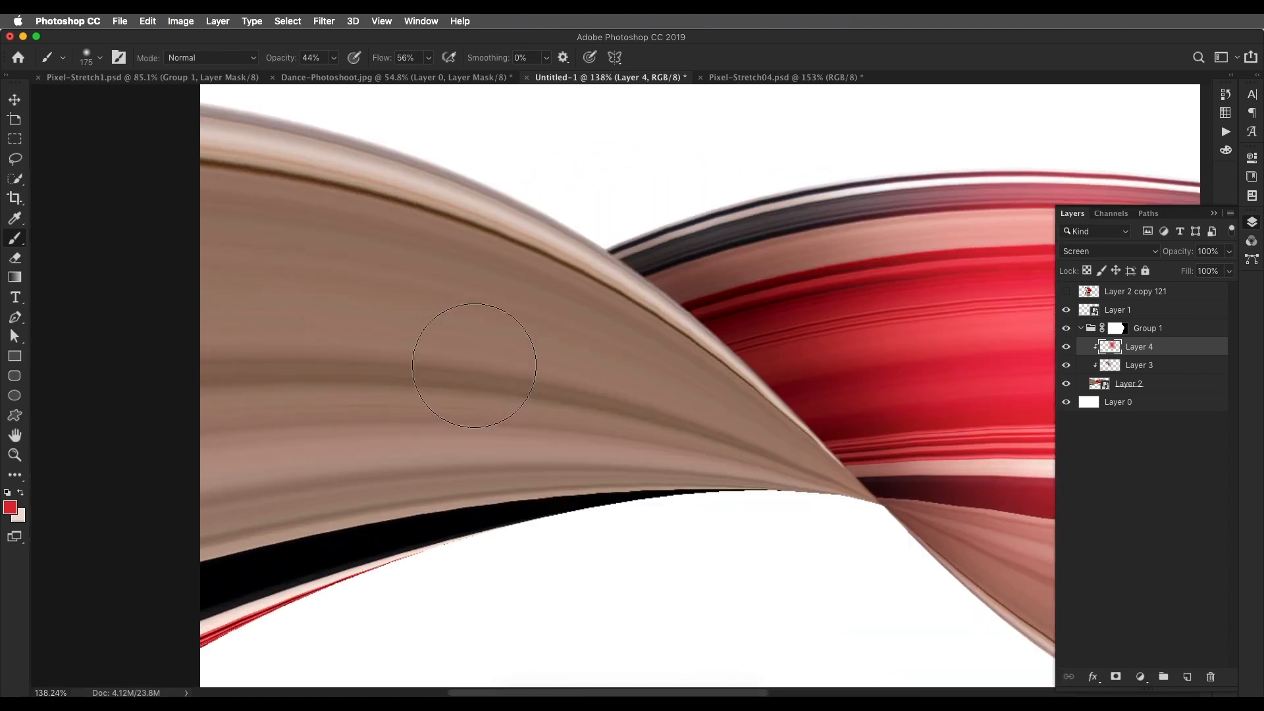
pyautogui.press('i')
pyautogui.moveTo(493, 212); pyautogui.dragTo(468, 297)
pyautogui.press('b')
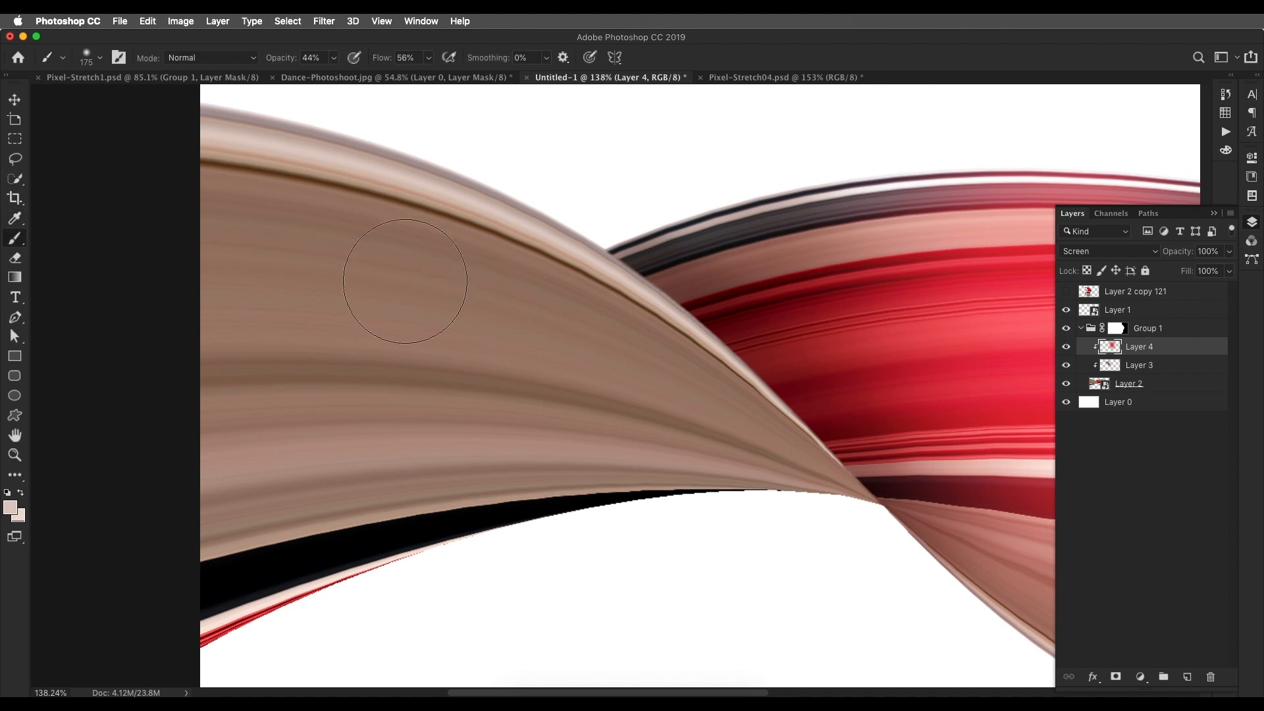
pyautogui.moveTo(409, 429)
pyautogui.mouseDown()
pyautogui.moveTo(493, 264)
pyautogui.moveTo(523, 325)
pyautogui.mouseUp()
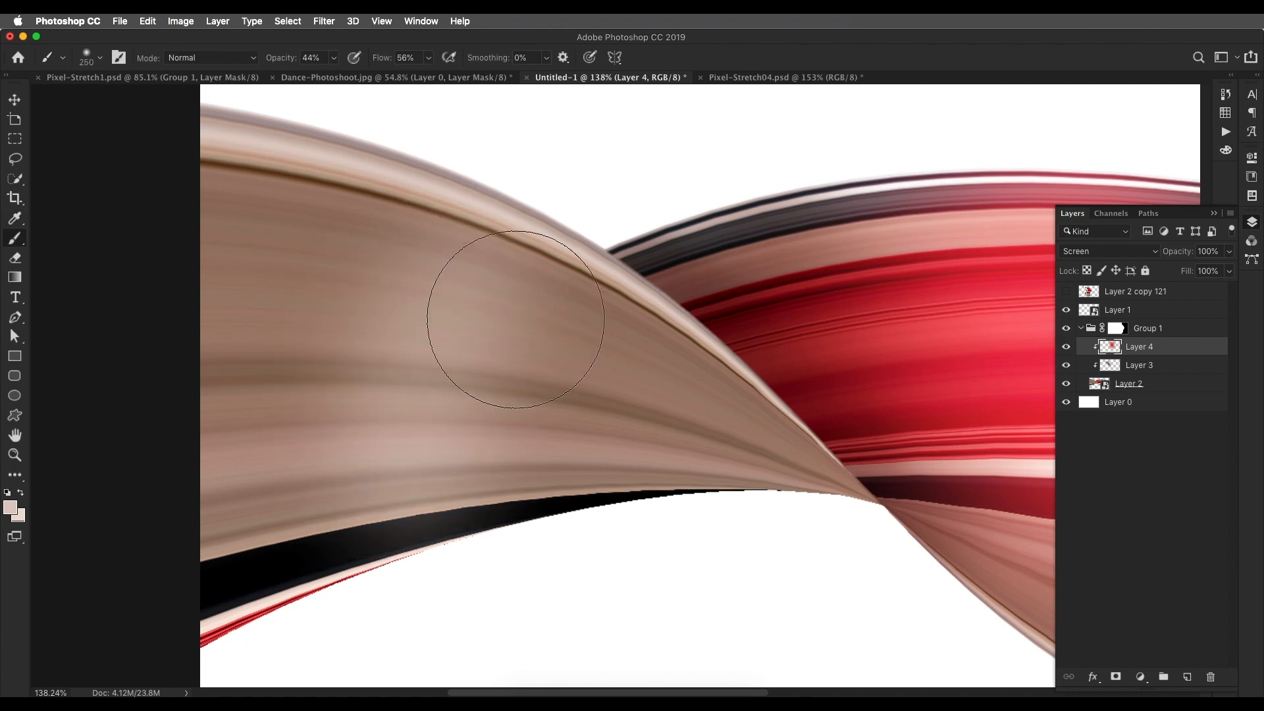
# Step: Rework the soft beige highlight across the front ribbon and its black stripe, and lower the brush opacity to 11%
pyautogui.press('super+0')
pyautogui.moveTo(369, 263); pyautogui.dragTo(296, 465)
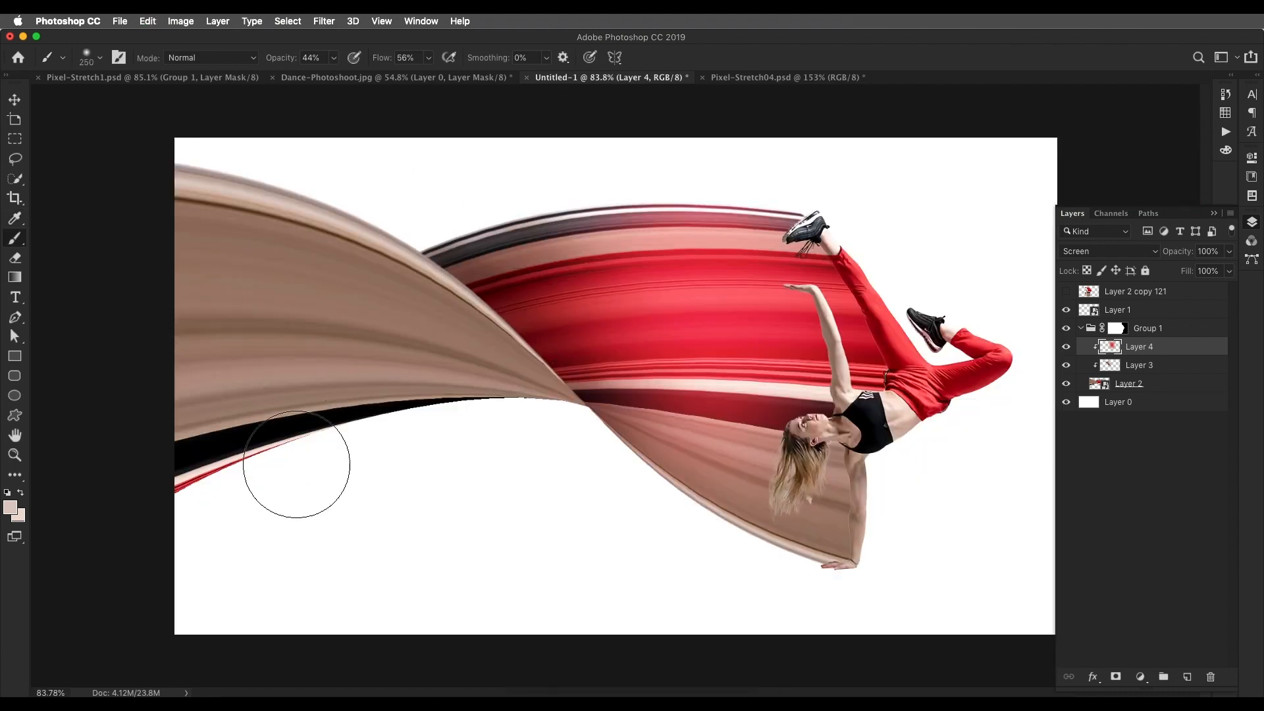
pyautogui.press('super+z')
pyautogui.scroll(1, 457, 187)
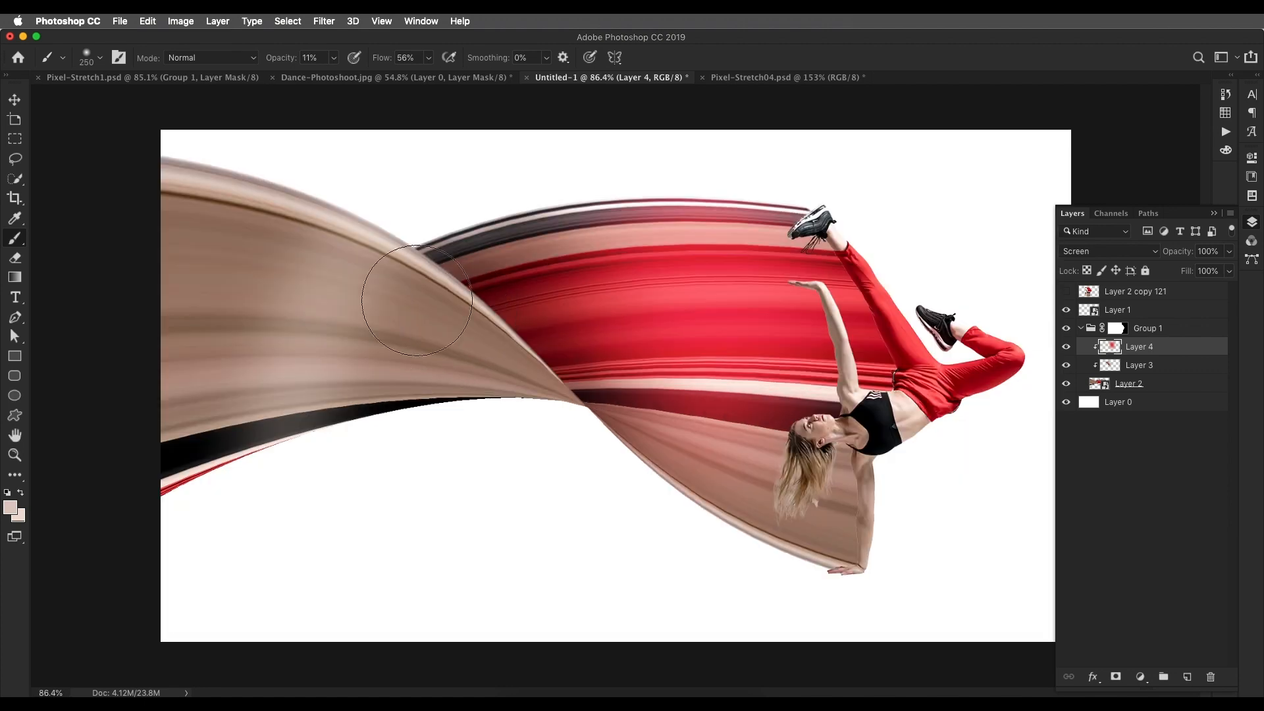
pyautogui.press('1')
pyautogui.press('1')
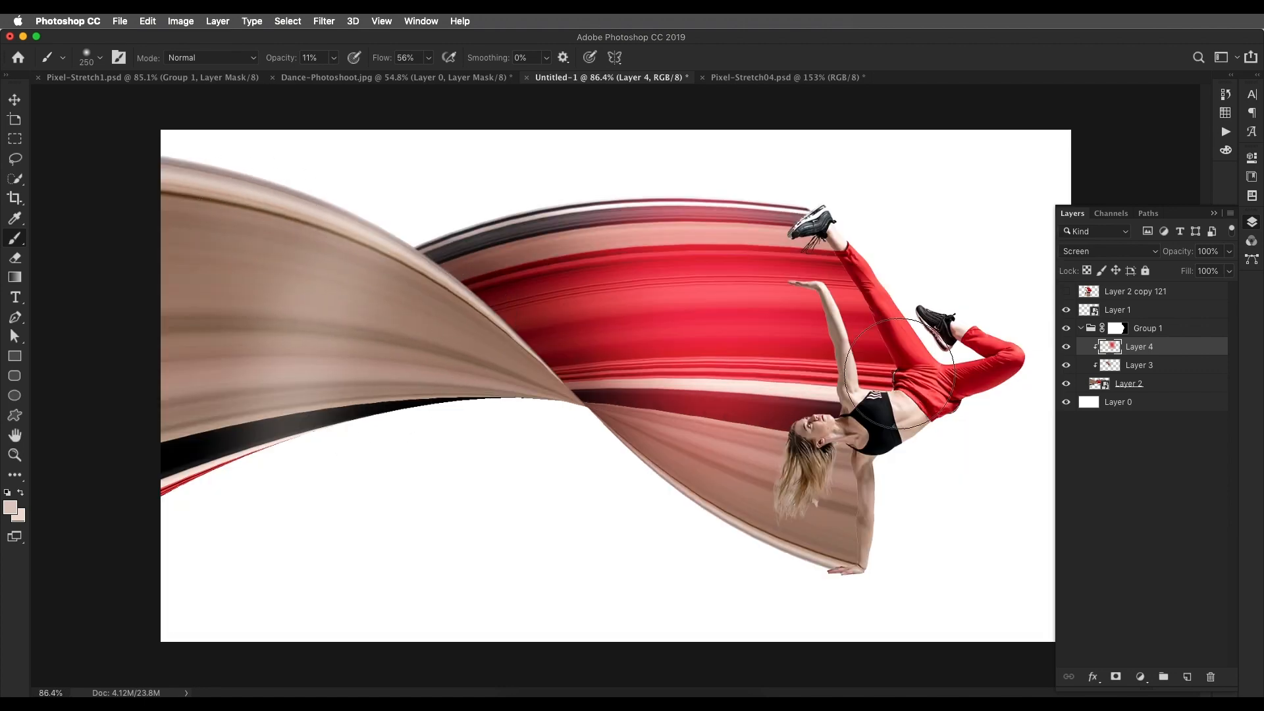
# Step: Add another clipped layer above Layer 4 and set its blend mode to Linear Dodge (Add)
pyautogui.click(1188, 677)
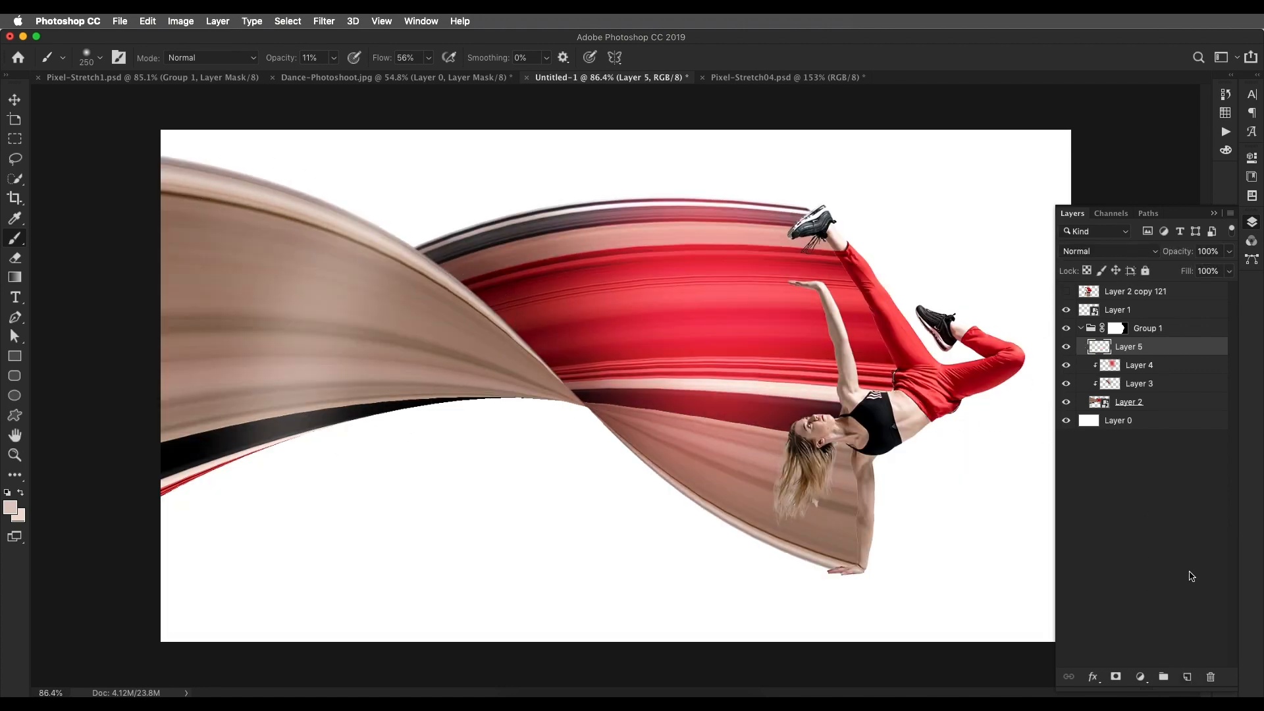
pyautogui.click(1108, 251)
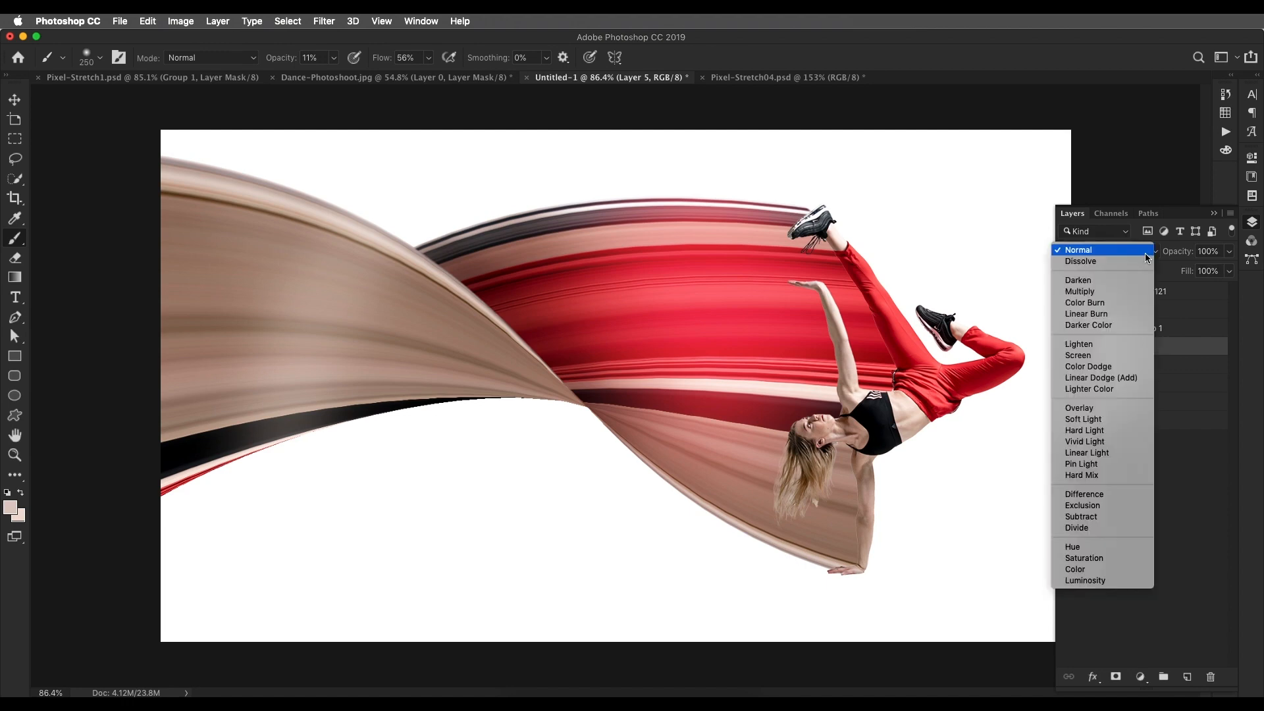
pyautogui.click(1093, 378)
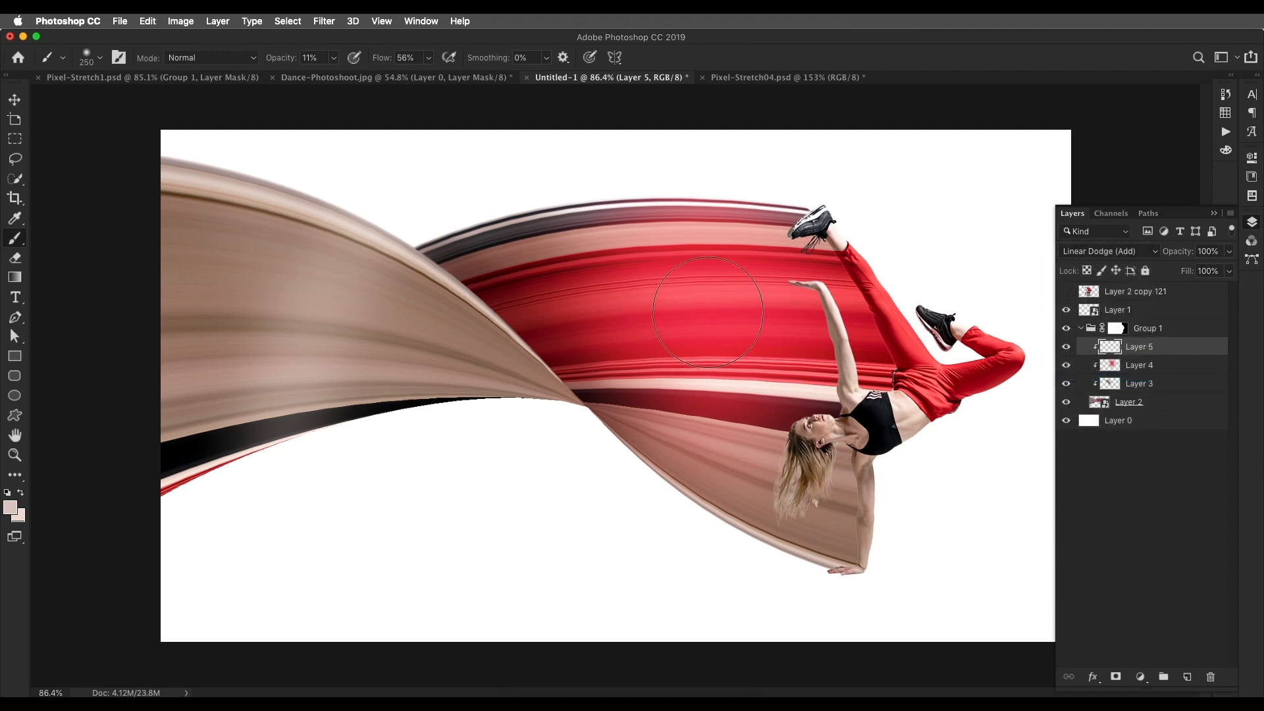
# Step: Sample pale pink from the light stripe beside the dancer's arm and brush faint highlights over the rear and front ribbons at 11% opacity
pyautogui.press('i')
pyautogui.click(826, 394)
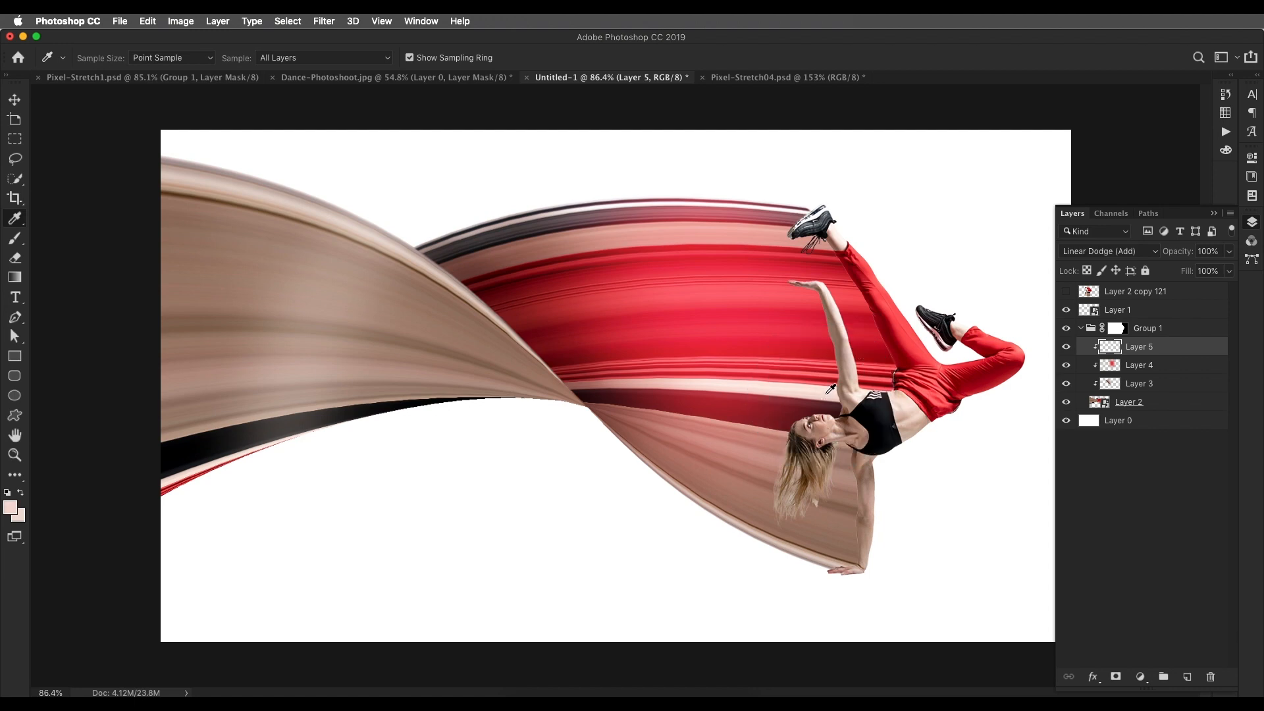
pyautogui.press('b')
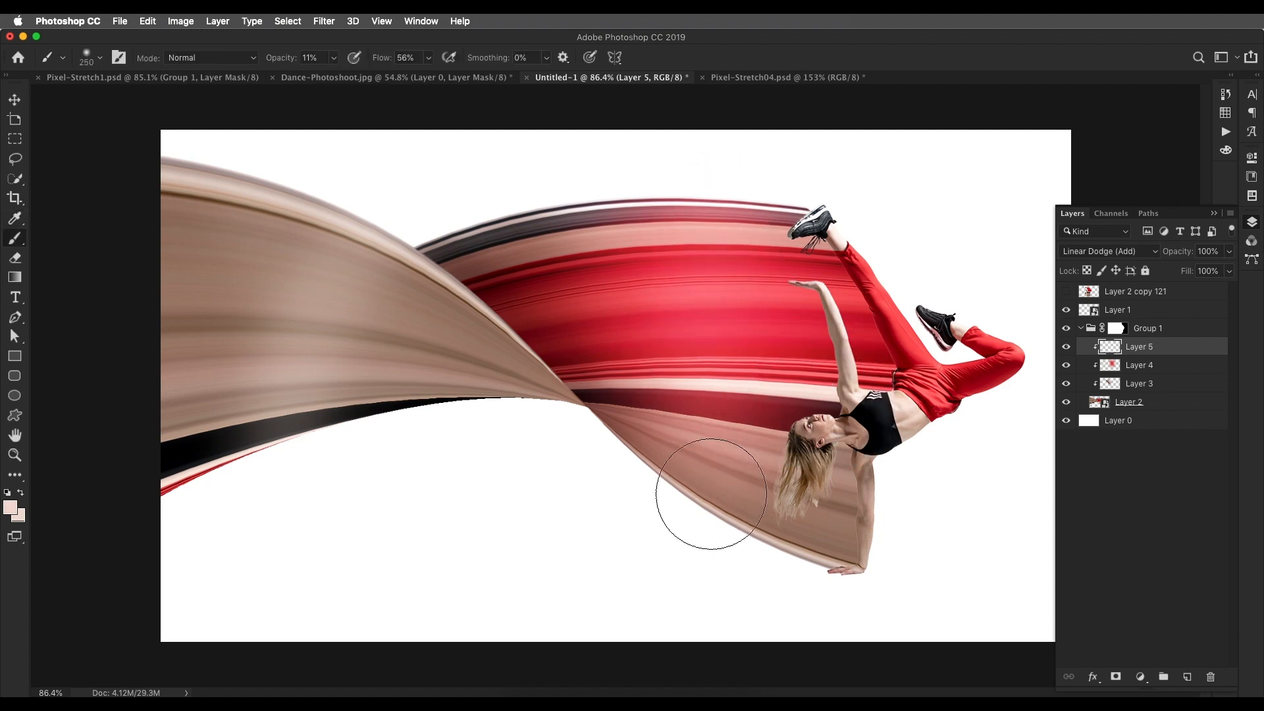
pyautogui.moveTo(686, 493); pyautogui.dragTo(728, 303)
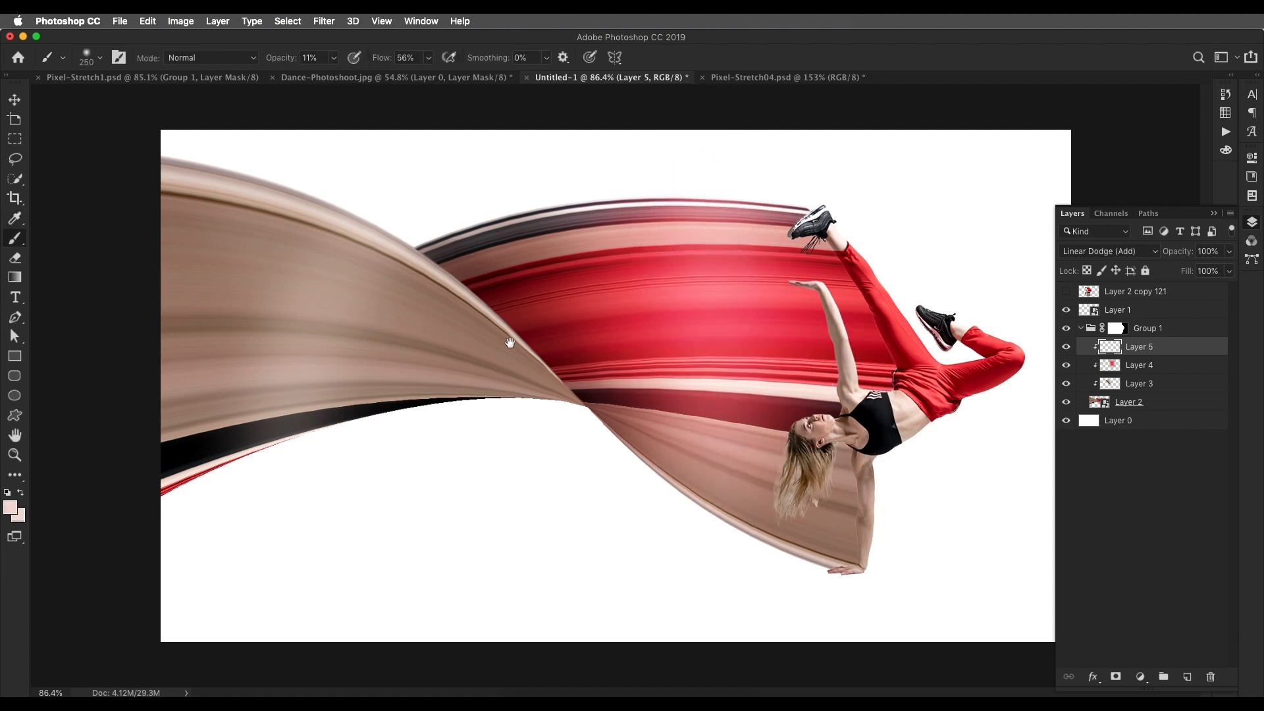
pyautogui.click(388, 312)
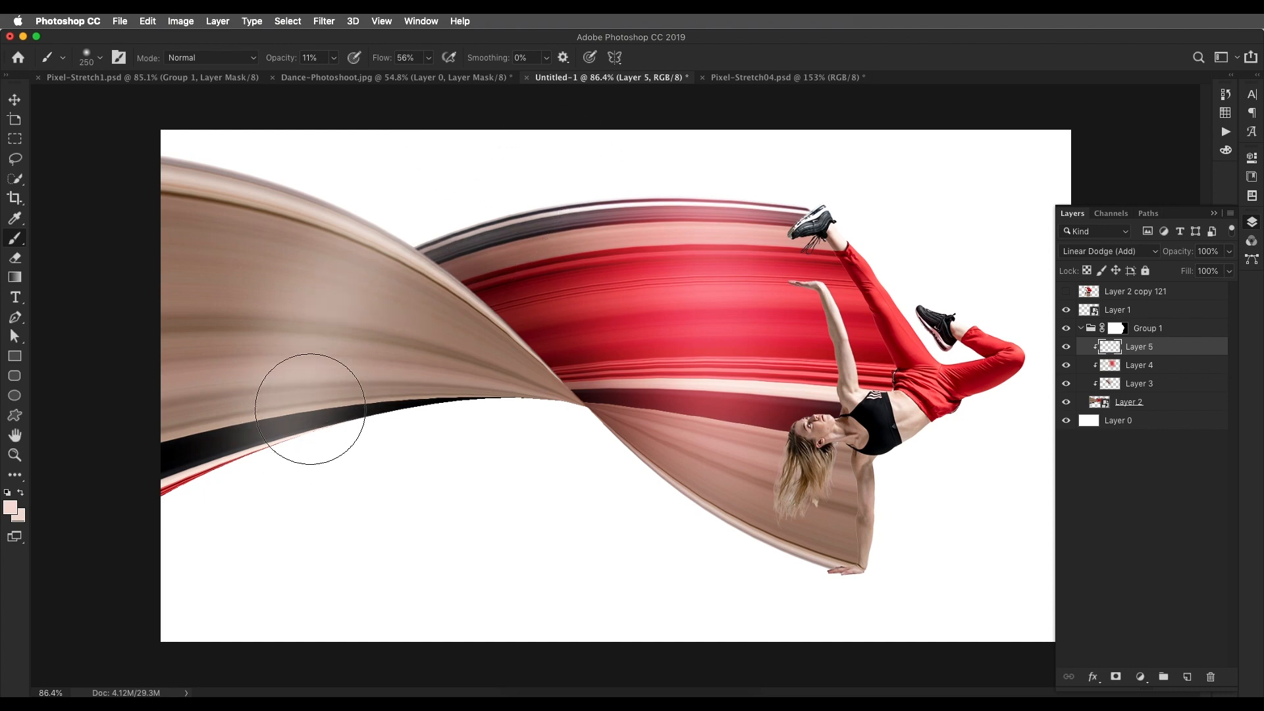
# Step: Try a narrow bright streak down across the front ribbon with a 70 px brush at 50% opacity
pyautogui.press('[')
pyautogui.press('[')
pyautogui.press('[')
pyautogui.press('[')
pyautogui.press('[')
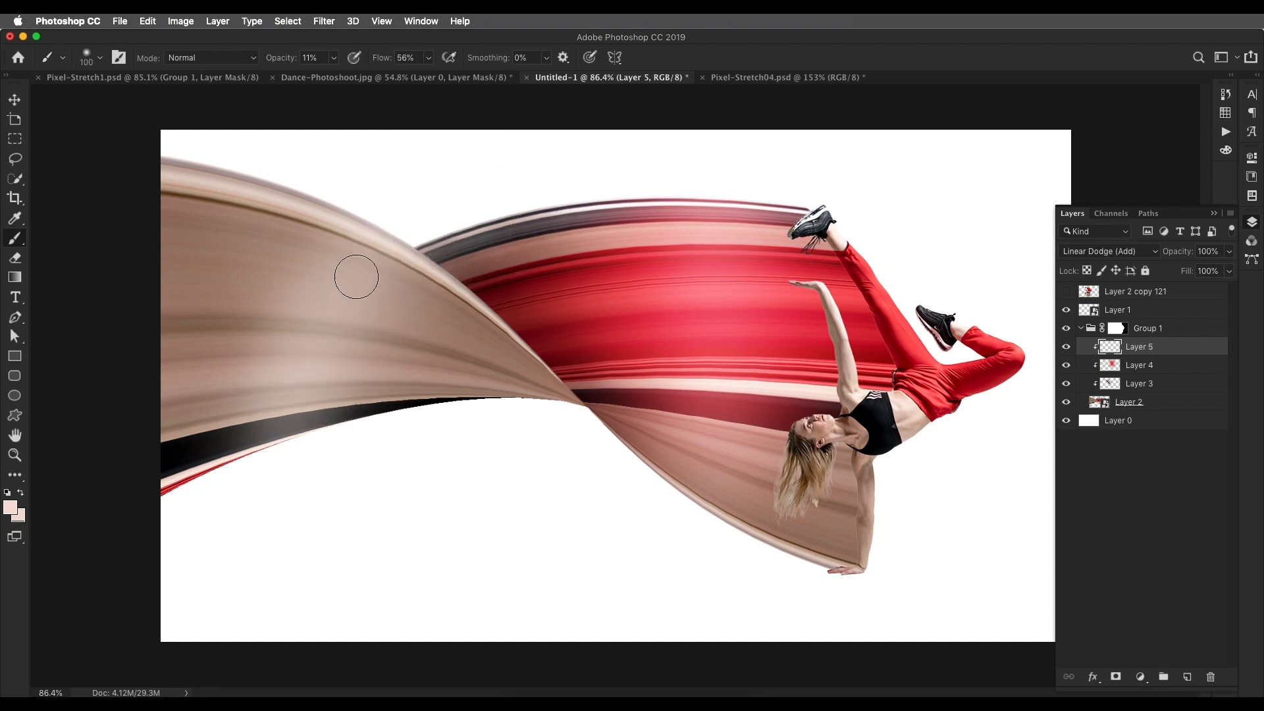
pyautogui.press('5')
pyautogui.moveTo(351, 275); pyautogui.dragTo(291, 484)
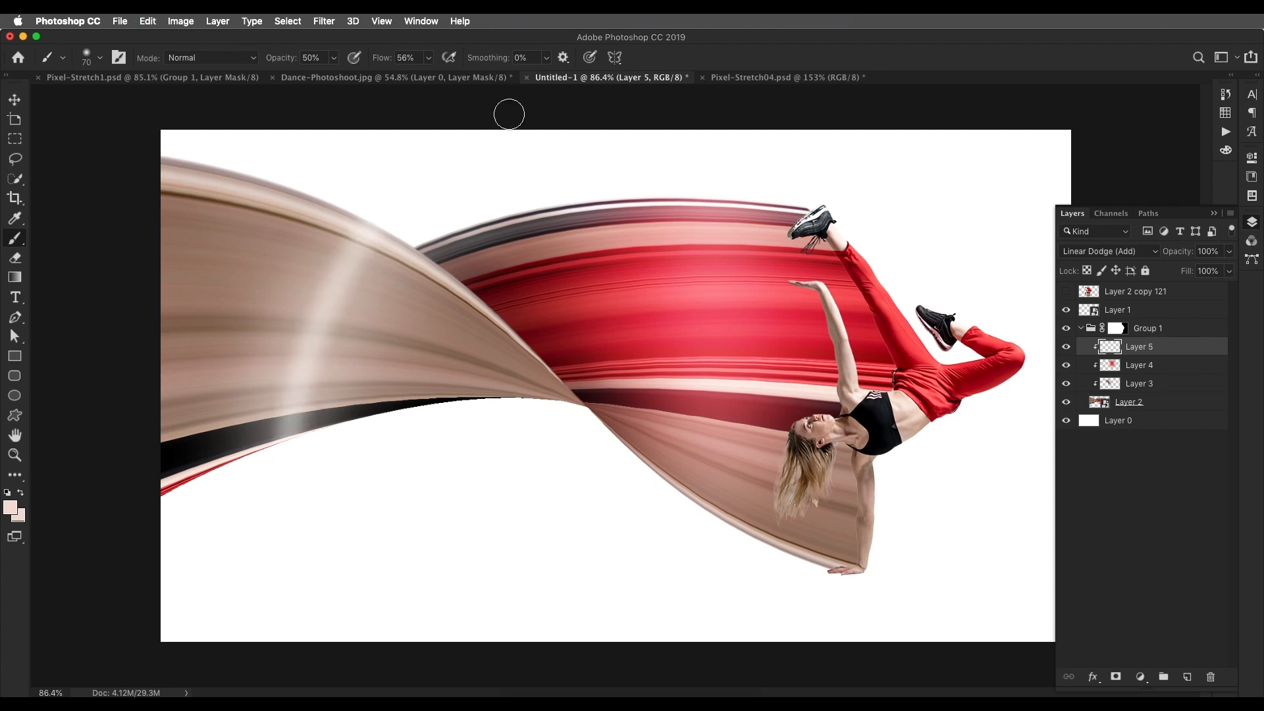
# Step: Brush a softer highlight down the front ribbon at 100 px and 33% opacity, and widen it at 150 px and 11%
pyautogui.press(']')
pyautogui.press(']')
pyautogui.press('3')
pyautogui.press('3')
pyautogui.press('super+minus')
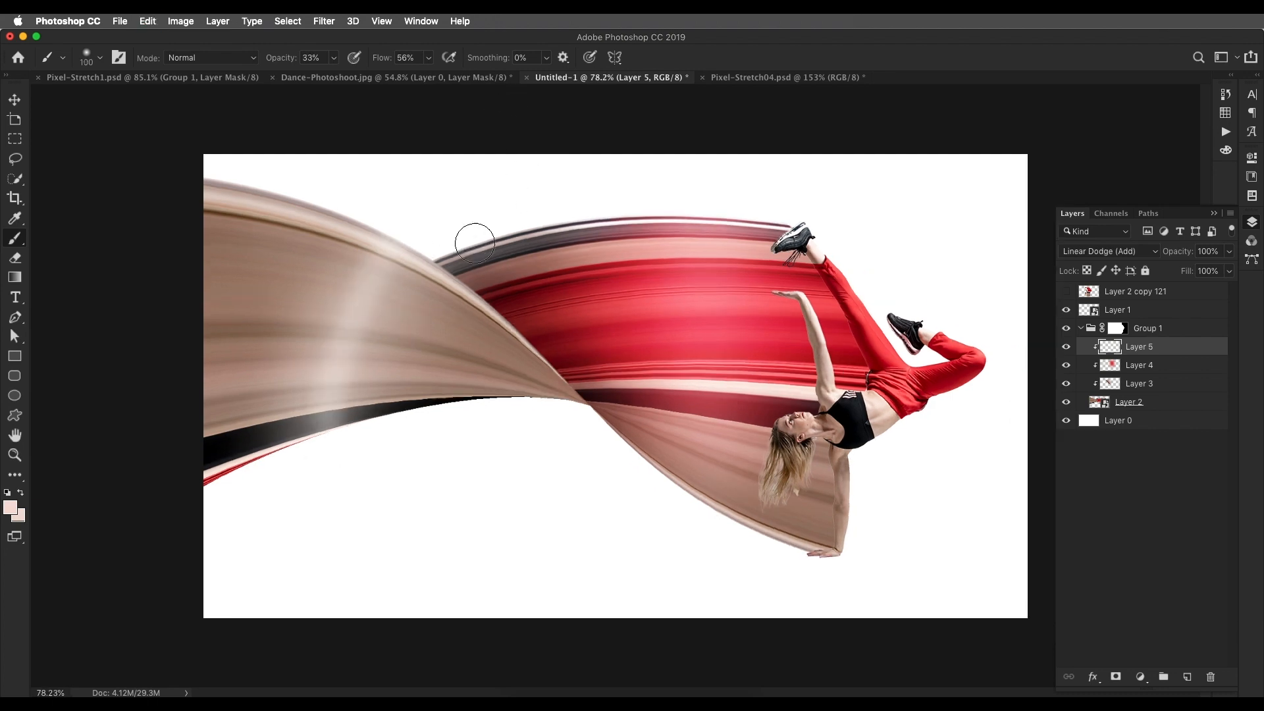
pyautogui.press('1')
pyautogui.press('1')
pyautogui.press(']')
pyautogui.press(']')
pyautogui.scroll(-5, 619, 305)
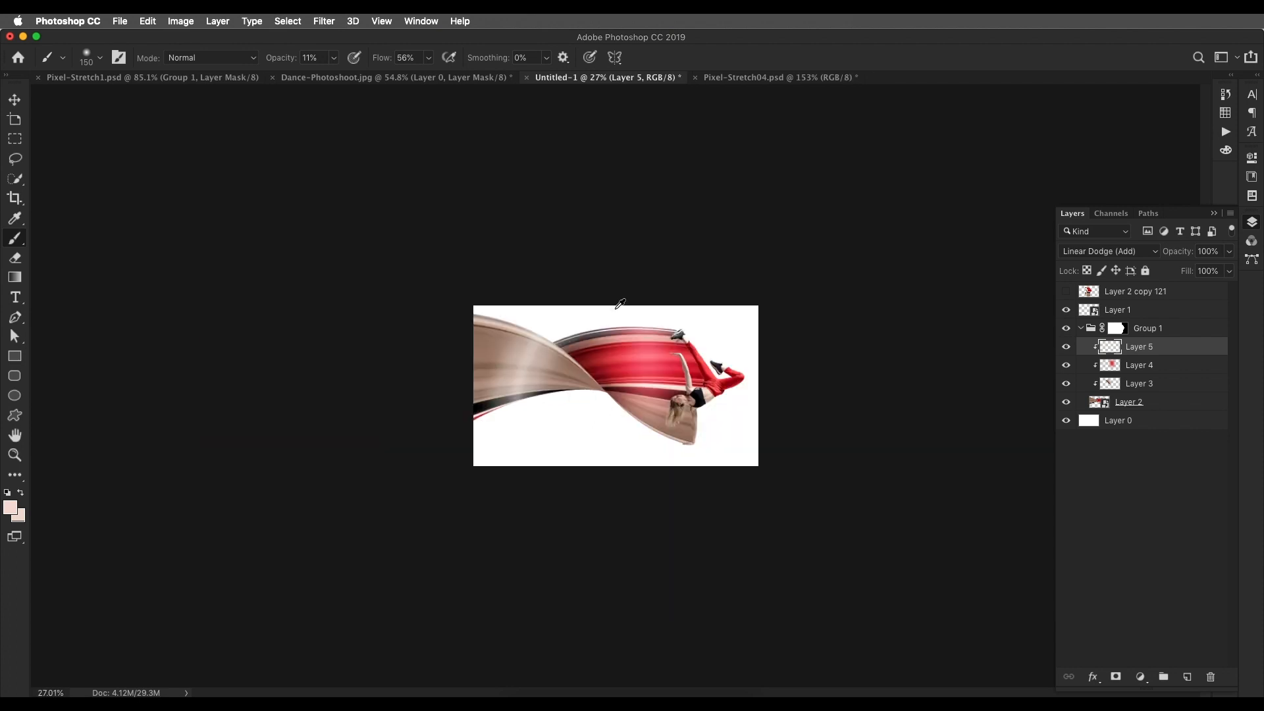
pyautogui.scroll(5, 620, 304)
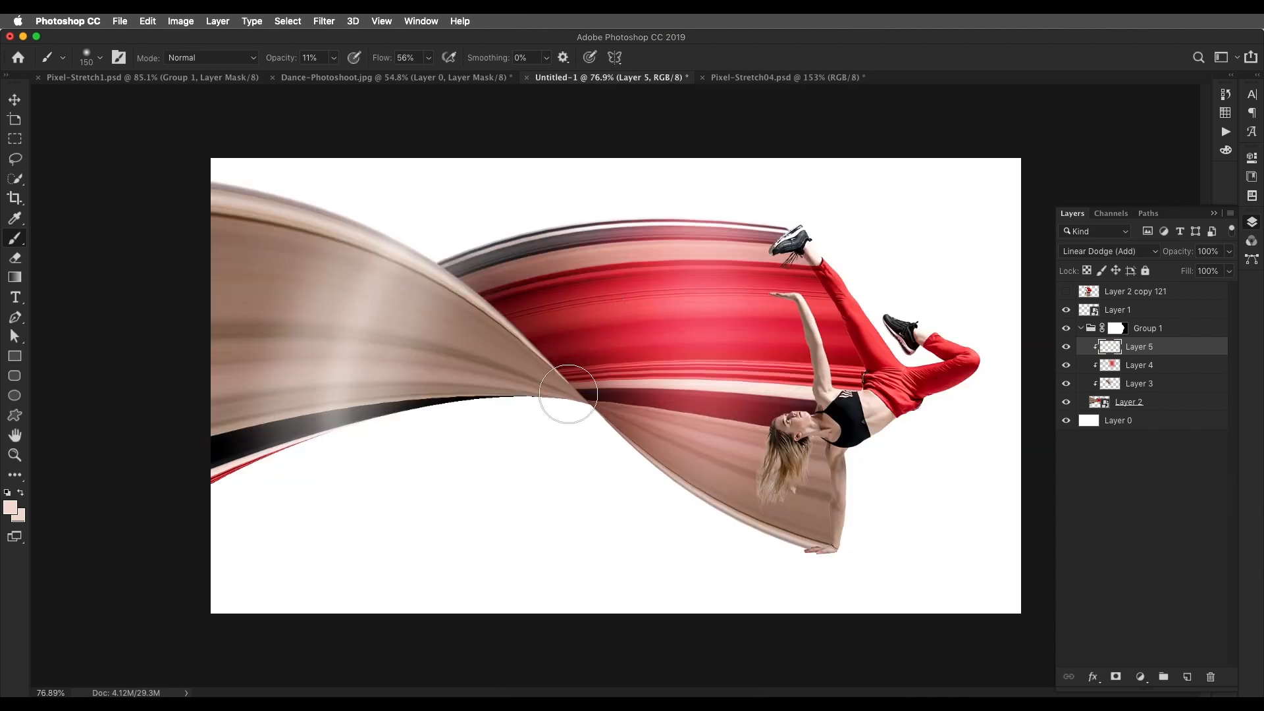
pyautogui.moveTo(367, 263); pyautogui.dragTo(388, 342)
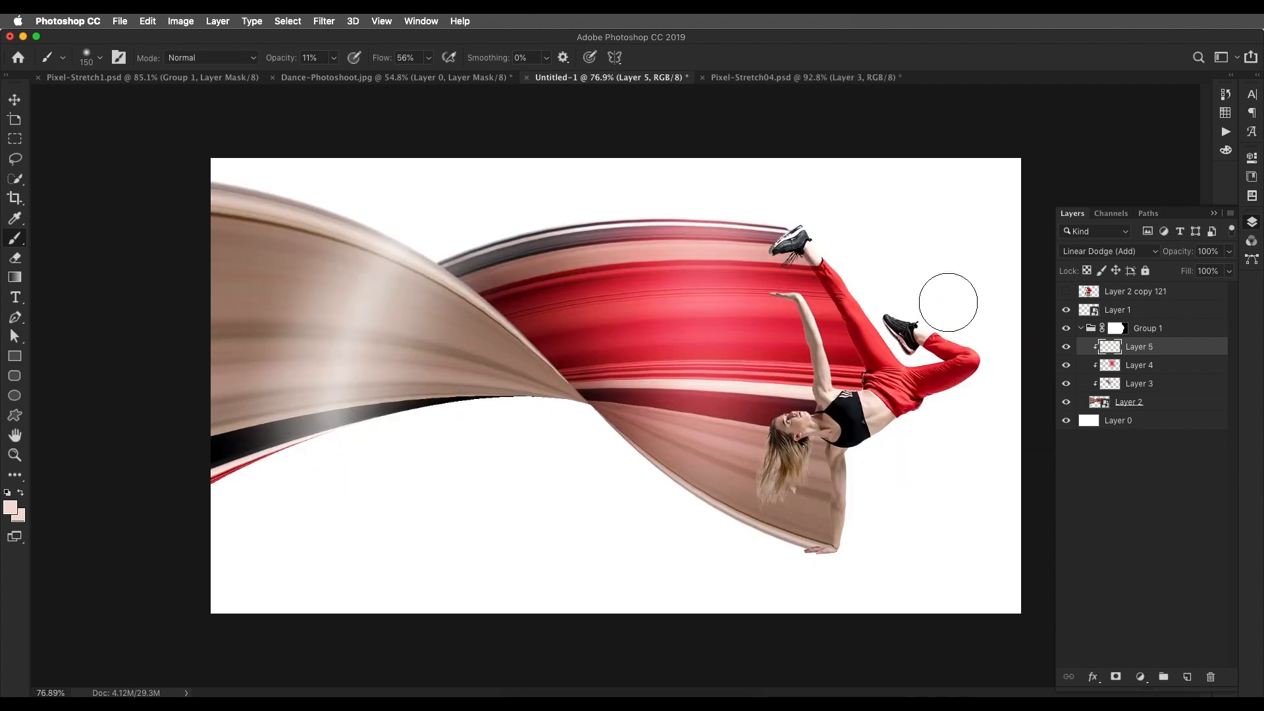
# Step: Change Layer 4's blend mode to Overlay
pyautogui.click(1146, 367)
pyautogui.click(1130, 253)
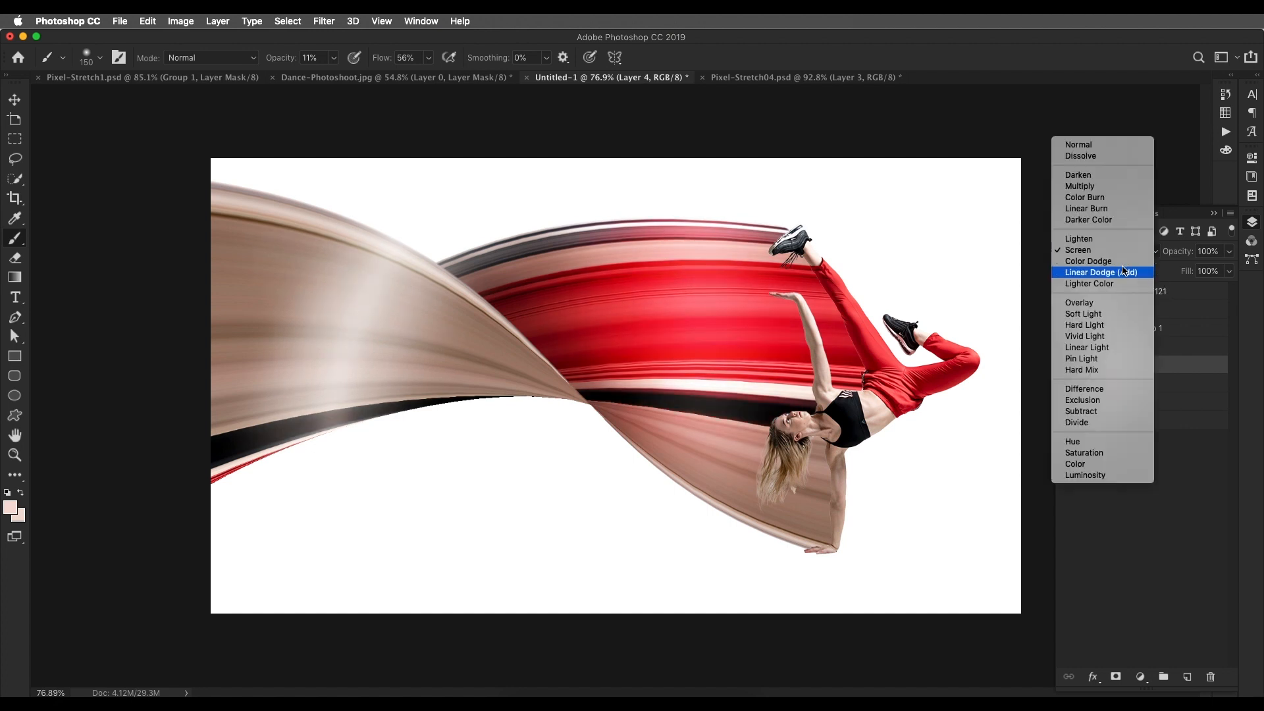
pyautogui.click(1109, 301)
# Step: Sample pale pink from the light stripe above the black band and brighten the front ribbon with a 400 px brush at 11% opacity
pyautogui.press('i')
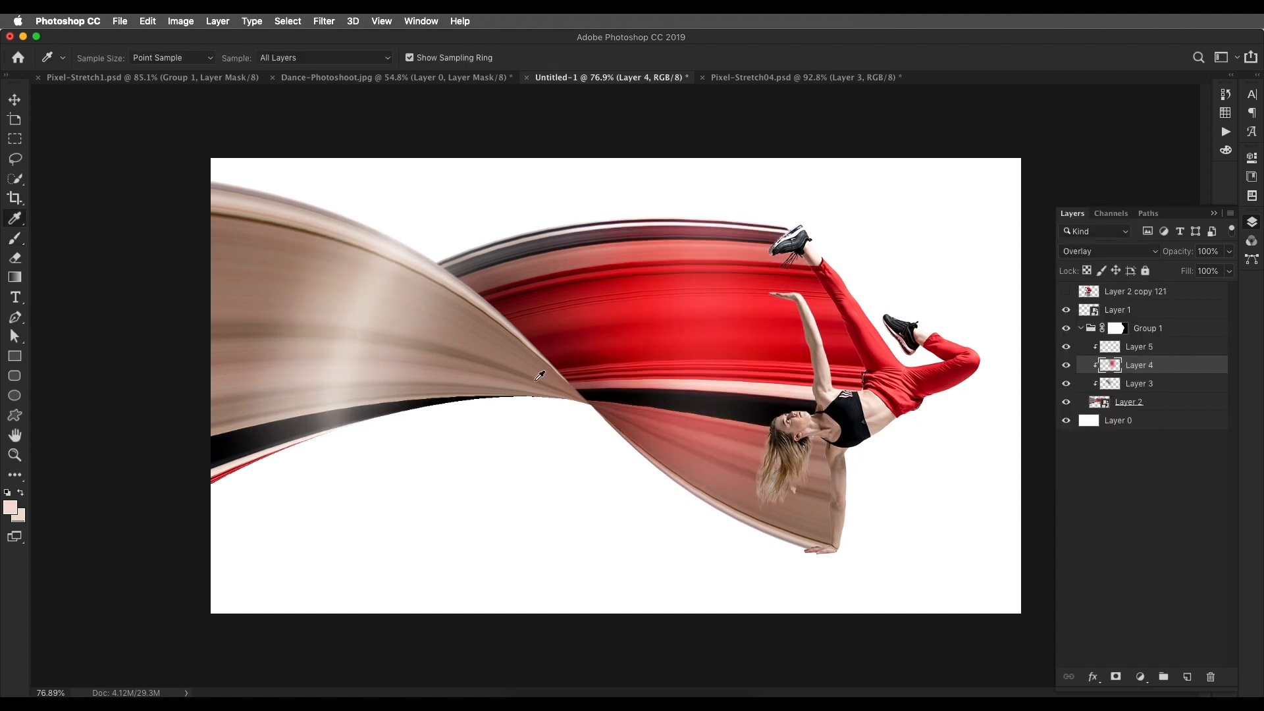
pyautogui.click(501, 349)
pyautogui.click(764, 389)
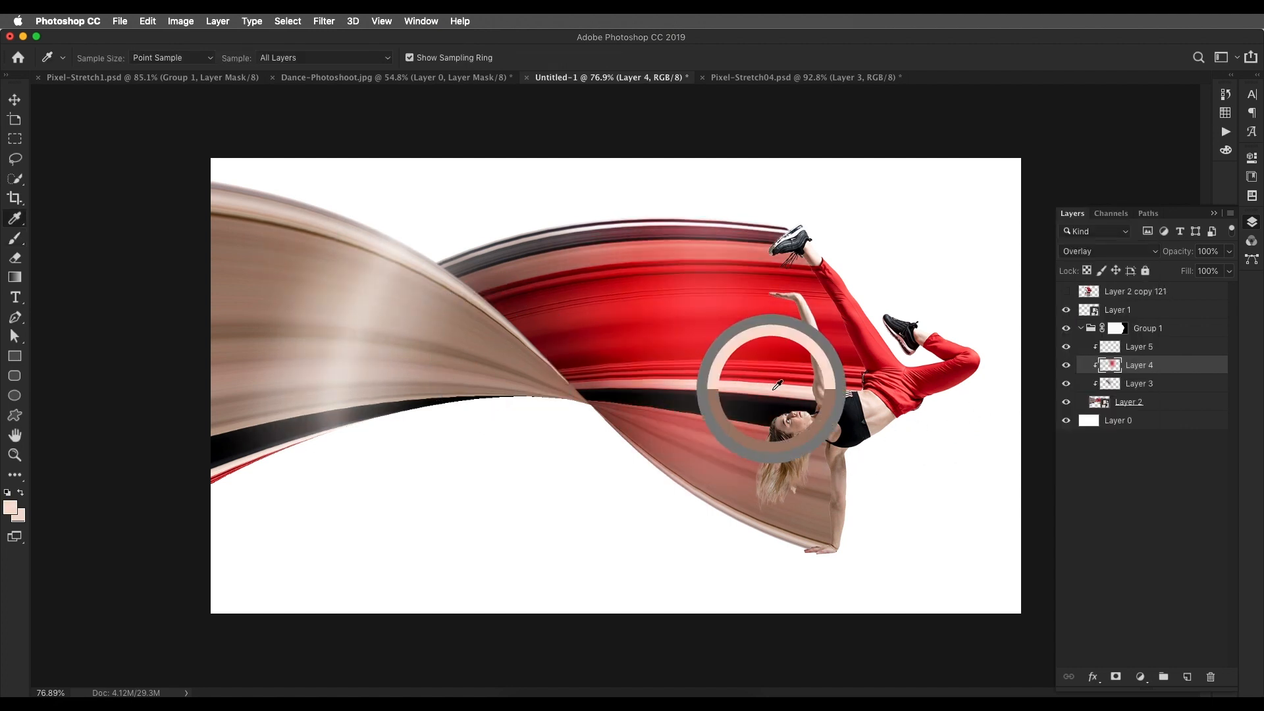
pyautogui.press('b')
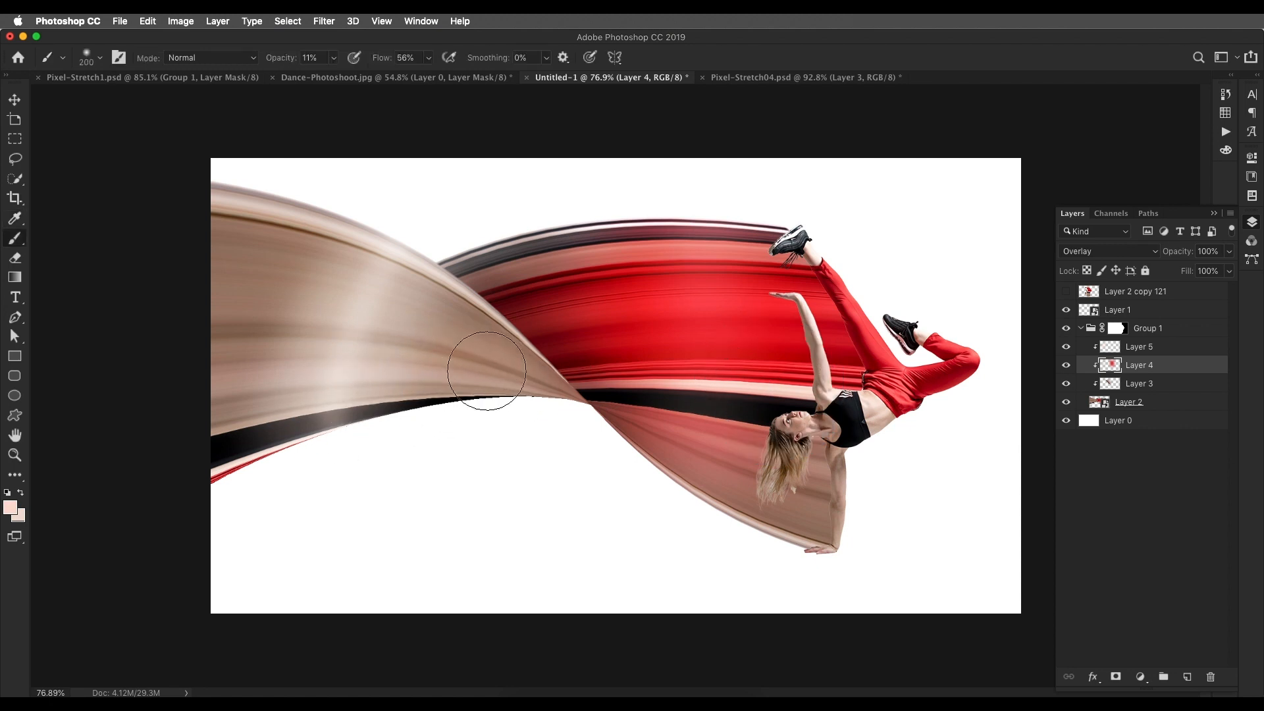
pyautogui.press(']')
pyautogui.press(']')
pyautogui.press(']')
pyautogui.press(']')
pyautogui.press(']')
pyautogui.moveTo(450, 363); pyautogui.dragTo(376, 333)
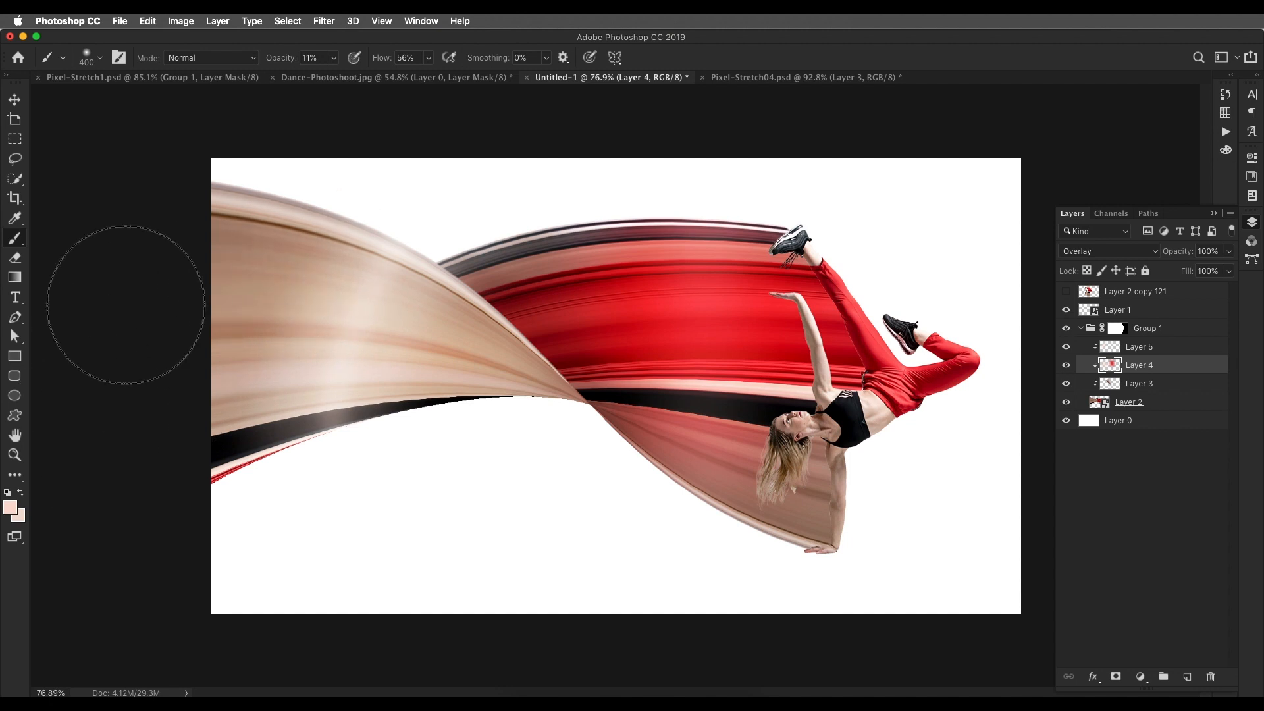
# Step: Brush pale cream over the ribbon behind the dancer with a 250 px brush at 30% opacity
pyautogui.press('z')
pyautogui.moveTo(649, 276)
pyautogui.mouseDown()
pyautogui.moveTo(804, 395)
pyautogui.moveTo(846, 551)
pyautogui.mouseUp()
pyautogui.press('b')
pyautogui.press('[')
pyautogui.press('[')
pyautogui.press('3')
pyautogui.moveTo(724, 217)
pyautogui.mouseDown()
pyautogui.moveTo(626, 211)
pyautogui.moveTo(420, 155)
pyautogui.mouseUp()
pyautogui.press('super+0')
# Step: Hide and show Layer 4 to compare its effect on the ribbon, and select Layer 5
pyautogui.click(1066, 365)
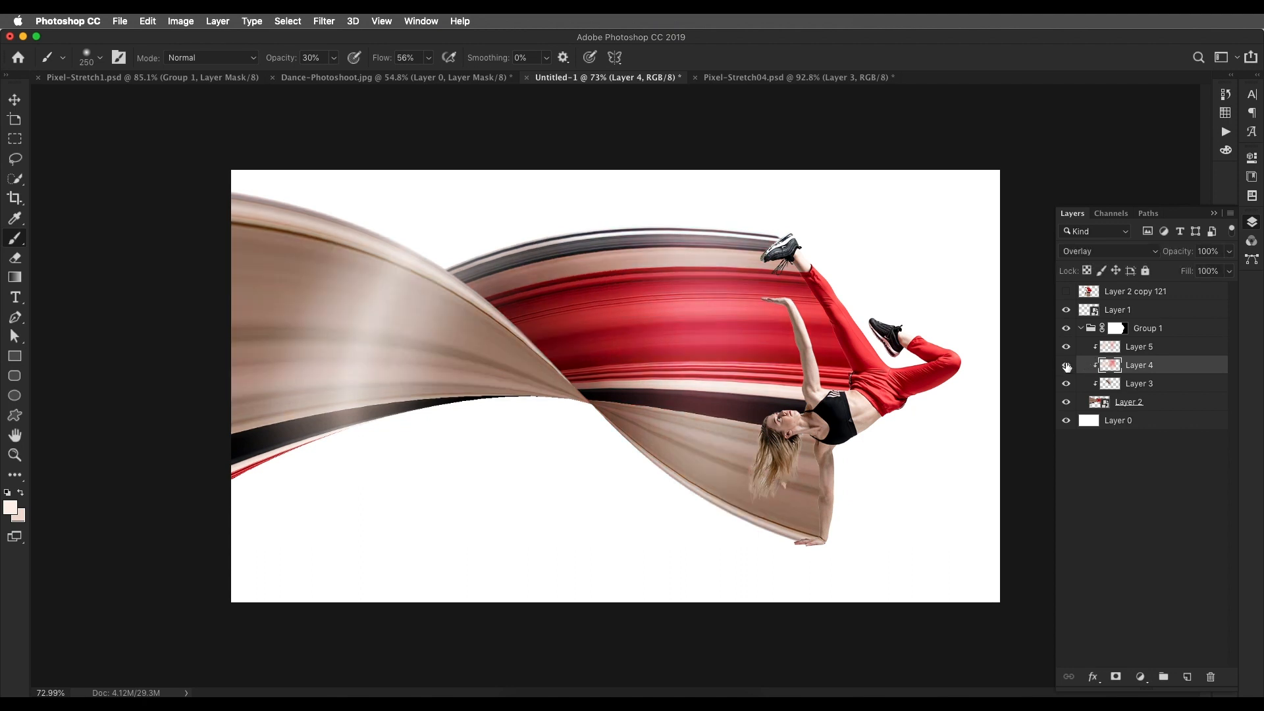
pyautogui.click(1067, 365)
pyautogui.click(1181, 353)
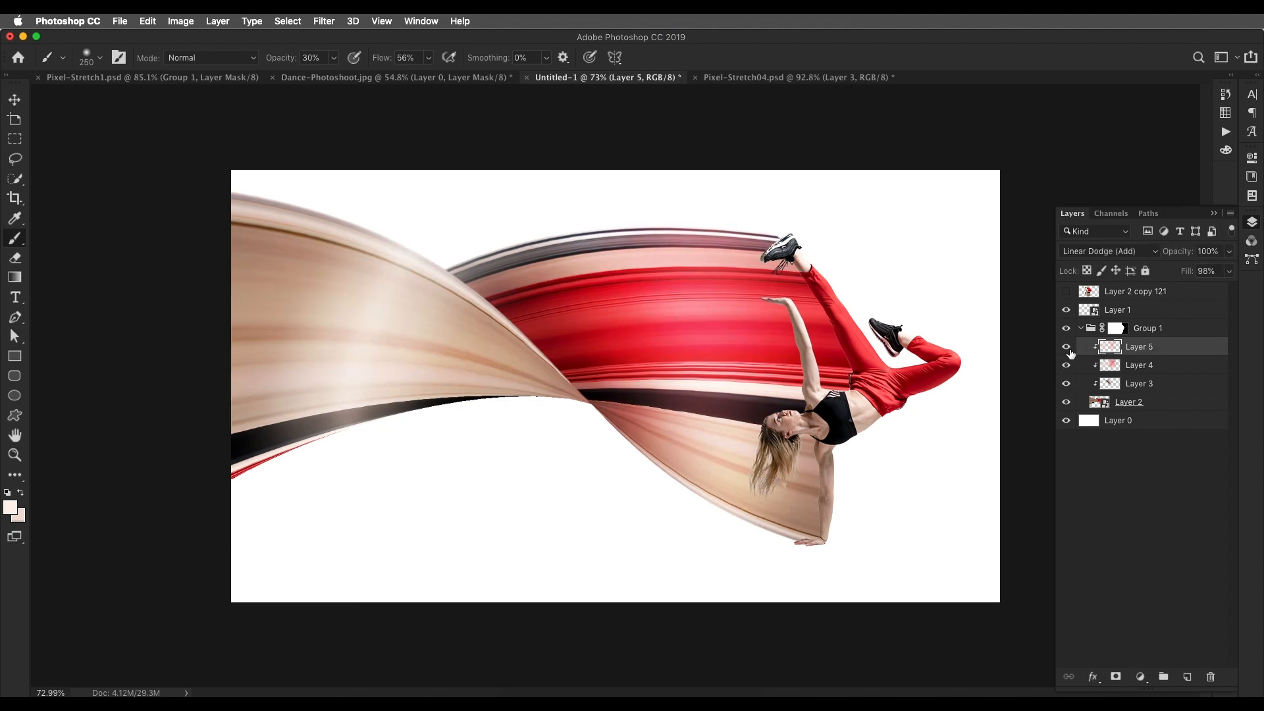
# Step: Hide and show Layer 5 to compare the ribbon with and without its highlights
pyautogui.click(1066, 347)
pyautogui.click(1066, 348)
# Step: Add a new layer clipped to Layer 2 directly above it and set its blend mode to Multiply
pyautogui.scroll(3, 759, 309)
pyautogui.hscroll(5, 866, 324)
pyautogui.scroll(-2, 866, 324)
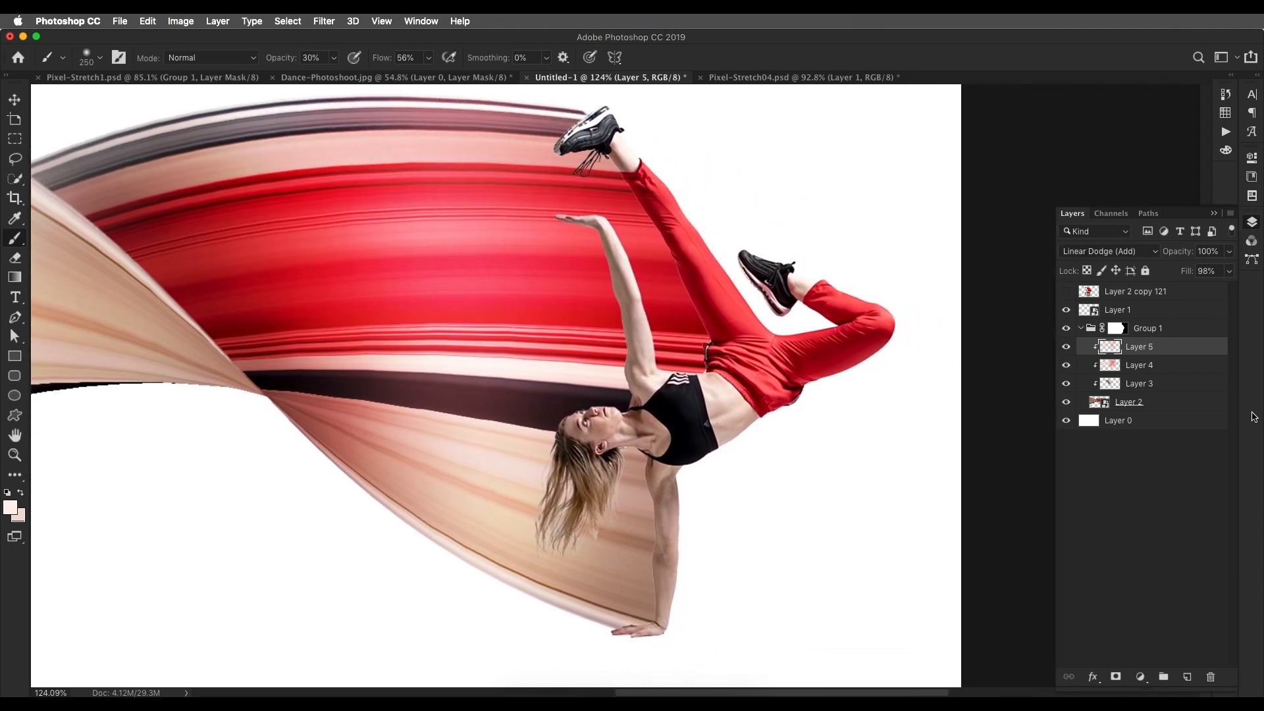
pyautogui.click(1209, 407)
pyautogui.click(1188, 679)
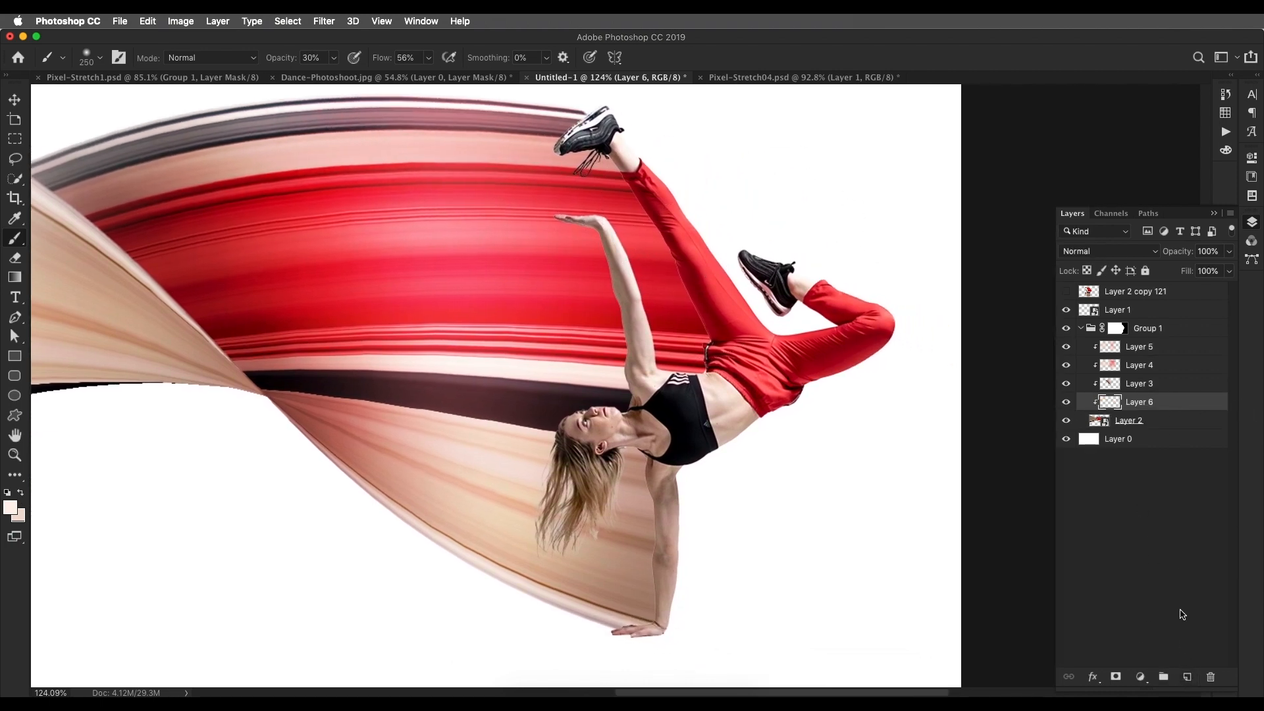
pyautogui.click(1101, 257)
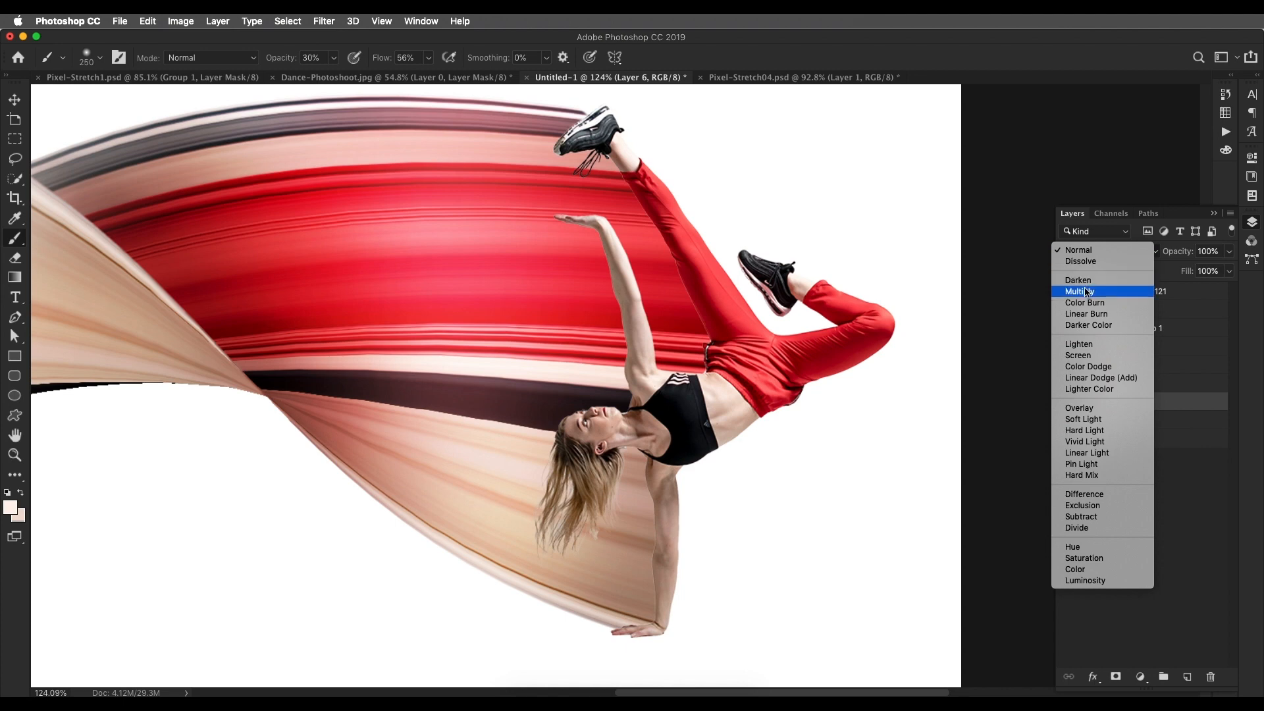
pyautogui.click(1086, 290)
# Step: Sample brown from the dancer's supporting arm and shade the ribbon beside that arm with a 50 px brush at 30% opacity
pyautogui.keyDown('alt'); pyautogui.click(658, 484); pyautogui.keyUp('alt')
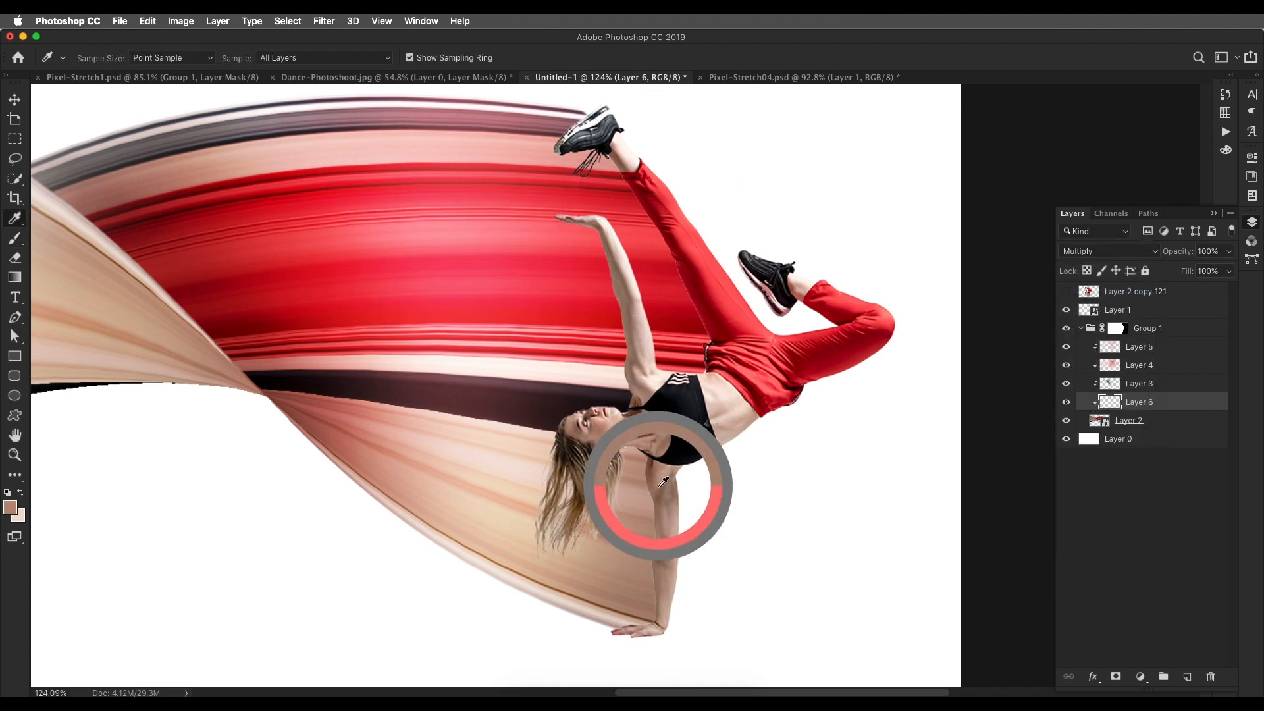
pyautogui.press('[')
pyautogui.press('[')
pyautogui.press('[')
pyautogui.press('[')
pyautogui.press('[')
pyautogui.press('[')
pyautogui.press('[')
pyautogui.press('[')
pyautogui.press('[')
pyautogui.press('[')
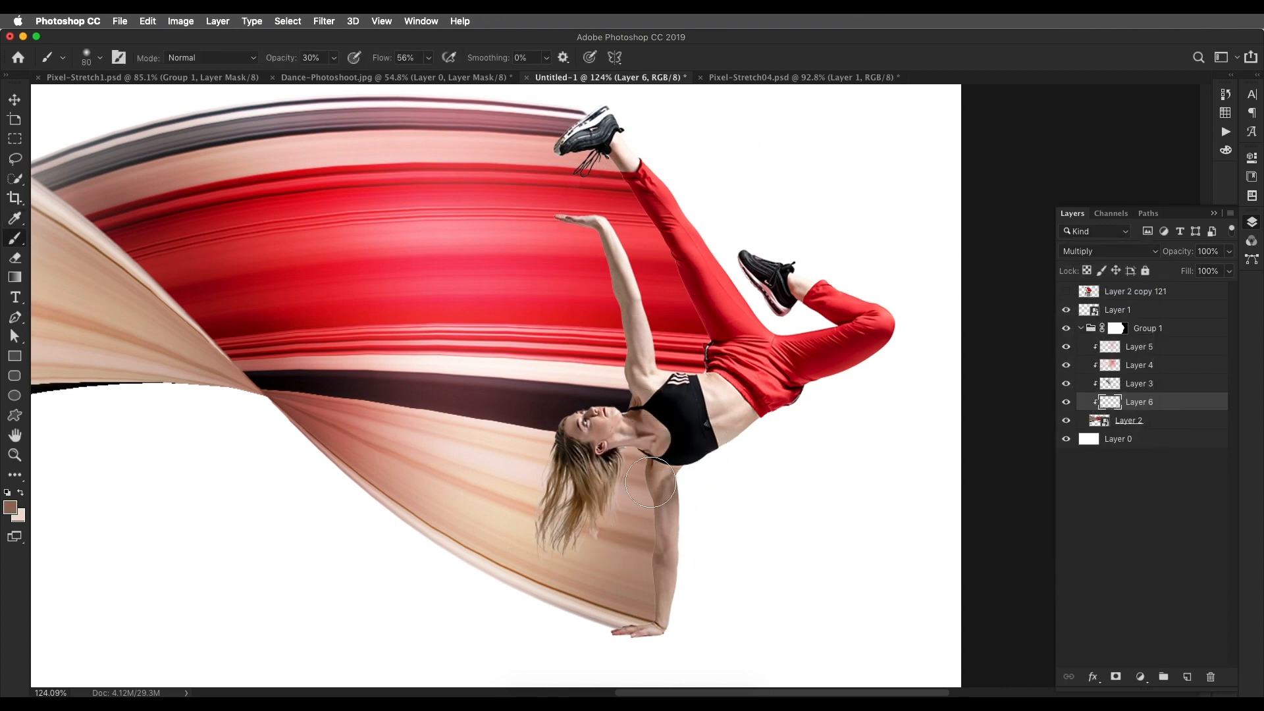
pyautogui.moveTo(645, 438); pyautogui.dragTo(652, 537)
pyautogui.moveTo(660, 605); pyautogui.dragTo(626, 632)
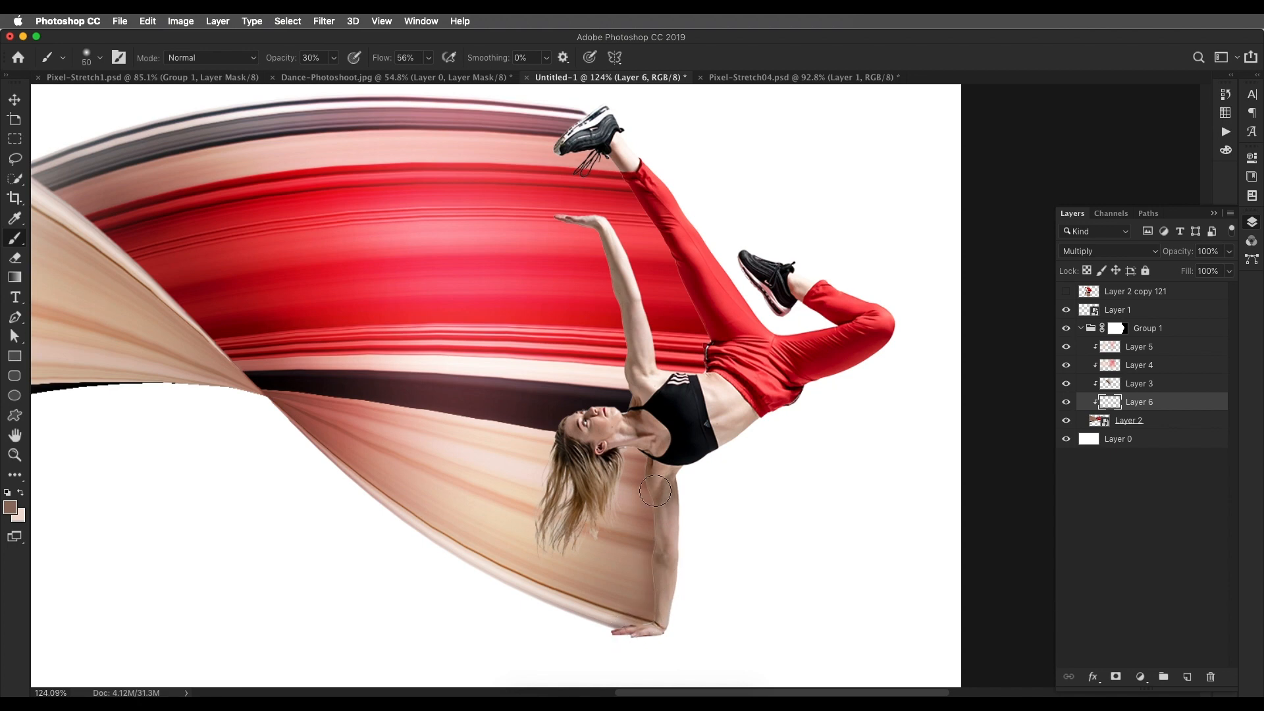
# Step: Brush brown shadows onto the ribbon around the dancer's hair, raised arm and upper leg with the 50 px brush at 30% opacity
pyautogui.press('2')
pyautogui.moveTo(619, 455)
pyautogui.mouseDown()
pyautogui.moveTo(580, 540)
pyautogui.moveTo(546, 500)
pyautogui.moveTo(534, 527)
pyautogui.mouseUp()
pyautogui.moveTo(593, 414); pyautogui.dragTo(632, 340)
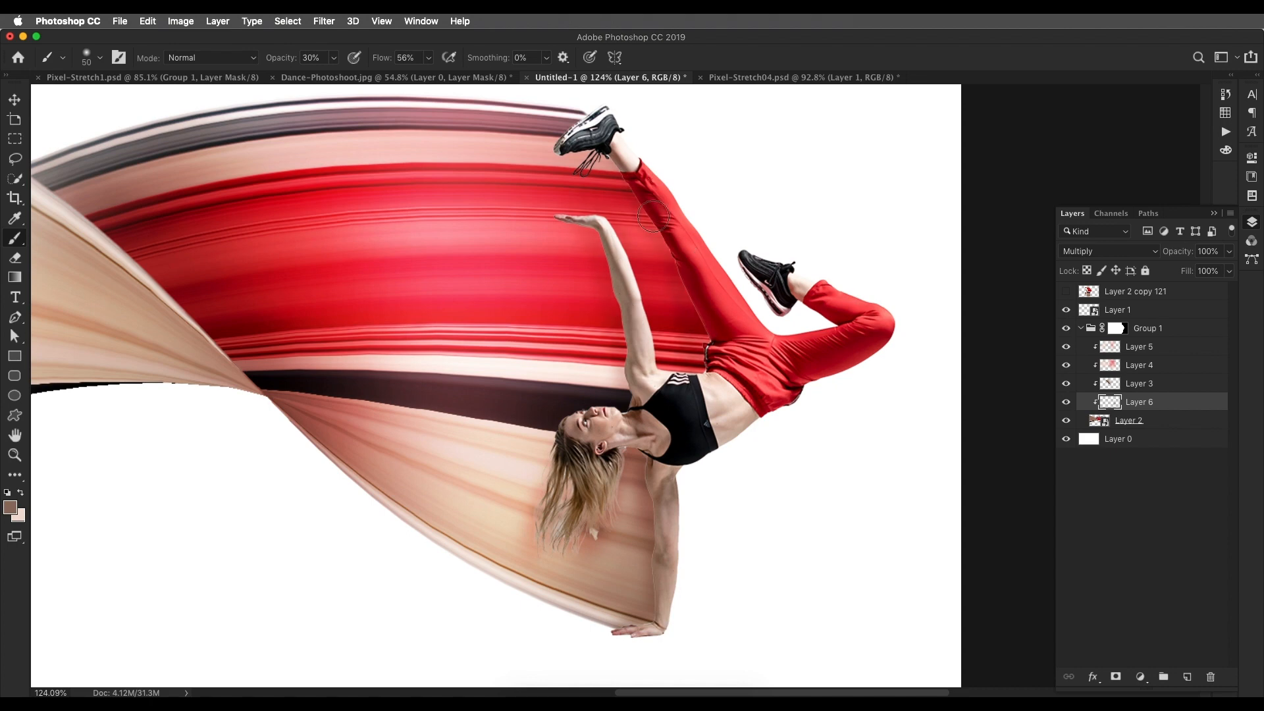
pyautogui.moveTo(663, 241)
pyautogui.mouseDown()
pyautogui.moveTo(570, 127)
pyautogui.moveTo(621, 149)
pyautogui.mouseUp()
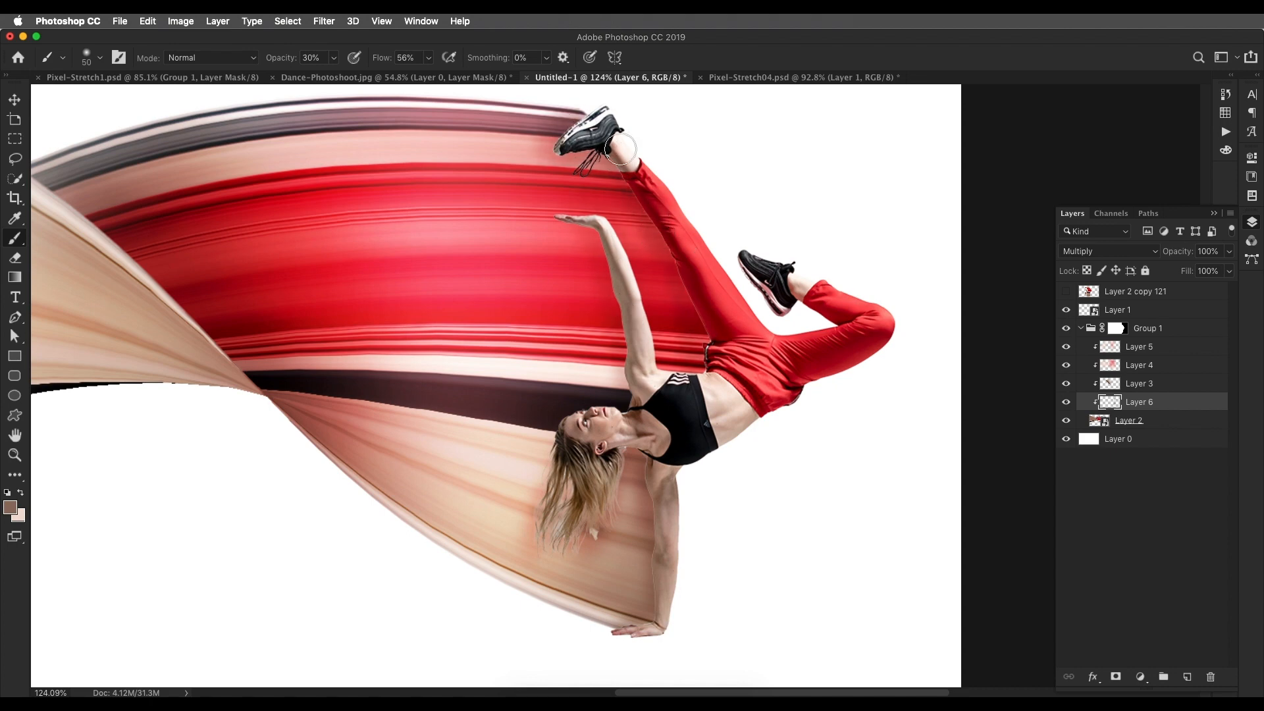
# Step: Resample the arm's skin tone and deepen the shadows behind the supporting arm and hair at 55% opacity, using 50 px and 90 px brushes
pyautogui.keyDown('alt'); pyautogui.click(677, 495); pyautogui.keyUp('alt')
pyautogui.moveTo(663, 468); pyautogui.dragTo(649, 626)
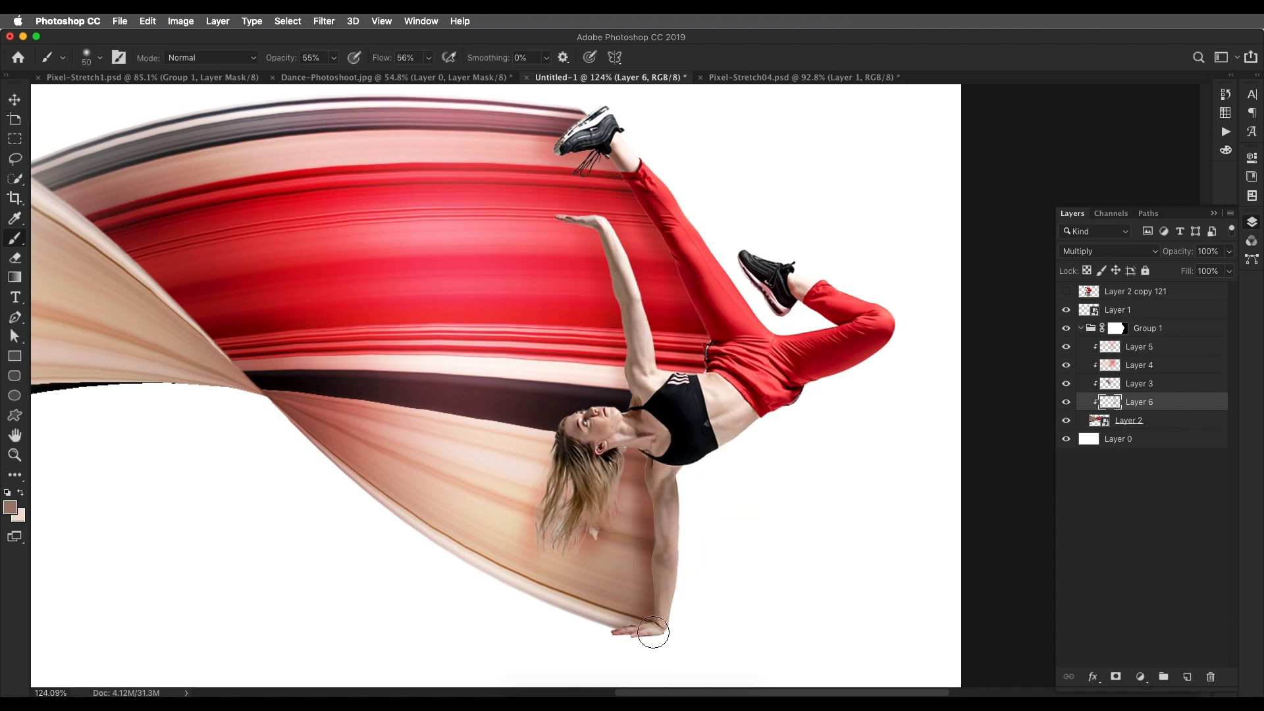
pyautogui.press('5')
pyautogui.press('5')
pyautogui.press(']')
pyautogui.press(']')
pyautogui.press(']')
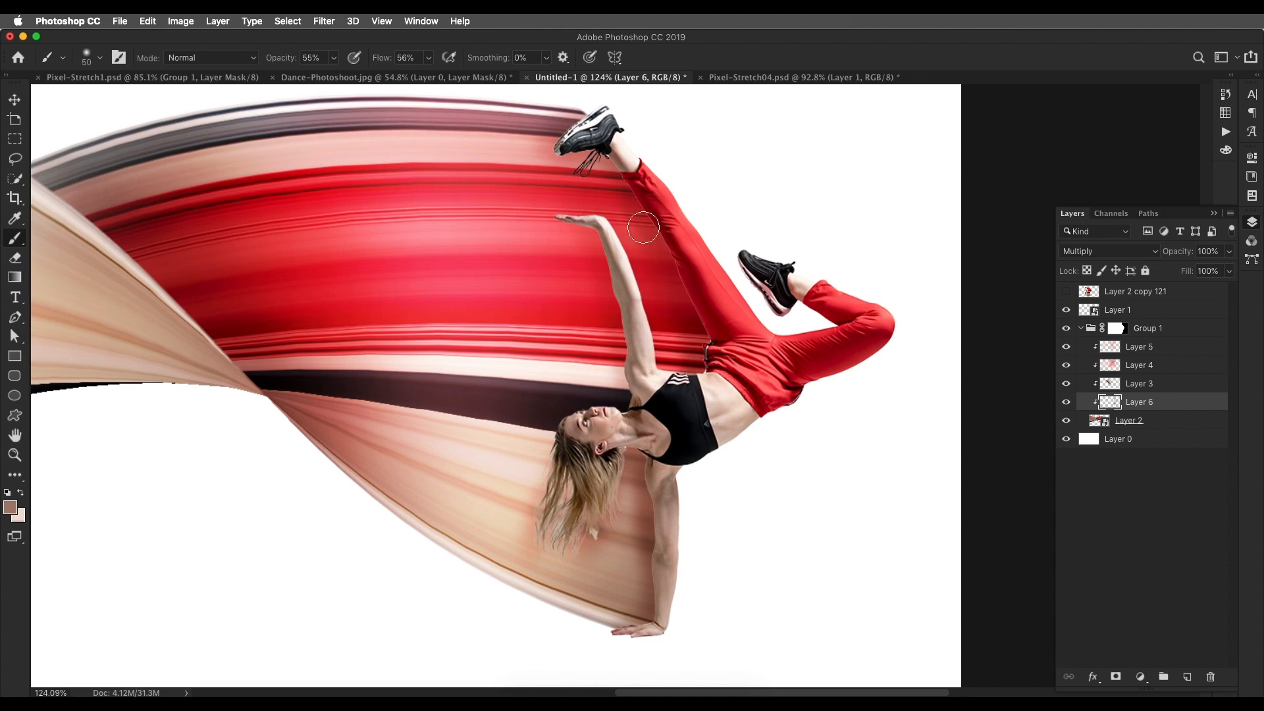
pyautogui.press(']')
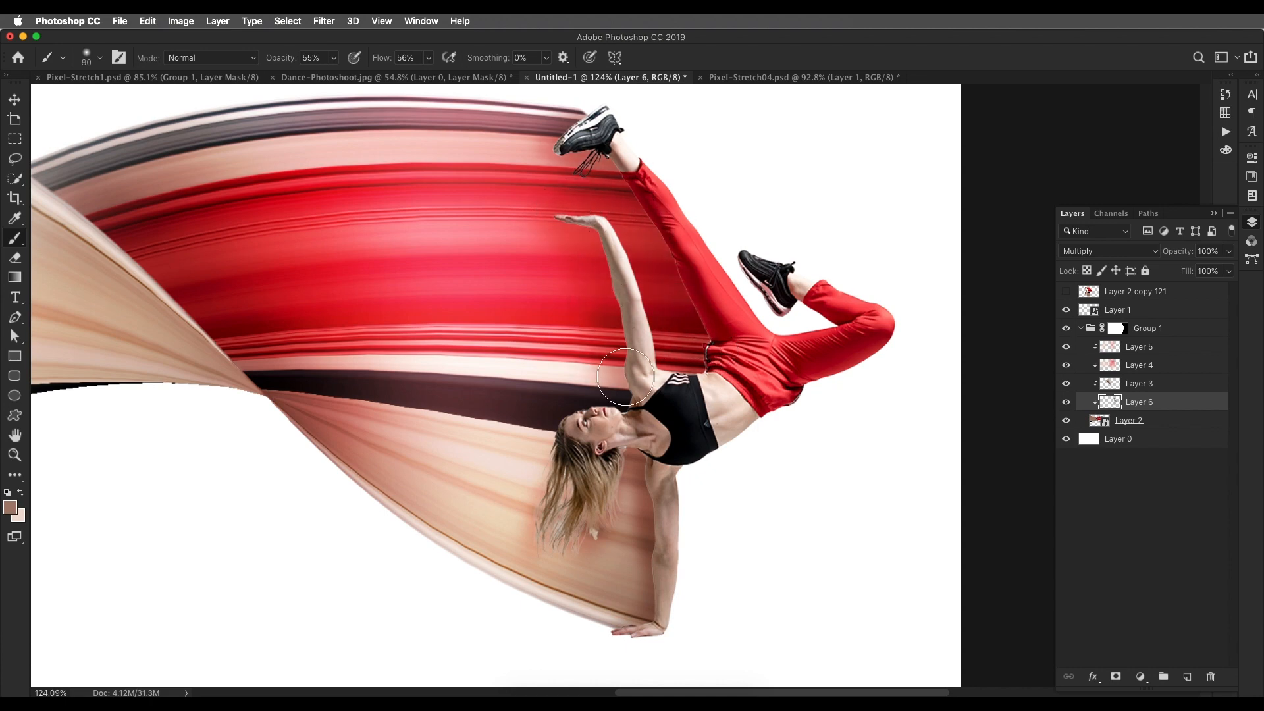
pyautogui.moveTo(602, 438); pyautogui.dragTo(617, 507)
# Step: Sample near-black from the dancer's top and shade the ribbon behind her torso and arm with a 90 px brush at 33% opacity
pyautogui.scroll(-4, 796, 373)
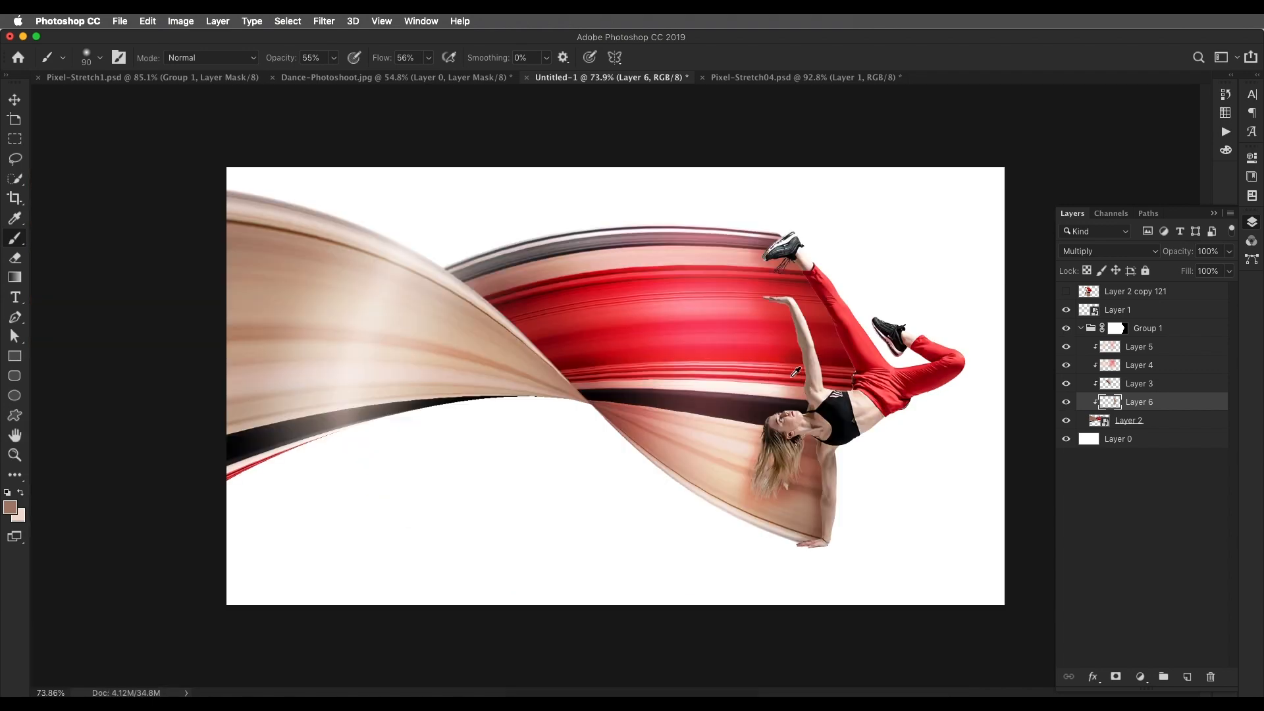
pyautogui.press('e')
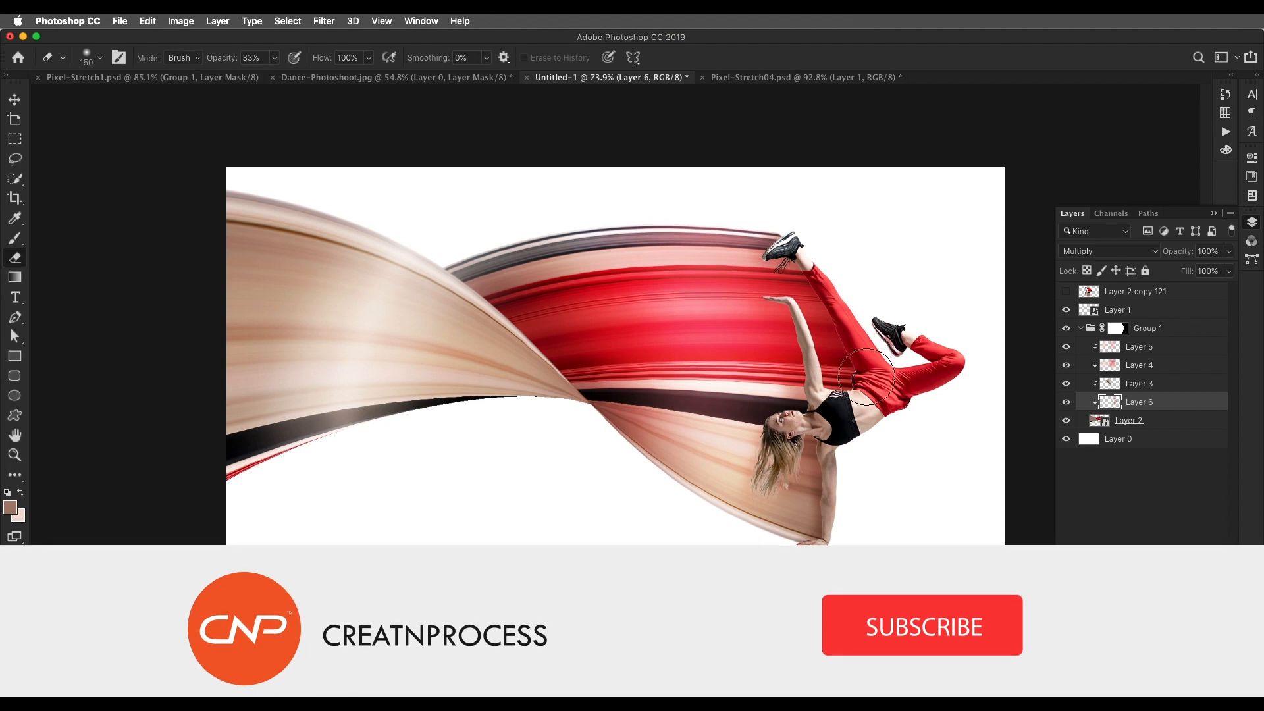
pyautogui.press('i')
pyautogui.click(847, 414)
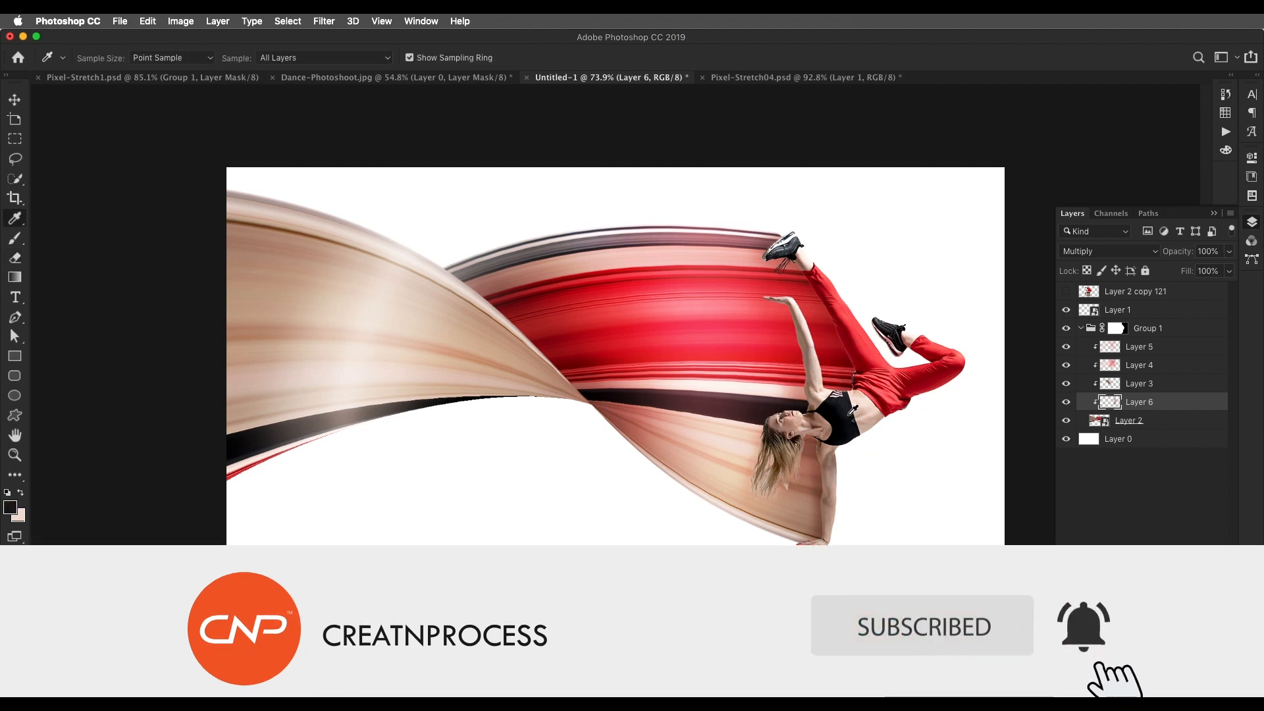
pyautogui.press('b')
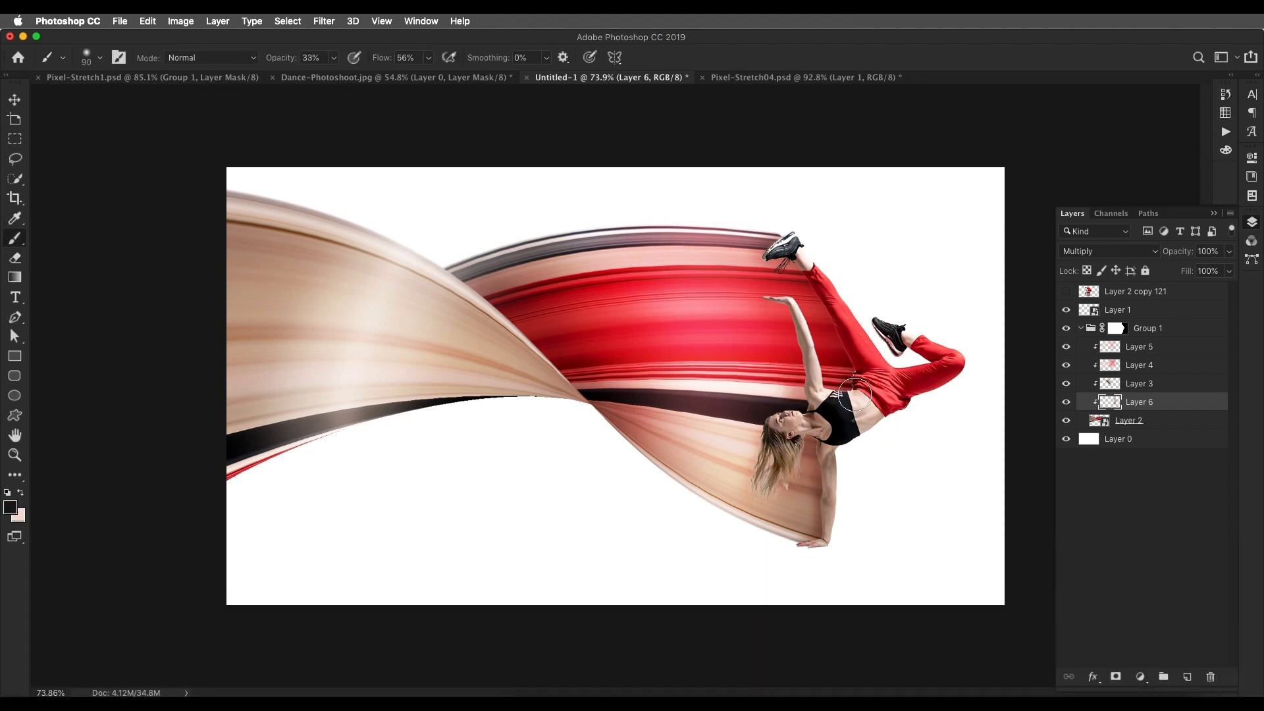
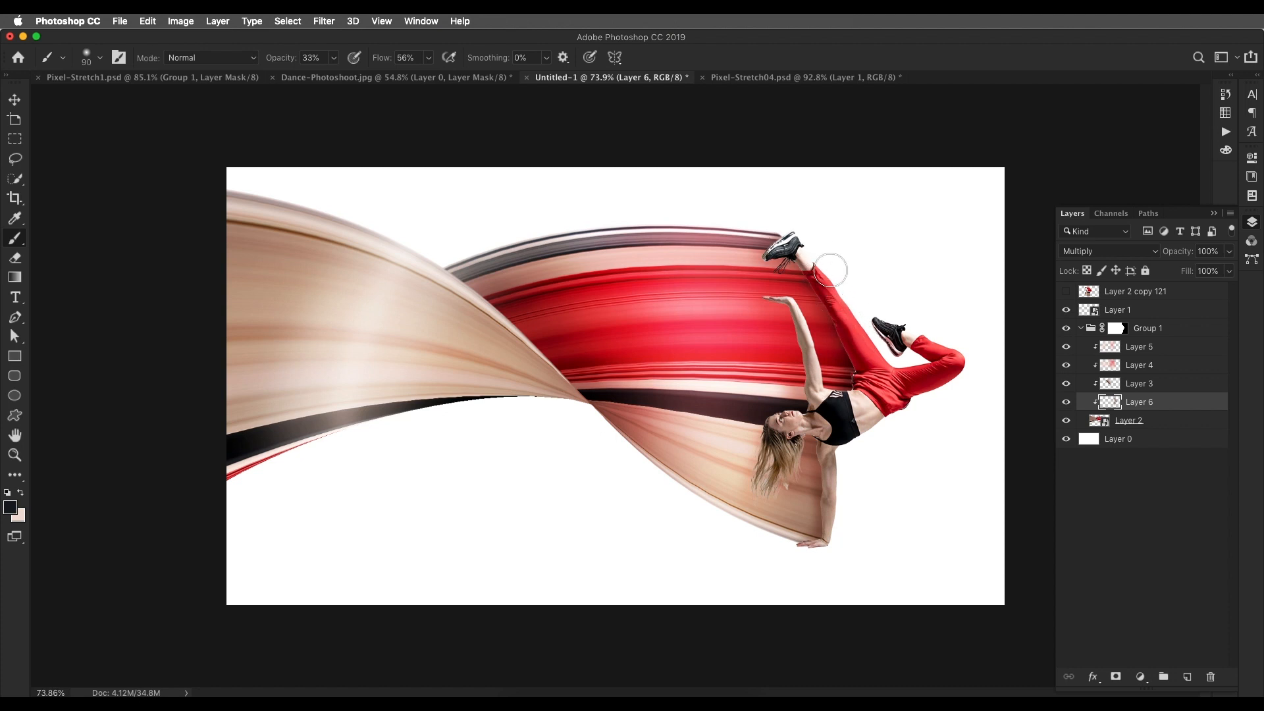
pyautogui.moveTo(831, 428); pyautogui.dragTo(831, 495)
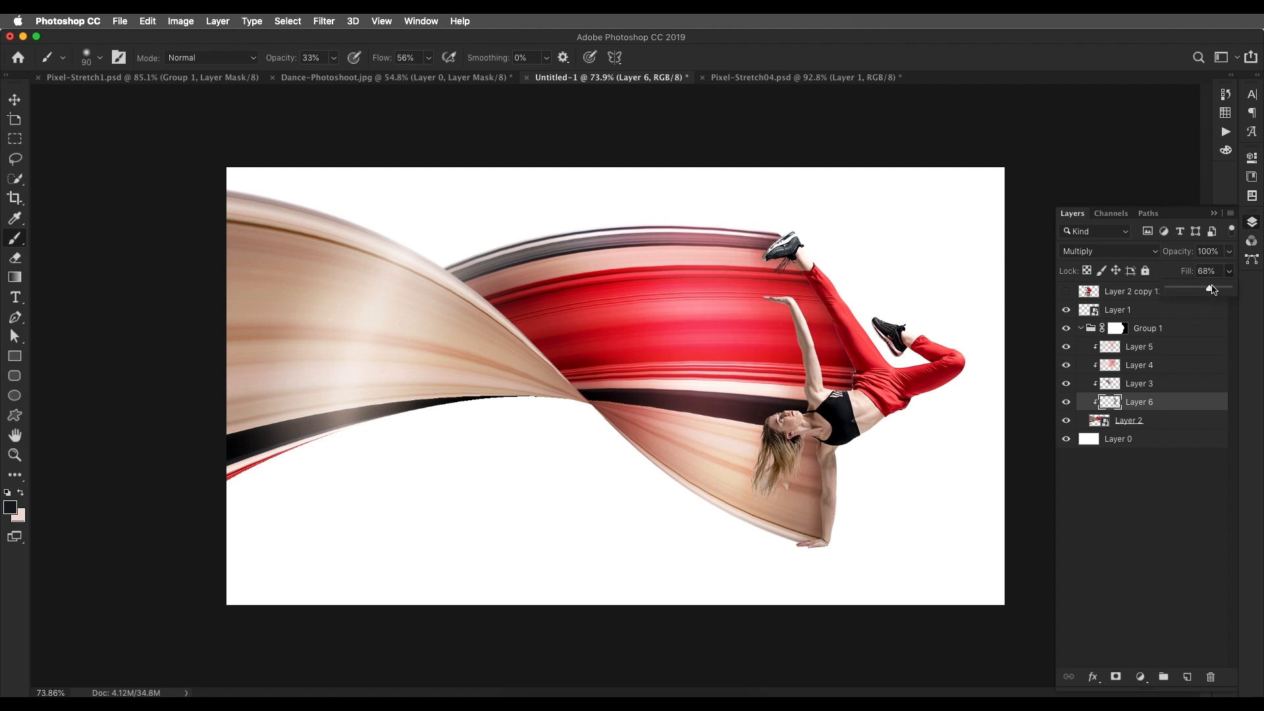
# Step: Reduce Layer 6's fill to 73%
pyautogui.scroll(-5, 906, 395)
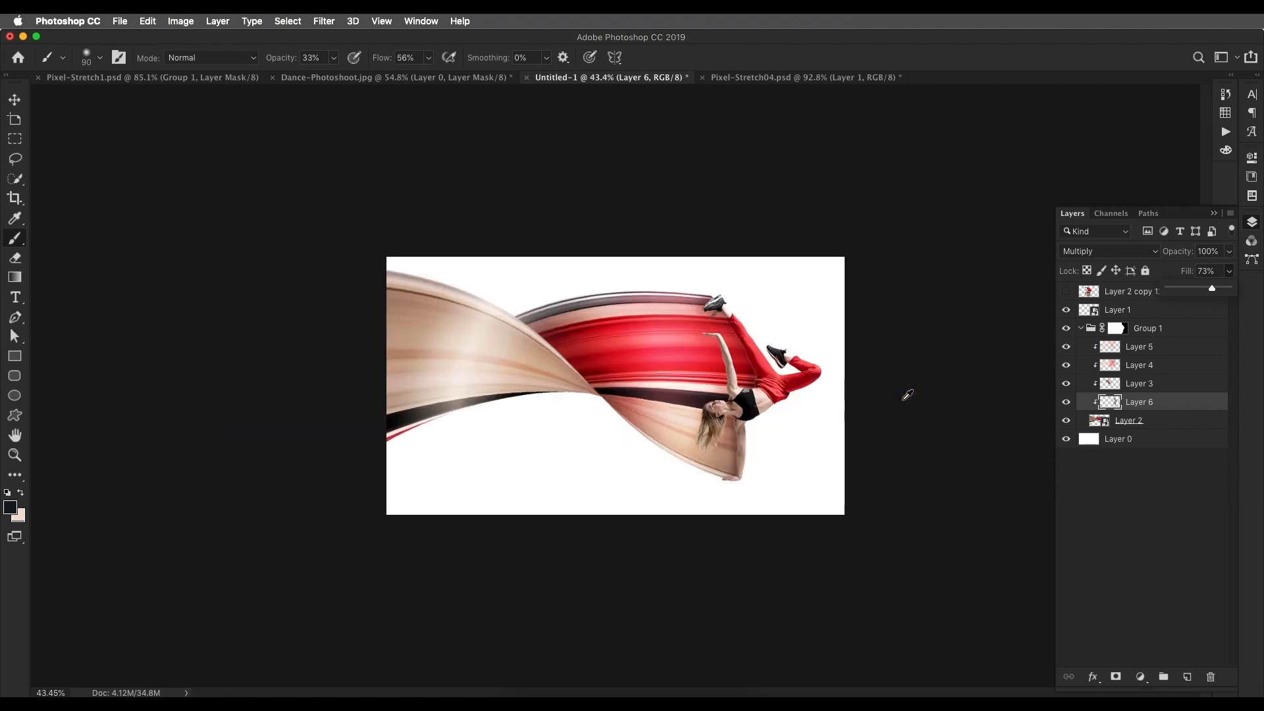
pyautogui.scroll(10, 906, 395)
pyautogui.moveTo(880, 399); pyautogui.dragTo(883, 430)
pyautogui.scroll(-4, 829, 375)
pyautogui.scroll(-3, 851, 307)
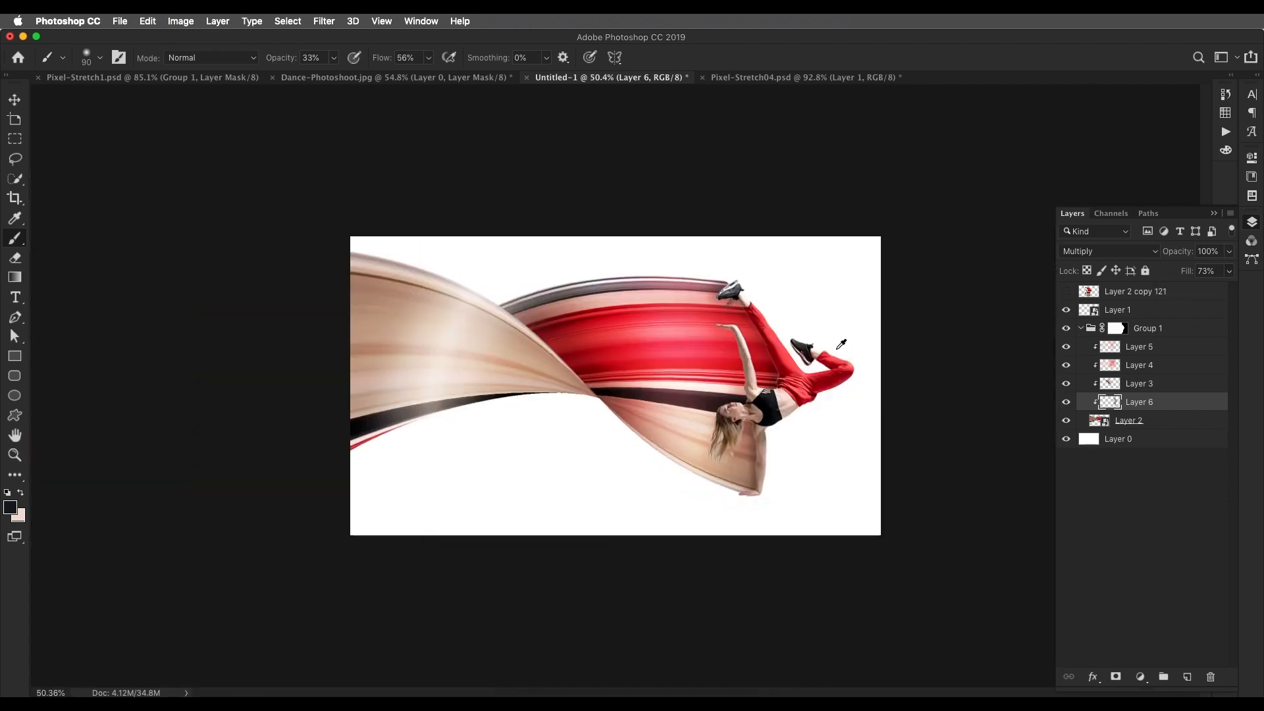
pyautogui.scroll(4, 851, 307)
# Step: Add a Color Overlay to Layer 0, sampling beige from the ribbon and lightening it to a pale peach
pyautogui.press('v')
pyautogui.scroll(-2, 875, 395)
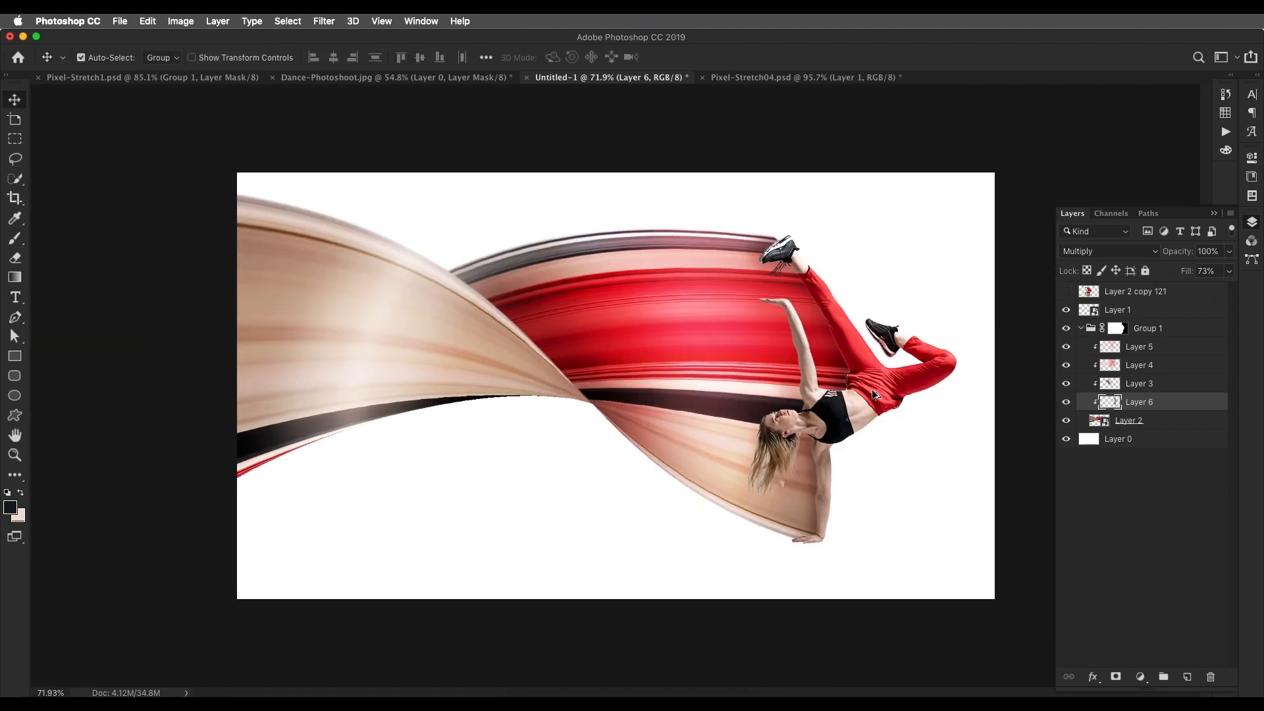
pyautogui.doubleClick(1194, 442)
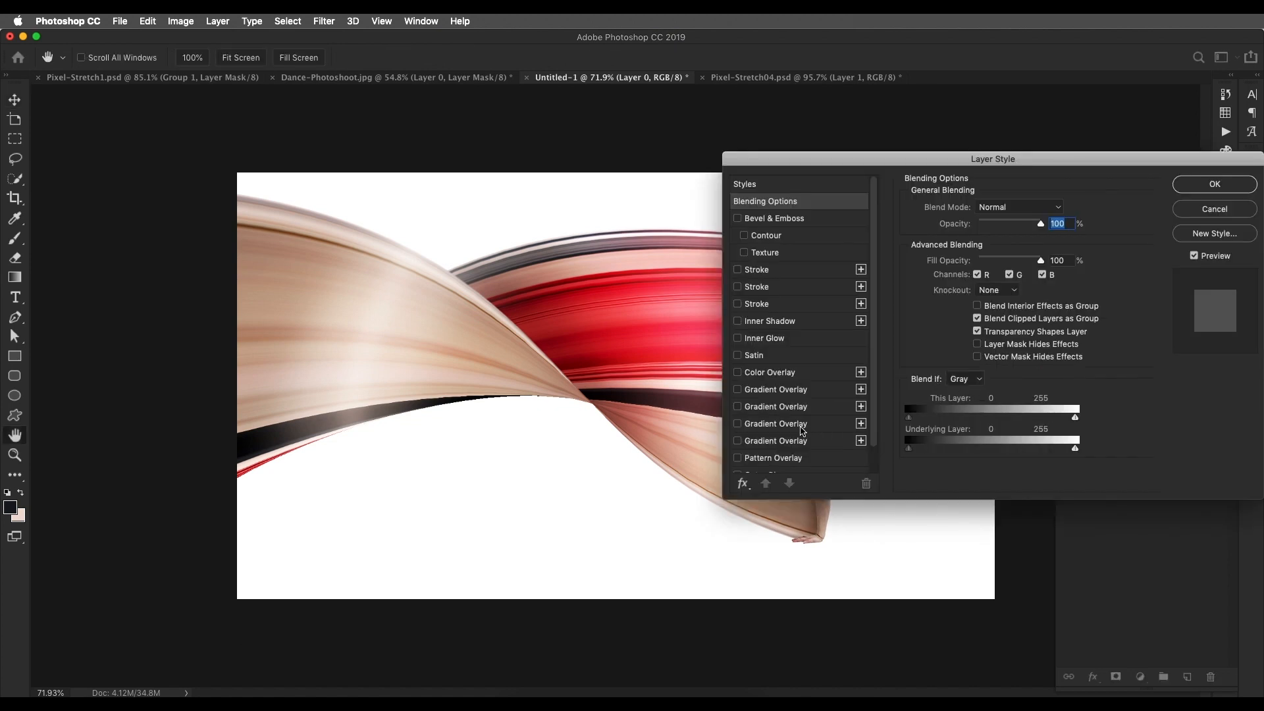
pyautogui.click(781, 390)
pyautogui.click(758, 374)
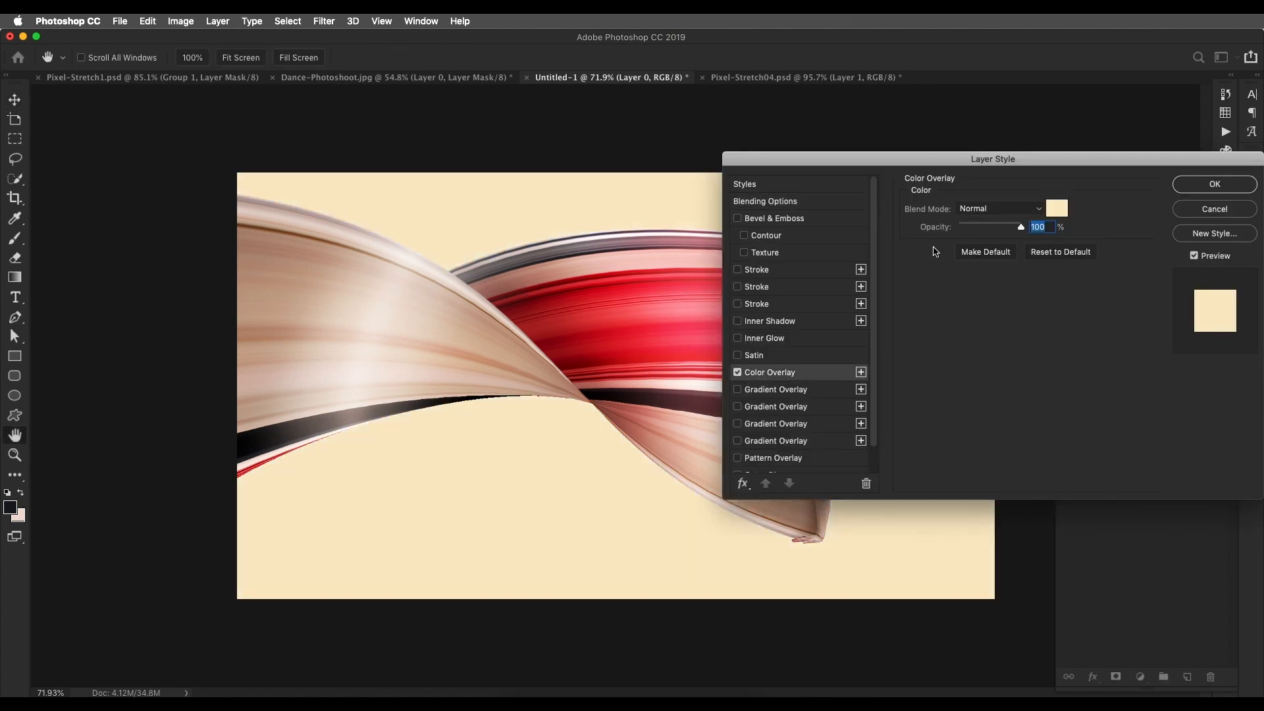
pyautogui.click(1061, 208)
pyautogui.click(429, 313)
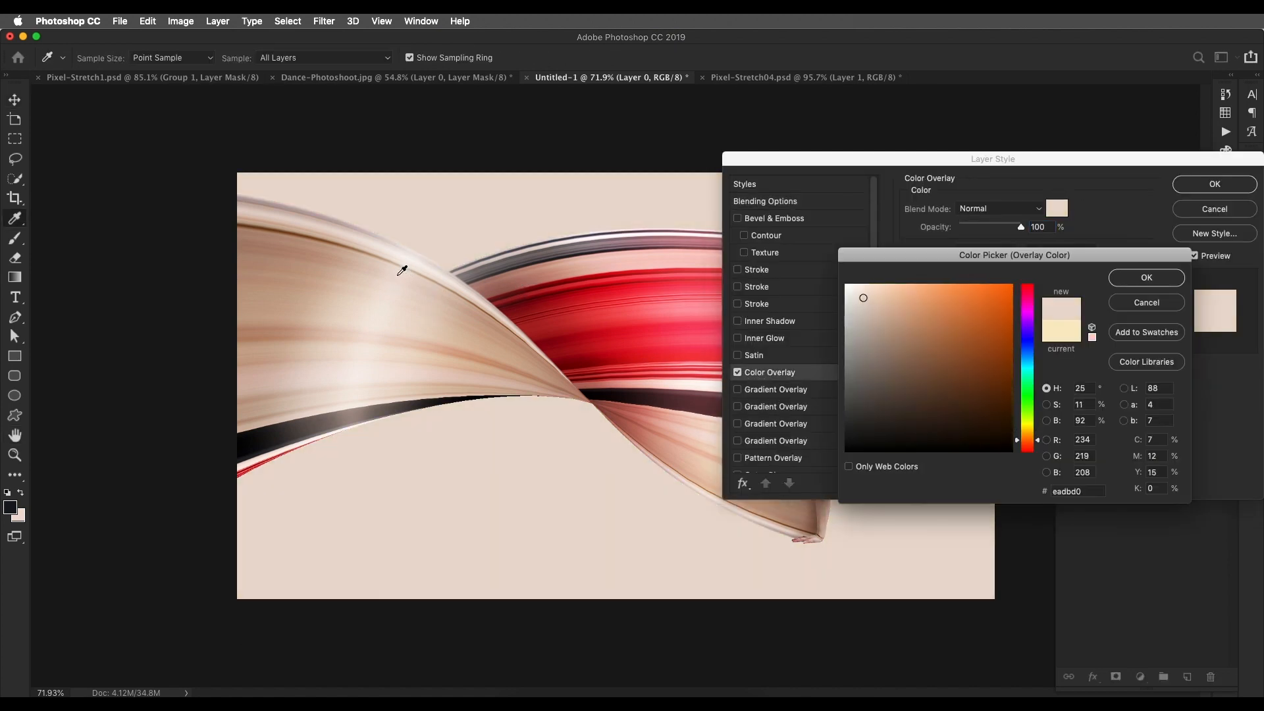
pyautogui.click(861, 285)
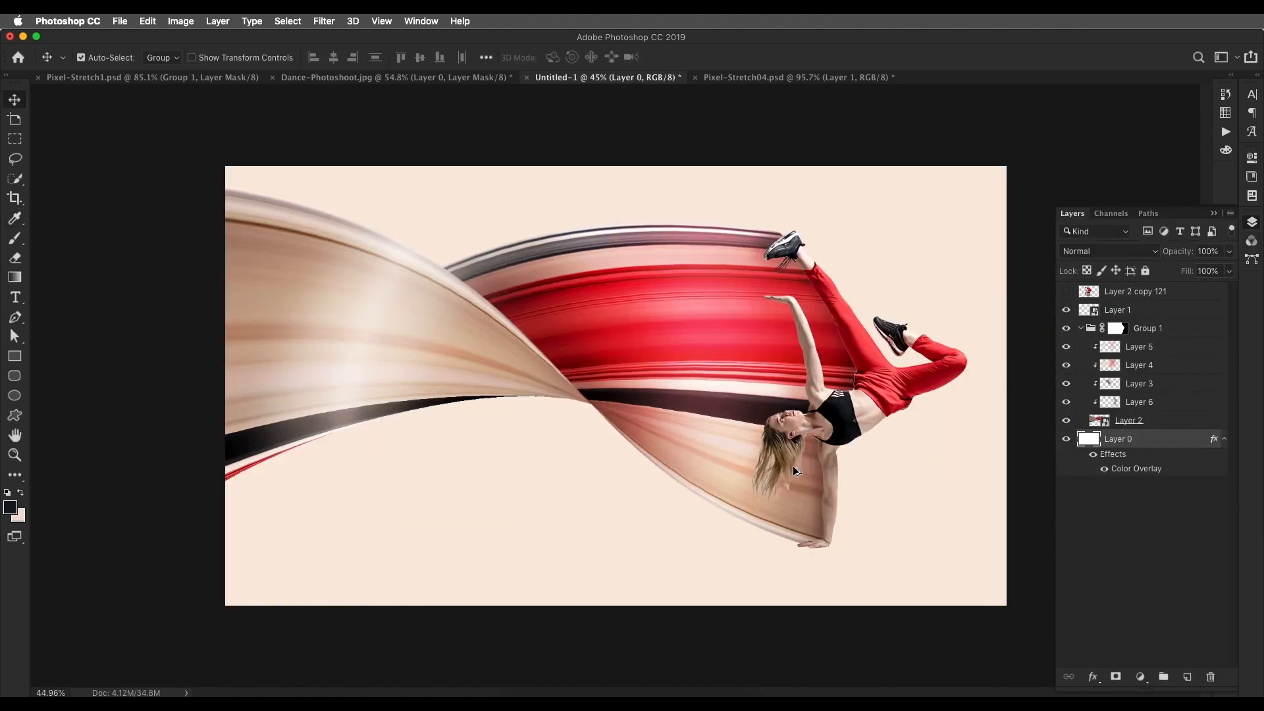
# Step: Add a new layer above Layer 0 and paint near-black horizontal shadow strokes below the dancer and ribbon at 100% brush opacity
pyautogui.click(1186, 678)
pyautogui.press('b')
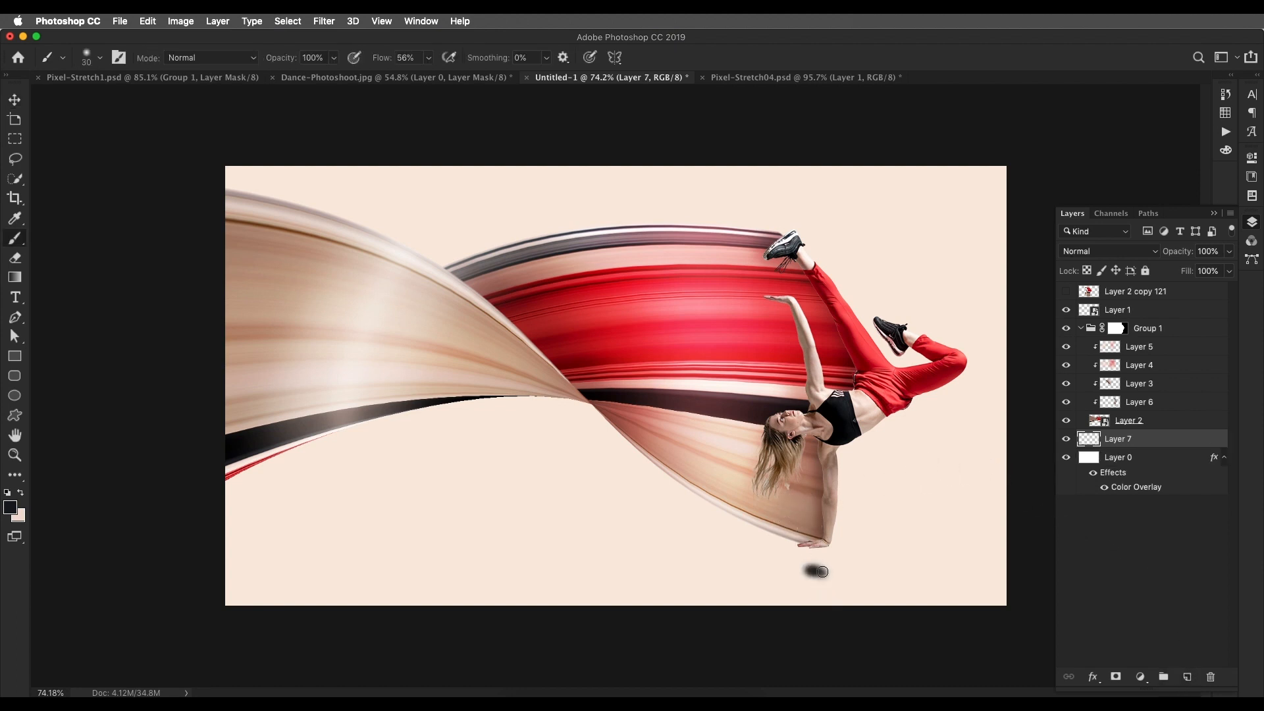
pyautogui.moveTo(822, 572)
pyautogui.mouseDown()
pyautogui.moveTo(925, 569)
pyautogui.moveTo(652, 575)
pyautogui.mouseUp()
pyautogui.moveTo(443, 573); pyautogui.dragTo(223, 572)
pyautogui.moveTo(601, 578); pyautogui.dragTo(905, 575)
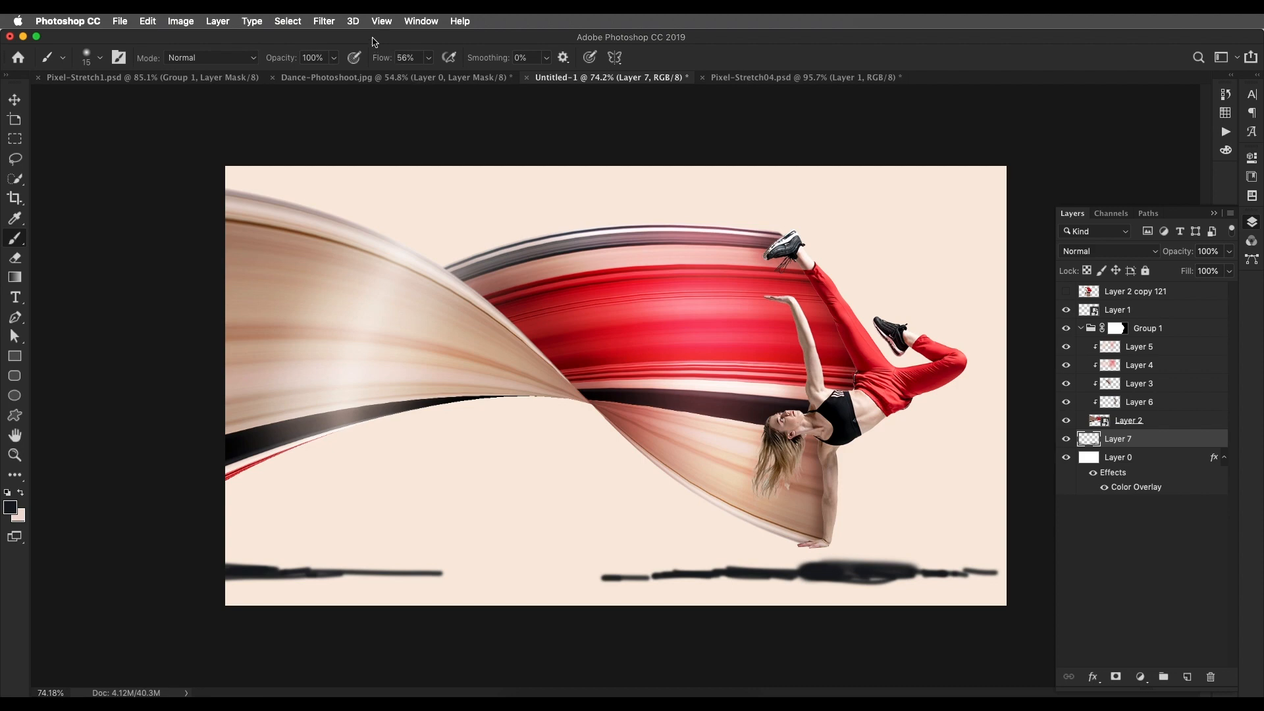
# Step: Apply a Gaussian Blur with a 9.5 px radius to the floor shadow strokes on Layer 7
pyautogui.click(324, 21)
pyautogui.moveTo(395, 178)
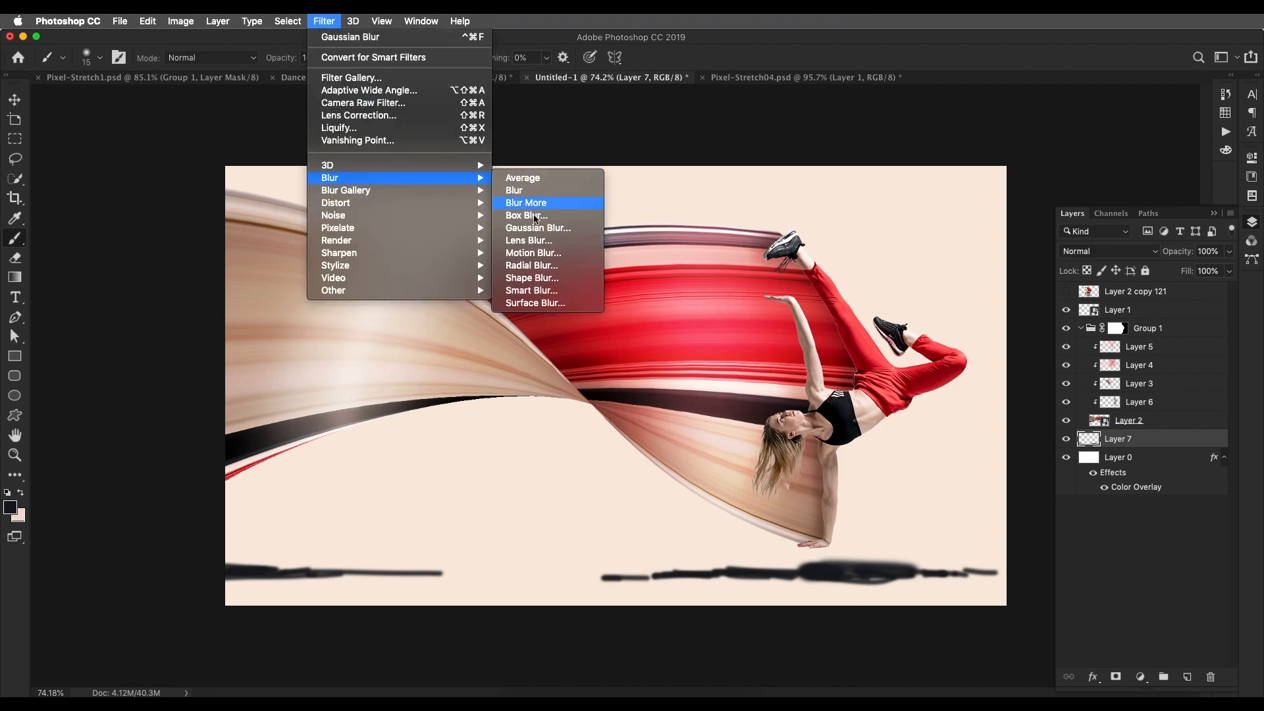
pyautogui.click(538, 228)
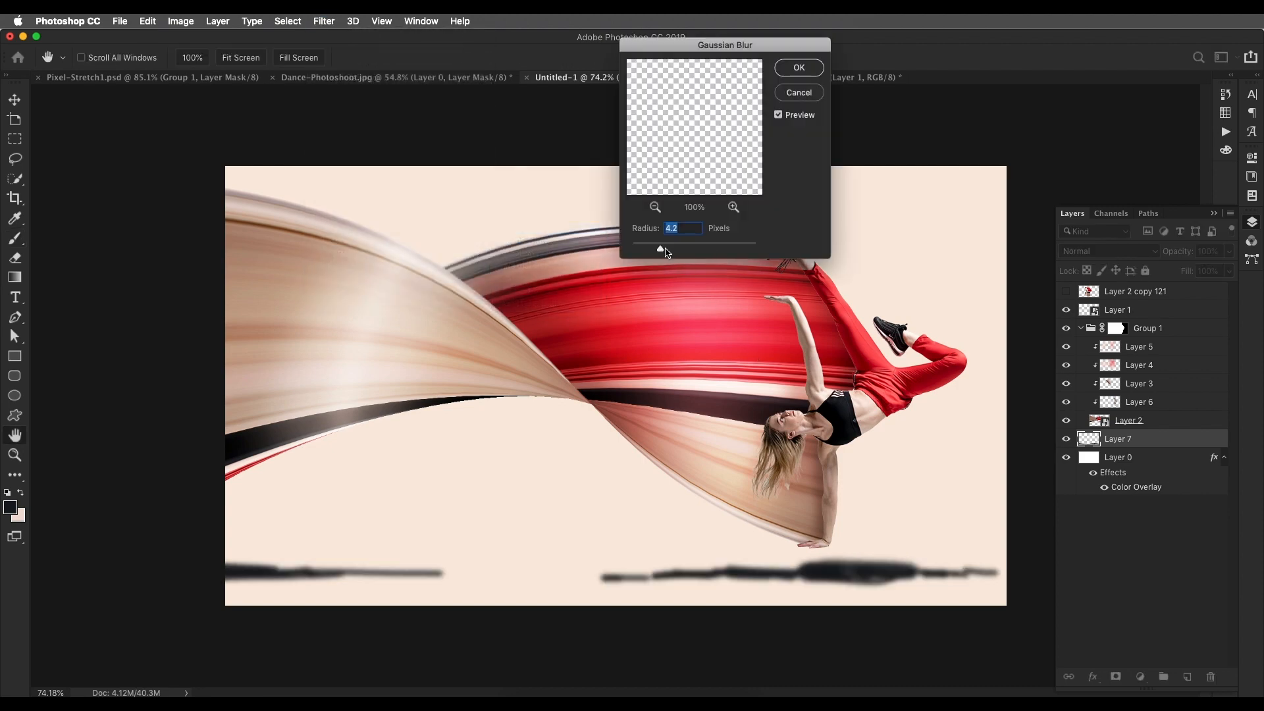
pyautogui.moveTo(668, 247); pyautogui.dragTo(681, 252)
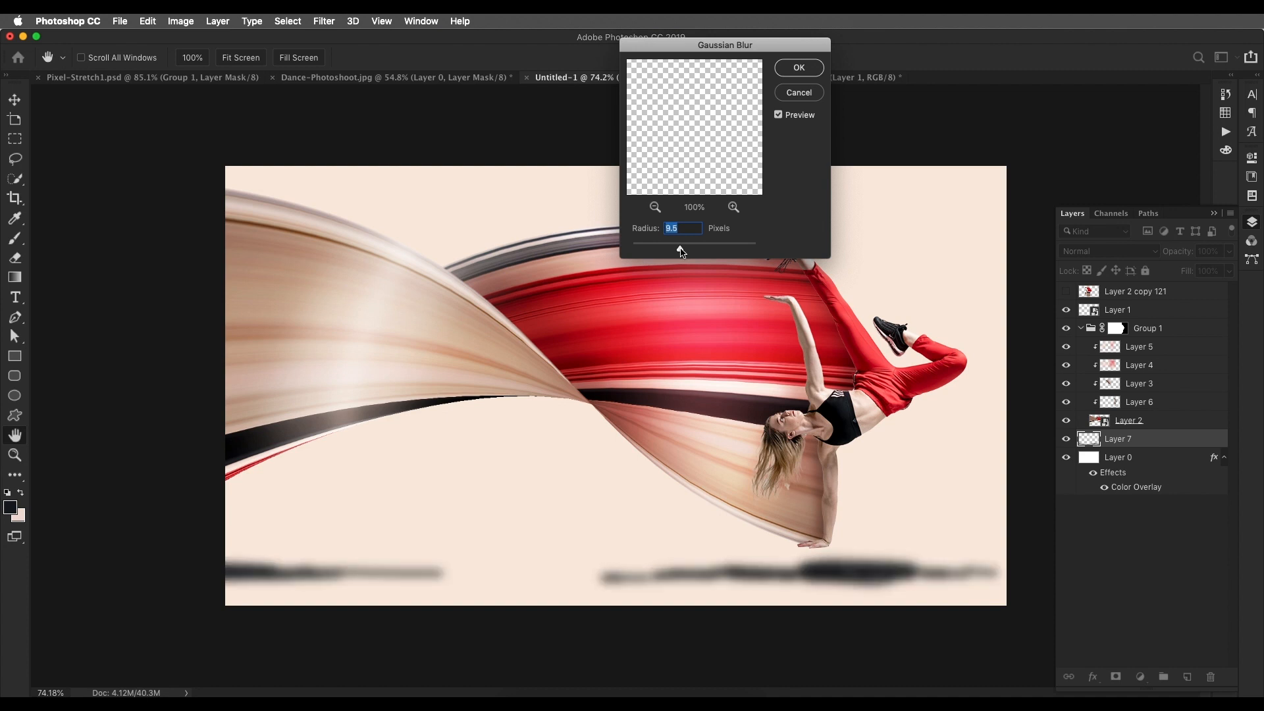
pyautogui.click(813, 73)
pyautogui.press('b')
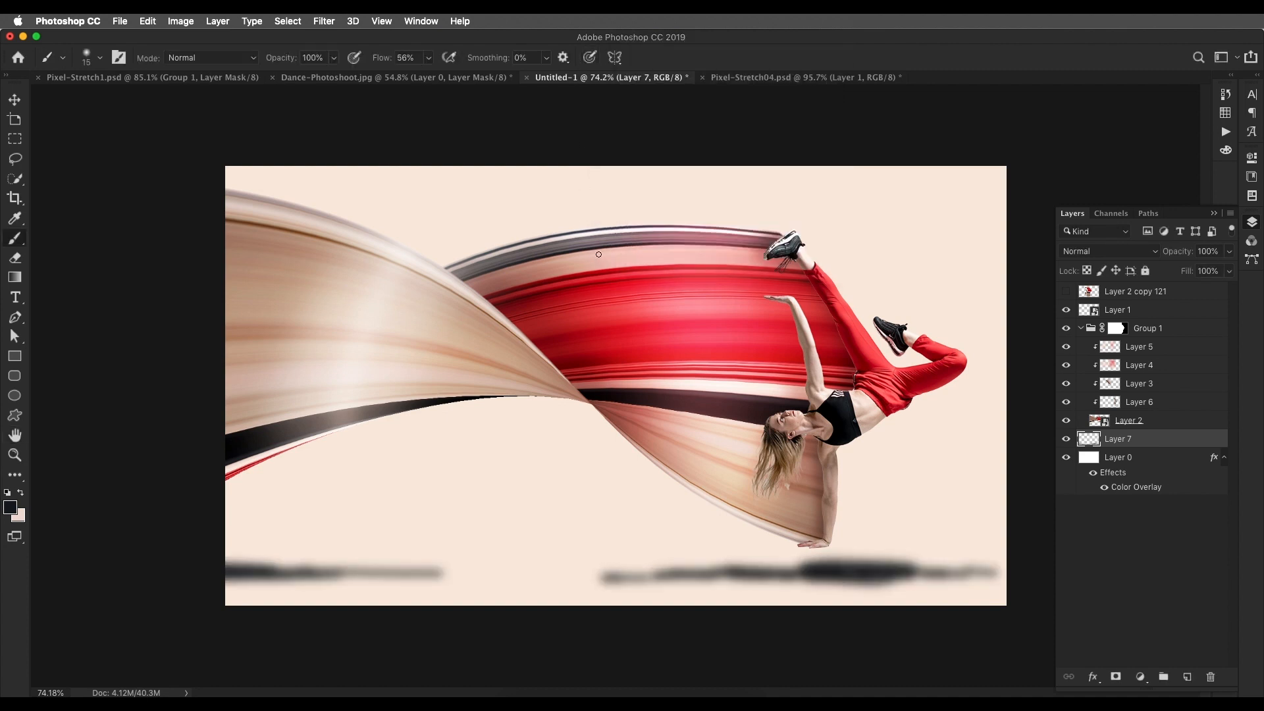
# Step: Squash the floor shadows vertically to about 27% of their height, keeping the full width
pyautogui.press('super+t')
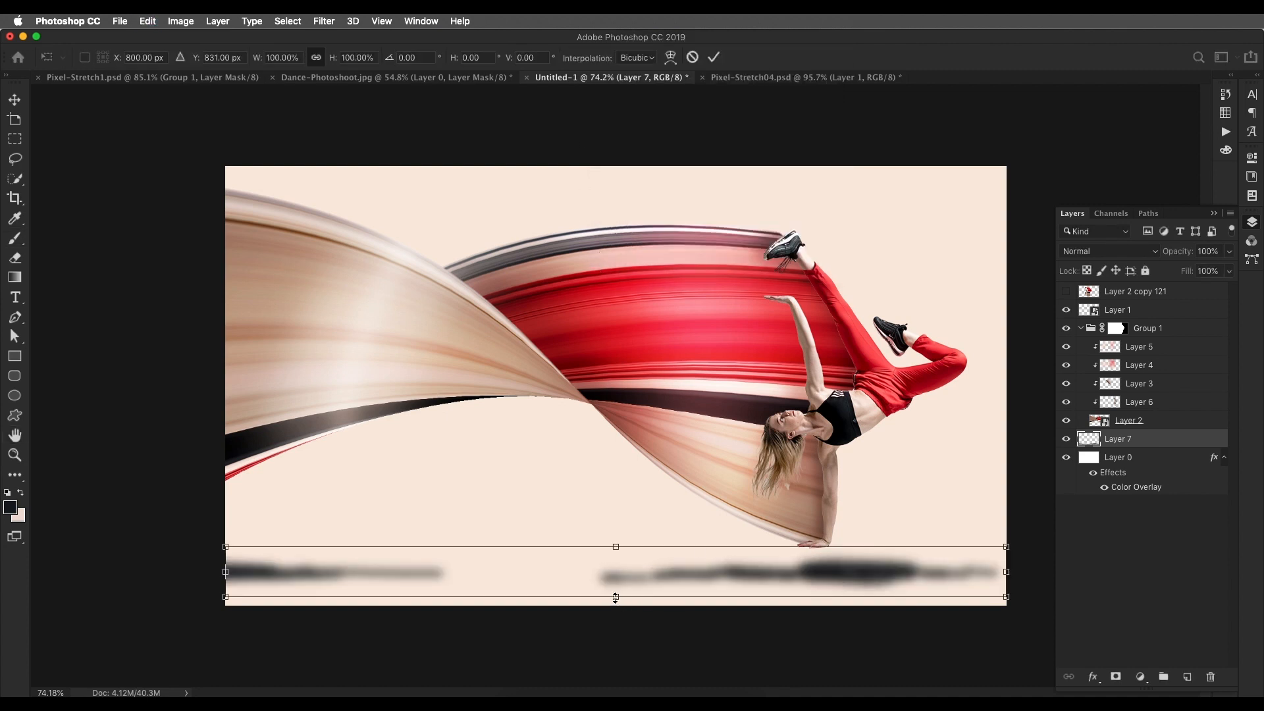
pyautogui.moveTo(615, 598); pyautogui.dragTo(616, 579)
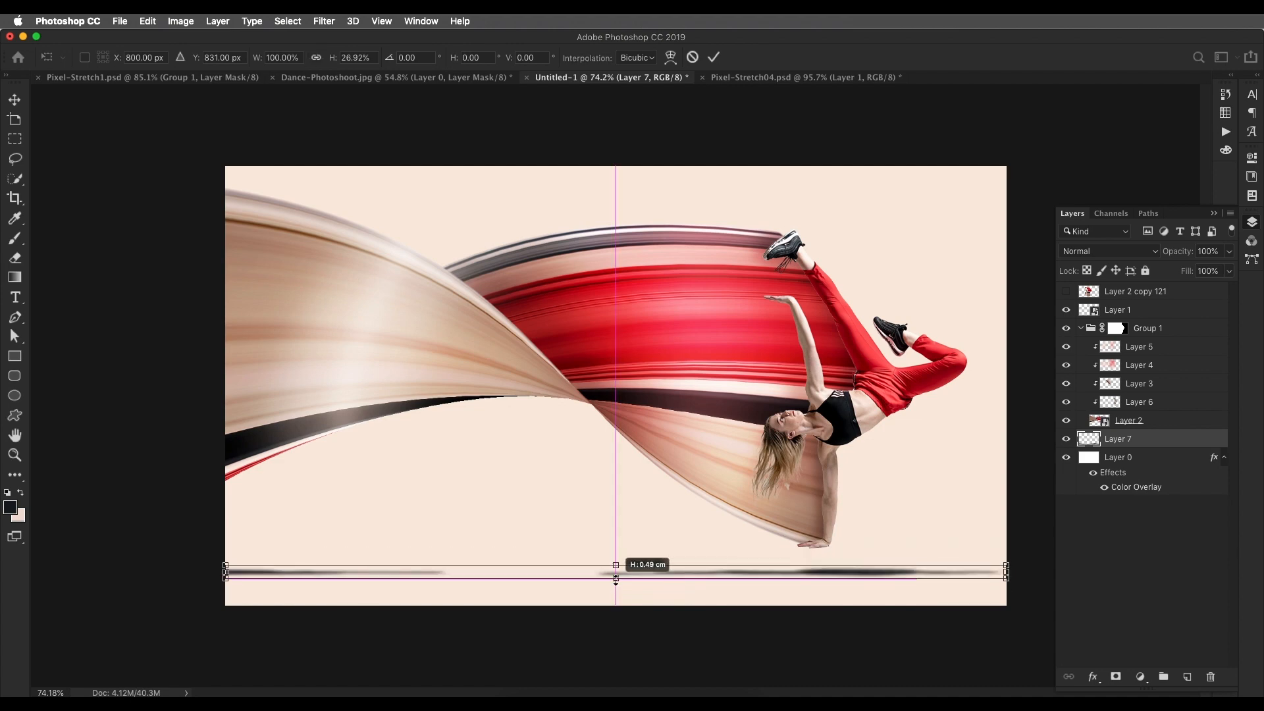
pyautogui.press('Return')
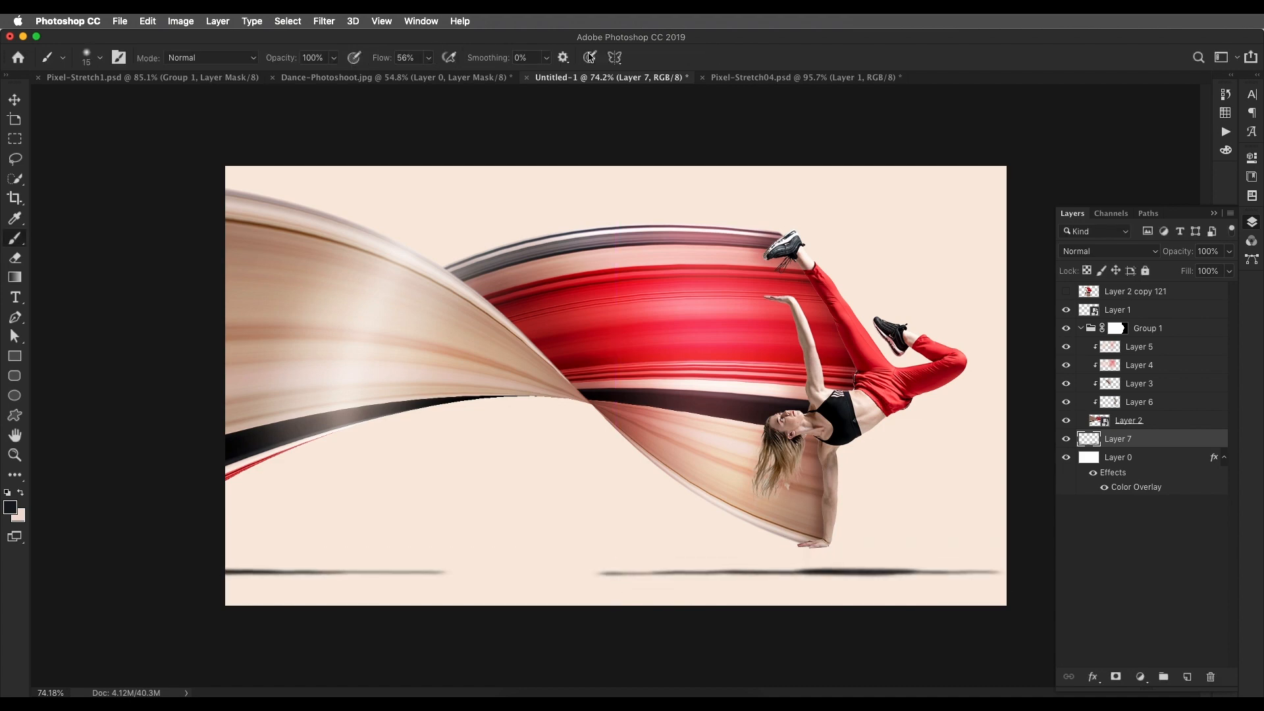
# Step: Apply a Gaussian Blur with a 5.8 px radius to the floor shadows on Layer 7
pyautogui.click(324, 21)
pyautogui.moveTo(375, 196)
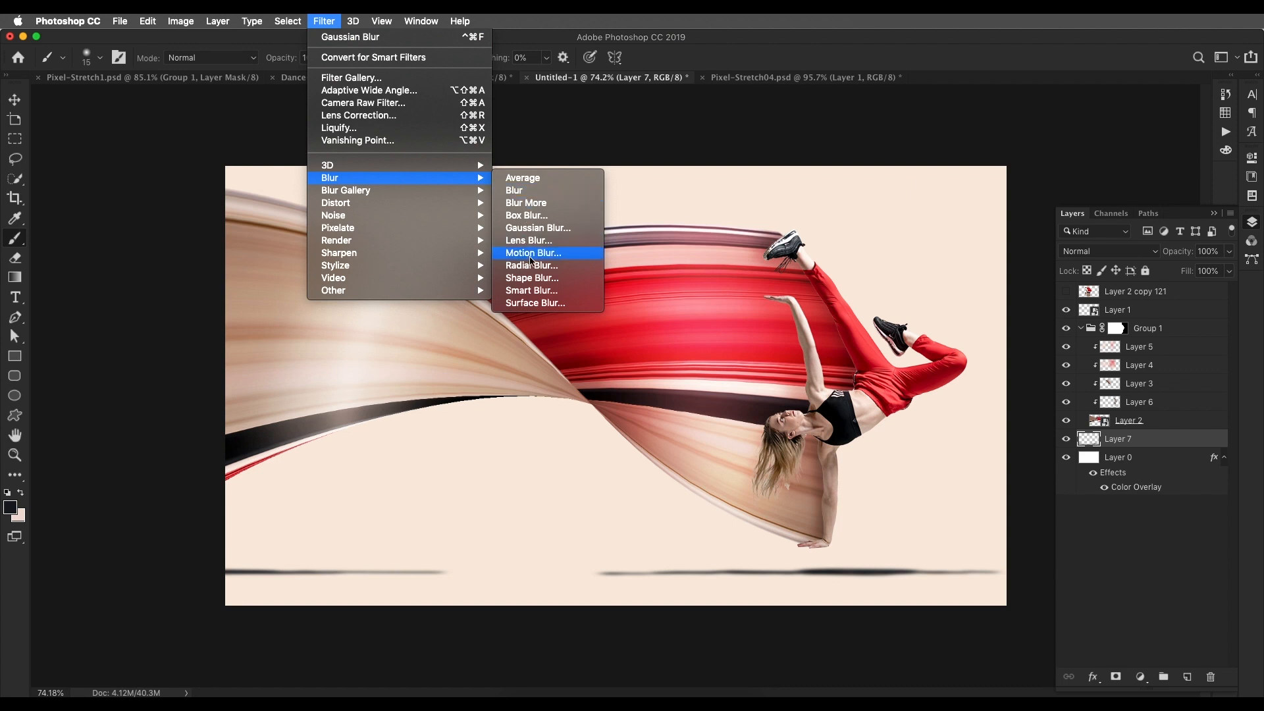
pyautogui.click(531, 228)
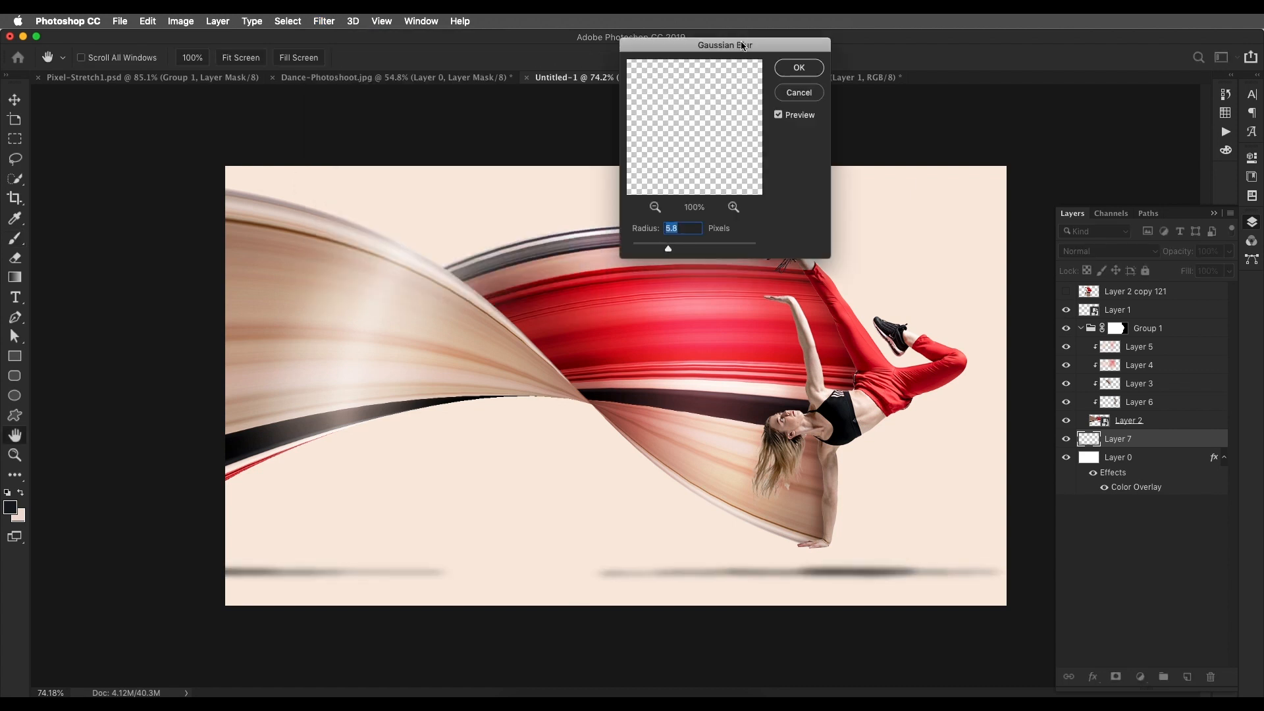
pyautogui.click(799, 67)
# Step: Nudge the floor shadows up and slightly left so they sit directly beneath the dancer's supporting hand
pyautogui.press('v')
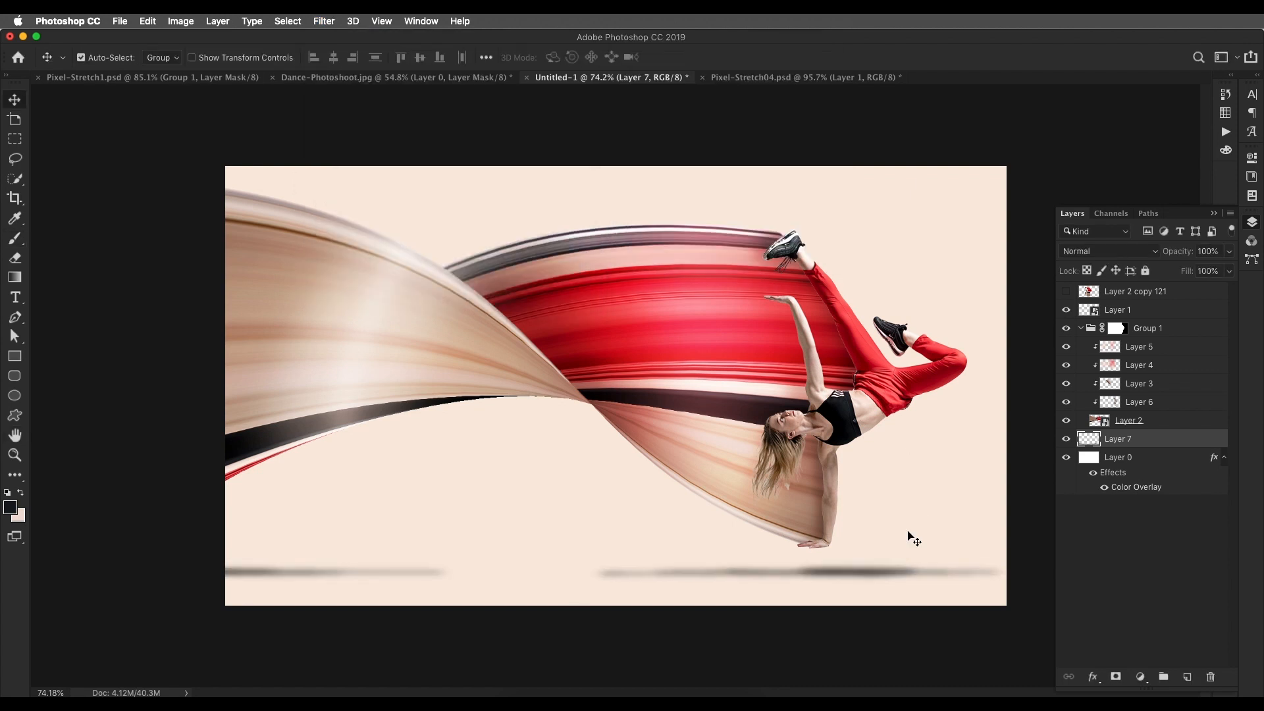
pyautogui.hotkey('shift', 'Up')
pyautogui.hotkey('shift', 'Up')
pyautogui.hotkey('shift', 'Left')
pyautogui.hotkey('shift', 'Left')
pyautogui.hotkey('shift', 'Left')
pyautogui.hotkey('shift', 'Up')
pyautogui.hotkey('shift', 'Up')
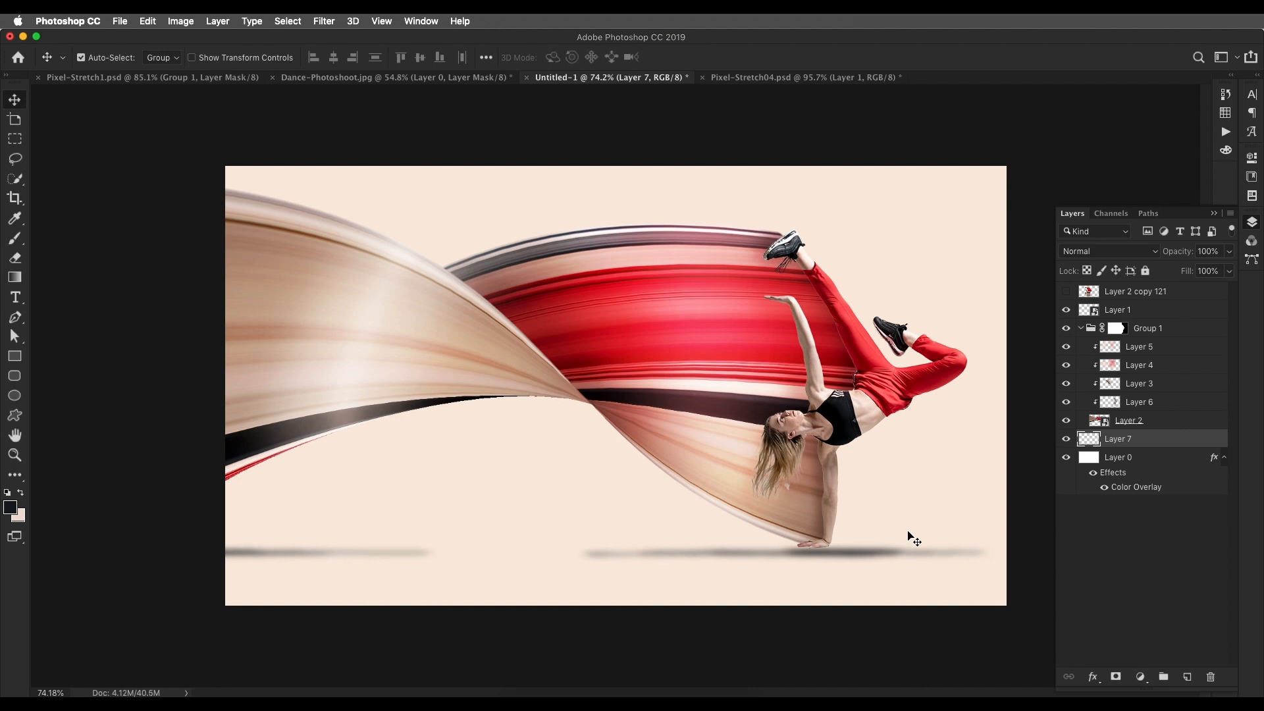
pyautogui.hotkey('shift', 'Up')
# Step: Lower the fill of the floor shadow layer, Layer 7, to 66%
pyautogui.press('super+minus')
pyautogui.click(1229, 271)
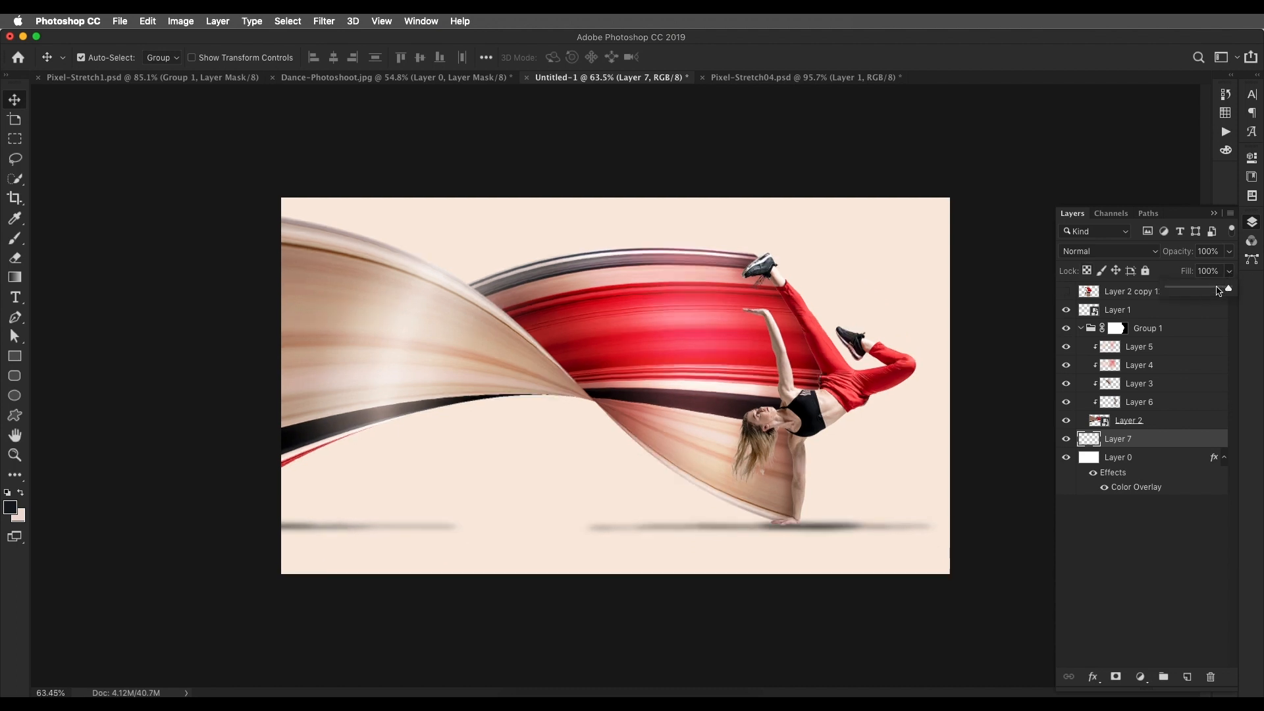
pyautogui.moveTo(1219, 290); pyautogui.dragTo(1205, 291)
# Step: Copy the 04 text, the PIXEL logo group and the Stretch Effect text from Pixel-Stretch04.psd into Untitled-1
pyautogui.click(748, 77)
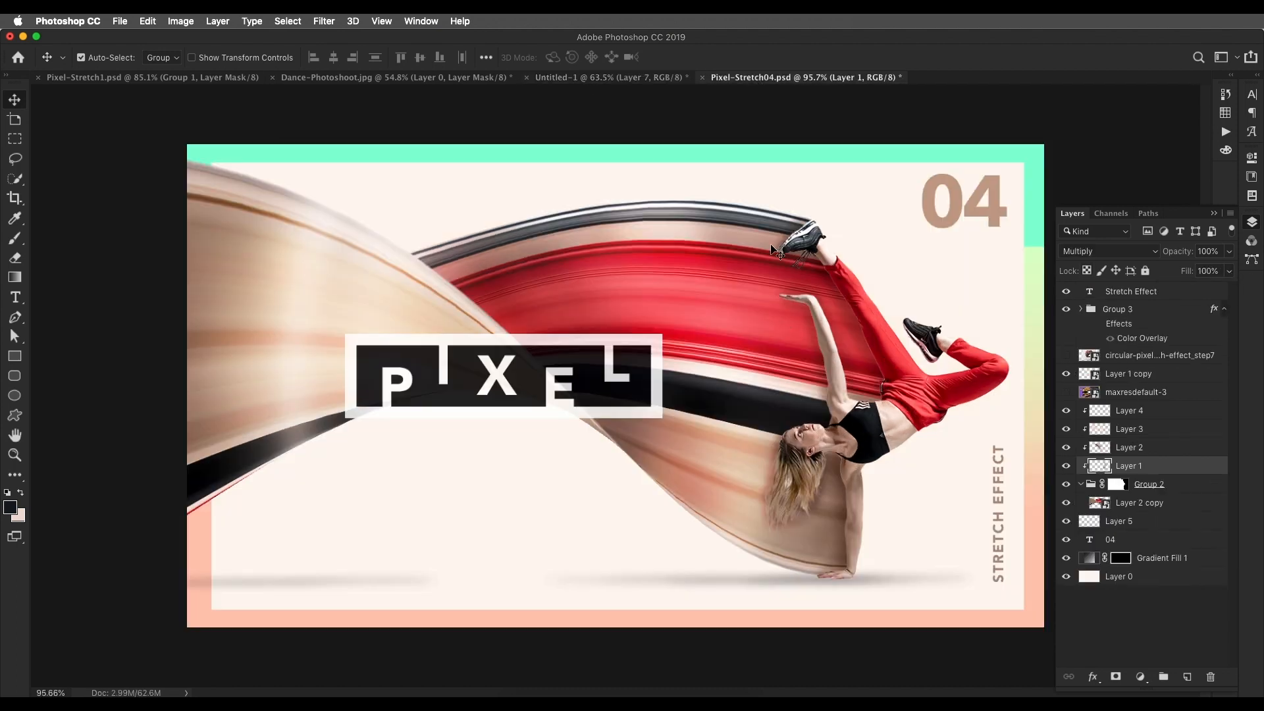
pyautogui.press('super+minus')
pyautogui.click(659, 77)
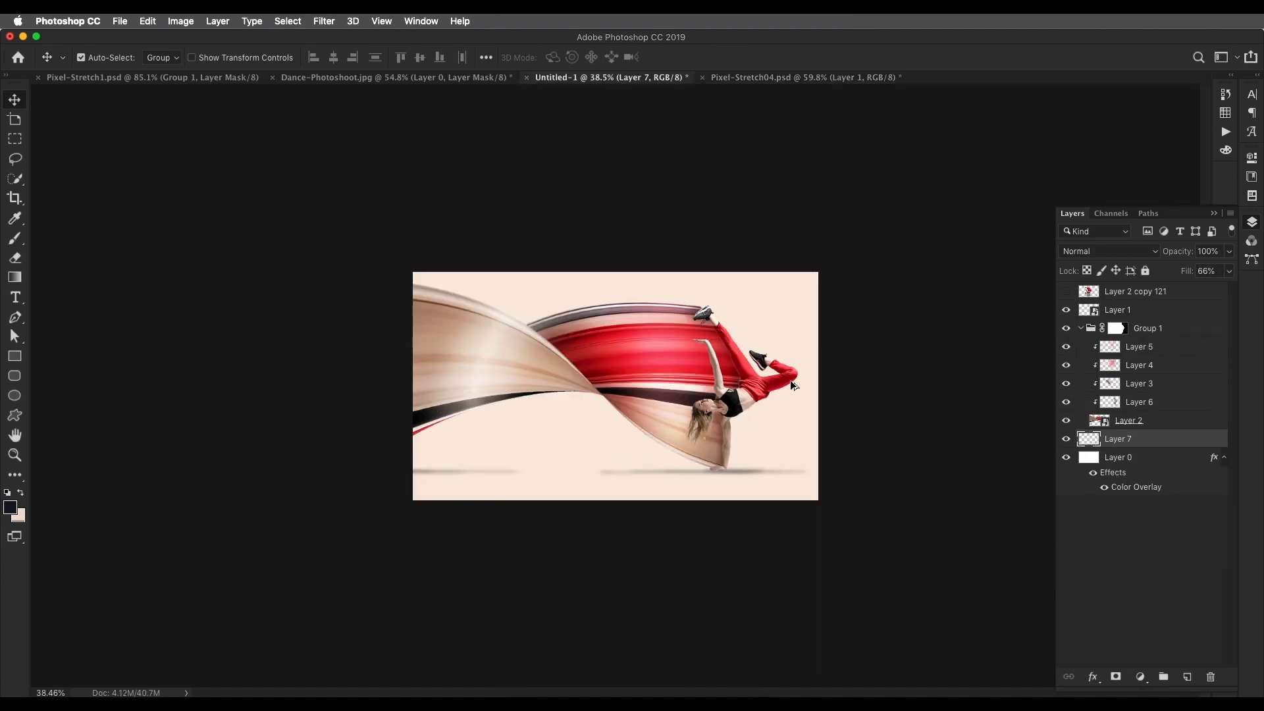
pyautogui.click(826, 78)
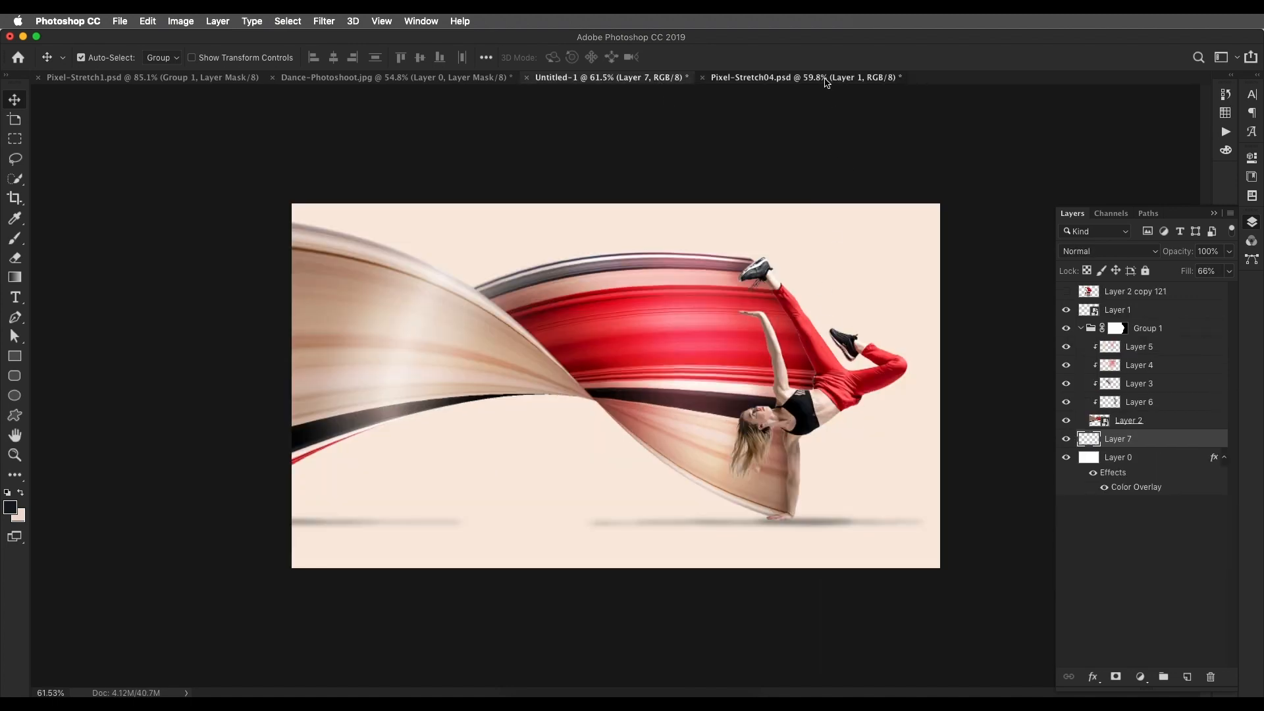
pyautogui.click(844, 276)
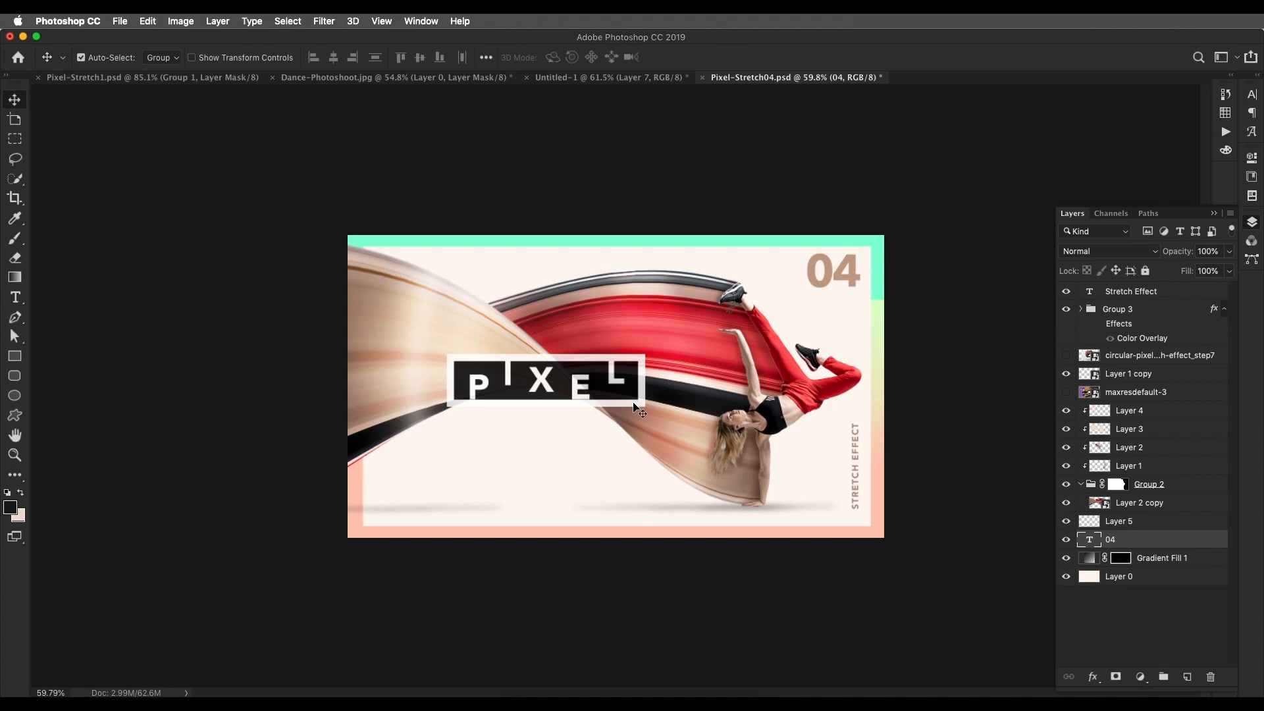
pyautogui.keyDown('shift'); pyautogui.click(860, 286); pyautogui.keyUp('shift')
pyautogui.moveTo(859, 287); pyautogui.dragTo(814, 376)
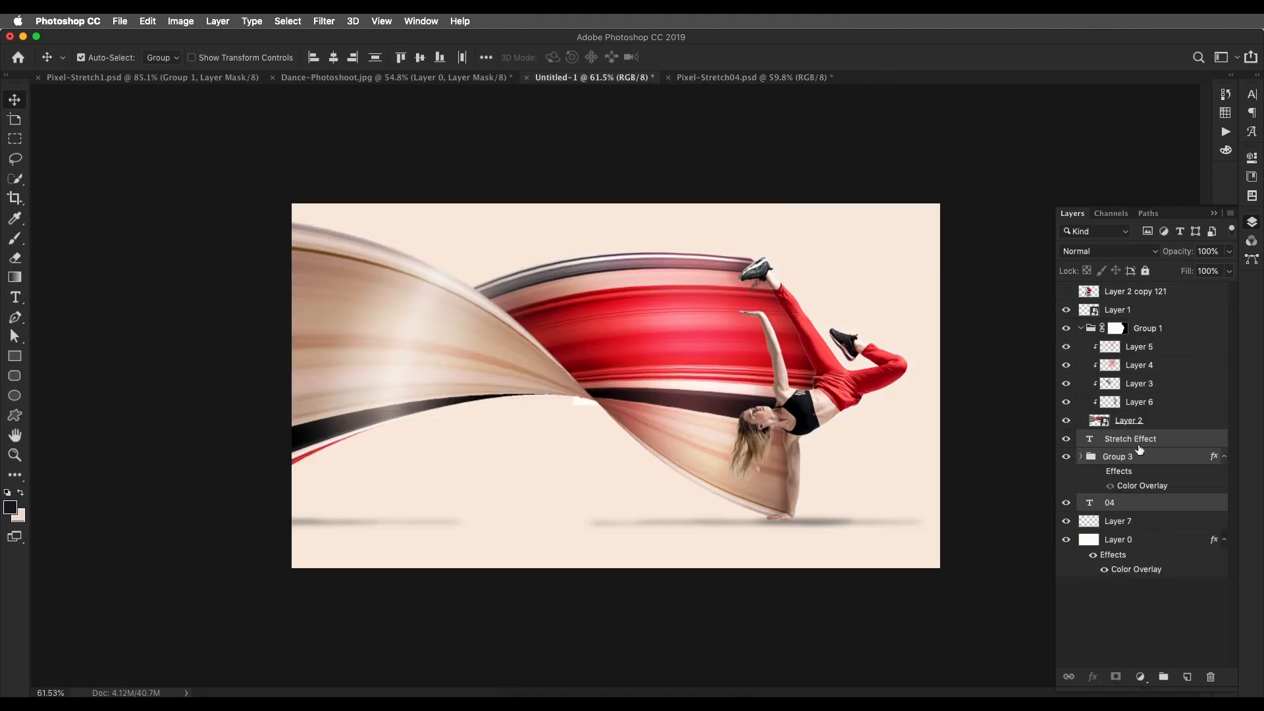
# Step: Stack the copied text and logo above all layers and arrange PIXEL over the ribbon crossing, with 04 and STRETCH EFFECT along the artwork's right edge
pyautogui.moveTo(1193, 455); pyautogui.dragTo(1166, 290)
pyautogui.moveTo(569, 391)
pyautogui.mouseDown()
pyautogui.moveTo(569, 378)
pyautogui.moveTo(561, 387)
pyautogui.mouseUp()
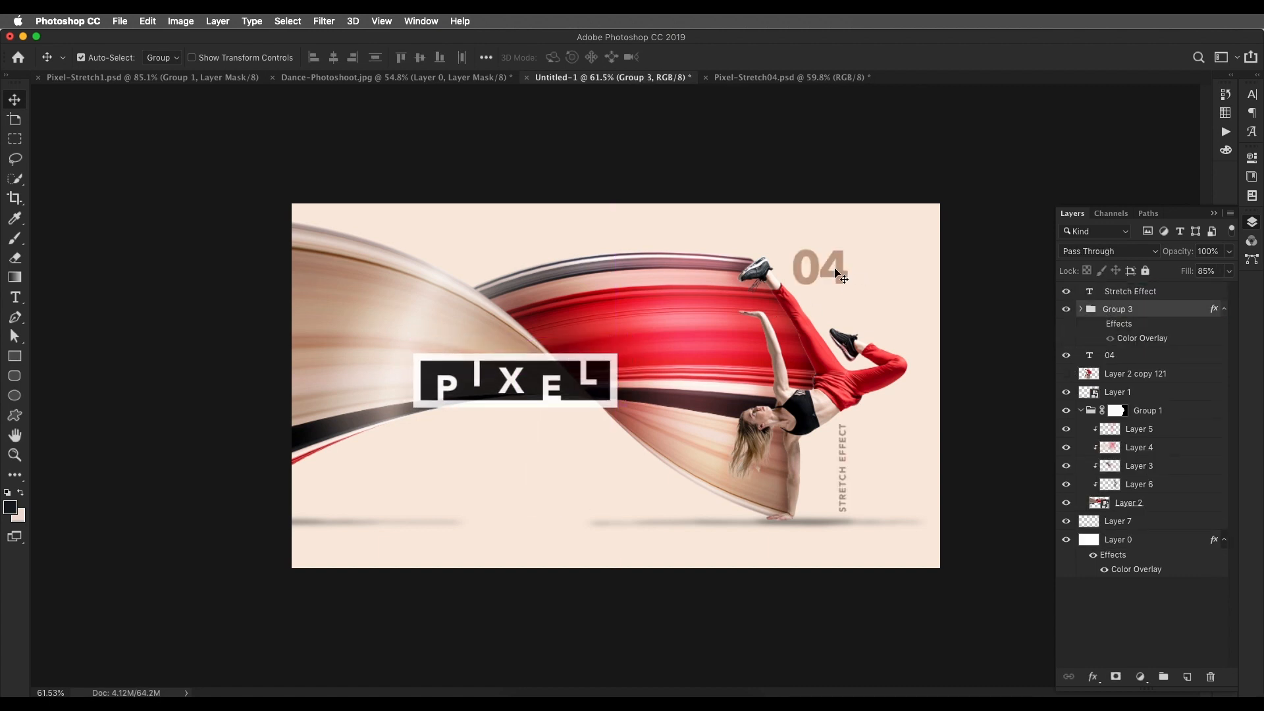
pyautogui.moveTo(840, 269); pyautogui.dragTo(900, 245)
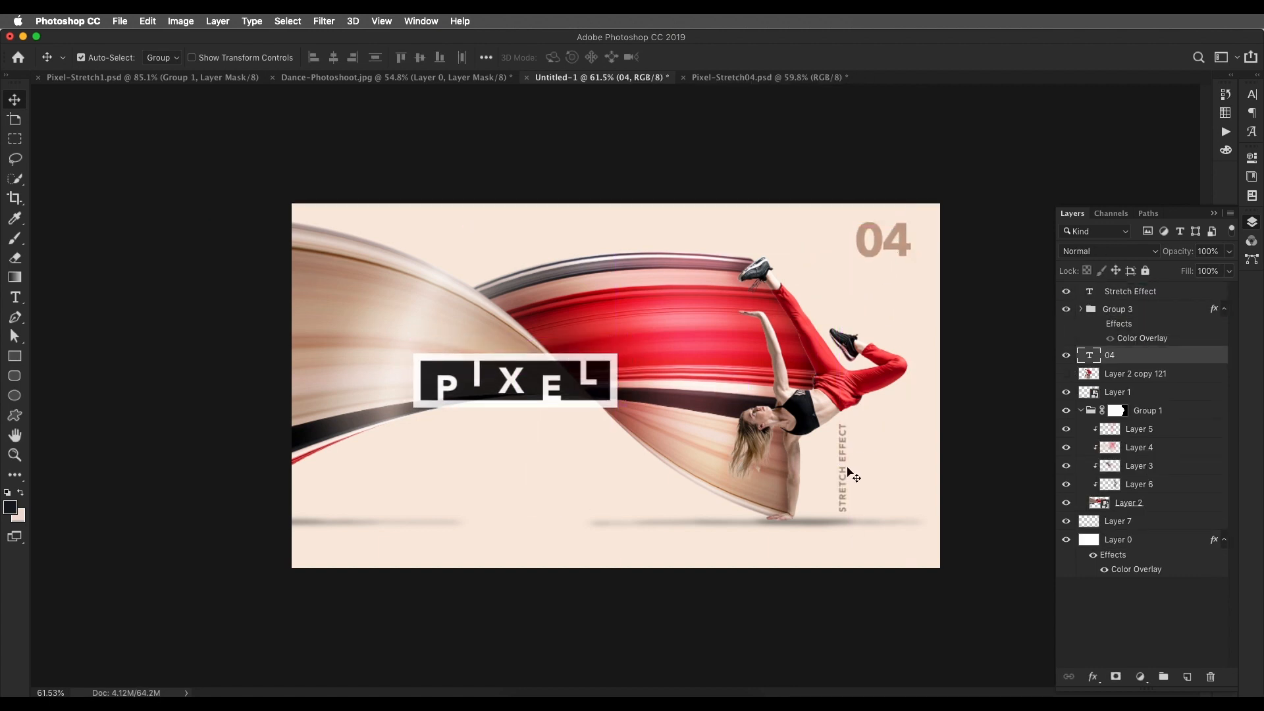
pyautogui.moveTo(849, 475); pyautogui.dragTo(909, 506)
pyautogui.click(968, 480)
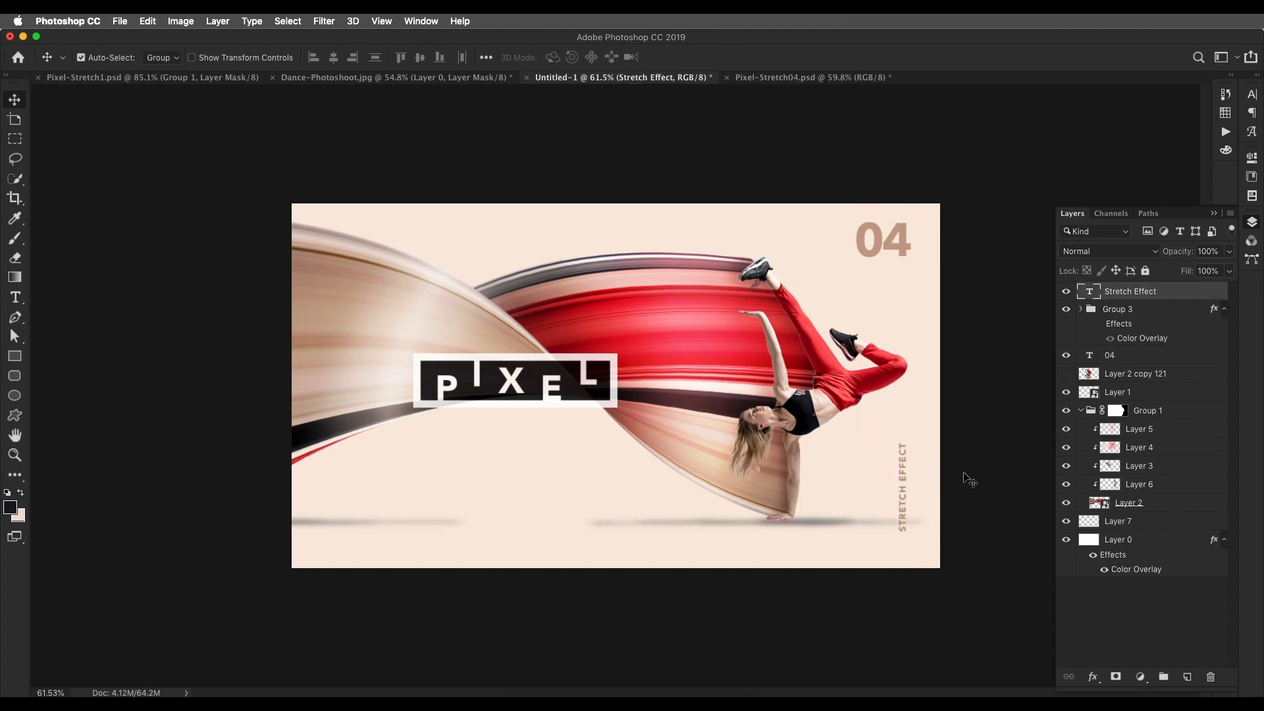
# Step: Add a Gradient Fill layer above Layer 0 using the red-to-green preset with an extra red stop at 45%
pyautogui.click(1131, 542)
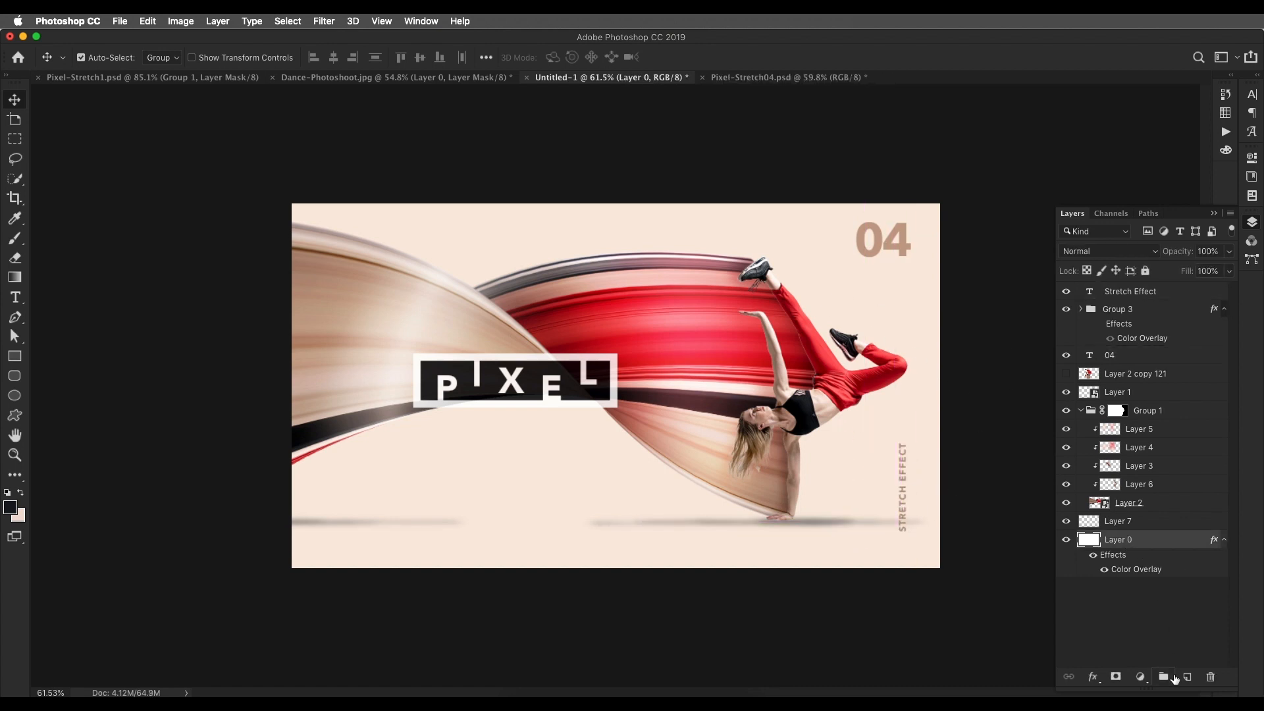
pyautogui.click(1140, 677)
pyautogui.moveTo(705, 357); pyautogui.dragTo(952, 183)
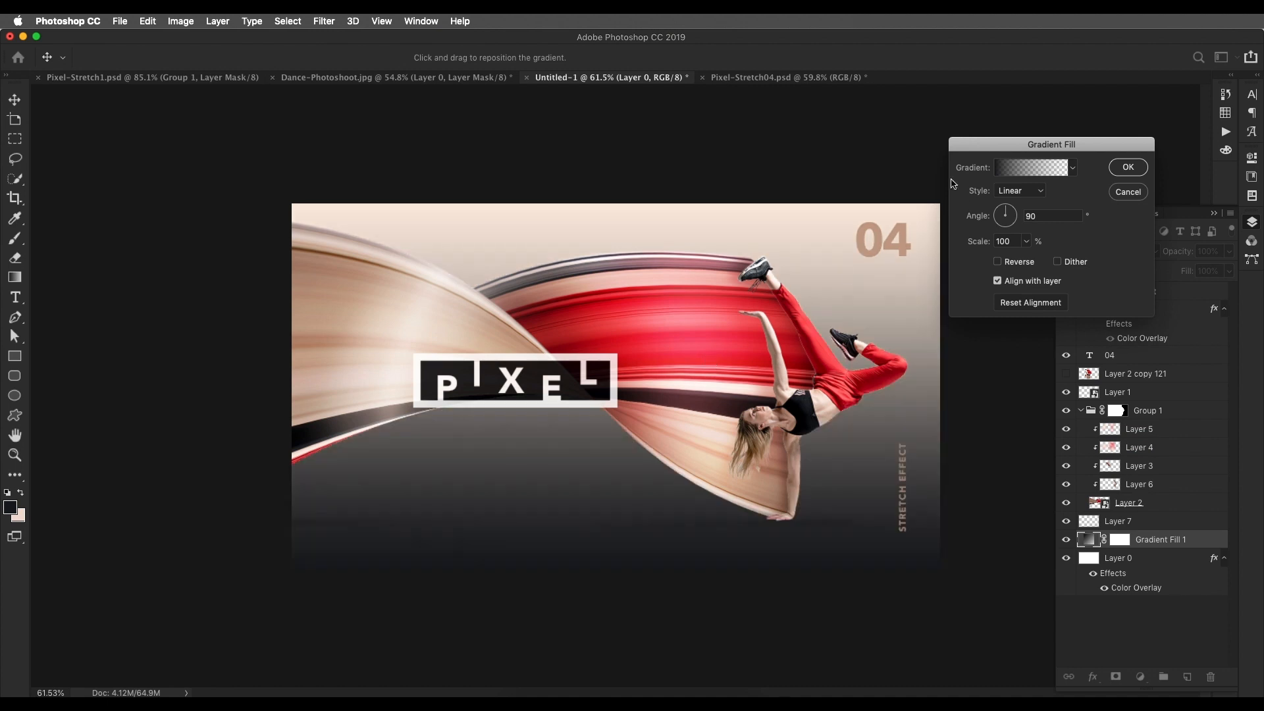
pyautogui.click(1005, 170)
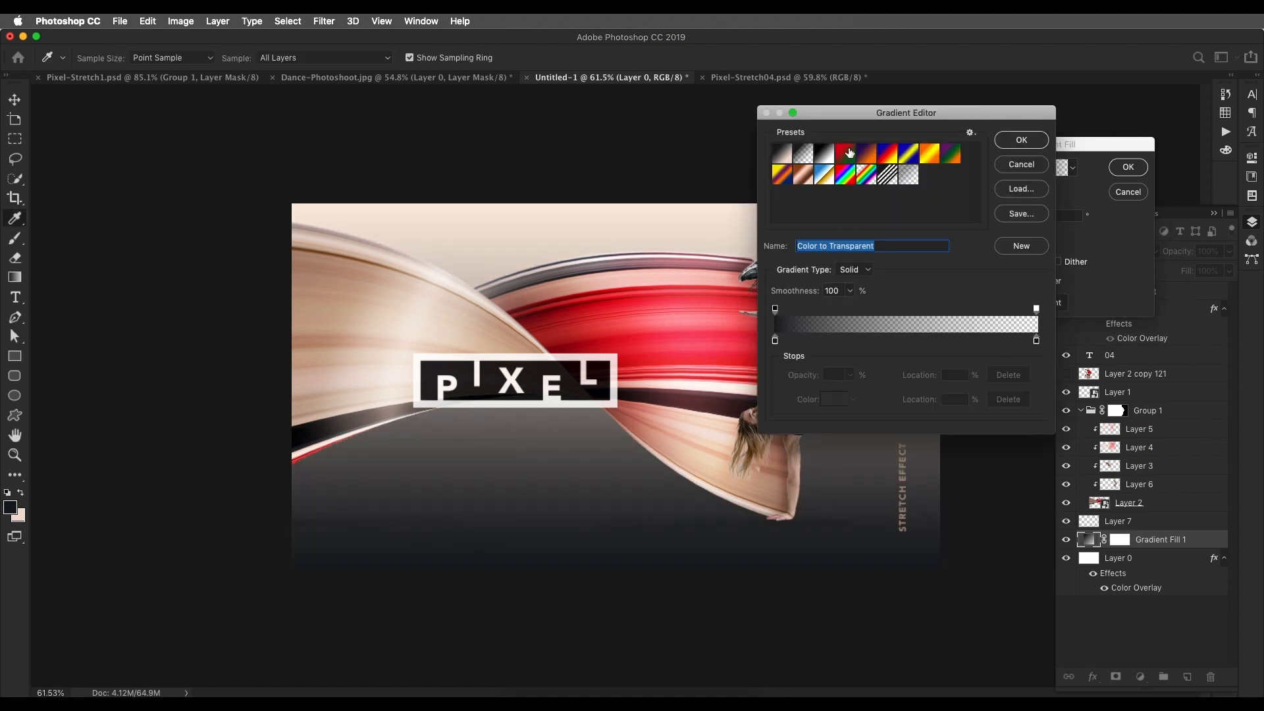
pyautogui.click(848, 153)
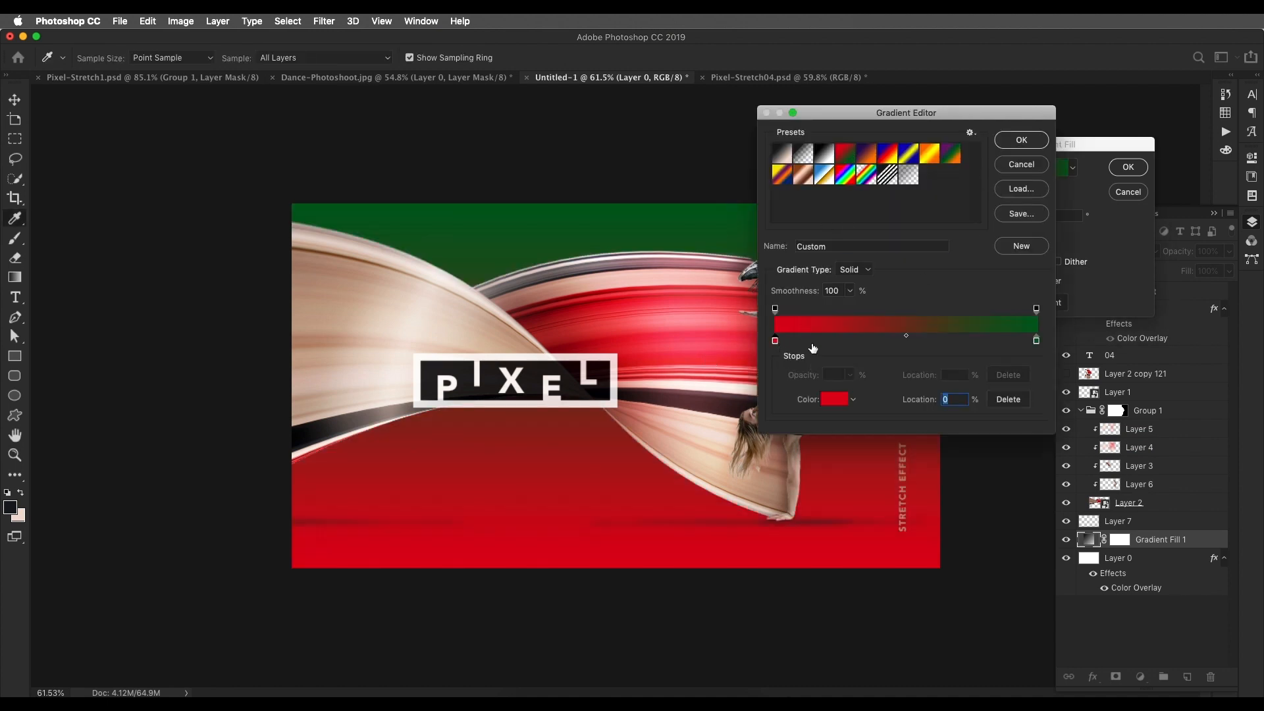
pyautogui.moveTo(775, 341); pyautogui.dragTo(894, 341)
pyautogui.click(1021, 140)
pyautogui.click(1126, 170)
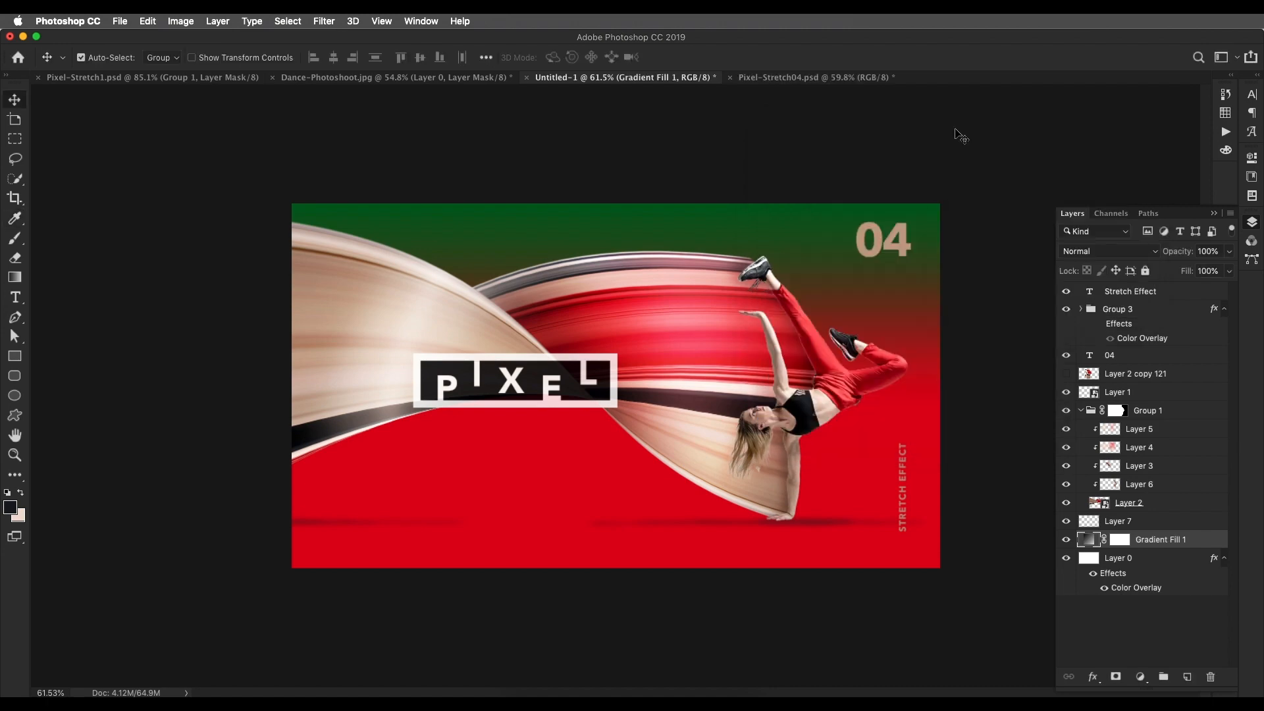
# Step: Copy the peach hex colour ffc7b4 from the first stop of the Gradient Fill 1 gradient in Pixel-Stretch04.psd
pyautogui.click(816, 77)
pyautogui.scroll(5, 897, 296)
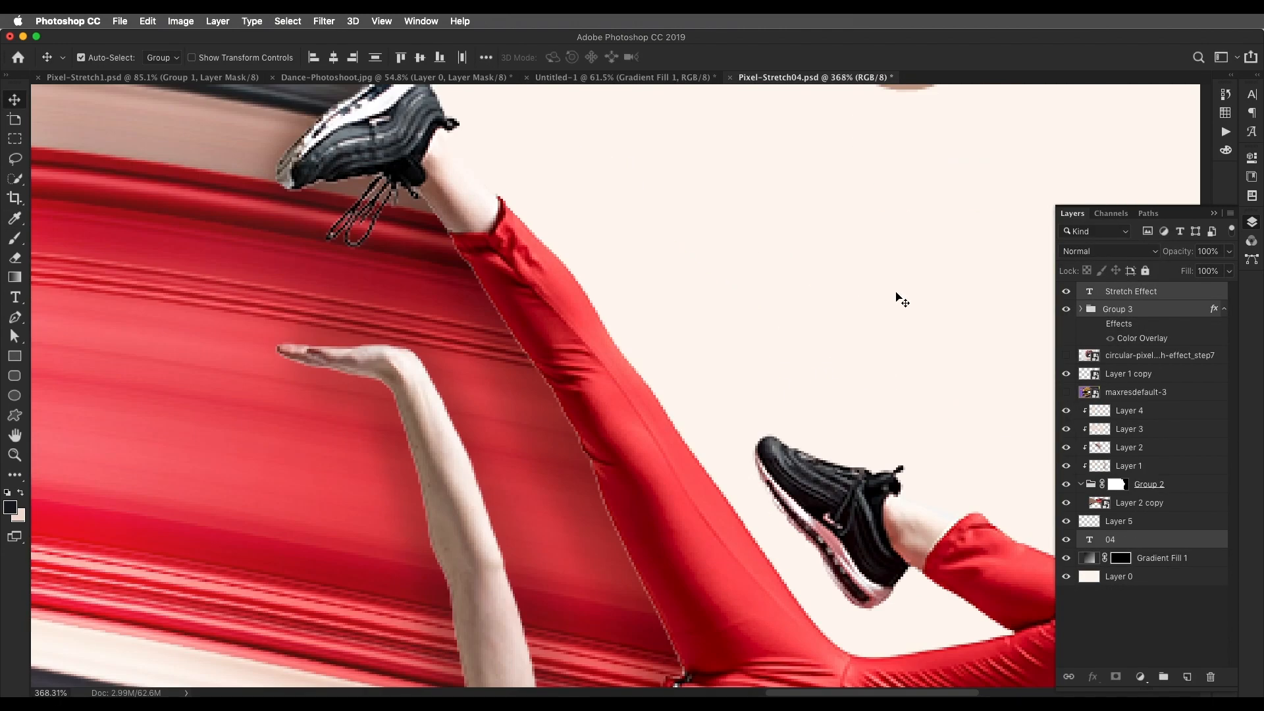
pyautogui.hscroll(5, 513, 338)
pyautogui.scroll(-5, 626, 308)
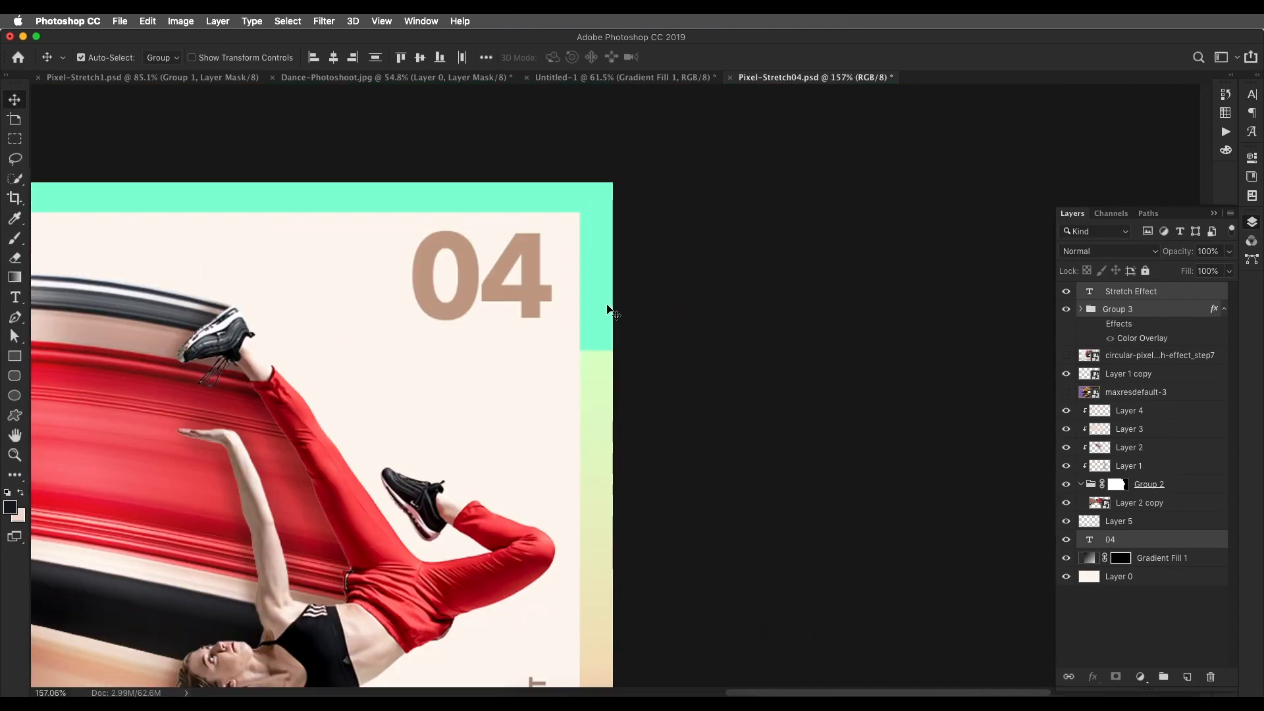
pyautogui.doubleClick(1088, 559)
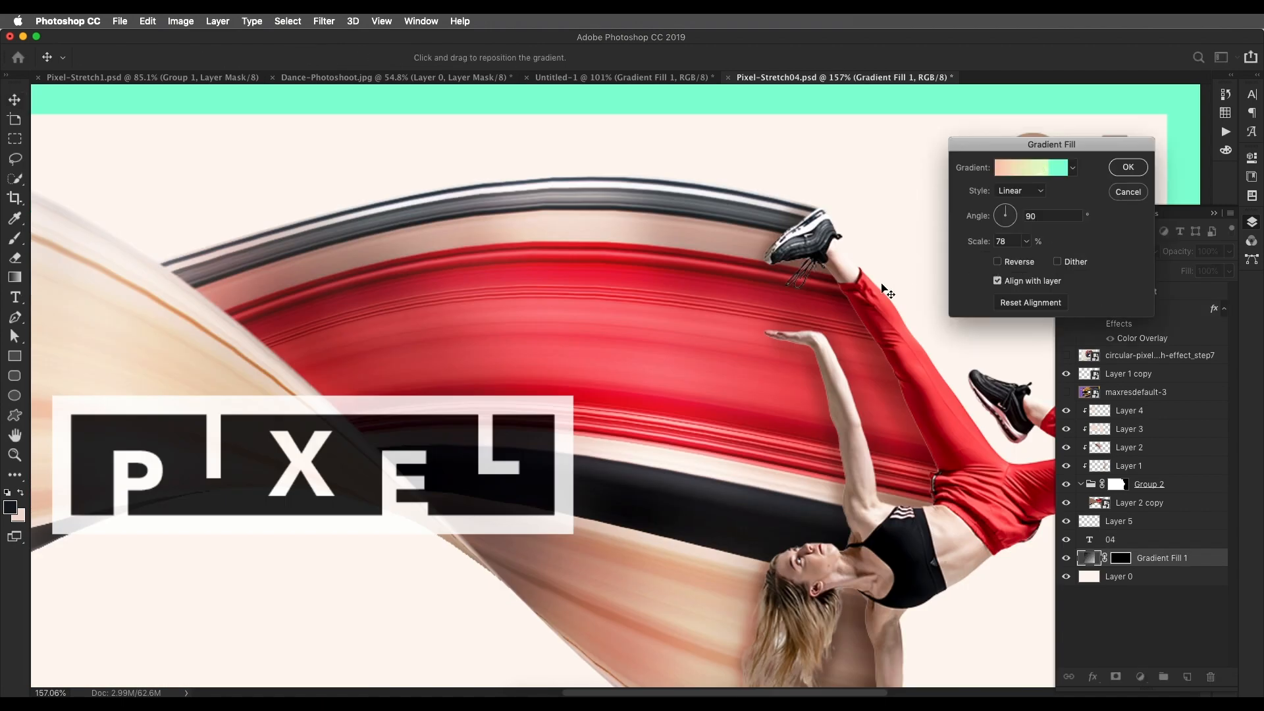
pyautogui.click(1055, 168)
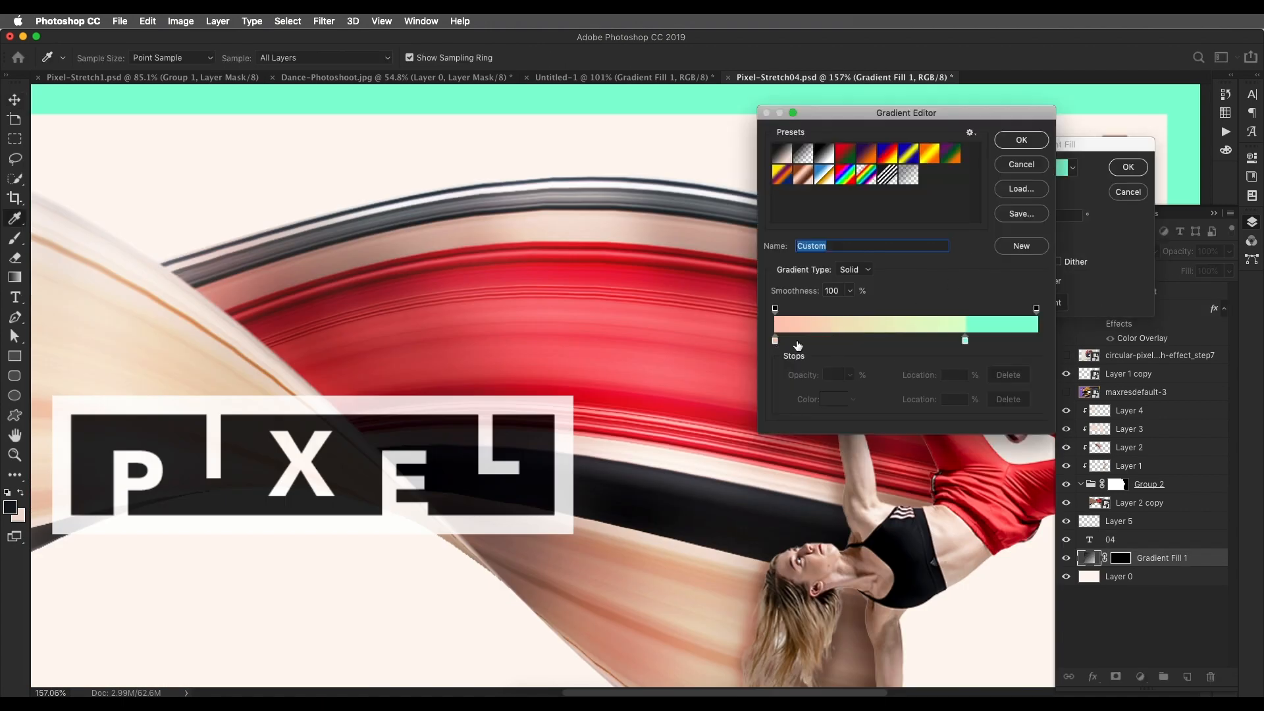
pyautogui.click(775, 341)
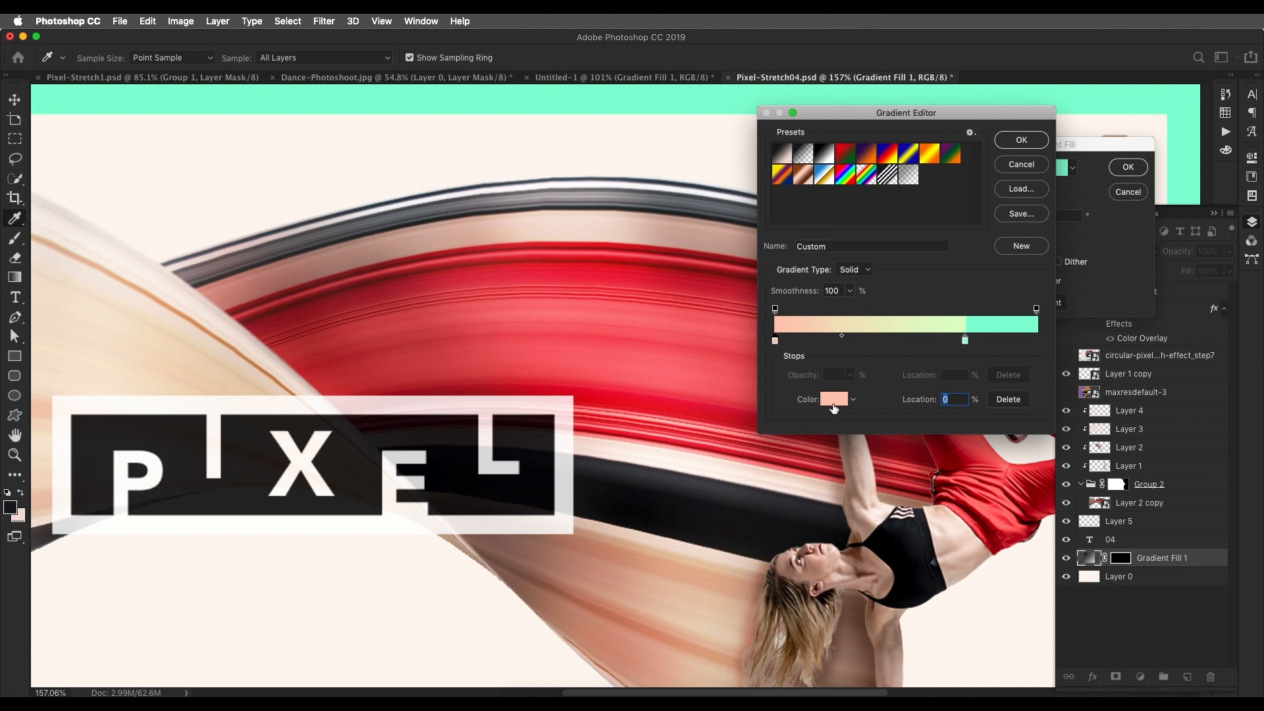
pyautogui.click(833, 400)
pyautogui.doubleClick(1079, 489)
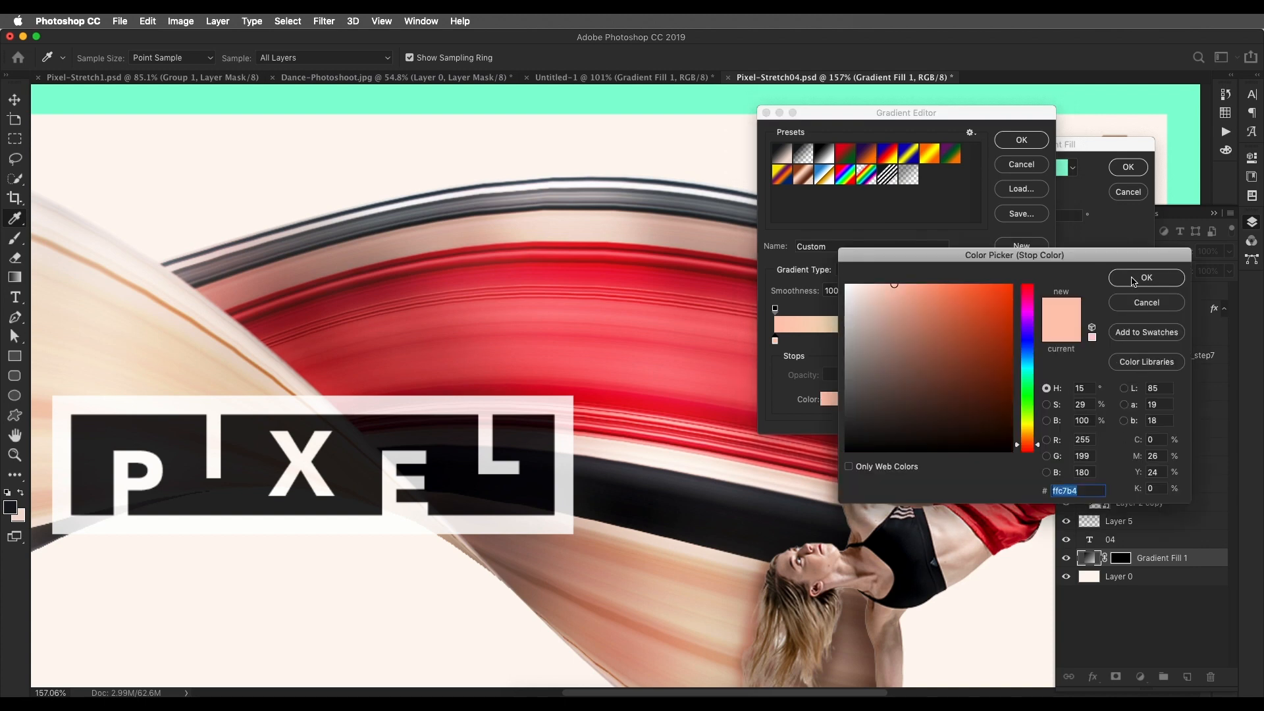
pyautogui.click(1132, 278)
pyautogui.click(1021, 140)
pyautogui.press('Return')
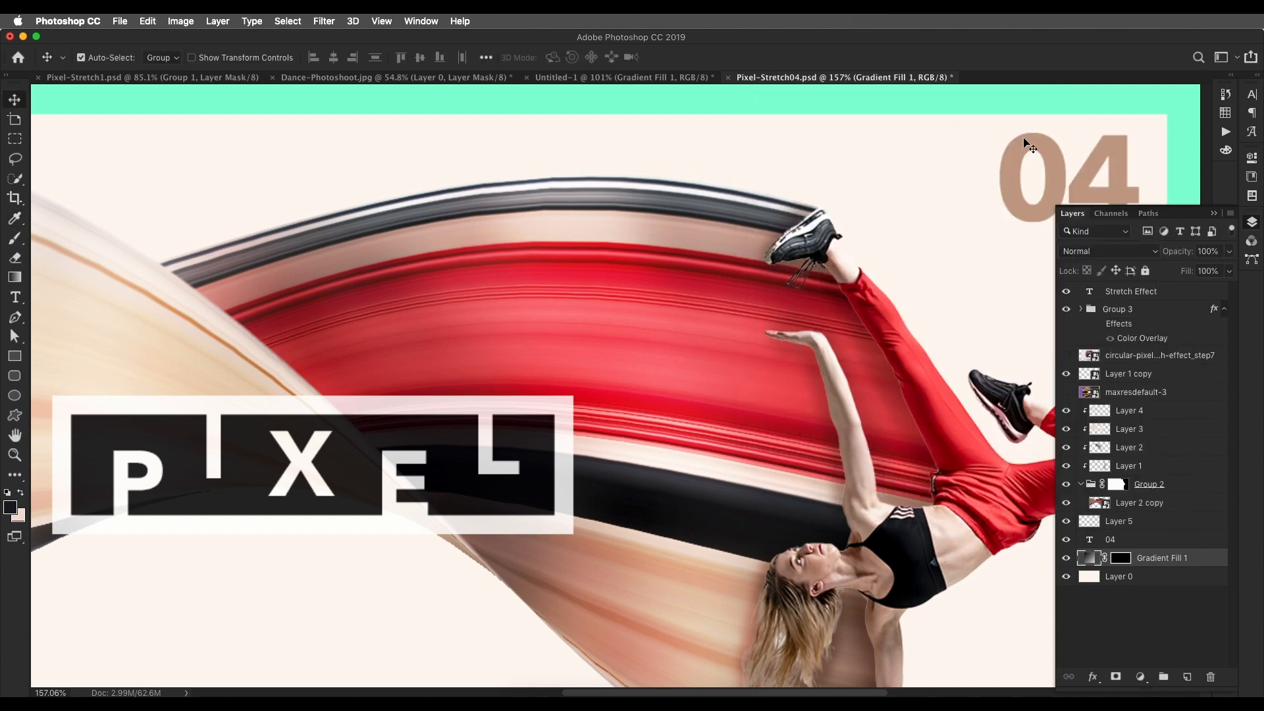
# Step: Set the first color stop of Untitled-1's Gradient Fill 1 to the copied peach ffc7b4
pyautogui.click(710, 79)
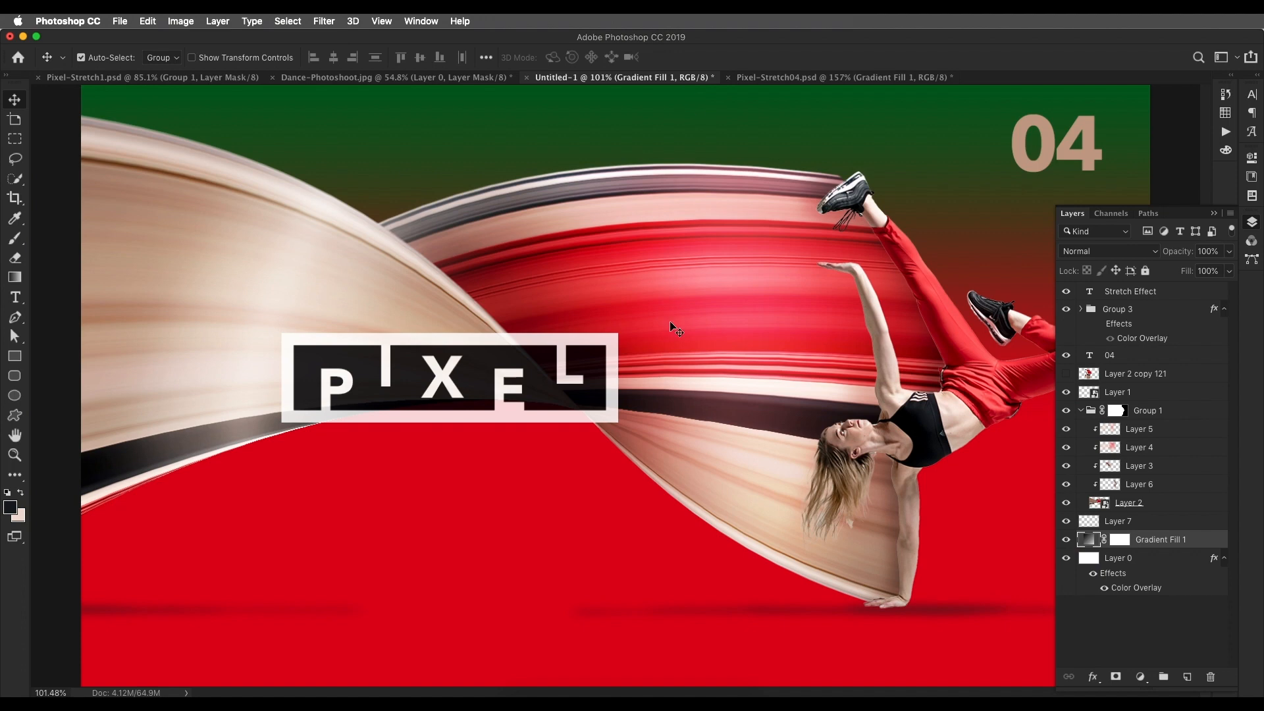
pyautogui.doubleClick(1086, 538)
pyautogui.click(1035, 167)
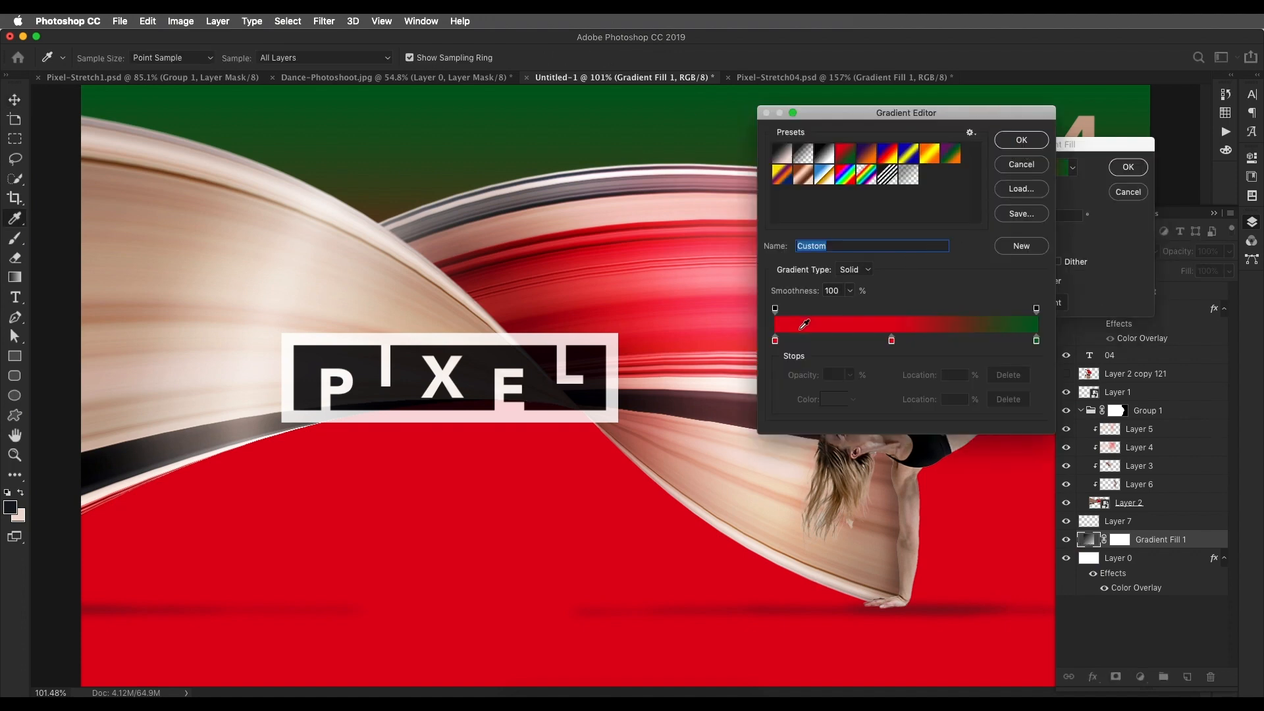
pyautogui.doubleClick(776, 340)
pyautogui.doubleClick(1096, 493)
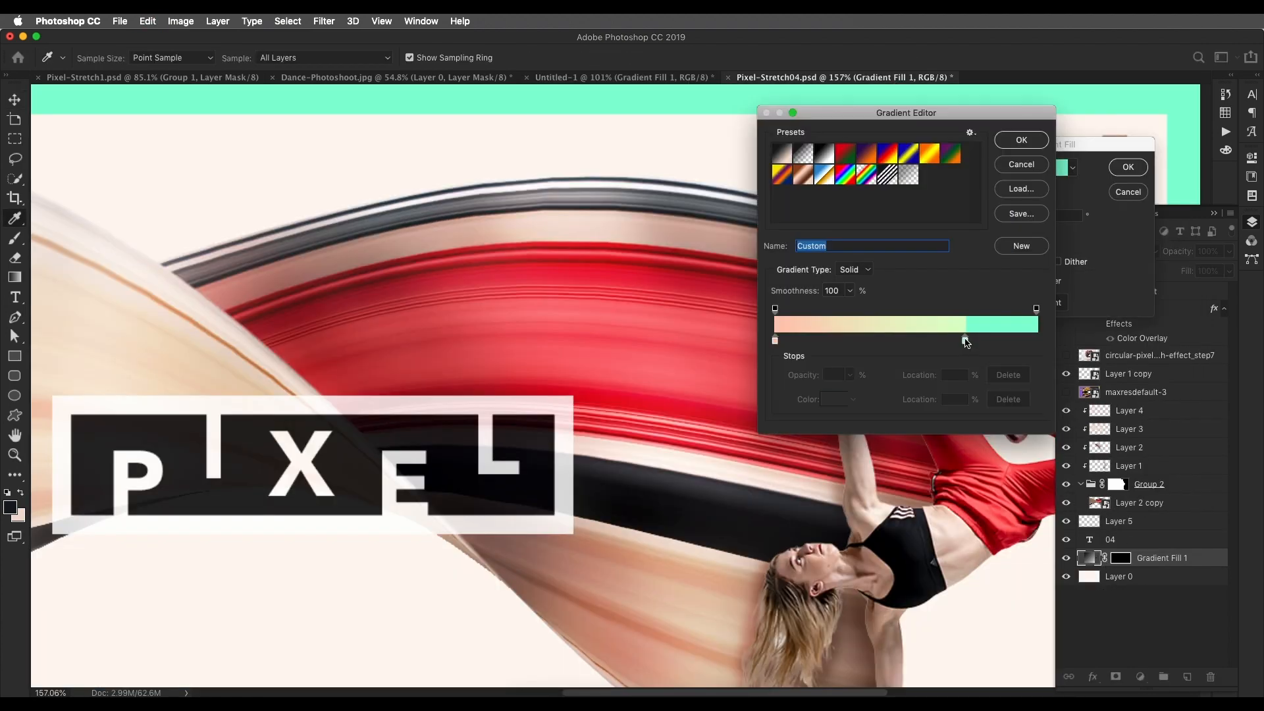
# Step: Copy the hex colour of the pale green stop at 70% in Pixel-Stretch04.psd's gradient
pyautogui.click(965, 339)
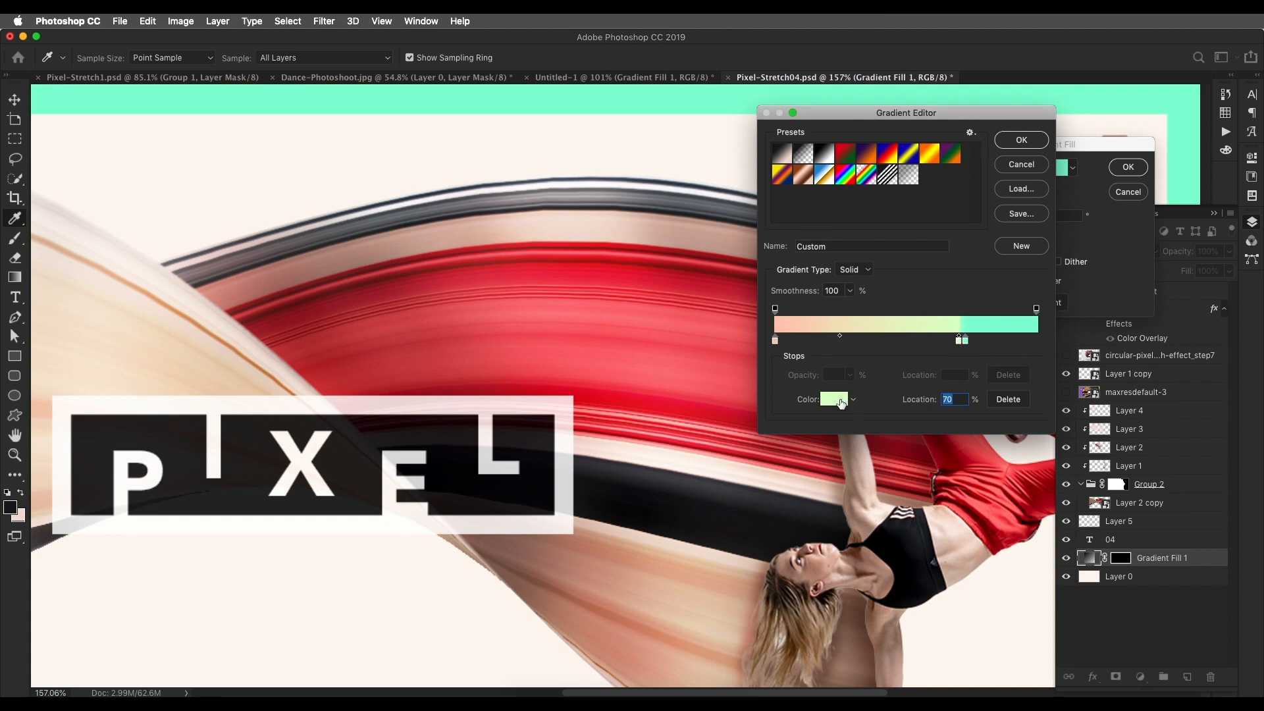
pyautogui.click(835, 401)
pyautogui.click(1090, 495)
pyautogui.hotkey('ctrl', 'c')
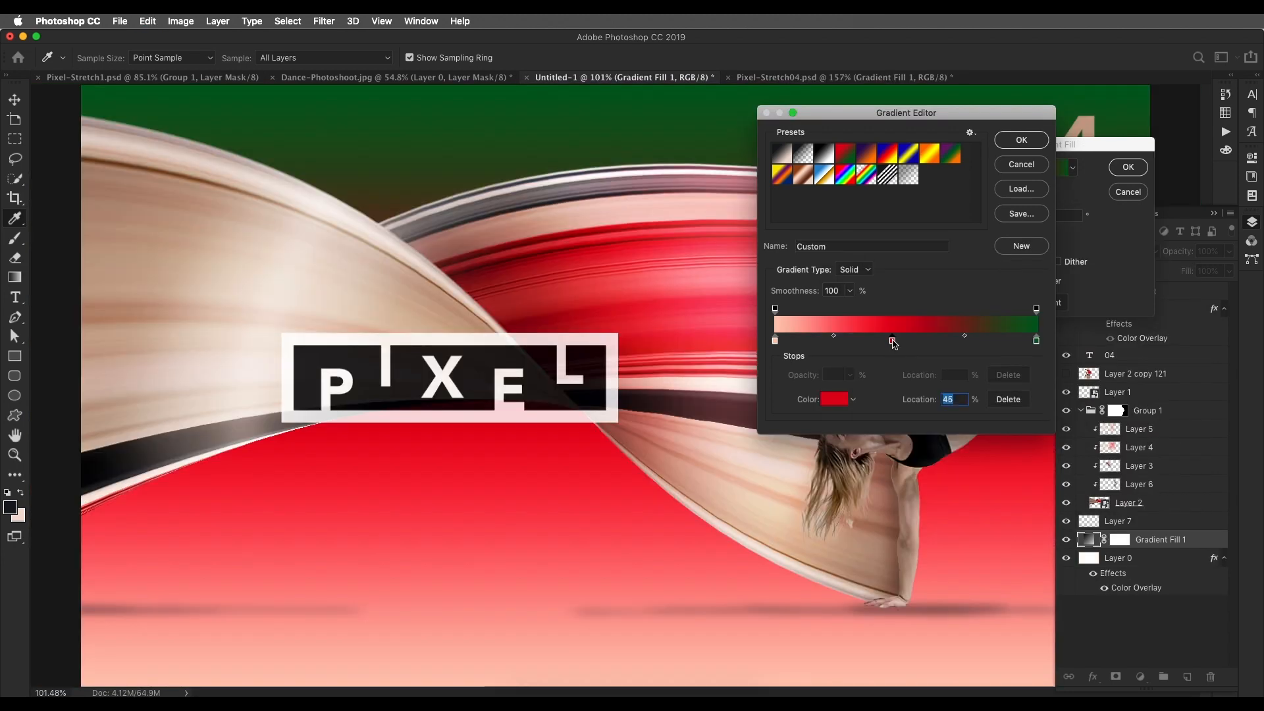
# Step: Replace the red of the 45% stop in Untitled-1's gradient with the copied pale green and accept the gradient fill
pyautogui.click(831, 400)
pyautogui.click(1084, 491)
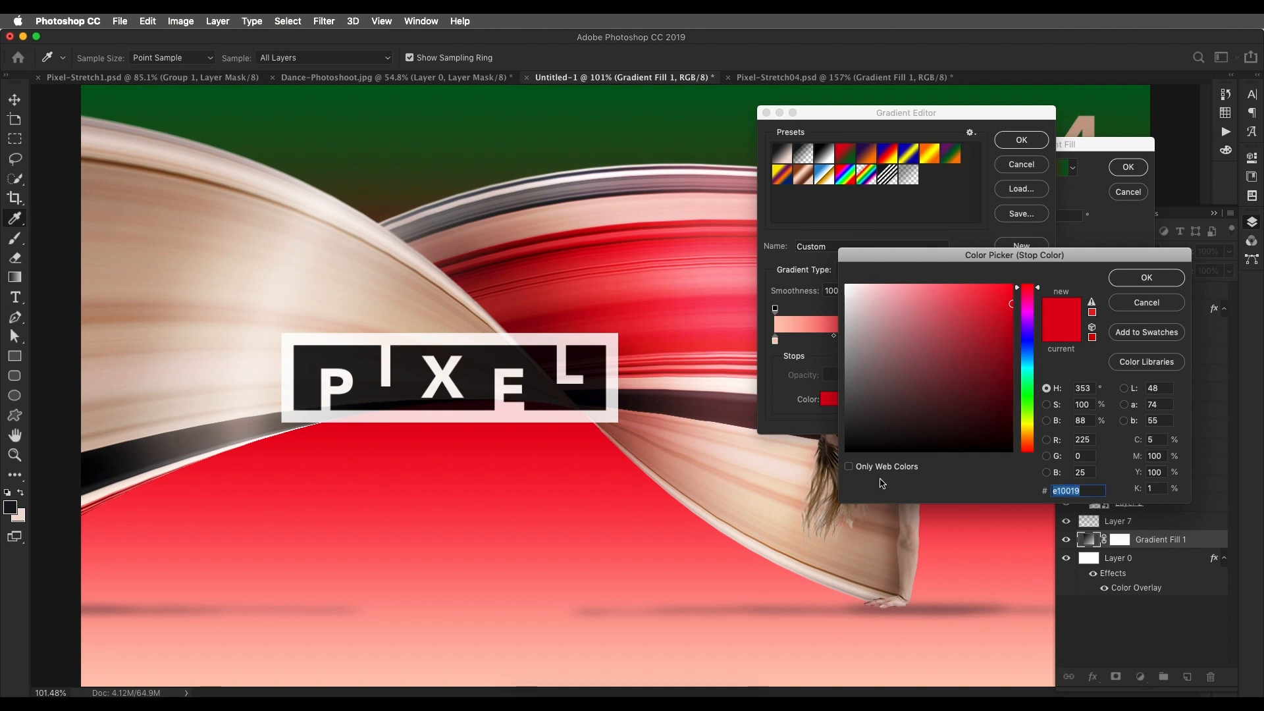
pyautogui.hotkey('ctrl', 'v')
pyautogui.click(1134, 275)
pyautogui.press('Return')
pyautogui.press('Return')
# Step: Copy the hex colour 86ffd4 of the mint stop in Pixel-Stretch04.psd's Gradient Fill 1 gradient
pyautogui.click(911, 78)
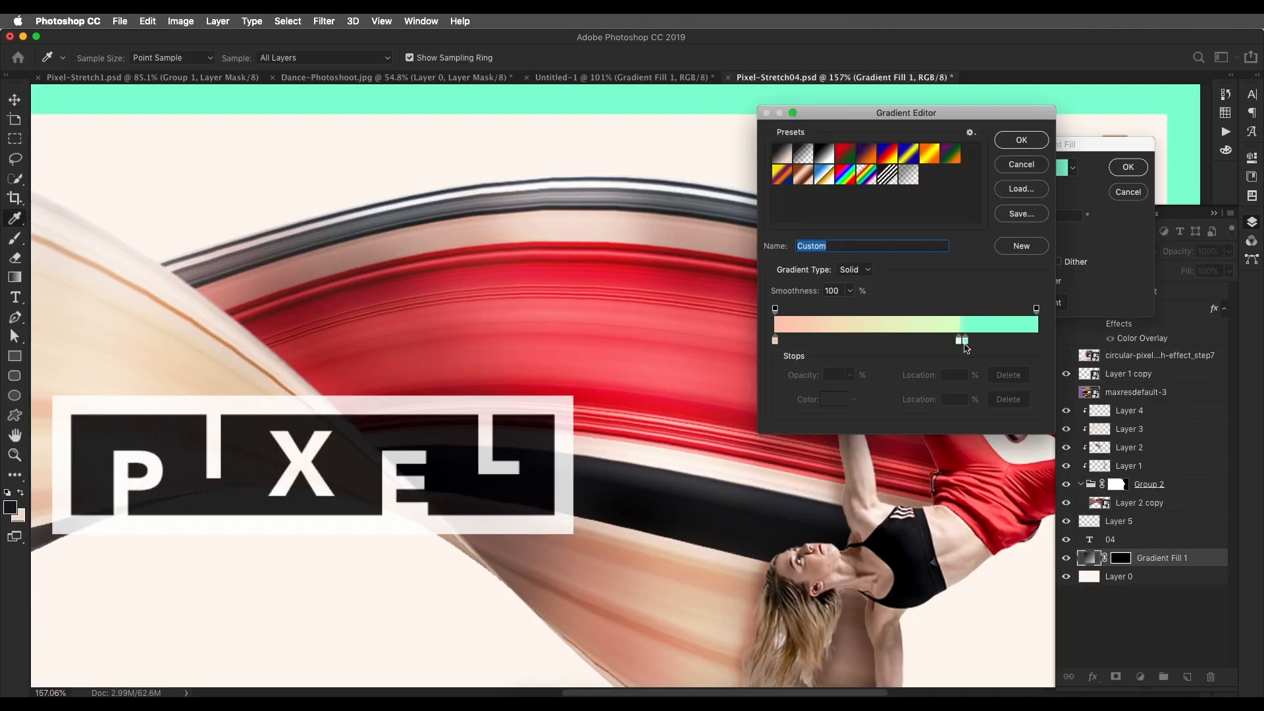
pyautogui.click(960, 339)
pyautogui.click(843, 401)
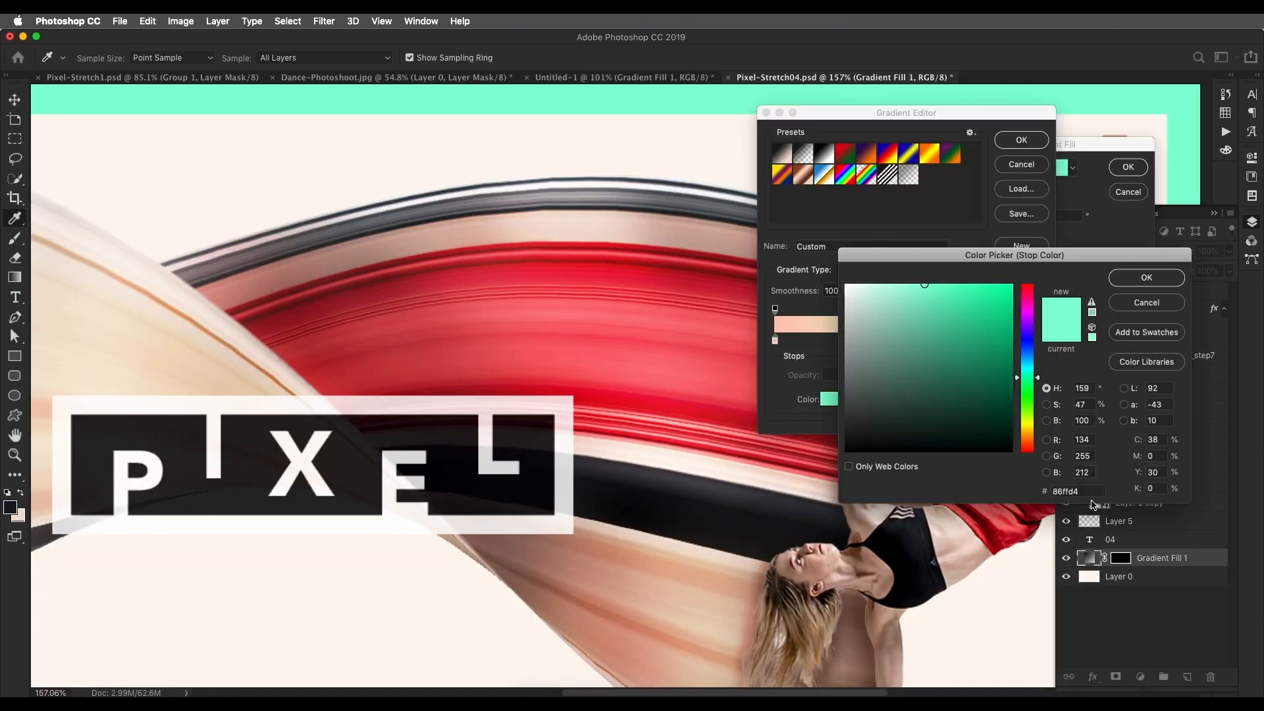
pyautogui.click(1067, 491)
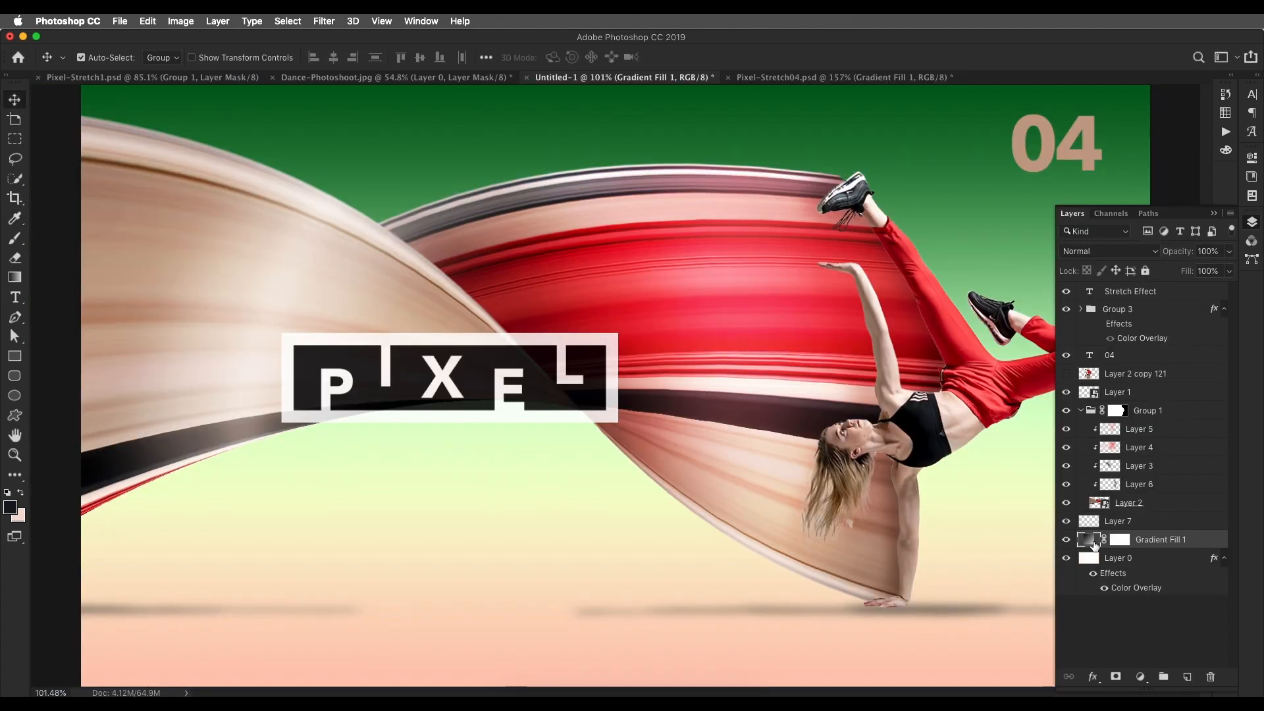
# Step: Replace the dark green of the last stop in Untitled-1's Gradient Fill 1 with the copied mint 86ffd4
pyautogui.doubleClick(1090, 539)
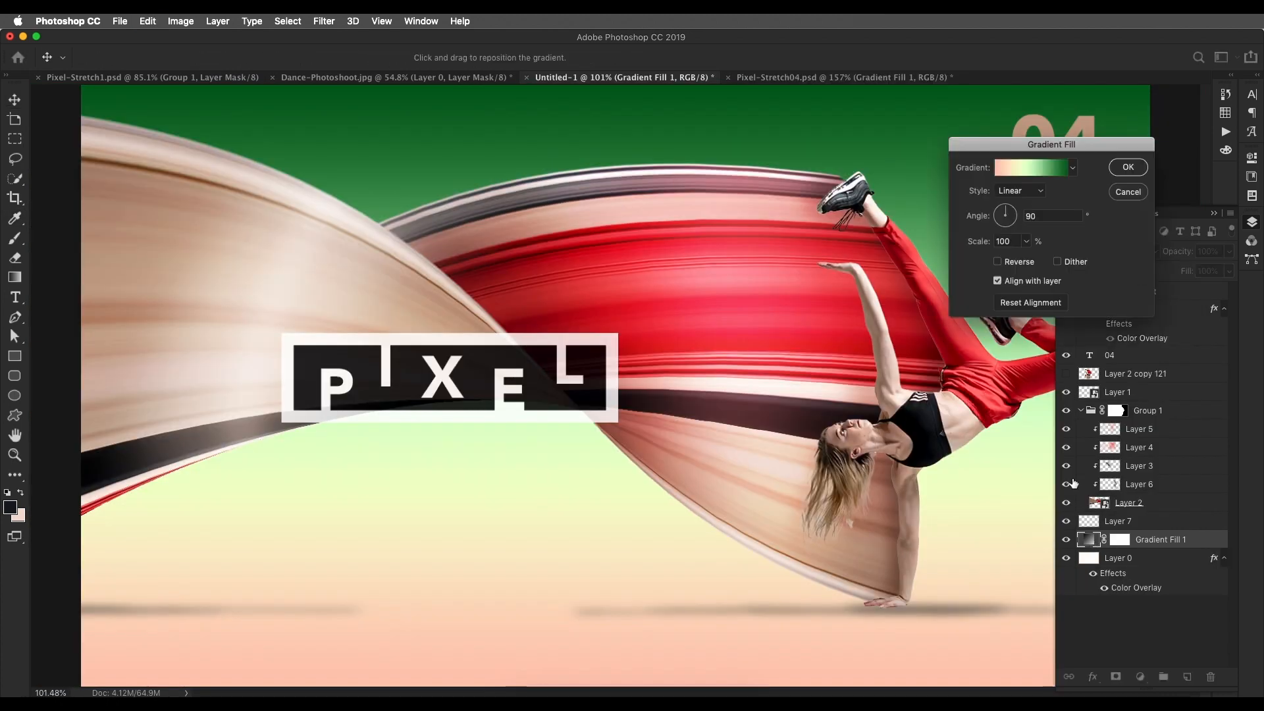
pyautogui.click(1055, 172)
pyautogui.click(1036, 341)
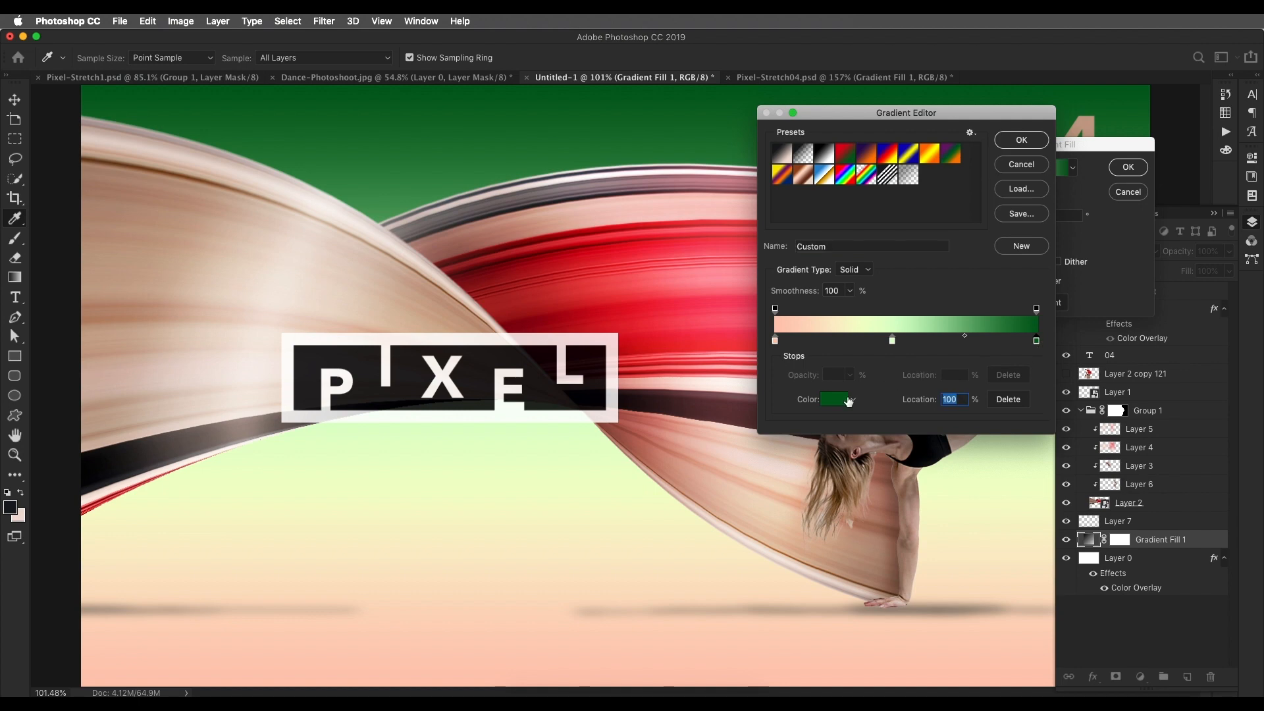
pyautogui.click(848, 401)
pyautogui.click(1080, 491)
pyautogui.write('86ffd4')
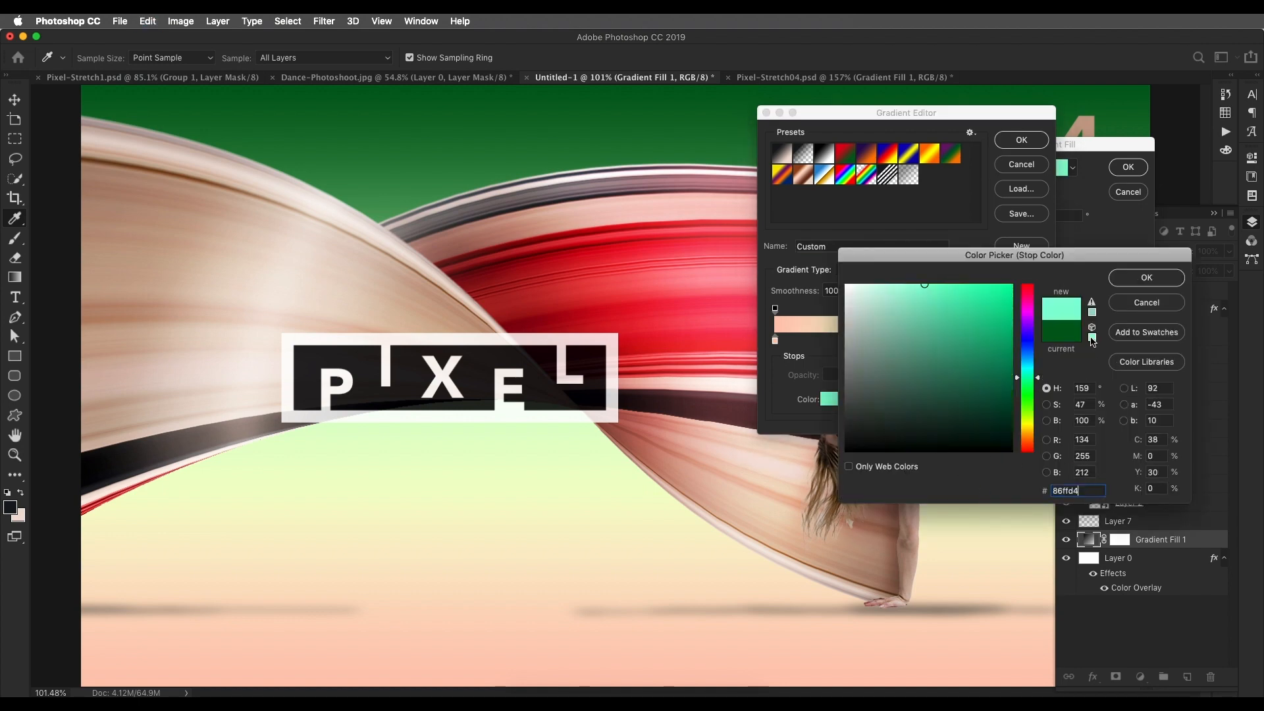
pyautogui.click(1147, 278)
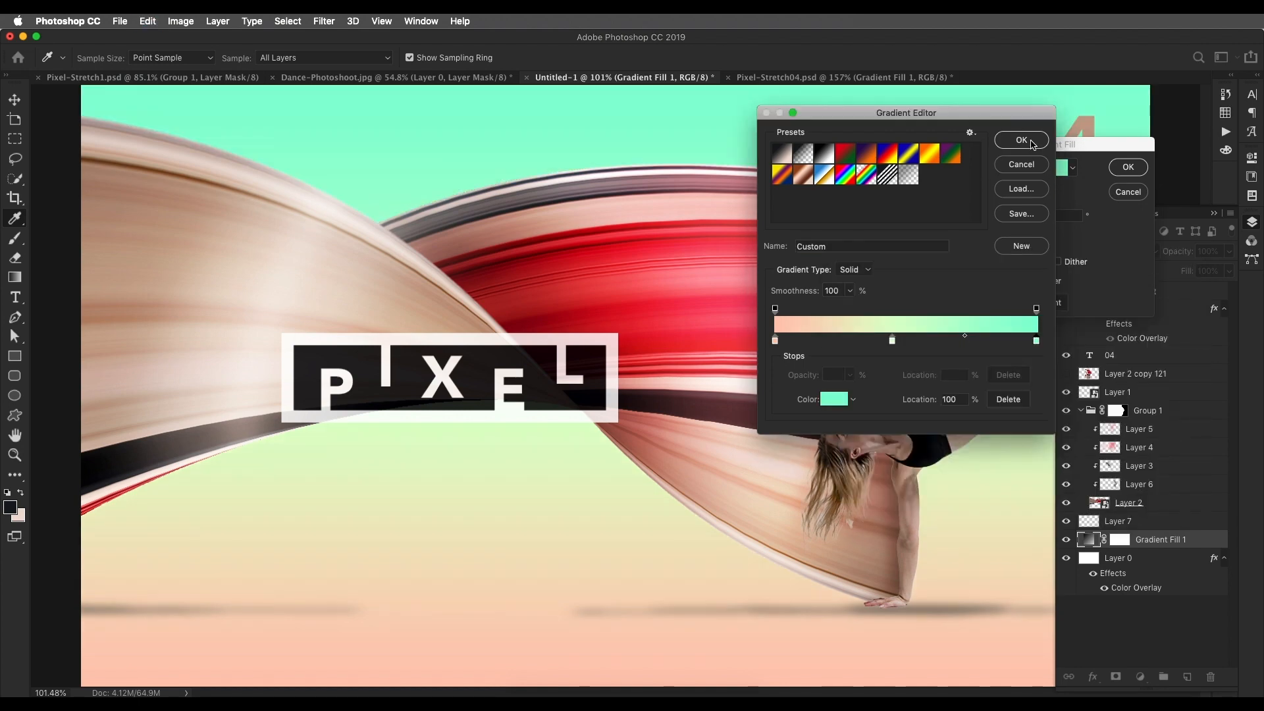
# Step: Bring the gradient's pale green and mint stops together at about 64%, shift the gradient upward on the canvas and accept the fill
pyautogui.moveTo(1036, 341); pyautogui.dragTo(946, 347)
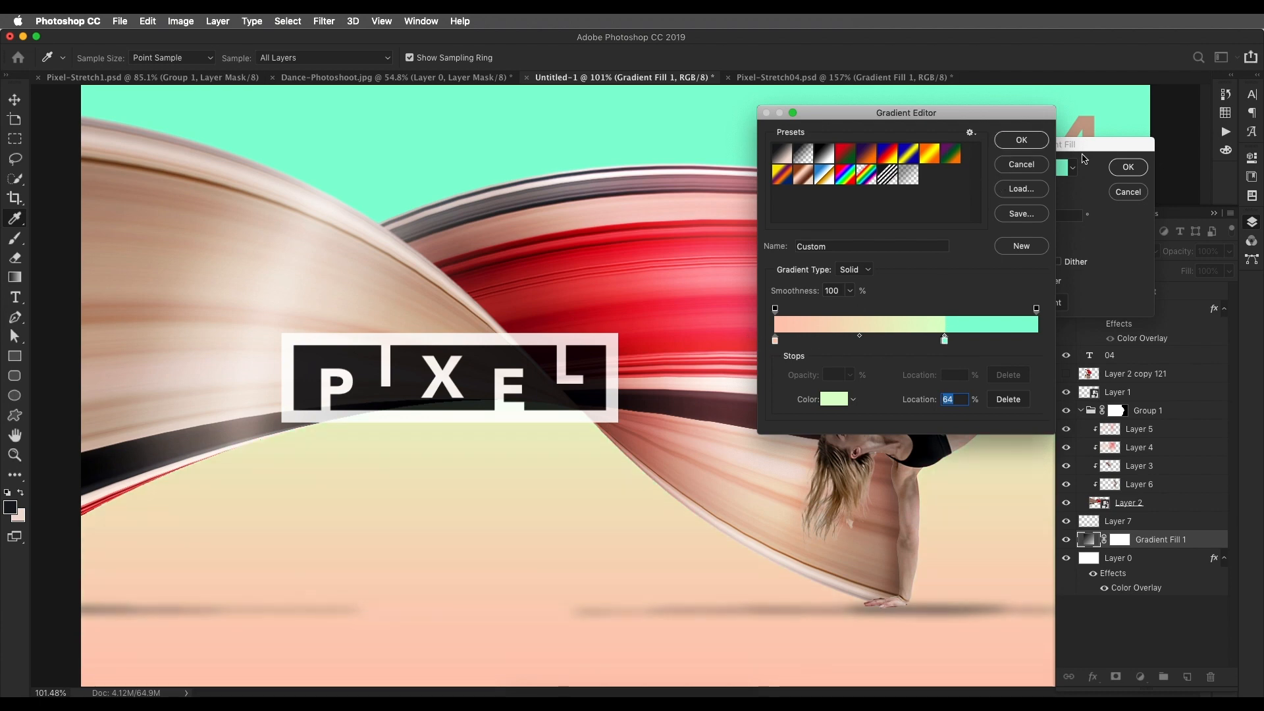
pyautogui.press('Return')
pyautogui.press('super+0')
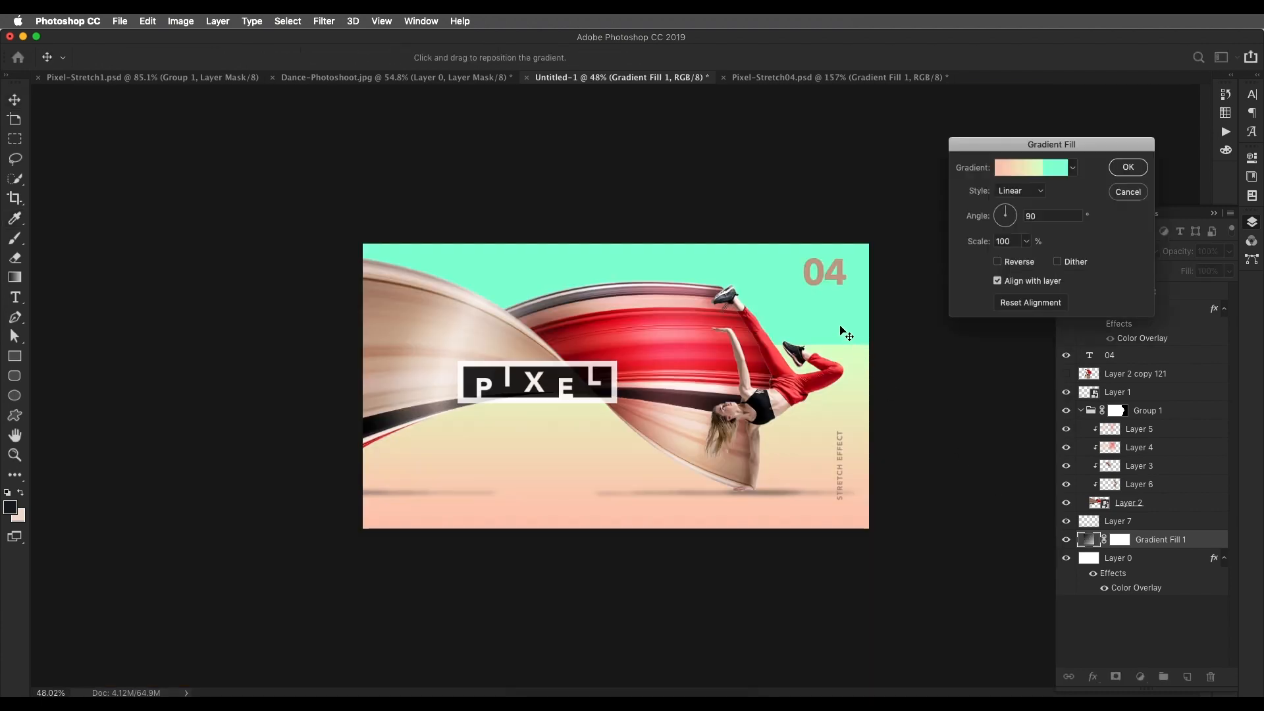
pyautogui.moveTo(840, 326); pyautogui.dragTo(844, 297)
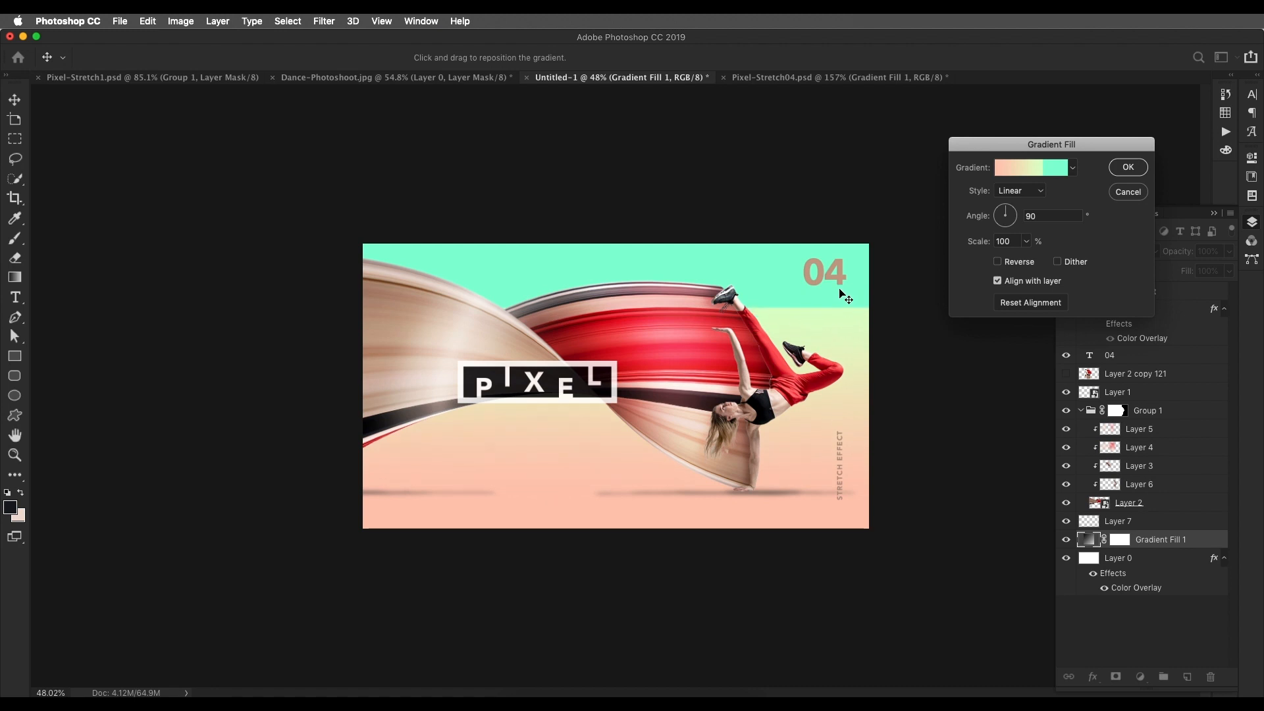
pyautogui.click(1120, 170)
pyautogui.scroll(2, 738, 366)
pyautogui.scroll(-4, 583, 387)
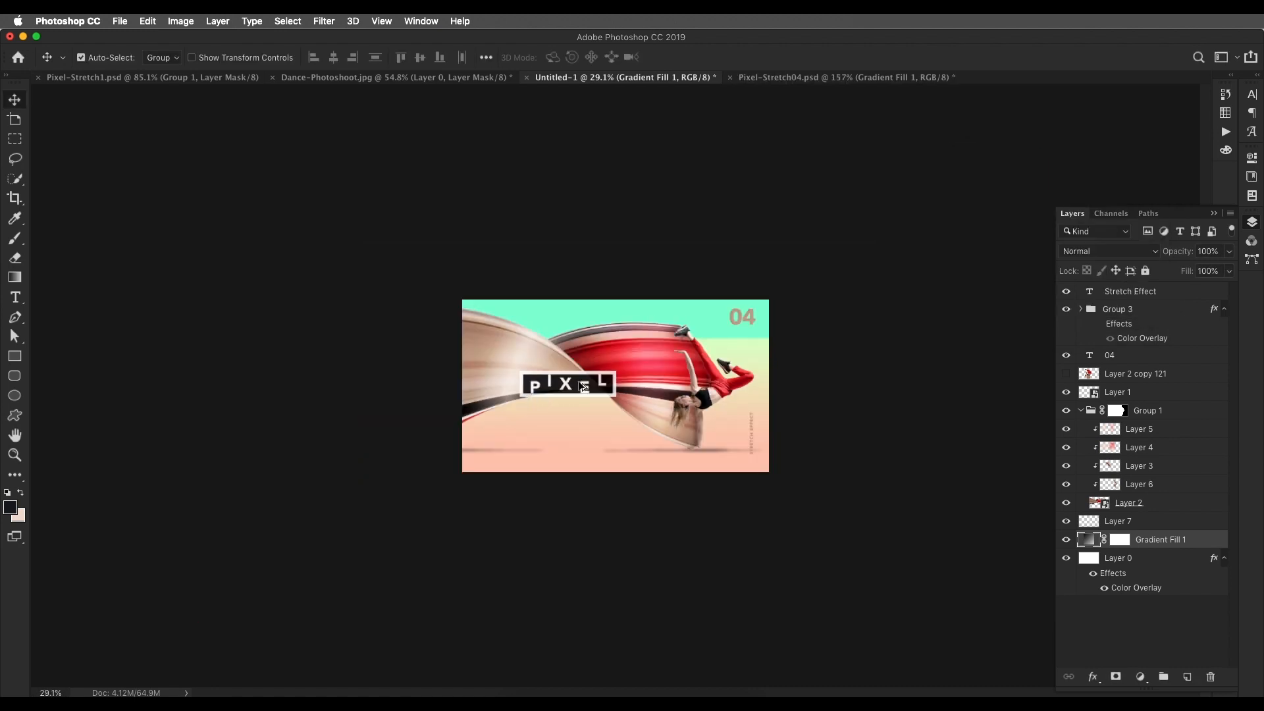
pyautogui.scroll(2, 574, 391)
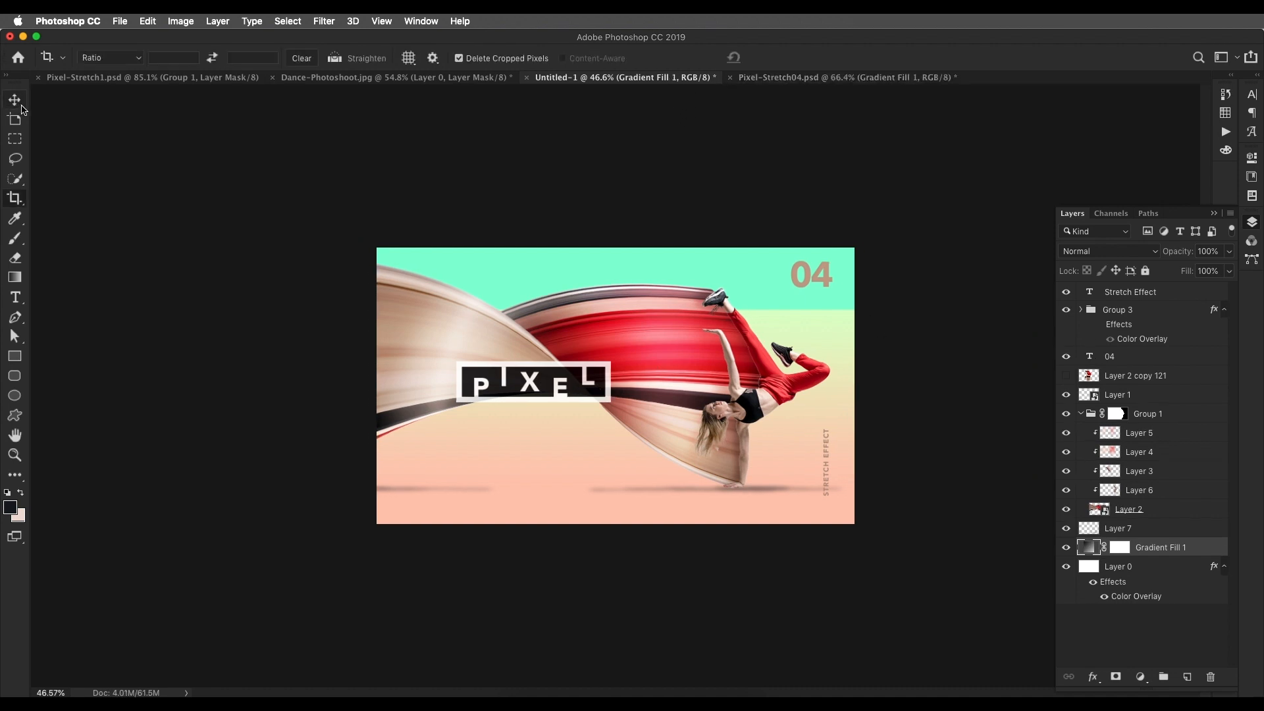
# Step: Mask out a rectangle inset slightly from the canvas edges on the Gradient Fill 1 mask, leaving the gradient as a border frame
pyautogui.click(15, 101)
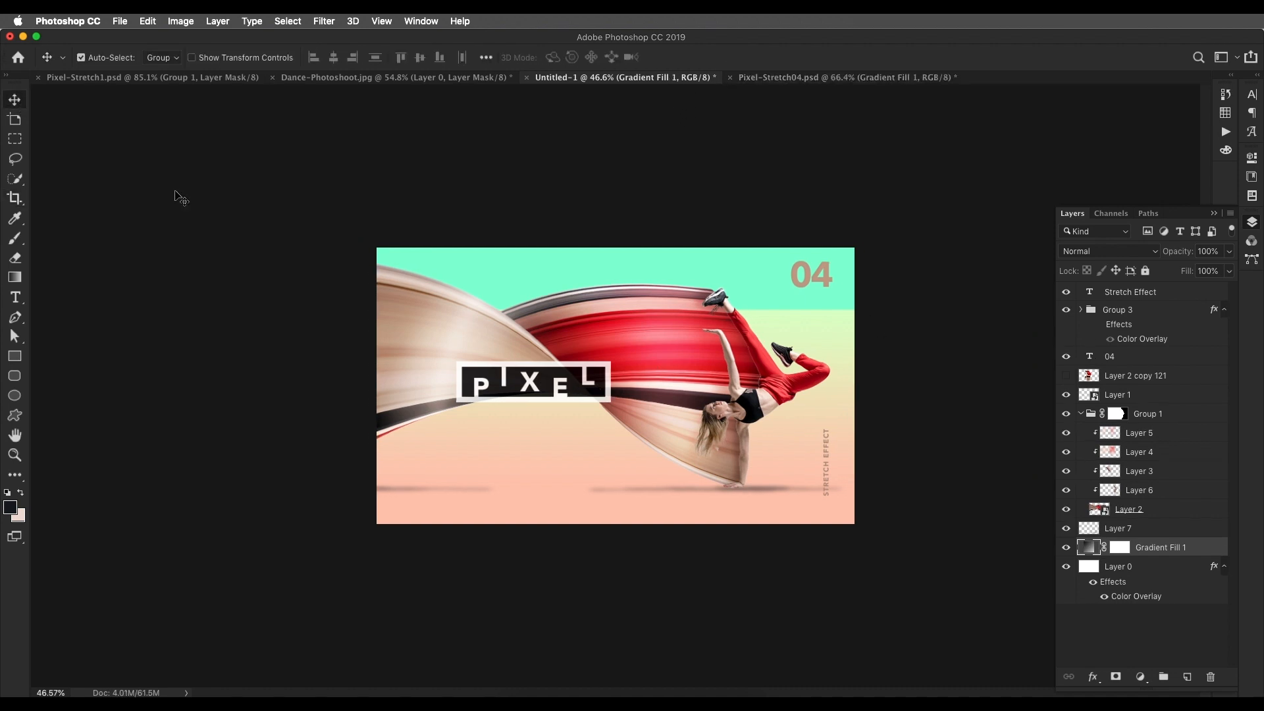
pyautogui.click(1119, 549)
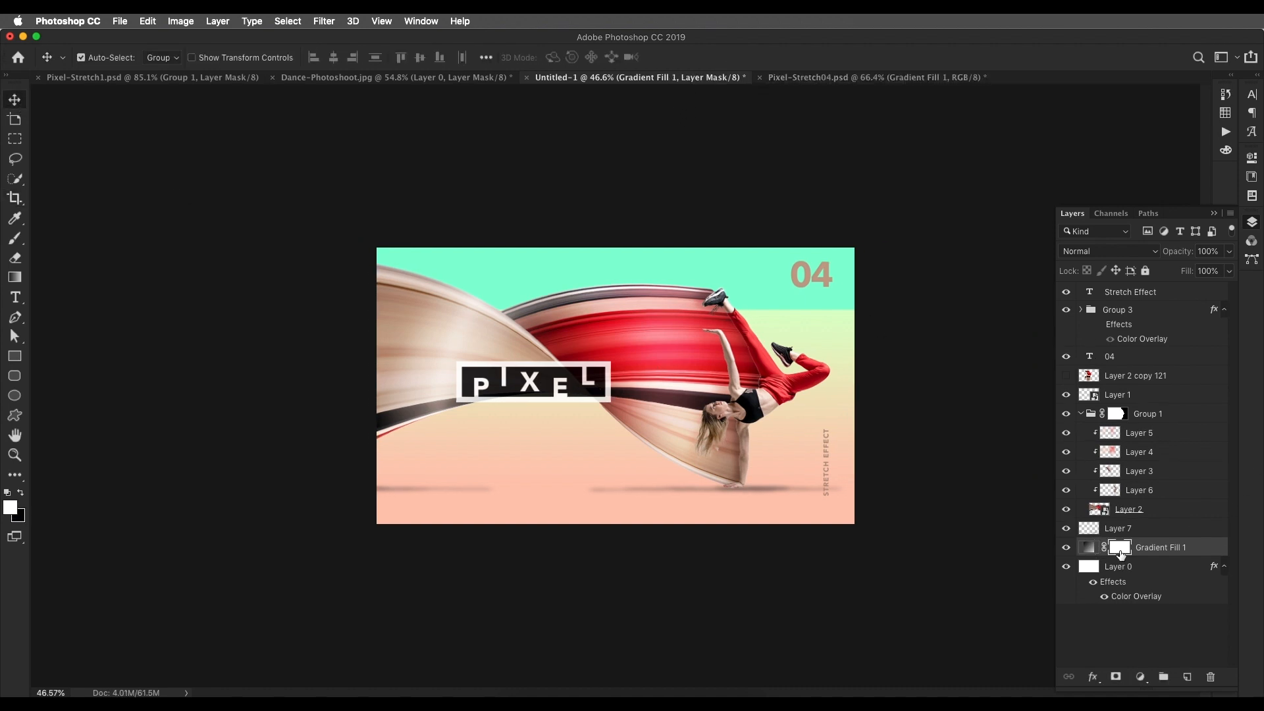
pyautogui.click(14, 139)
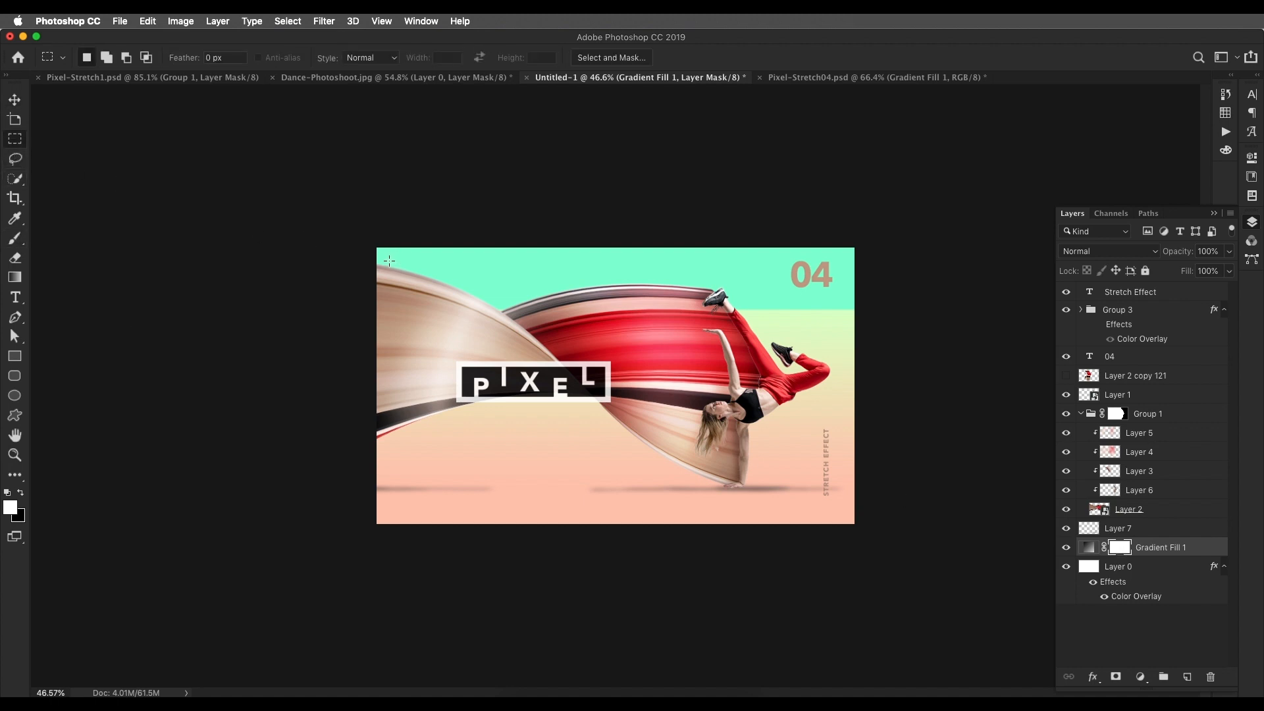
pyautogui.moveTo(389, 260); pyautogui.dragTo(841, 511)
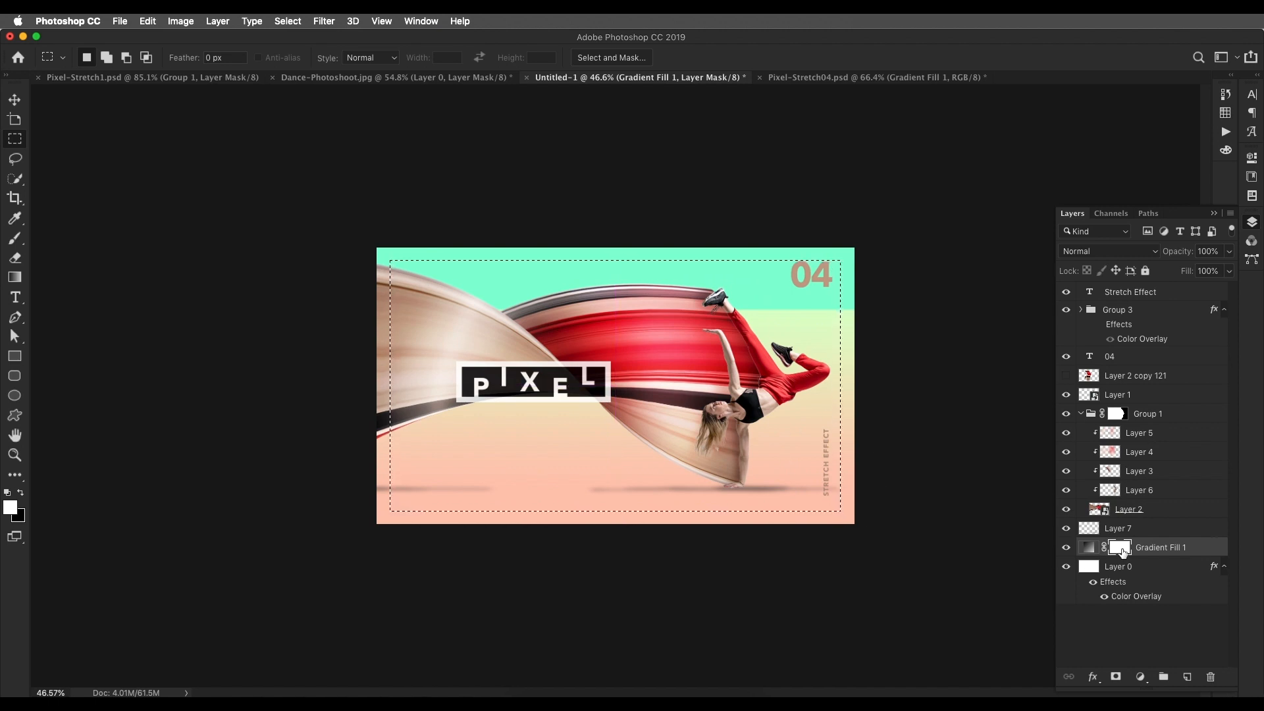
pyautogui.press('BackSpace')
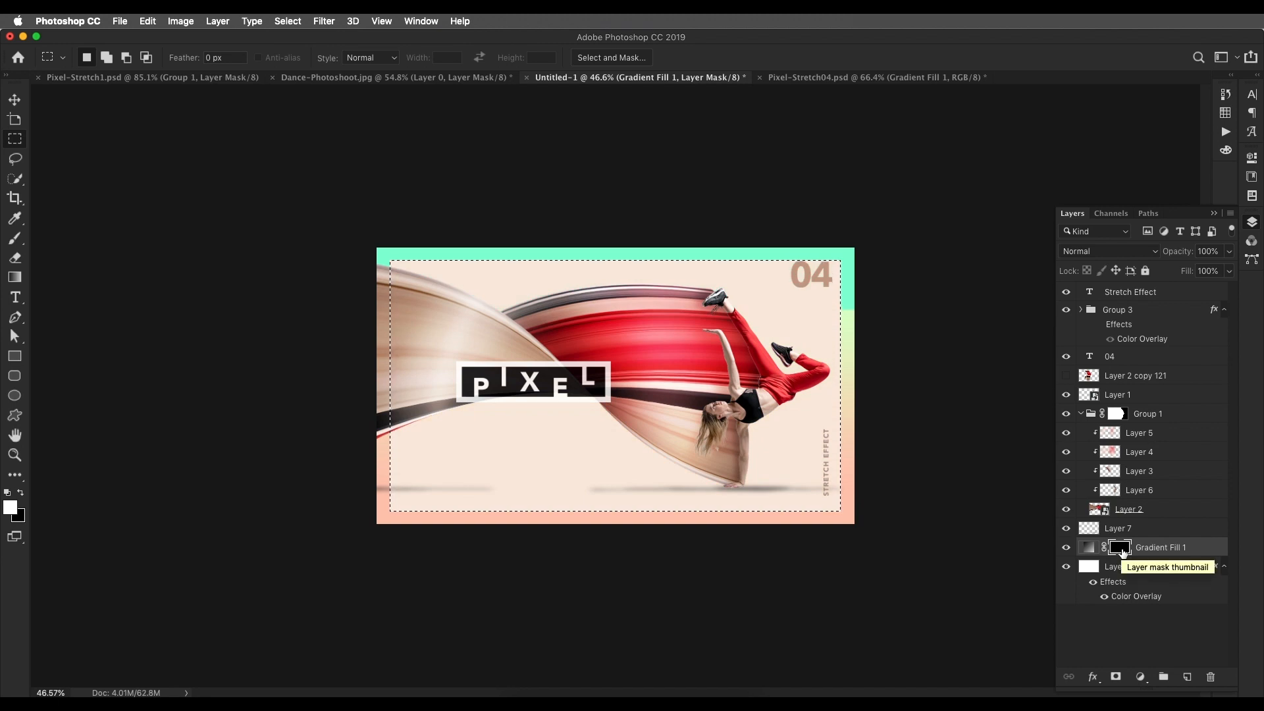
pyautogui.press('super+z')
pyautogui.press('super+shift+z')
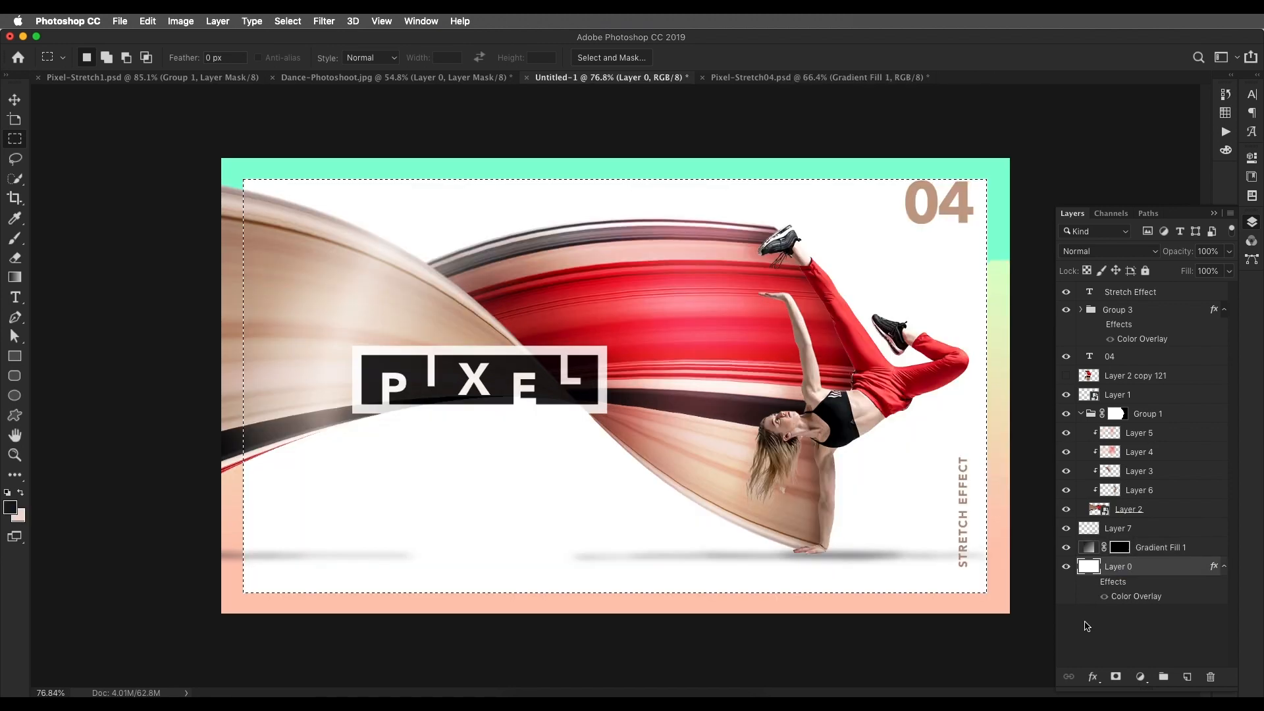
# Step: Turn on Layer 0's effects and set its Color Overlay to the off-white fffaf5
pyautogui.click(1093, 581)
pyautogui.doubleClick(1124, 596)
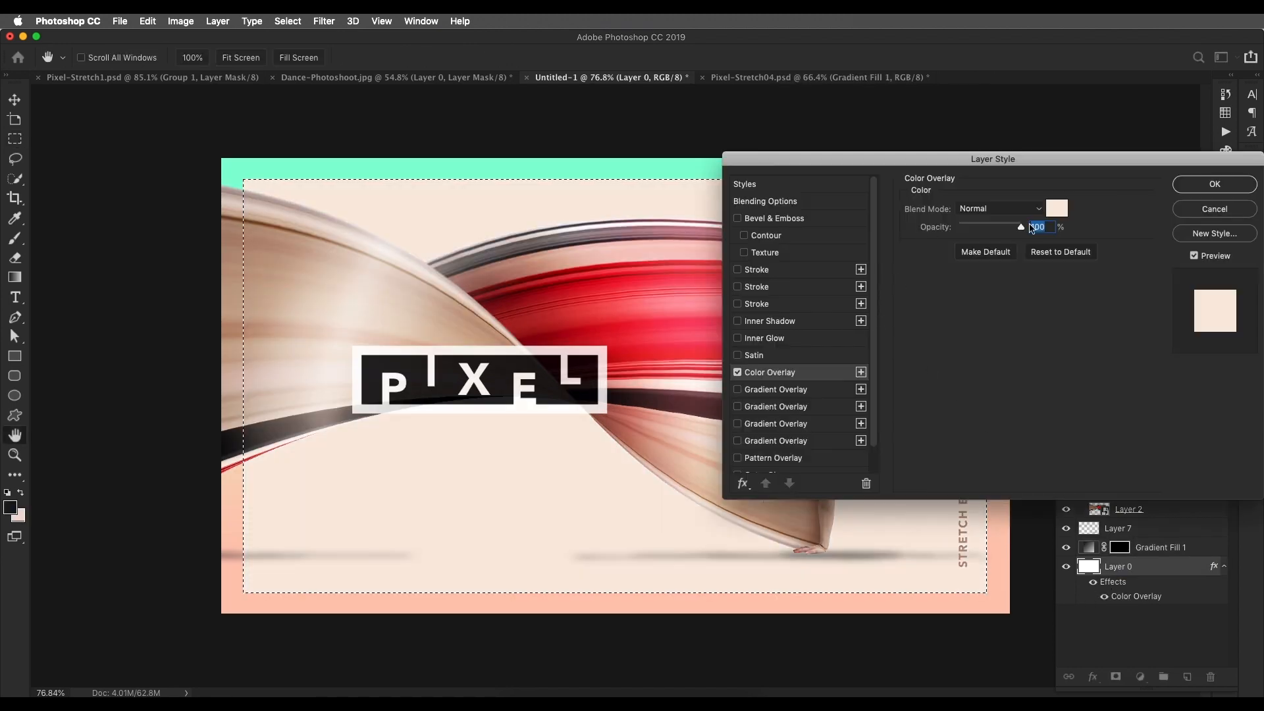
pyautogui.click(1053, 210)
pyautogui.click(849, 283)
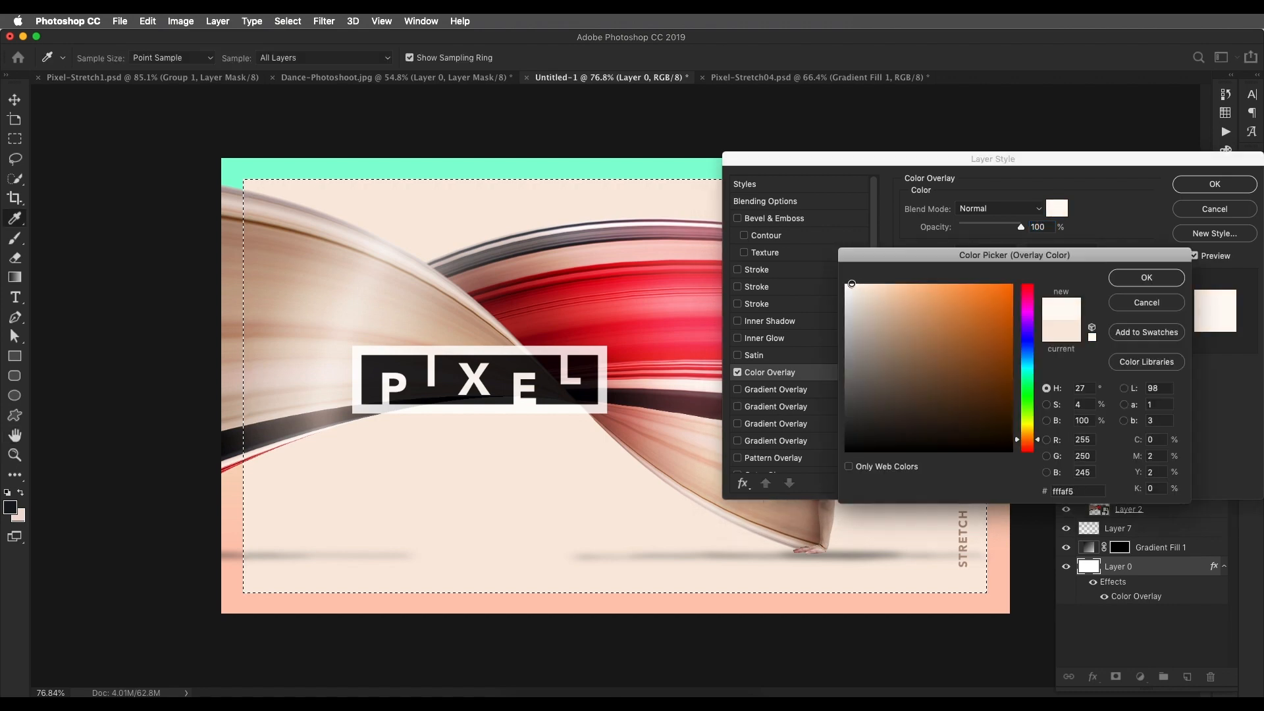
pyautogui.click(1123, 279)
pyautogui.click(1213, 184)
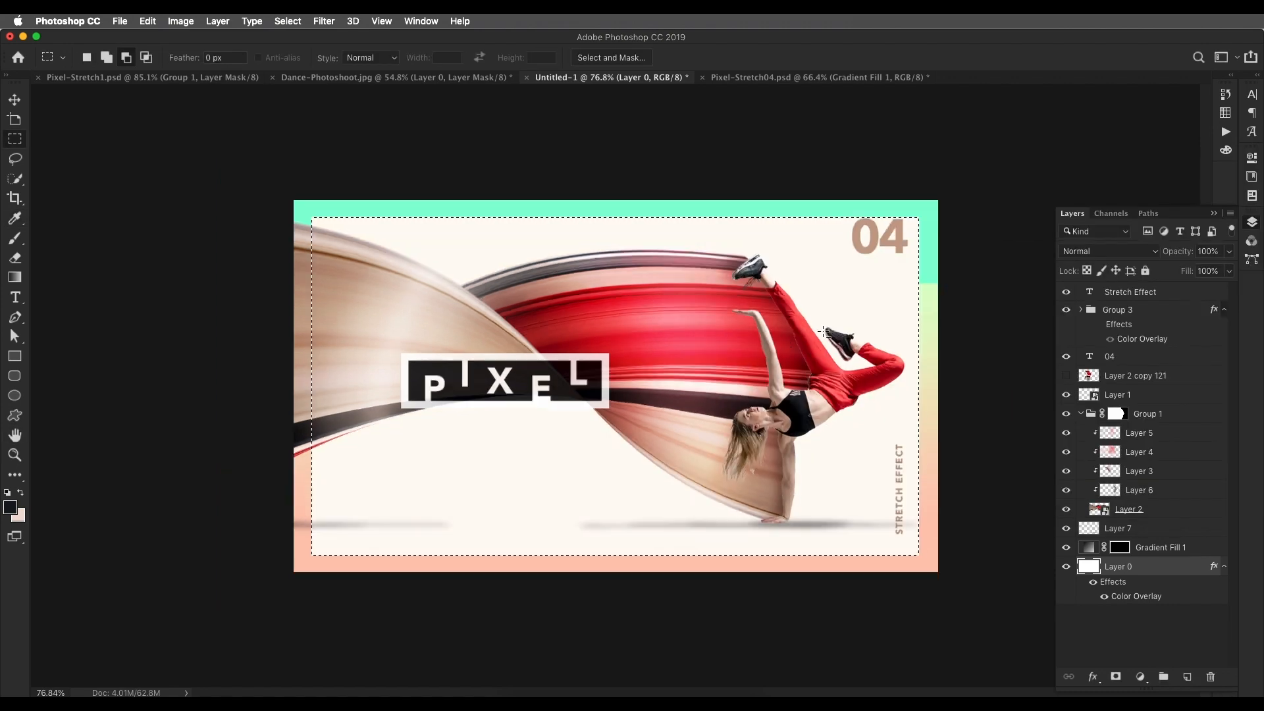
# Step: Examine the framed PIXEL composition as a whole and up close around the logo and the dancer
pyautogui.scroll(-2, 651, 399)
pyautogui.scroll(-3, 651, 399)
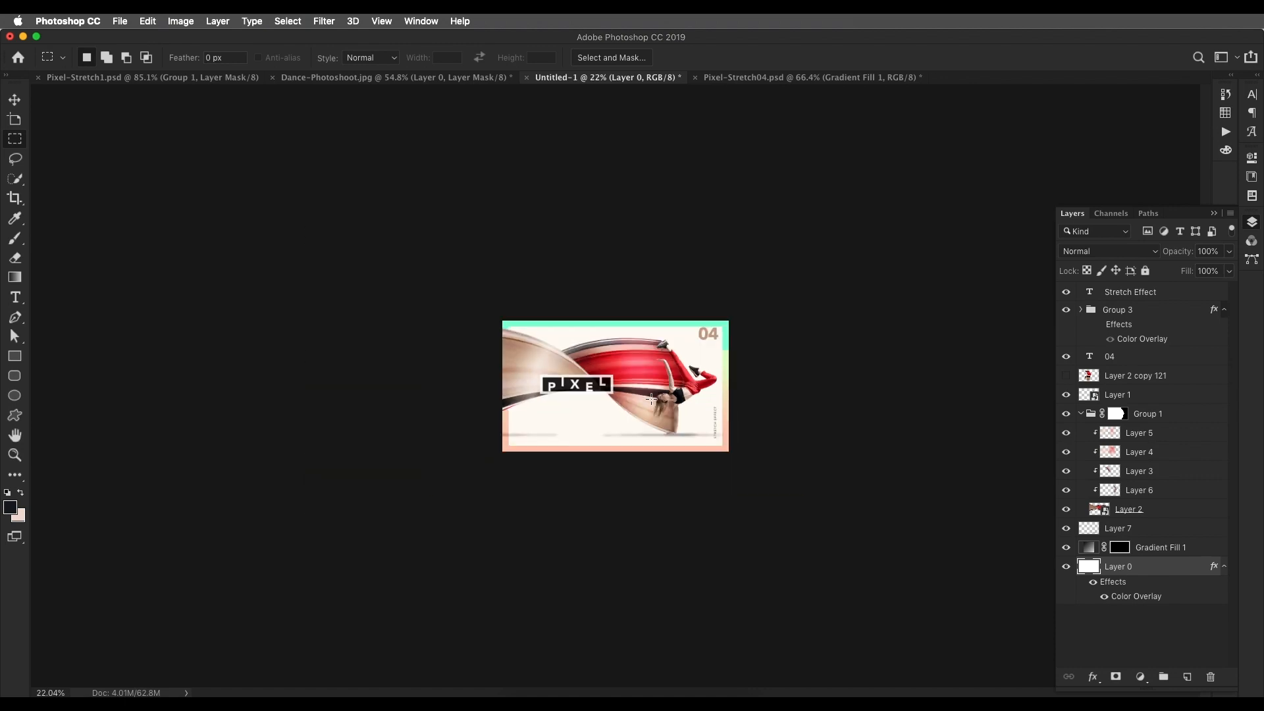
pyautogui.scroll(3, 613, 251)
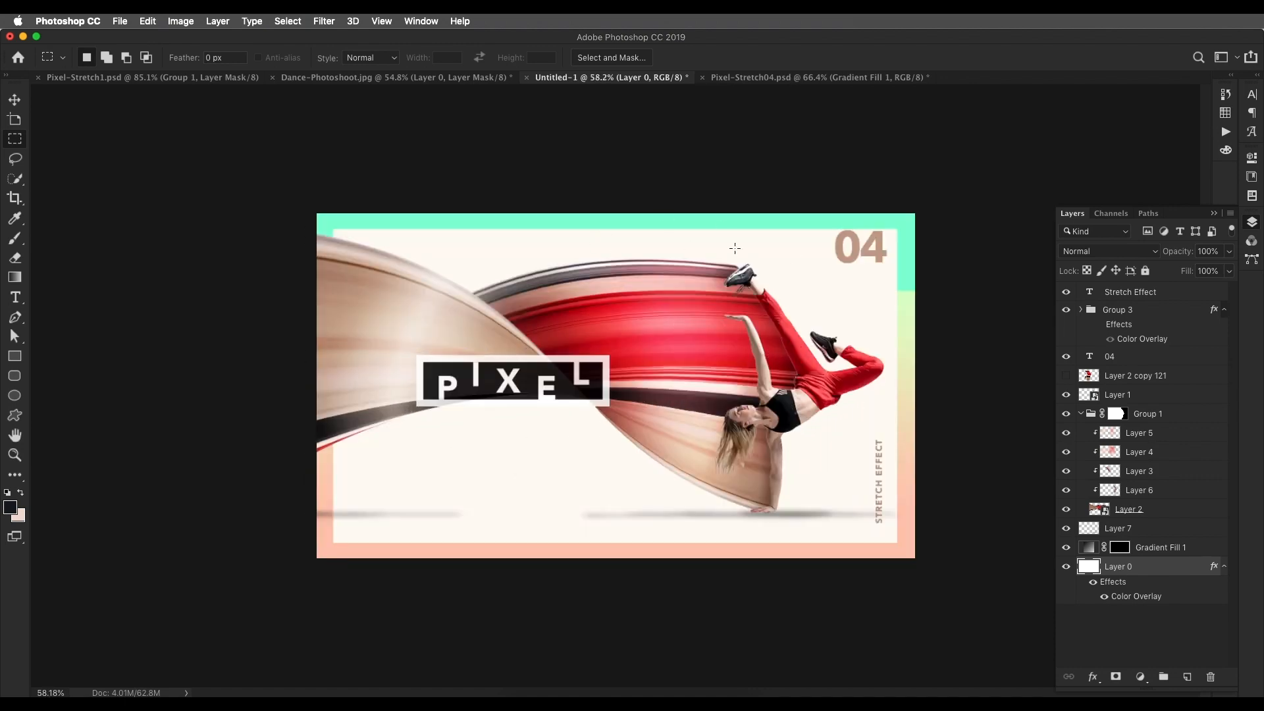
pyautogui.scroll(4, 789, 308)
pyautogui.scroll(-3, 789, 307)
pyautogui.press('v')
pyautogui.scroll(4, 630, 375)
pyautogui.scroll(-2, 630, 376)
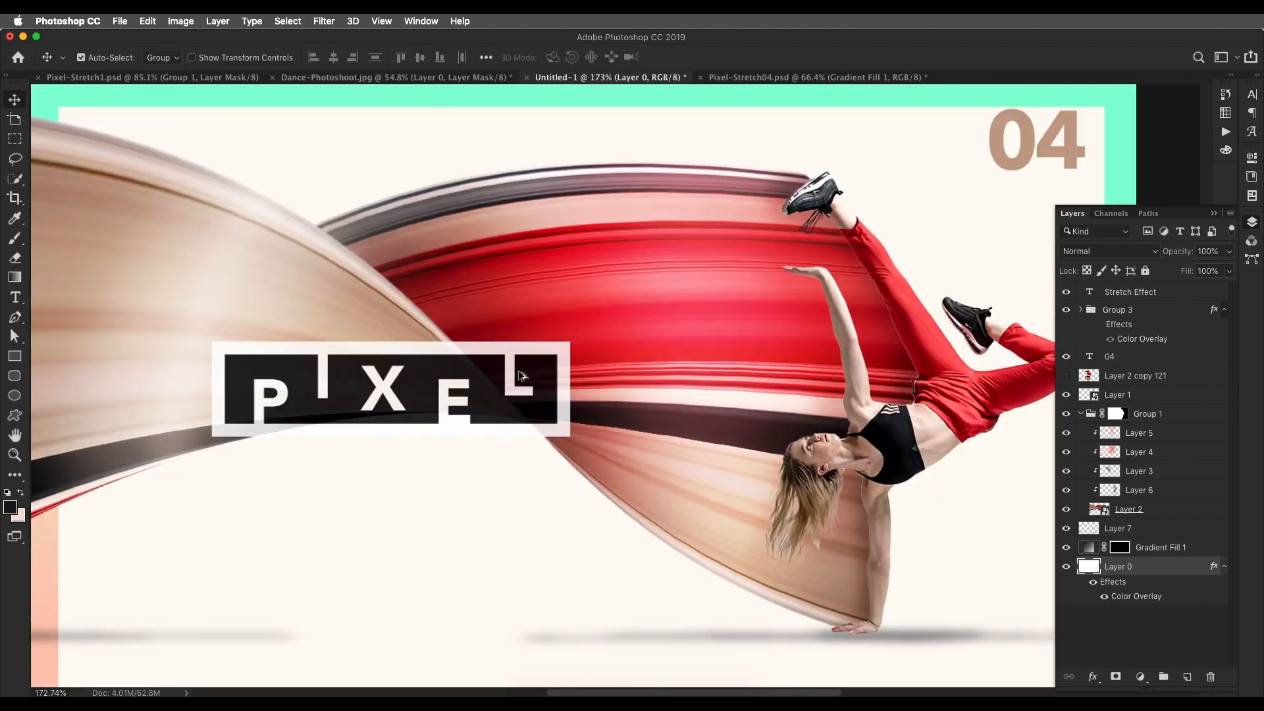
pyautogui.scroll(-3, 496, 380)
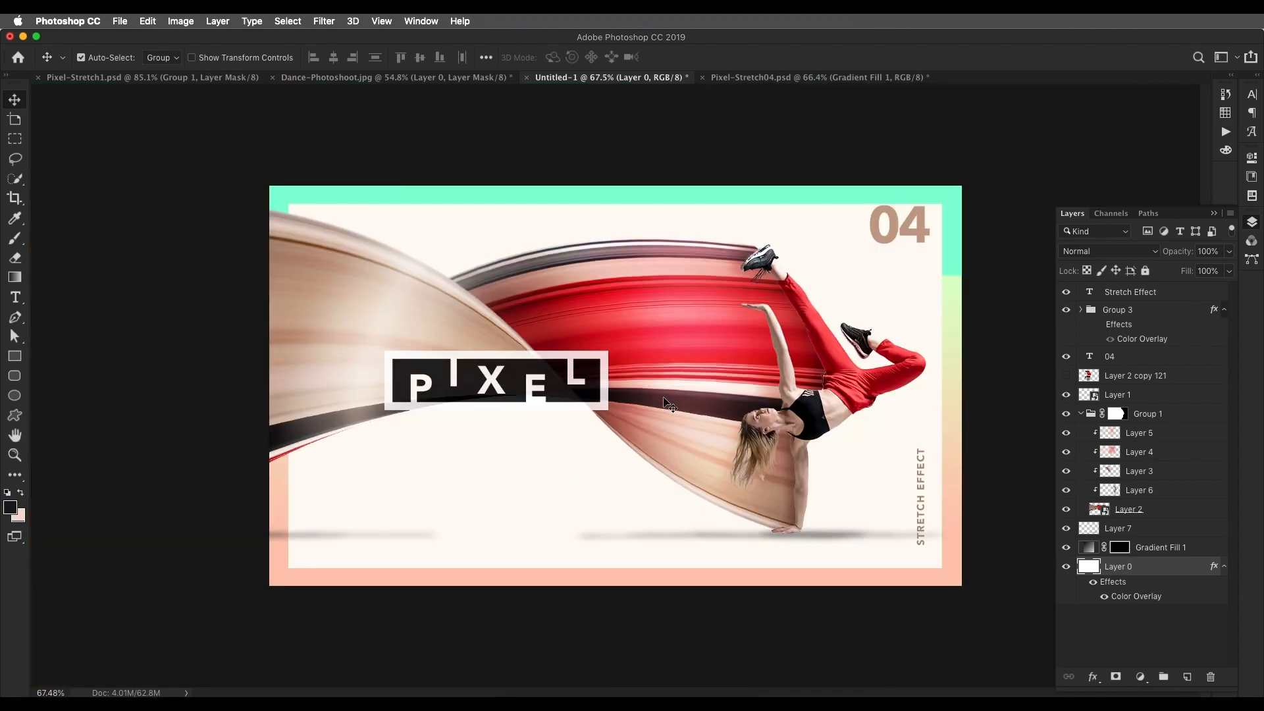
pyautogui.scroll(3, 733, 400)
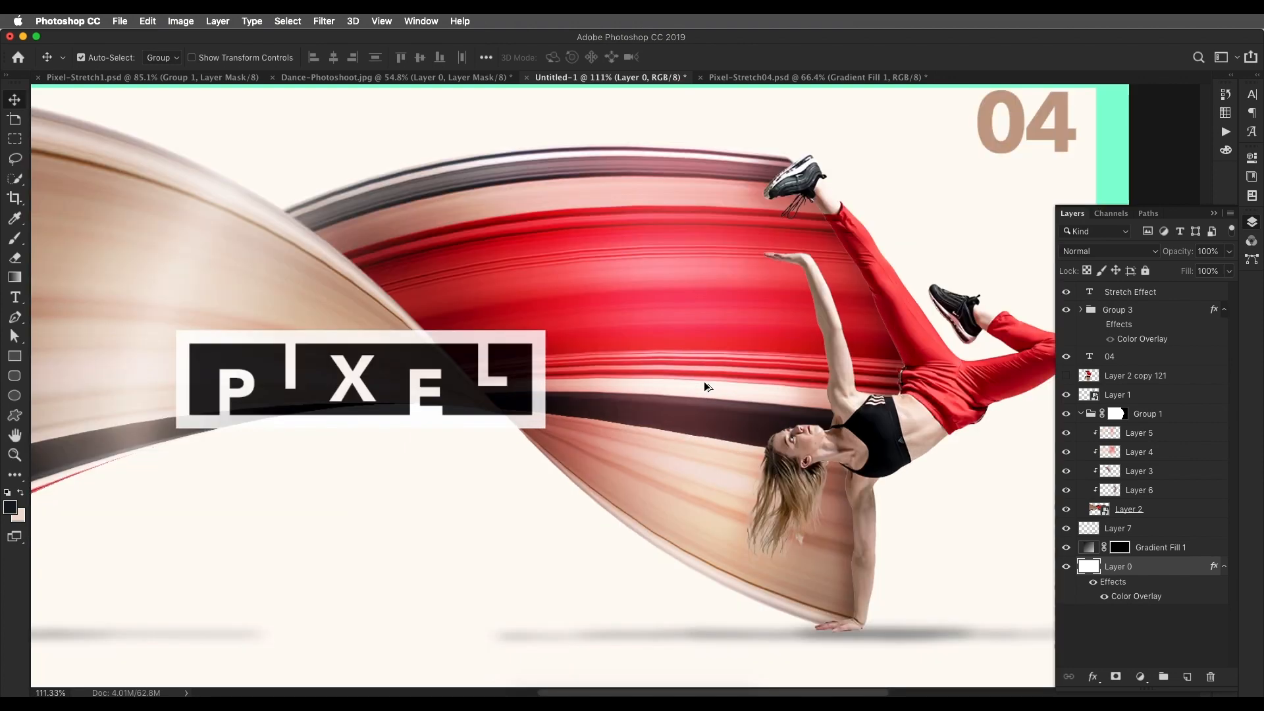
# Step: Switch to Pixel-Stretch1.psd, toggle the dancer's Layer 1 off and on to inspect it, and expand Group 1
pyautogui.click(464, 79)
pyautogui.click(230, 78)
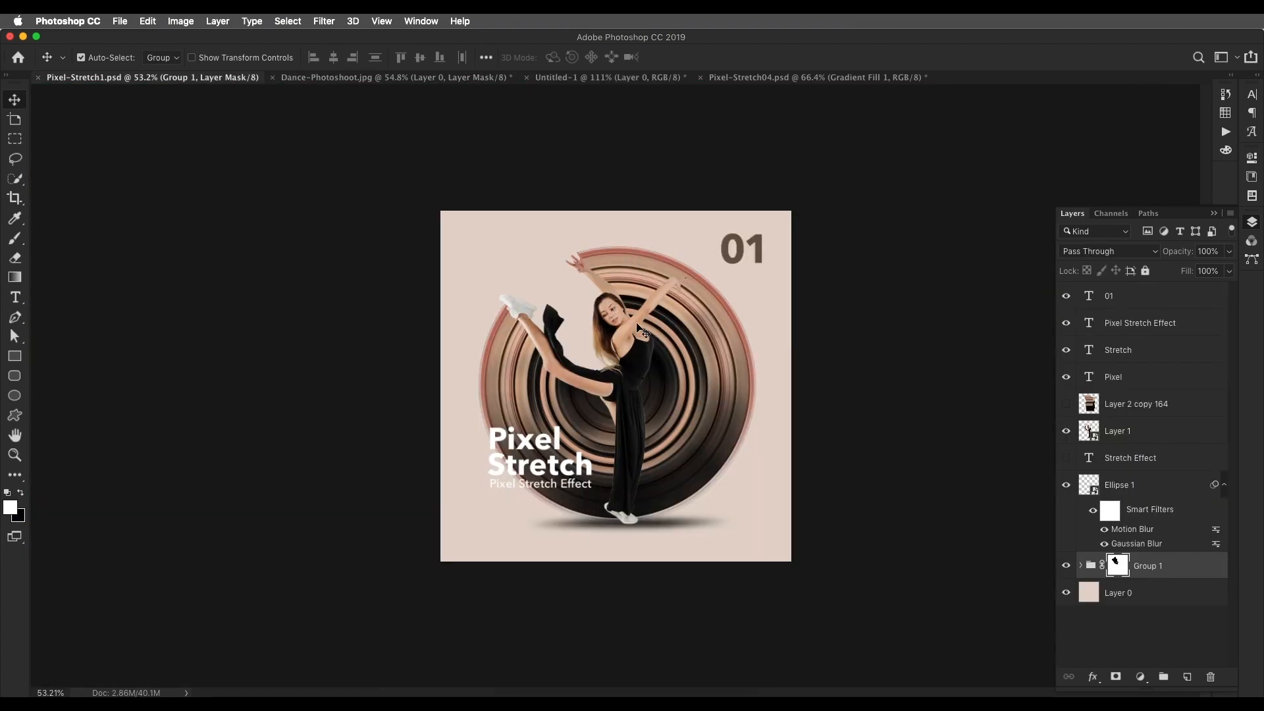
pyautogui.scroll(-3, 641, 322)
pyautogui.scroll(3, 642, 322)
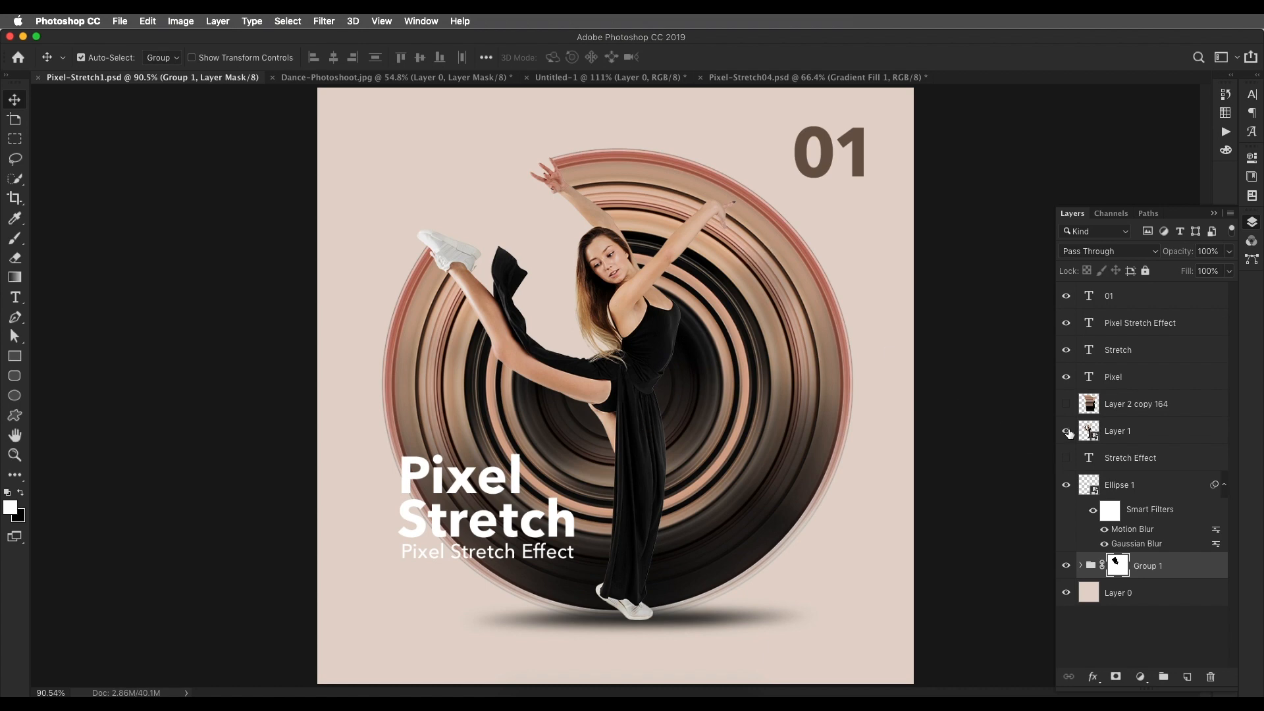
pyautogui.click(1066, 431)
pyautogui.click(1066, 431)
pyautogui.click(1088, 566)
pyautogui.click(1081, 566)
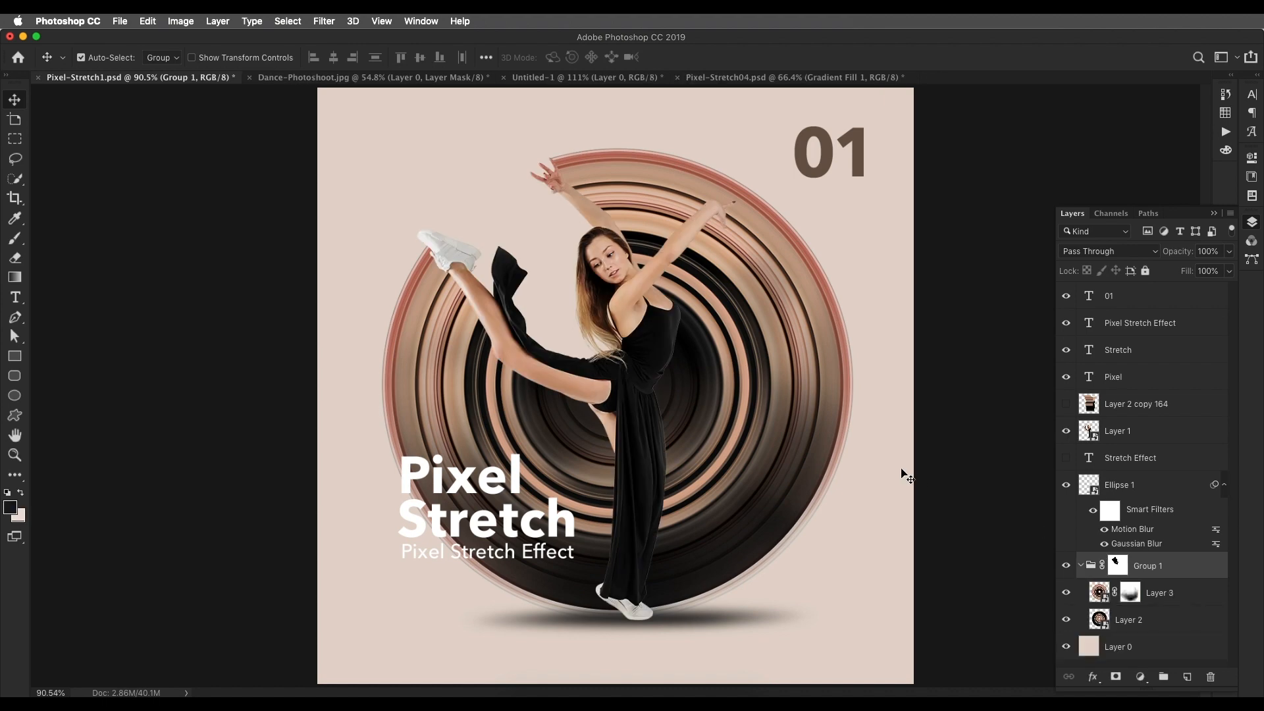
# Step: Compare the two circular stretch layers in Group 1 by toggling the visibility of Layer 3 and Layer 2
pyautogui.click(1067, 593)
pyautogui.click(1066, 619)
pyautogui.click(1066, 620)
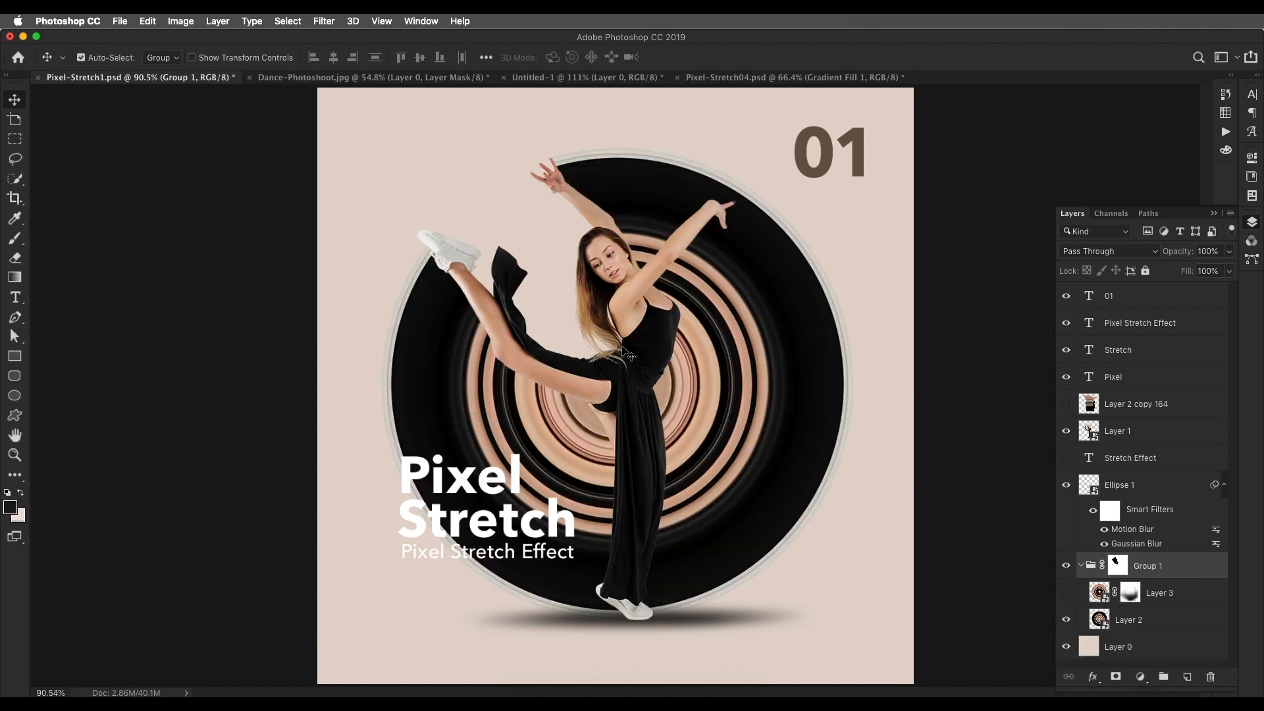
pyautogui.click(1067, 595)
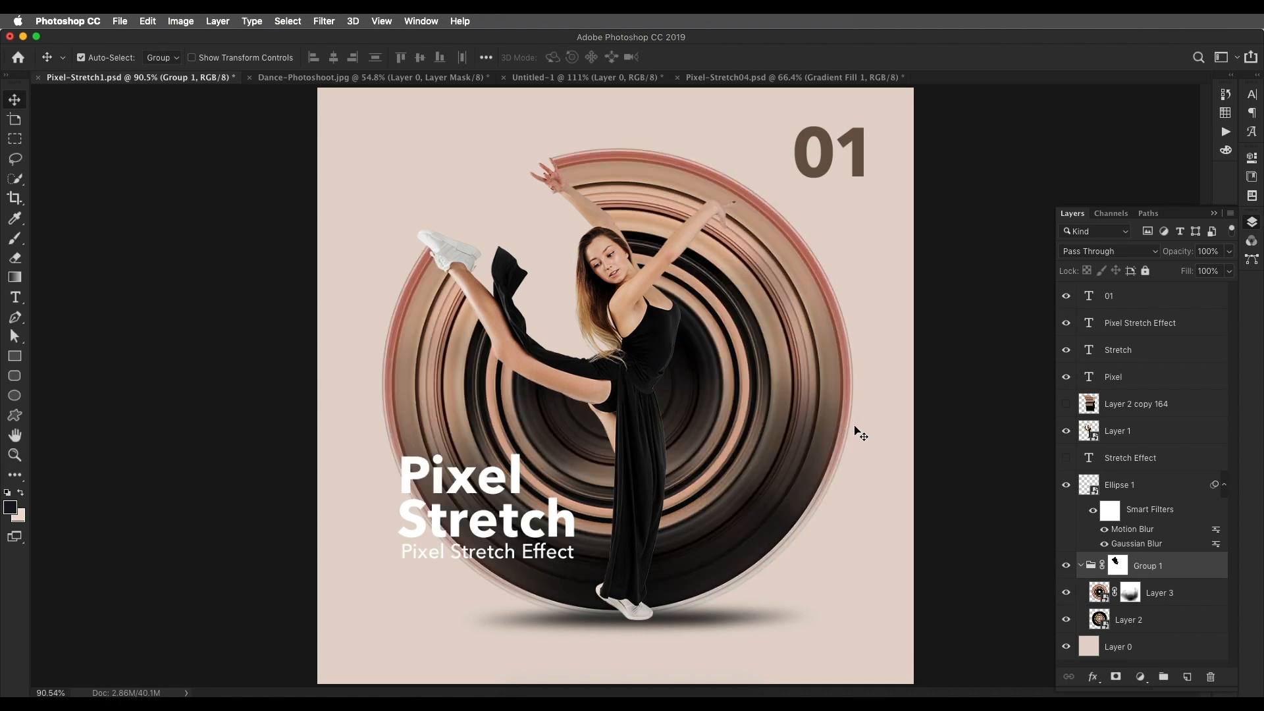
# Step: Disable Layer 3's layer mask and toggle Layer 3 and Layer 2 to compare the unmasked circular stretches
pyautogui.click(1131, 594)
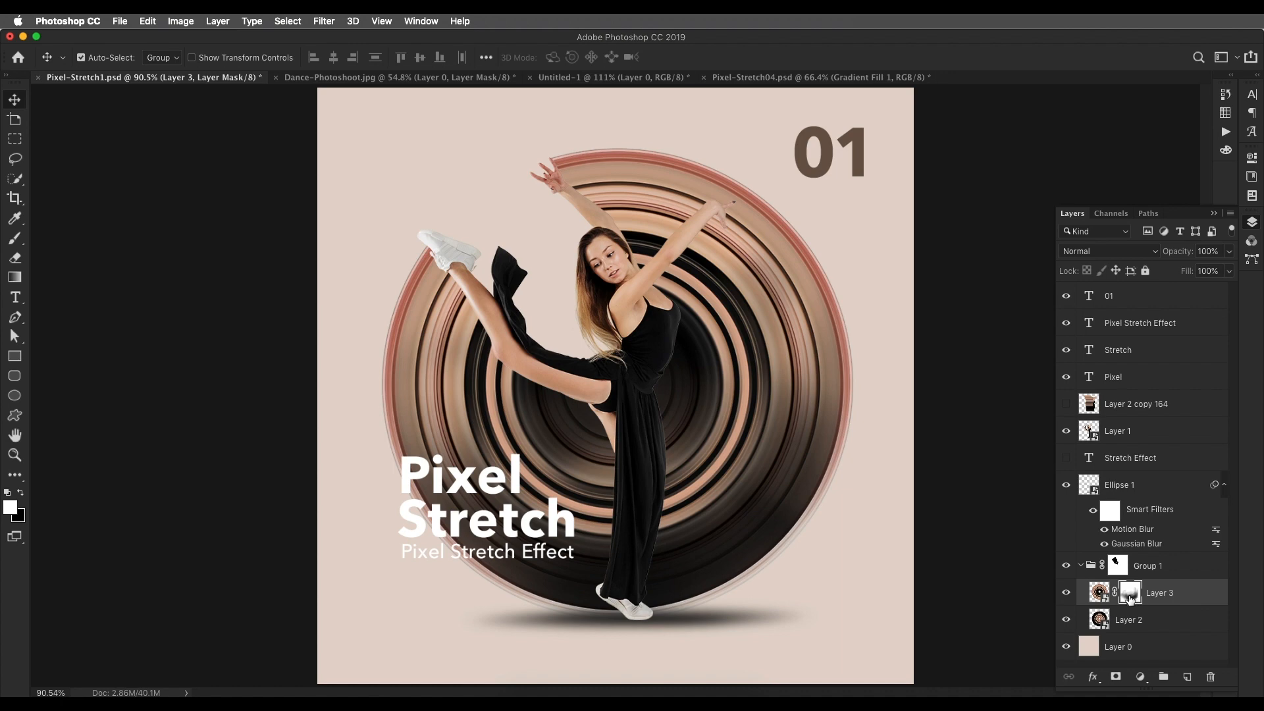
pyautogui.keyDown('shift'); pyautogui.click(1132, 596); pyautogui.keyUp('shift')
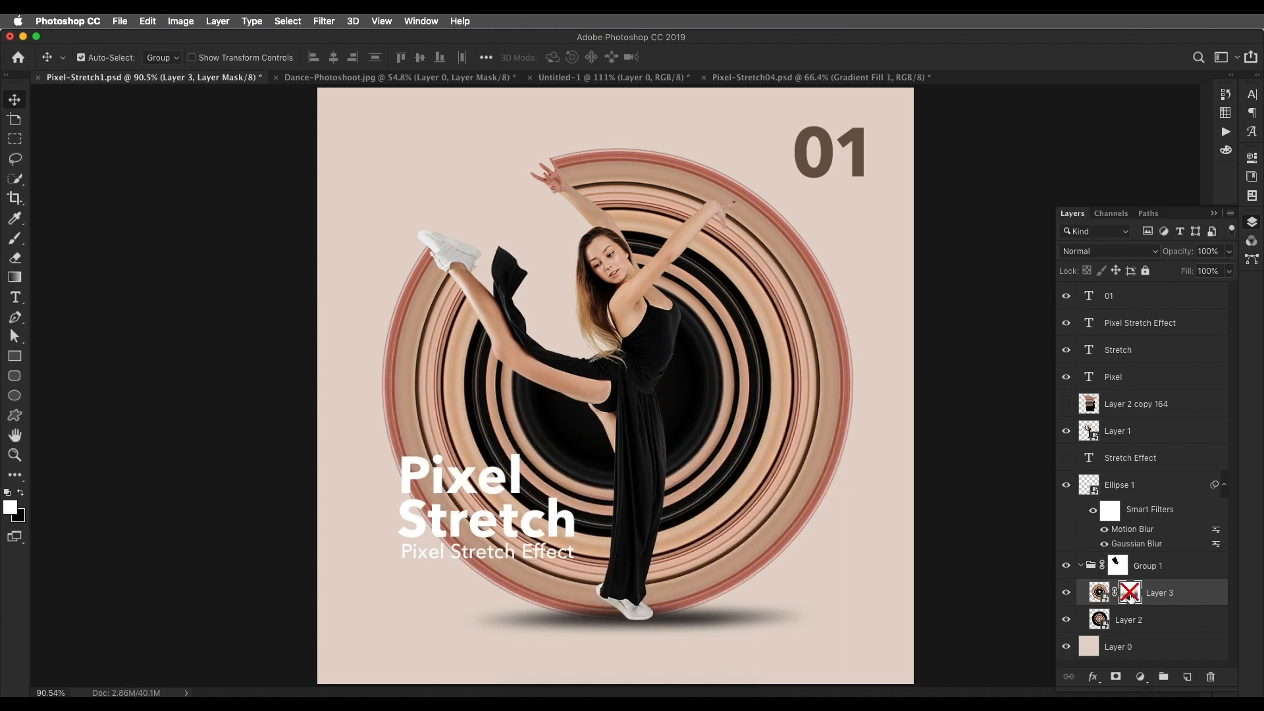
pyautogui.click(1067, 593)
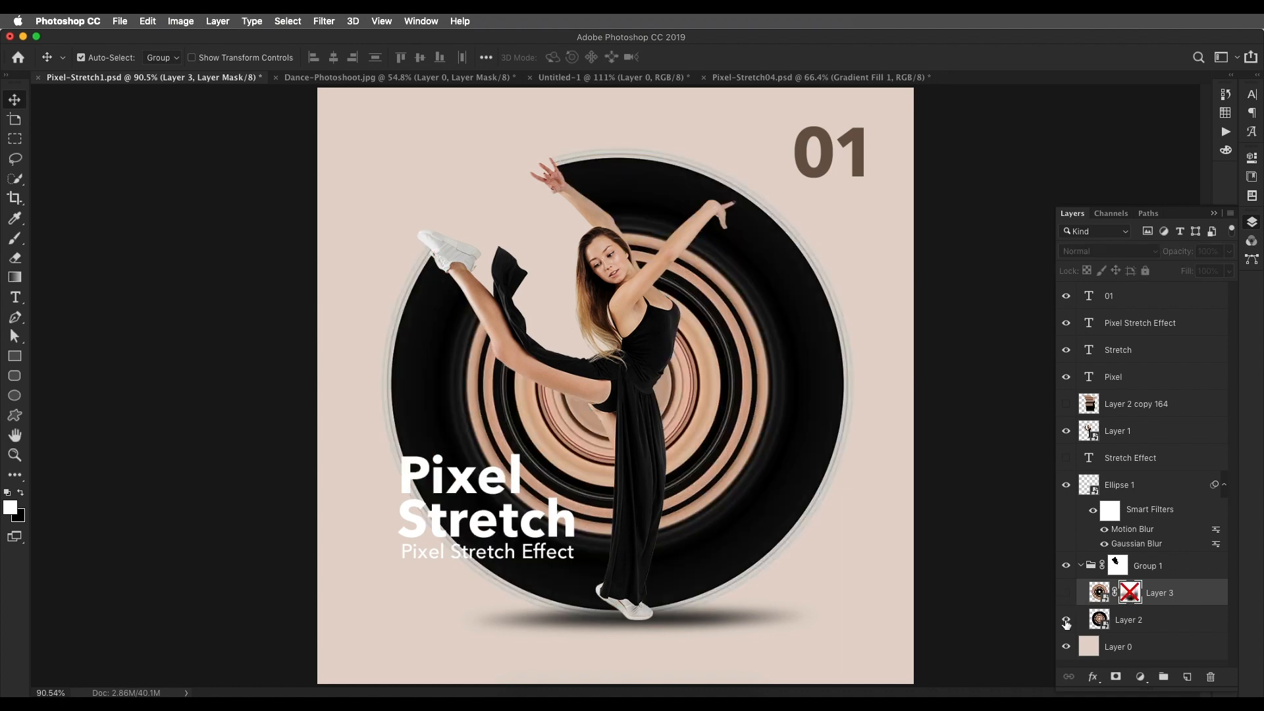
pyautogui.click(1067, 621)
pyautogui.click(1067, 621)
pyautogui.click(1067, 594)
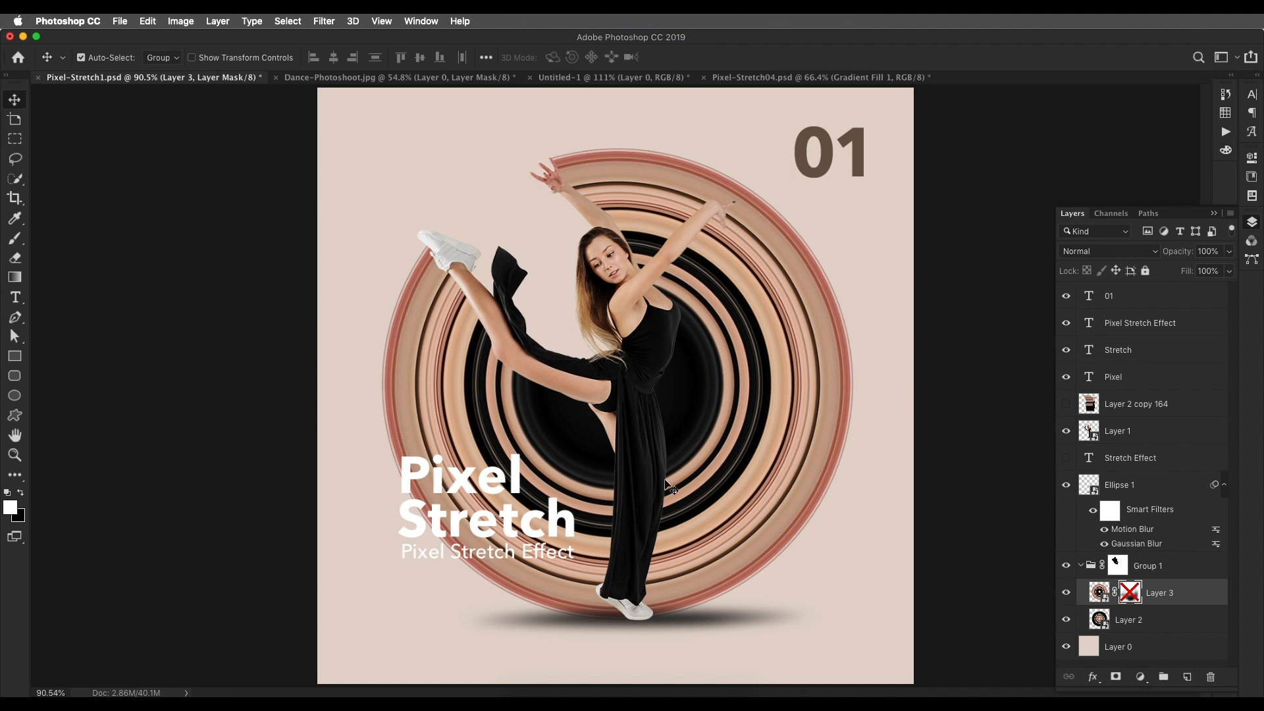
# Step: Re-enable Layer 3's layer mask and examine the blended circular stretch
pyautogui.keyDown('shift'); pyautogui.click(1130, 594); pyautogui.keyUp('shift')
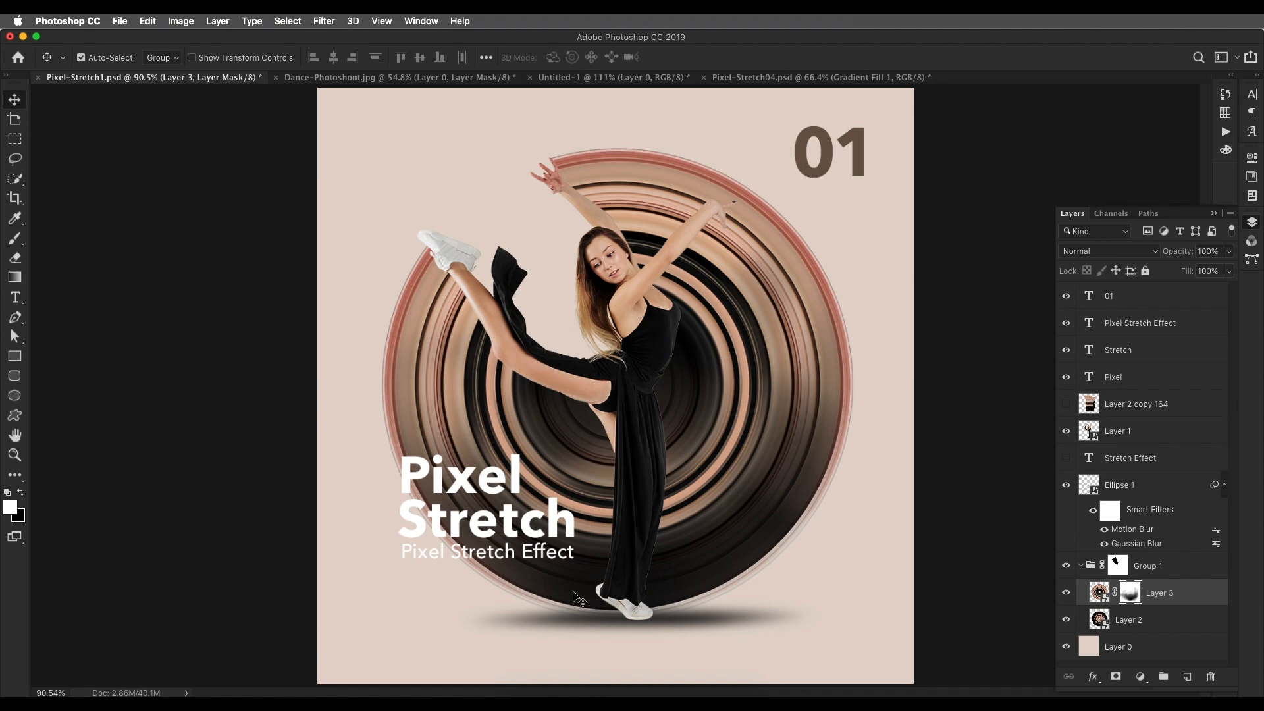
pyautogui.scroll(-1, 684, 349)
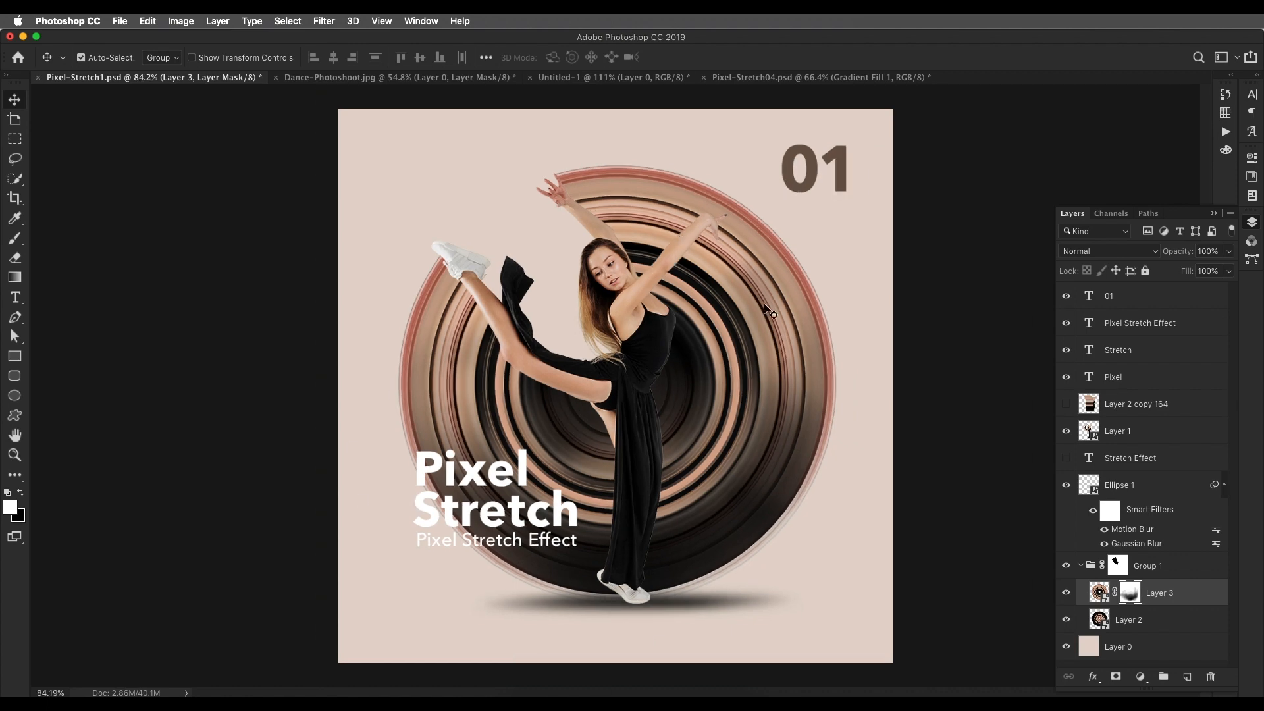
pyautogui.scroll(3, 773, 341)
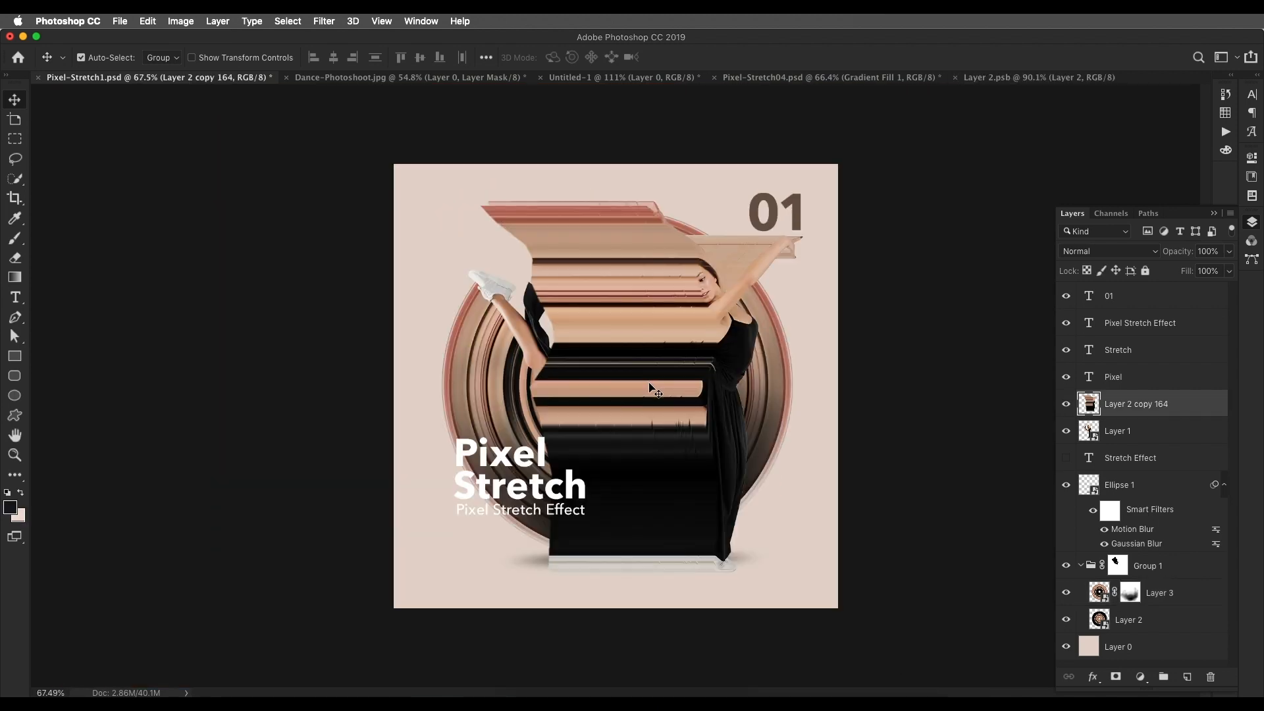
# Step: Collapse and hide Group 1, and hide Ellipse 1 and the dancer's Layer 1
pyautogui.click(1066, 595)
pyautogui.click(1066, 404)
pyautogui.click(1066, 404)
pyautogui.click(1081, 565)
pyautogui.click(1068, 566)
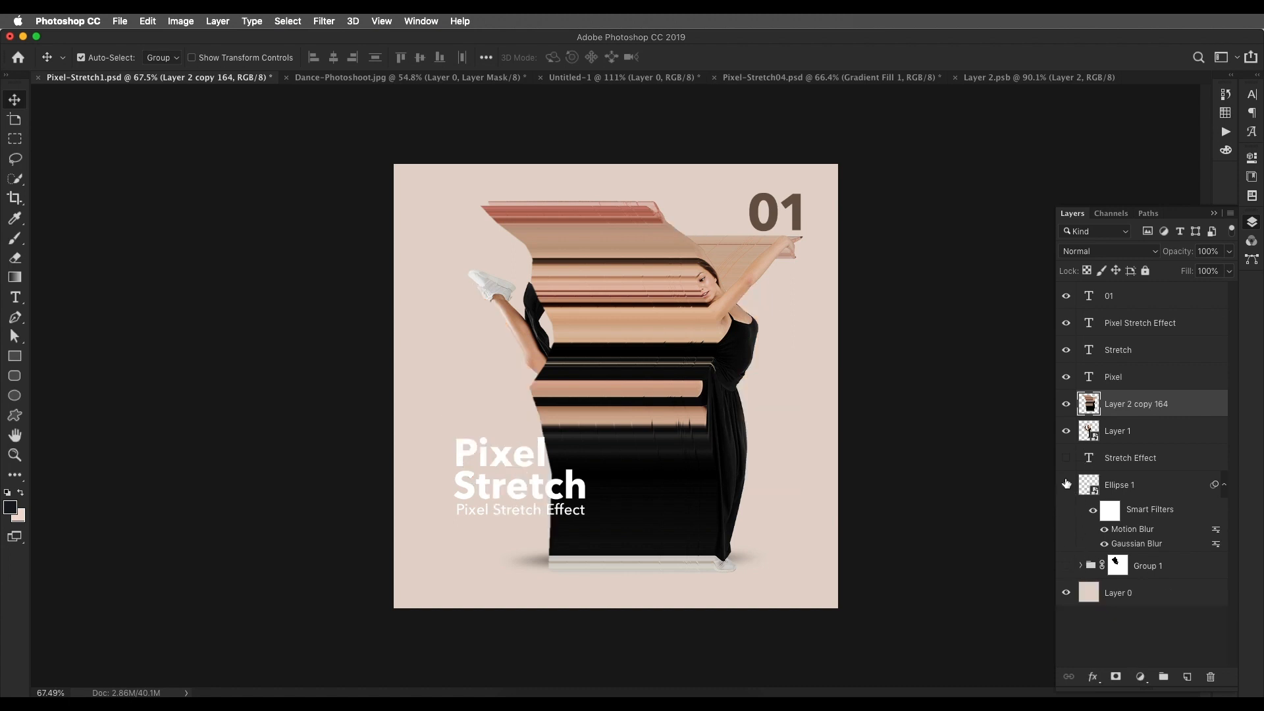
pyautogui.click(1066, 484)
pyautogui.click(1066, 430)
# Step: Hide the four visible text layers and reposition the stretched dancer on Layer 2 copy 164 near the canvas centre
pyautogui.moveTo(697, 344); pyautogui.dragTo(662, 339)
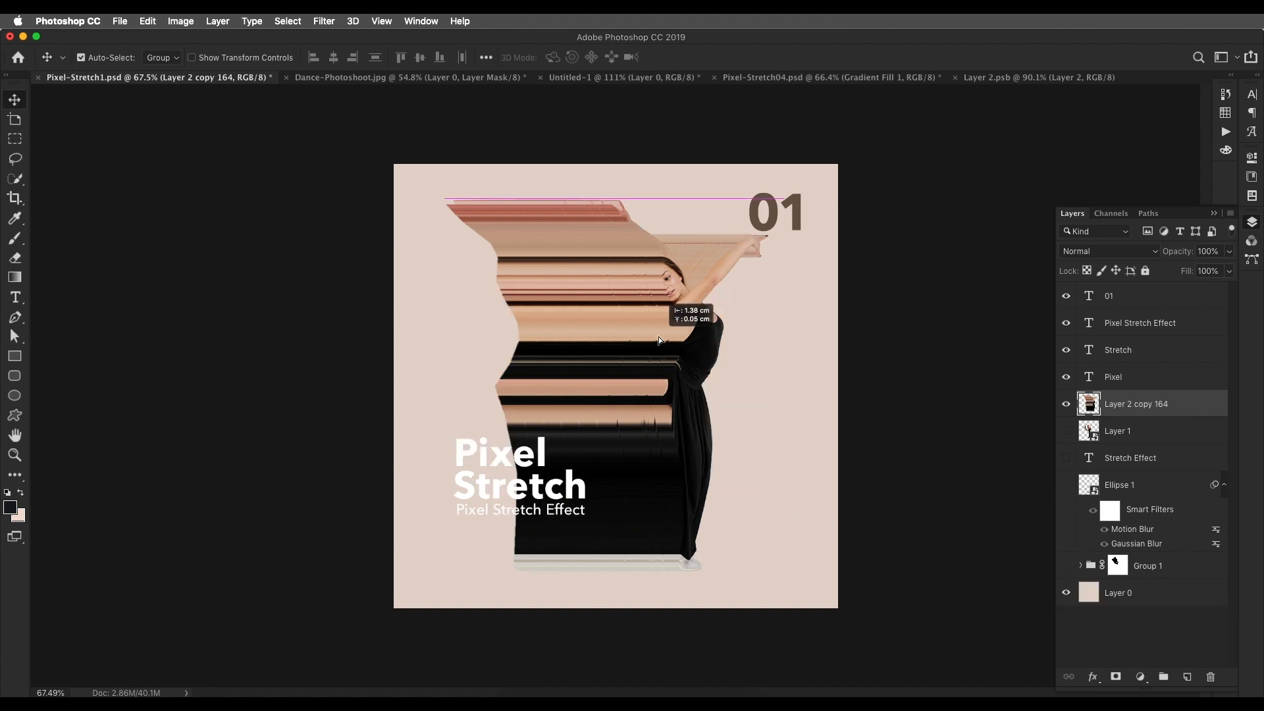
pyautogui.moveTo(1067, 376); pyautogui.dragTo(1066, 296)
pyautogui.moveTo(655, 364)
pyautogui.mouseDown()
pyautogui.moveTo(675, 366)
pyautogui.moveTo(671, 381)
pyautogui.mouseUp()
pyautogui.scroll(4, 702, 352)
pyautogui.scroll(-4, 652, 355)
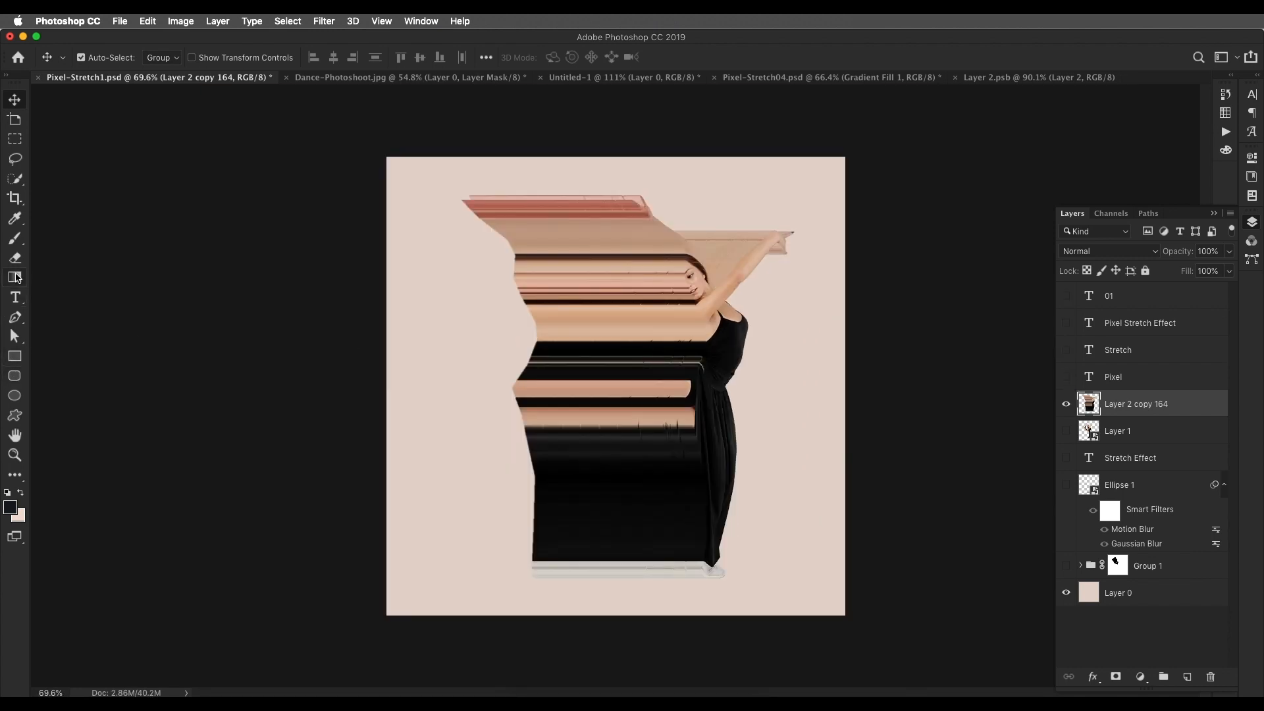
# Step: Copy a single-pixel column through the stretched dancer on Layer 2 copy 164 and hide that layer
pyautogui.click(13, 475)
pyautogui.click(99, 225)
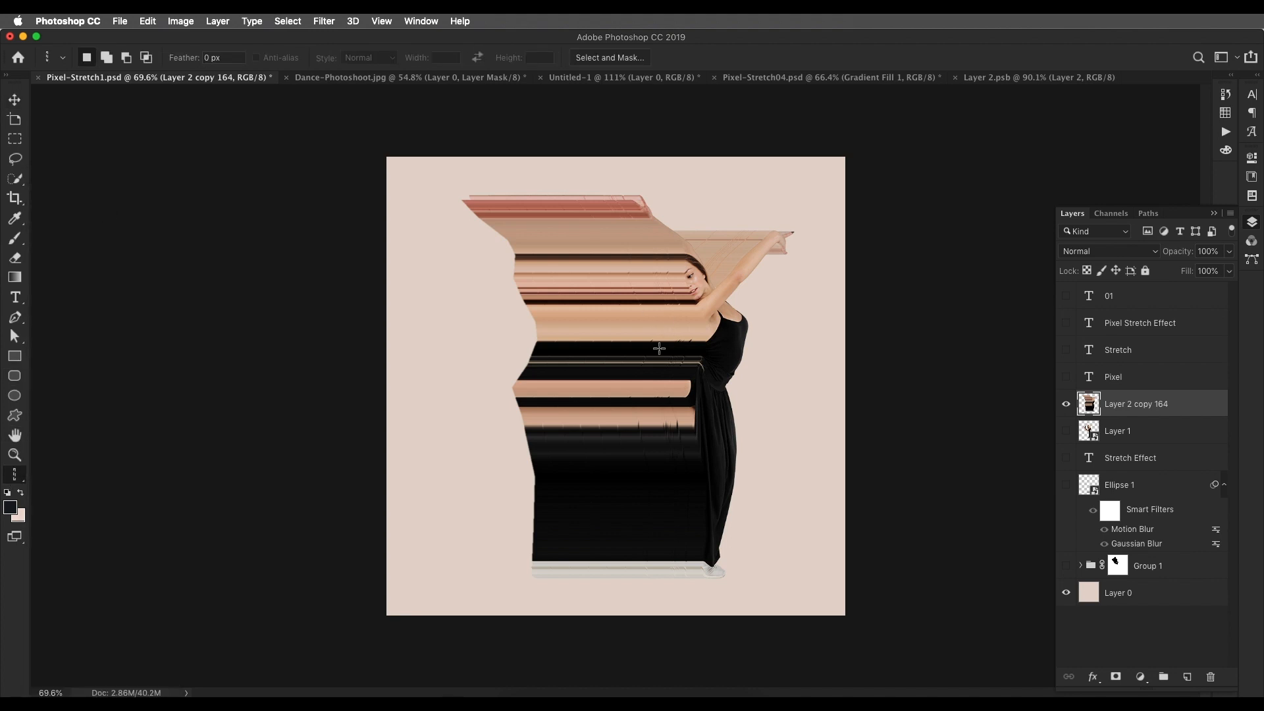
pyautogui.moveTo(601, 373); pyautogui.dragTo(601, 373)
pyautogui.click(1067, 404)
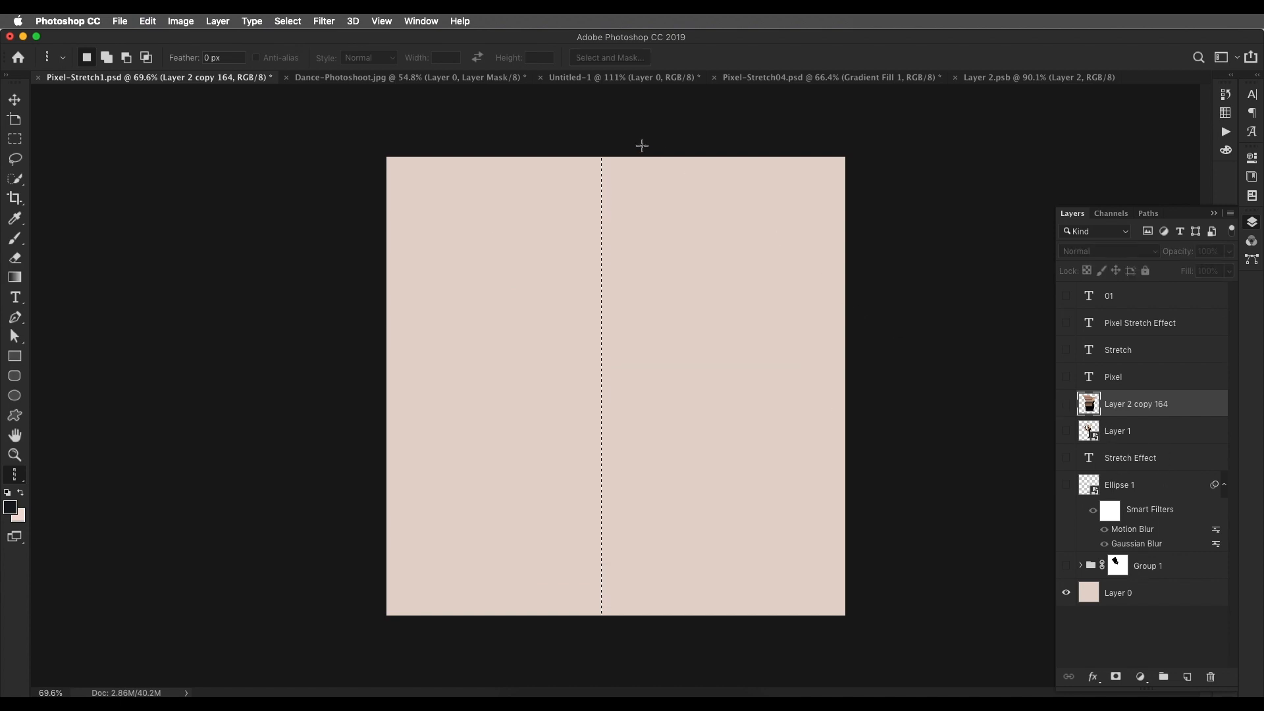
pyautogui.click(120, 21)
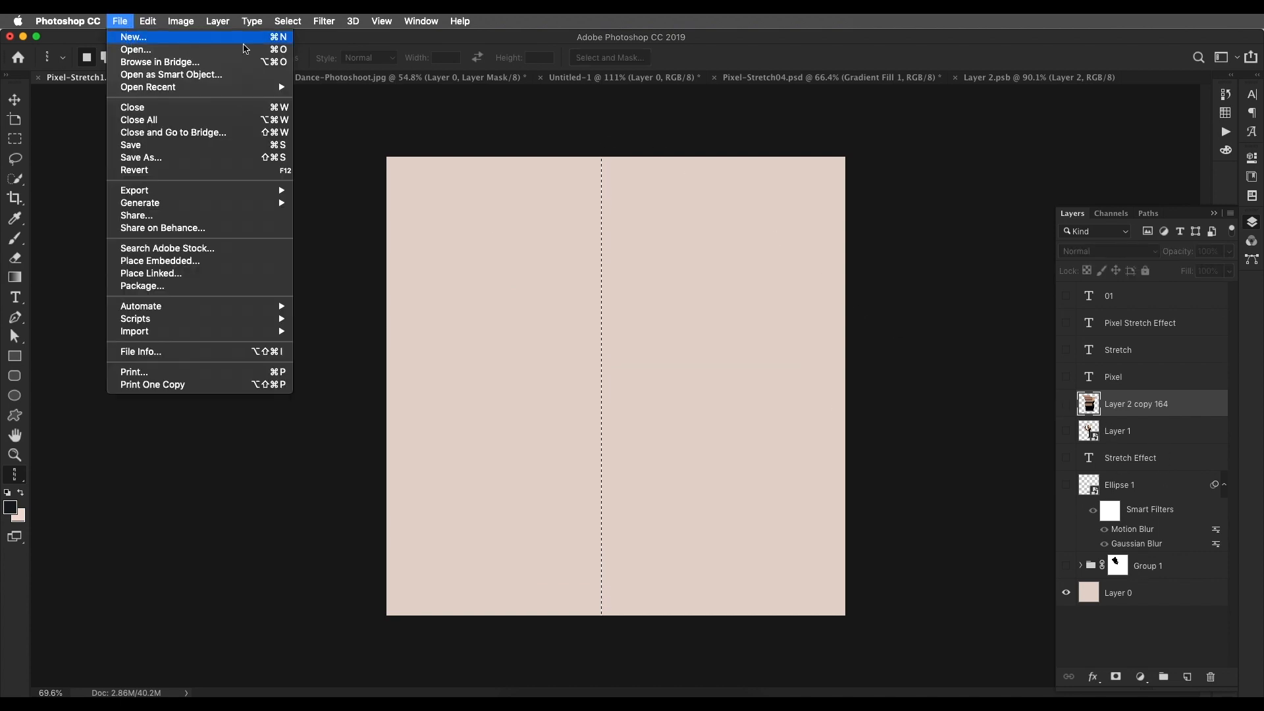
pyautogui.click(1160, 577)
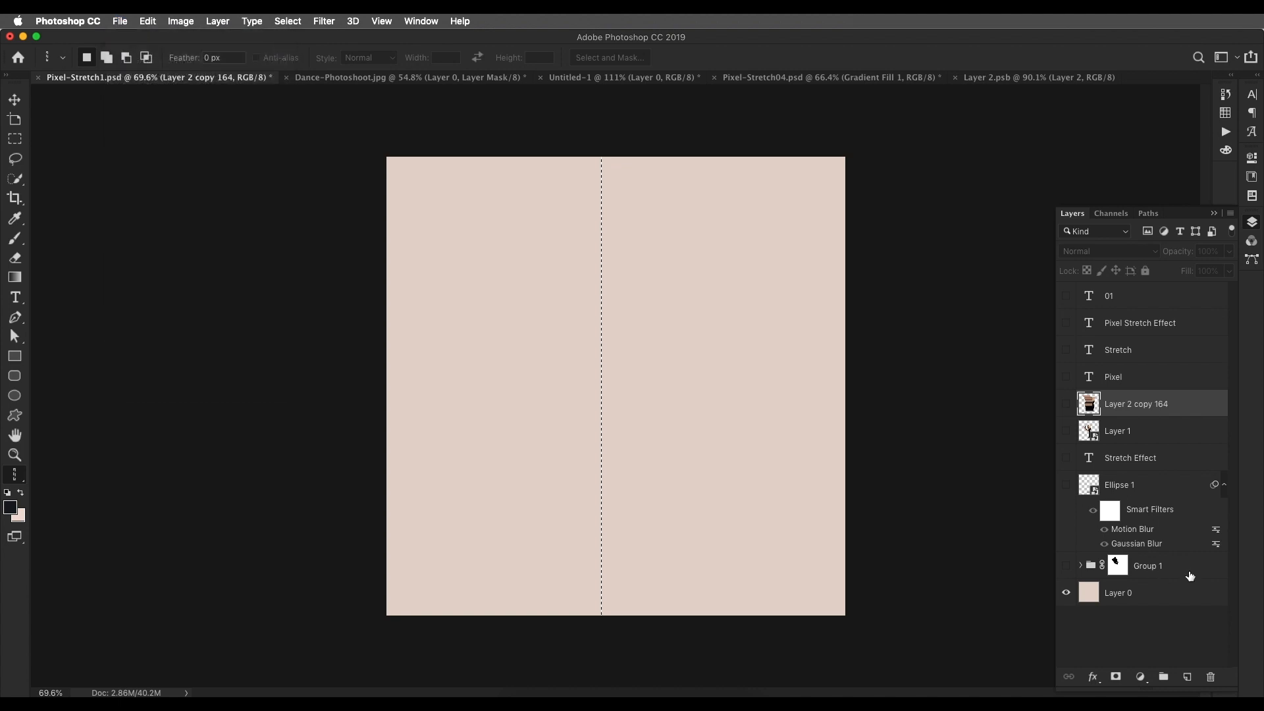
# Step: Group all layers from the 01 text layer down to Group 1
pyautogui.click(1149, 300)
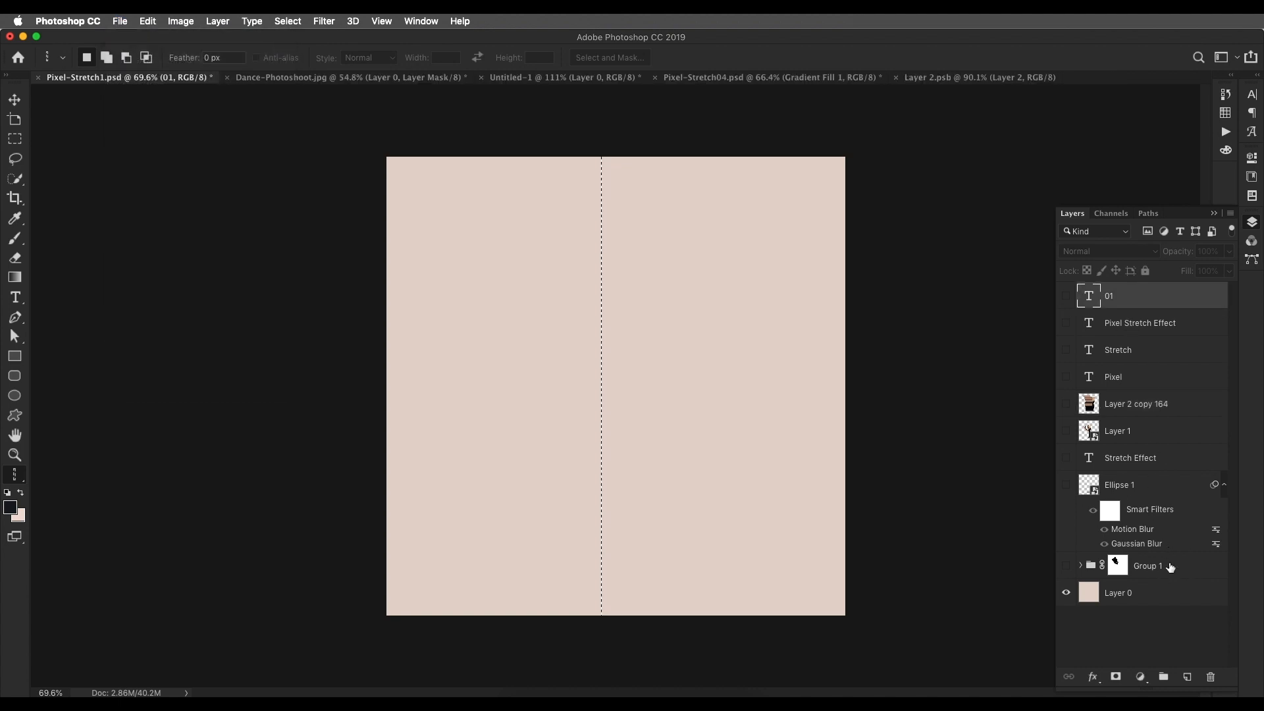
pyautogui.keyDown('shift'); pyautogui.click(1175, 566); pyautogui.keyUp('shift')
pyautogui.press('super+g')
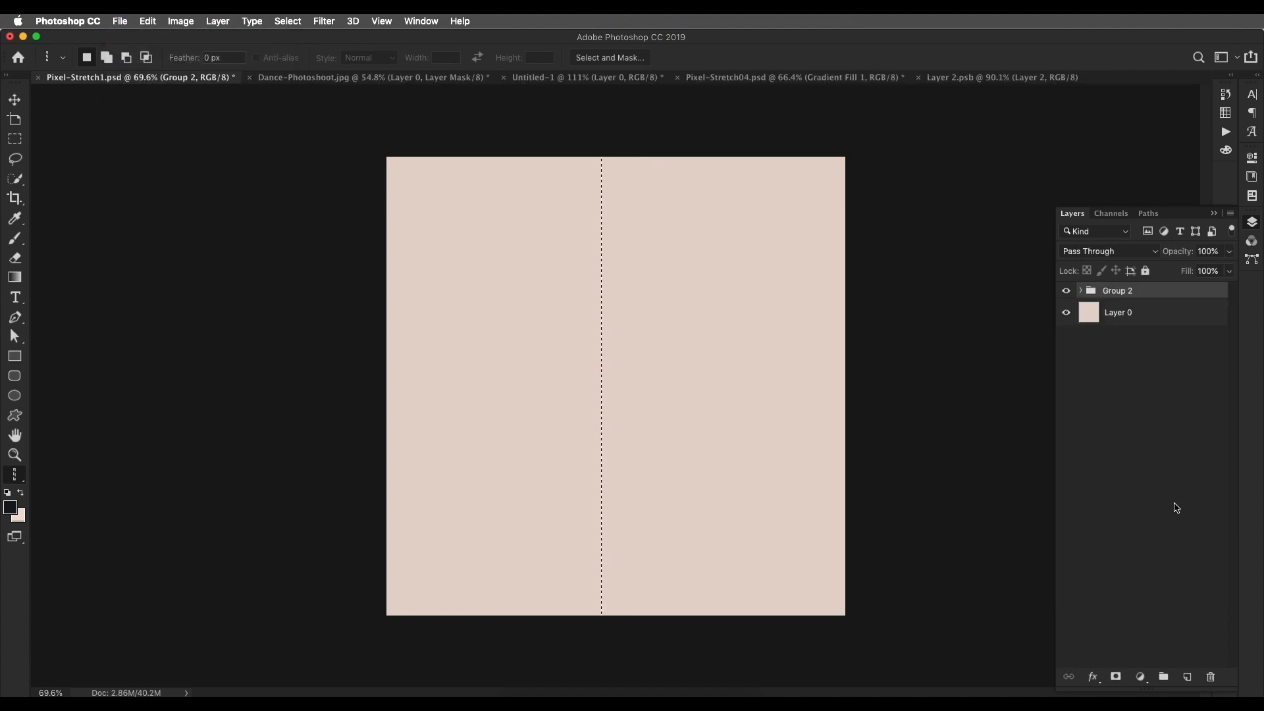
# Step: Paste the copied pixel column onto a new layer above Layer 0 and stretch it across the full canvas width
pyautogui.click(1151, 318)
pyautogui.click(1190, 681)
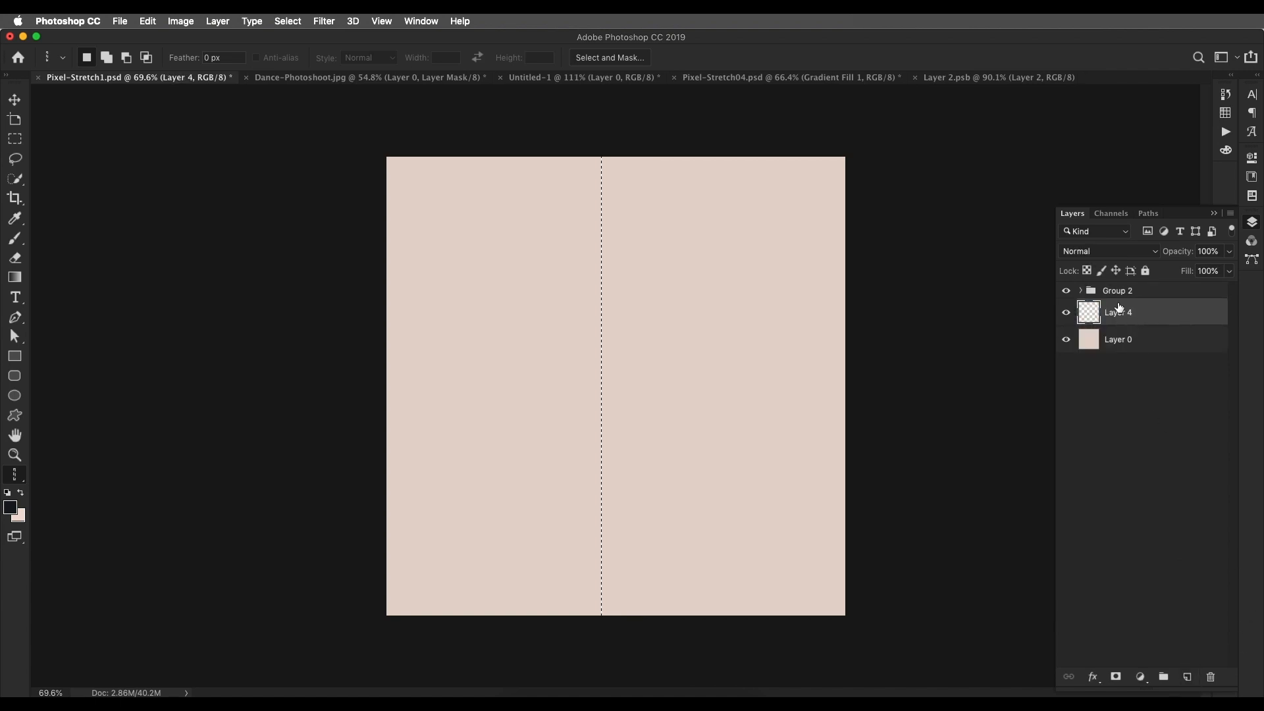
pyautogui.press('super+v')
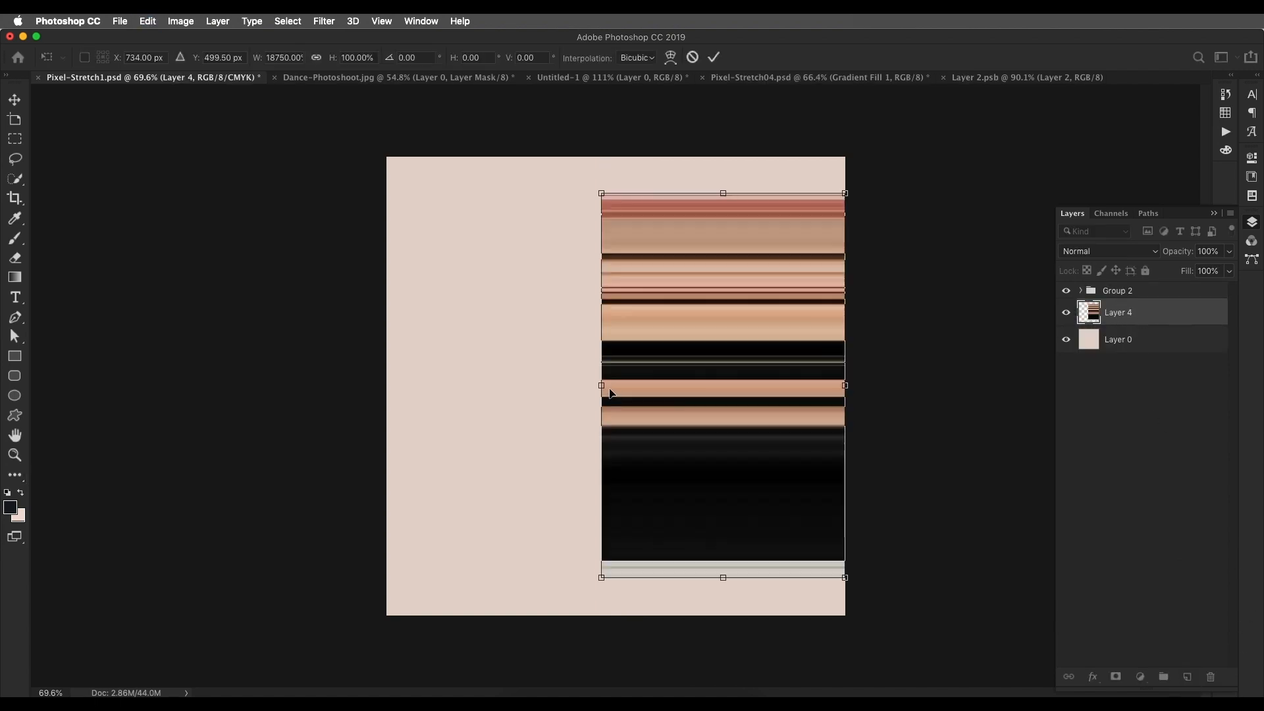
pyautogui.moveTo(594, 400); pyautogui.dragTo(388, 395)
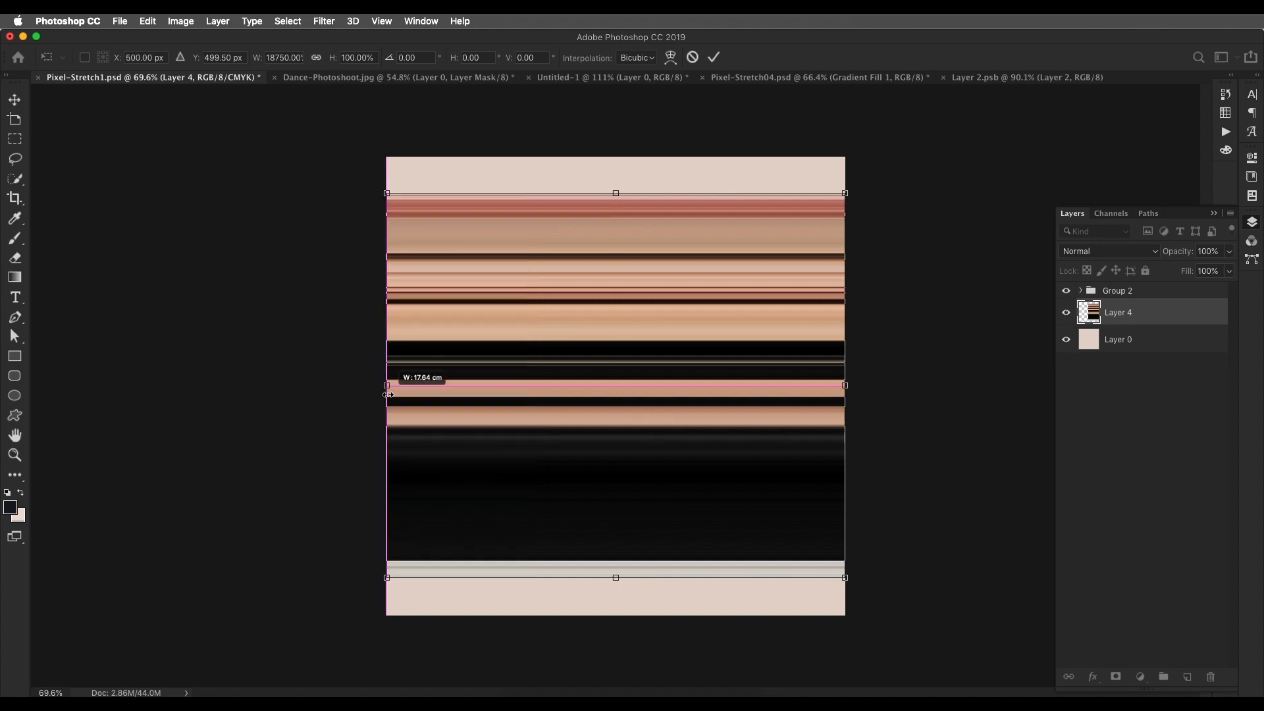
pyautogui.press('Return')
pyautogui.scroll(-4, 629, 358)
pyautogui.scroll(2, 629, 358)
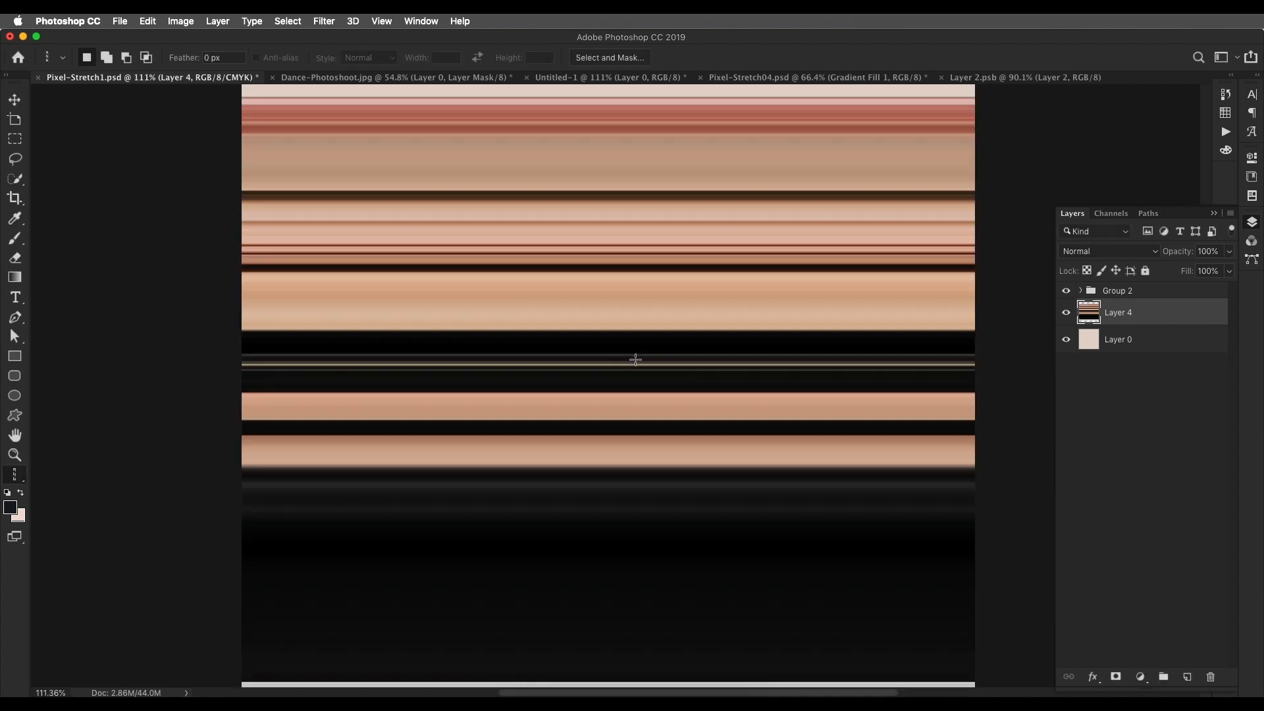
pyautogui.scroll(-1, 633, 358)
# Step: Duplicate Layer 4 and hide the original
pyautogui.moveTo(1175, 315); pyautogui.dragTo(1189, 675)
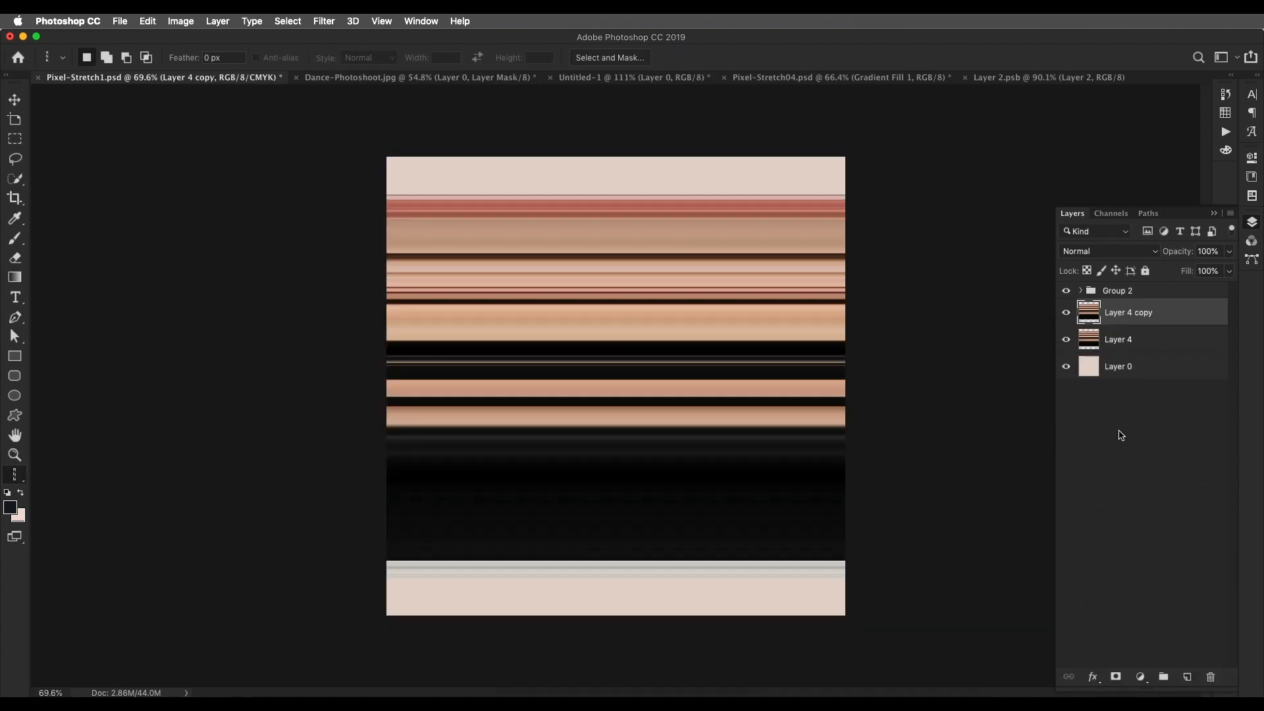
pyautogui.click(1067, 339)
pyautogui.click(27, 100)
# Step: Apply the Polar Coordinates filter with Rectangular to Polar to Layer 4 copy
pyautogui.click(324, 21)
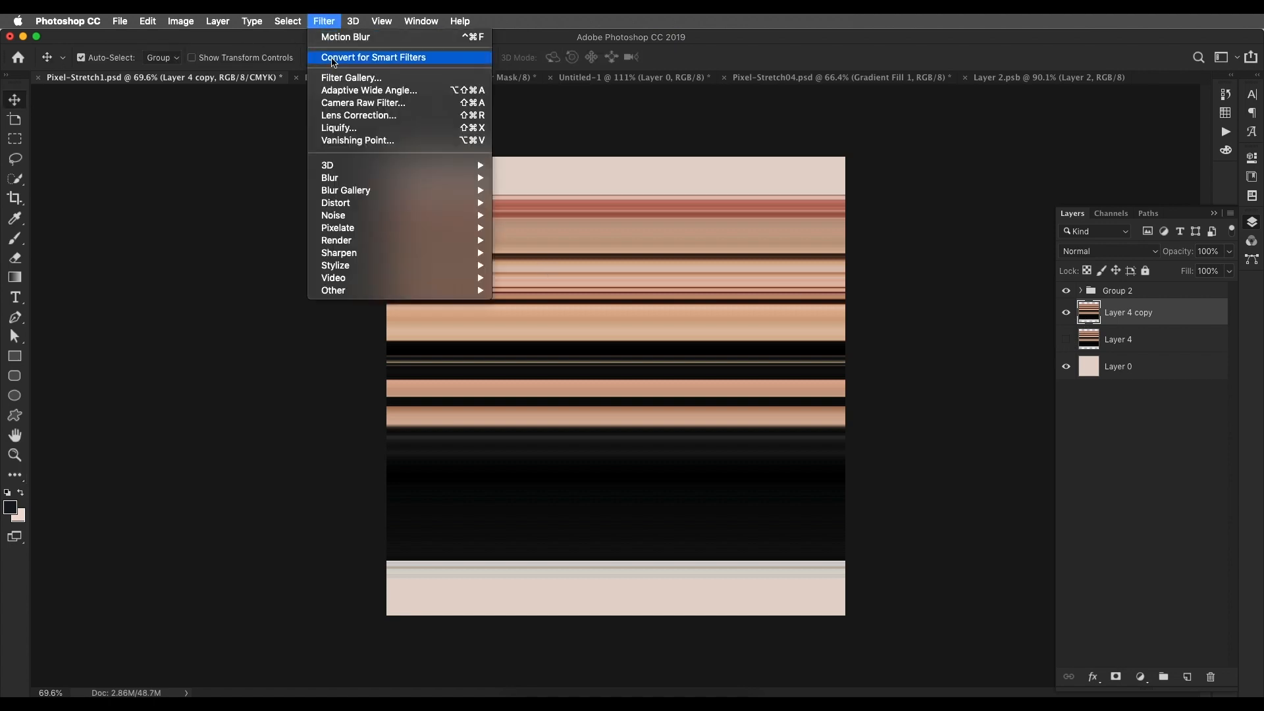
pyautogui.moveTo(369, 203)
pyautogui.click(524, 228)
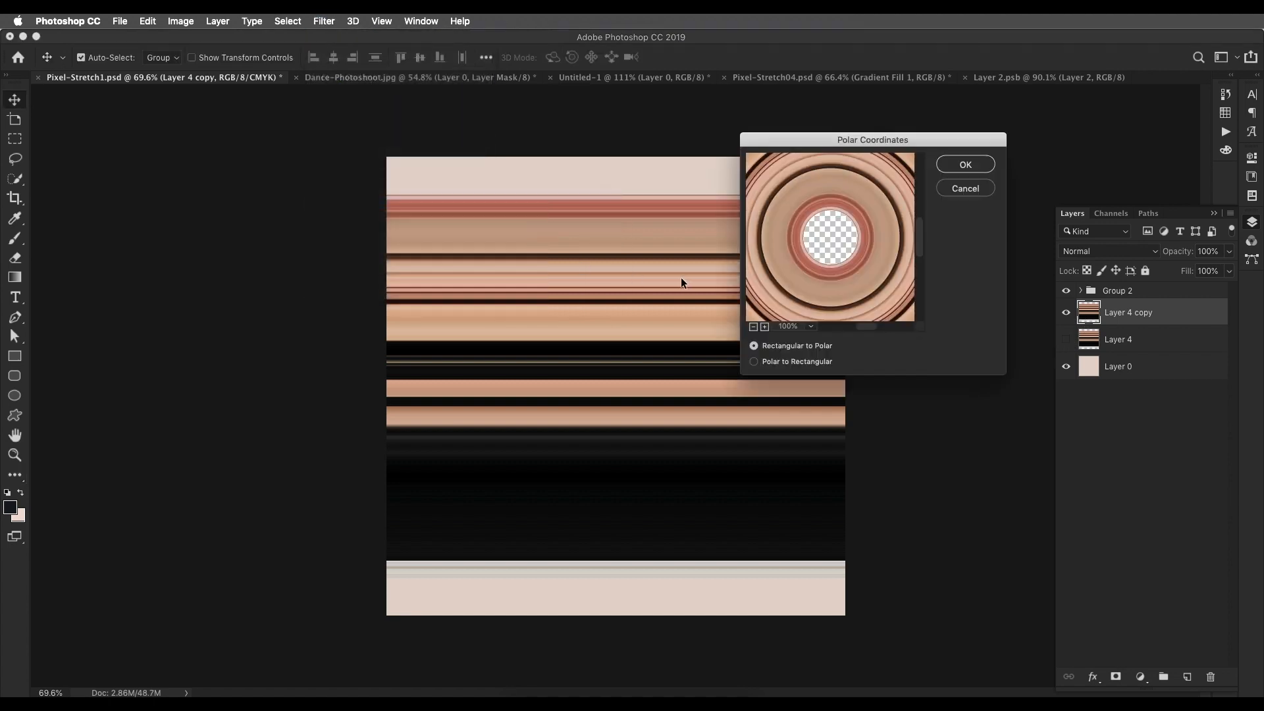
pyautogui.click(965, 165)
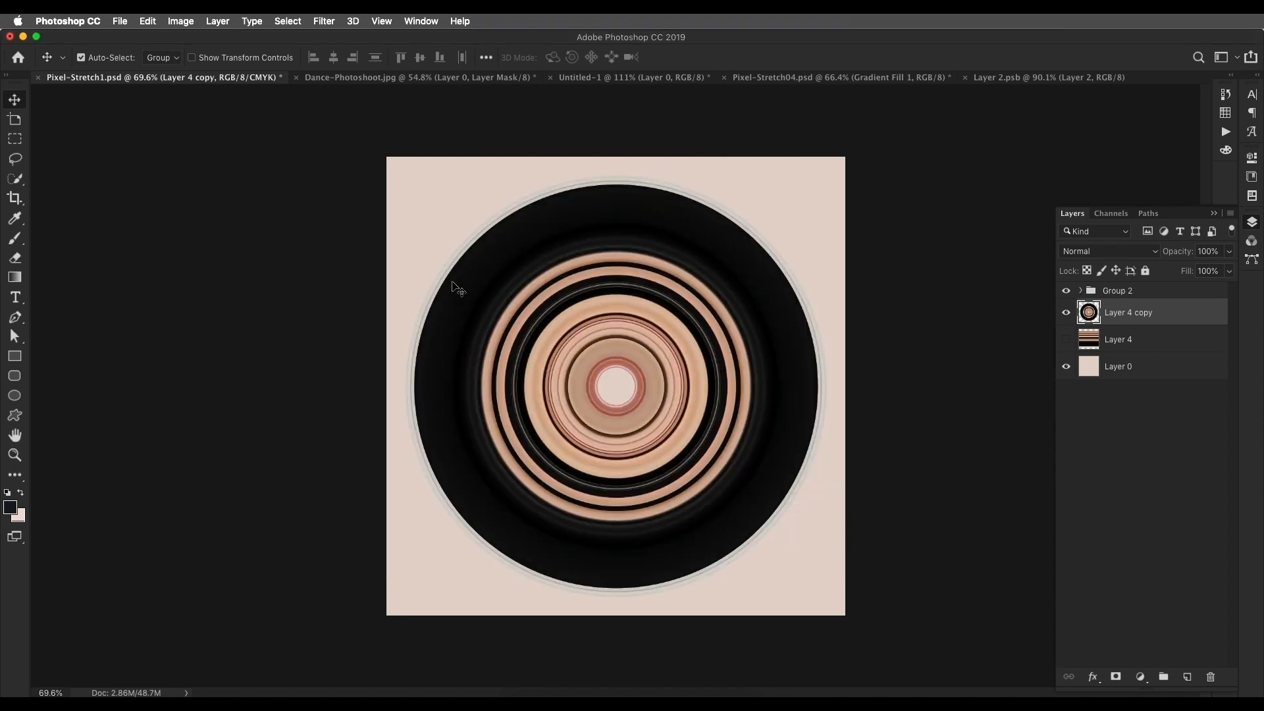
# Step: Hide Layer 4 copy, show Layer 4, and turn its stripes upside down with Free Transform
pyautogui.click(1066, 312)
pyautogui.click(1066, 339)
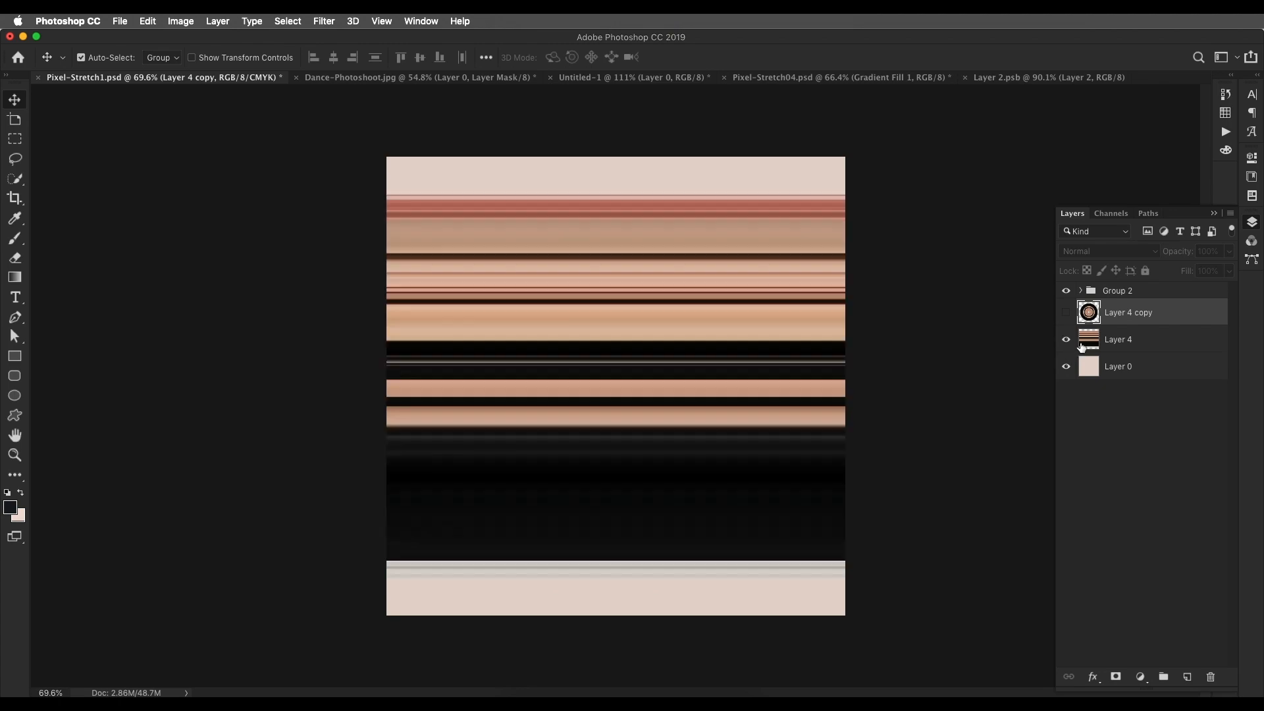
pyautogui.click(634, 328)
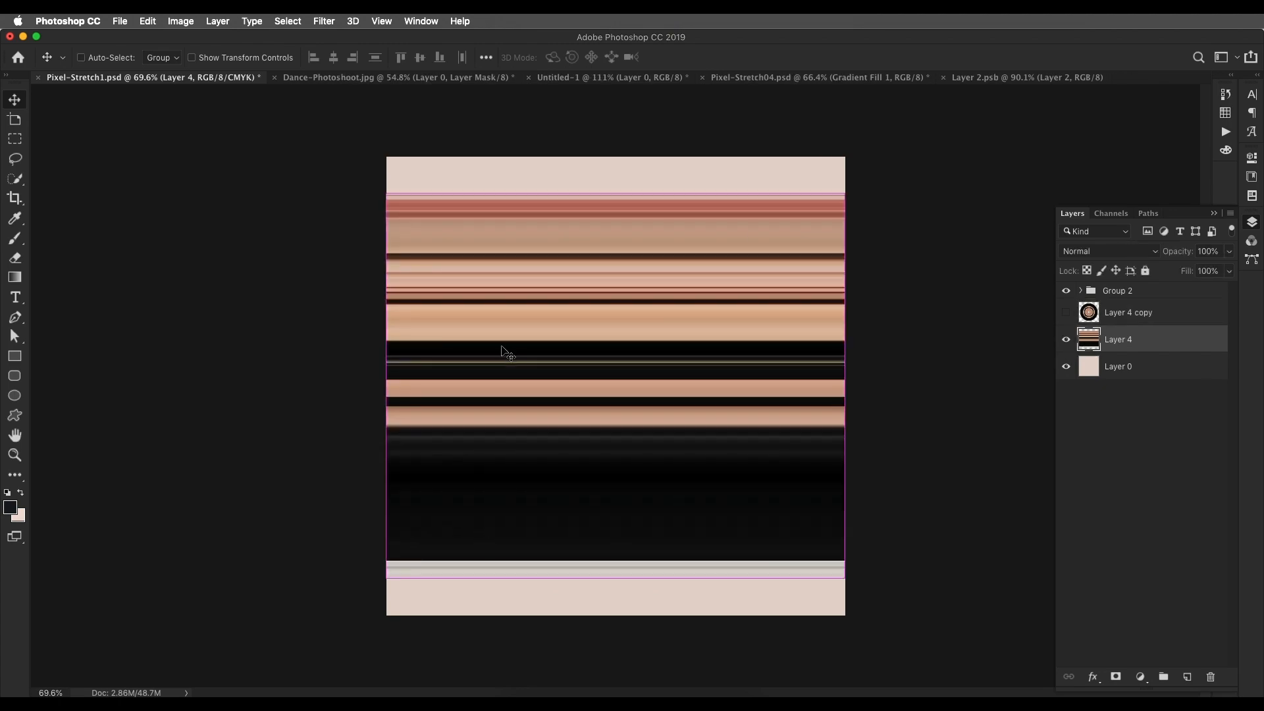
pyautogui.press('super+t')
pyautogui.moveTo(860, 194); pyautogui.dragTo(309, 619)
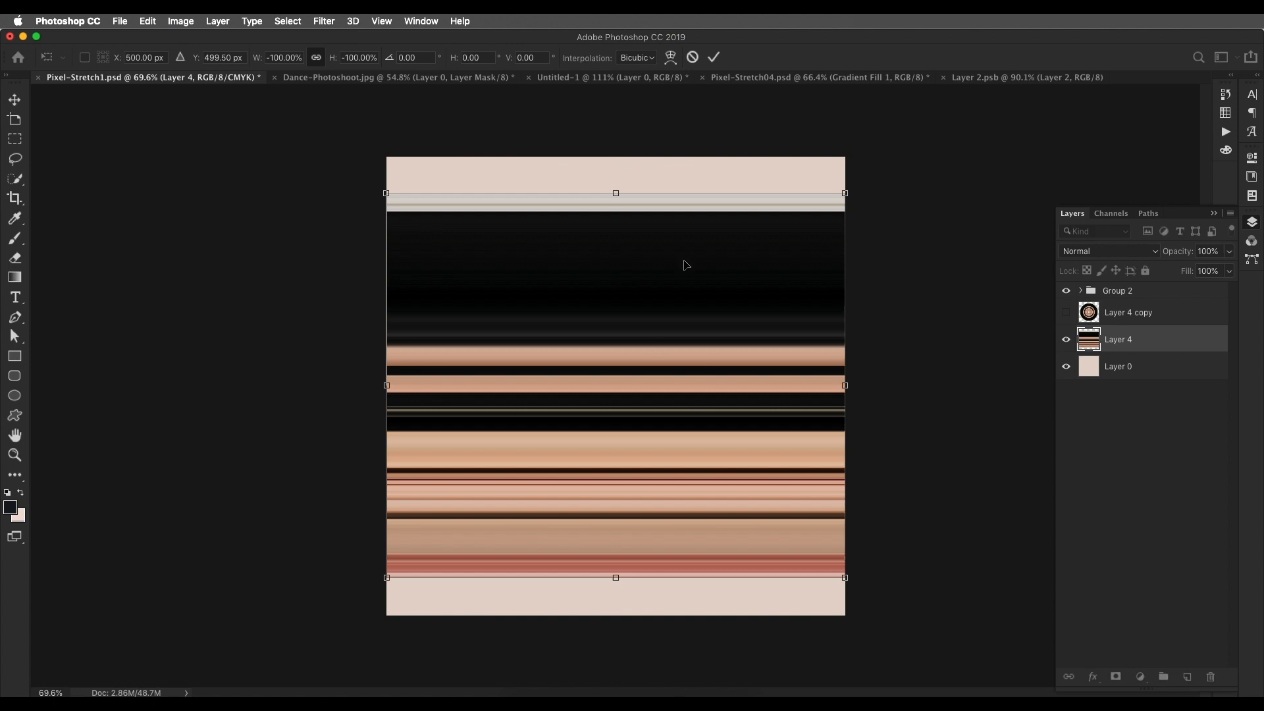
pyautogui.press('Return')
# Step: Apply the Polar Coordinates filter with Rectangular to Polar to the flipped Layer 4
pyautogui.click(322, 22)
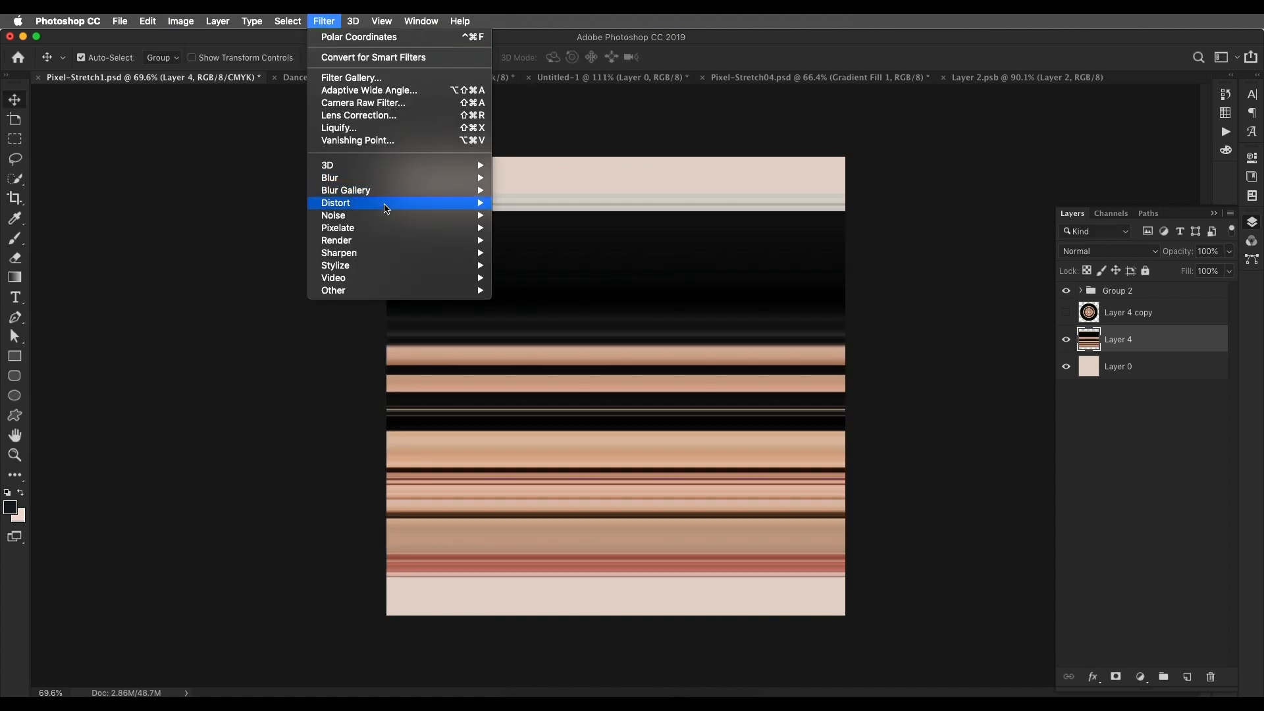
pyautogui.moveTo(409, 203)
pyautogui.click(536, 226)
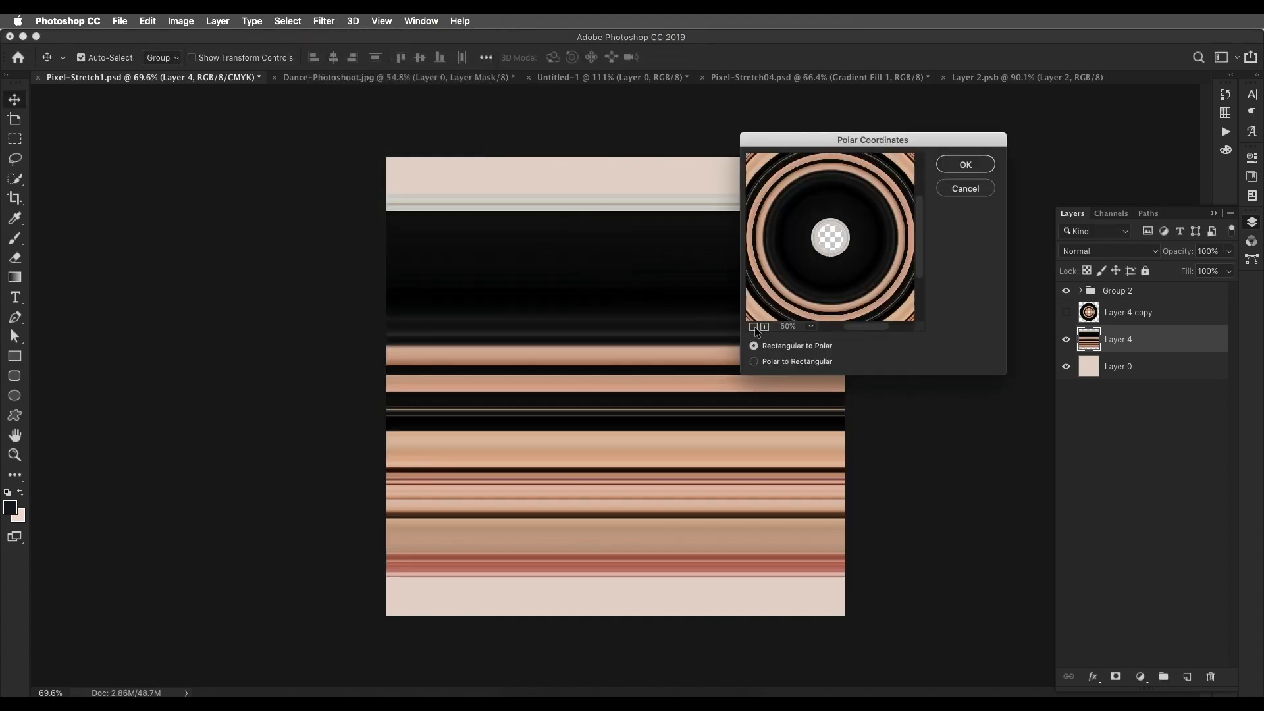
pyautogui.click(966, 165)
# Step: Compare the two circles by toggling Layer 4 and Layer 4 copy, leaving both layers shown
pyautogui.click(1066, 339)
pyautogui.click(1066, 340)
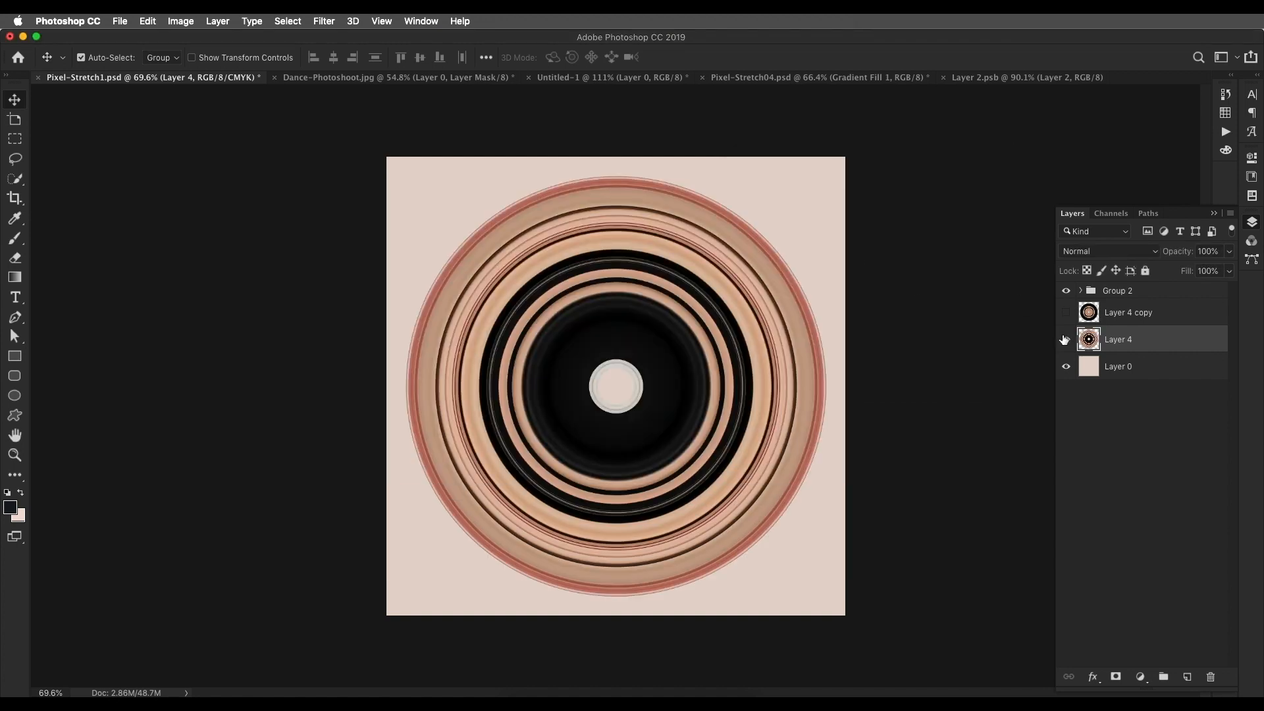
pyautogui.click(1066, 339)
pyautogui.click(1066, 312)
pyautogui.click(1066, 339)
pyautogui.click(1066, 312)
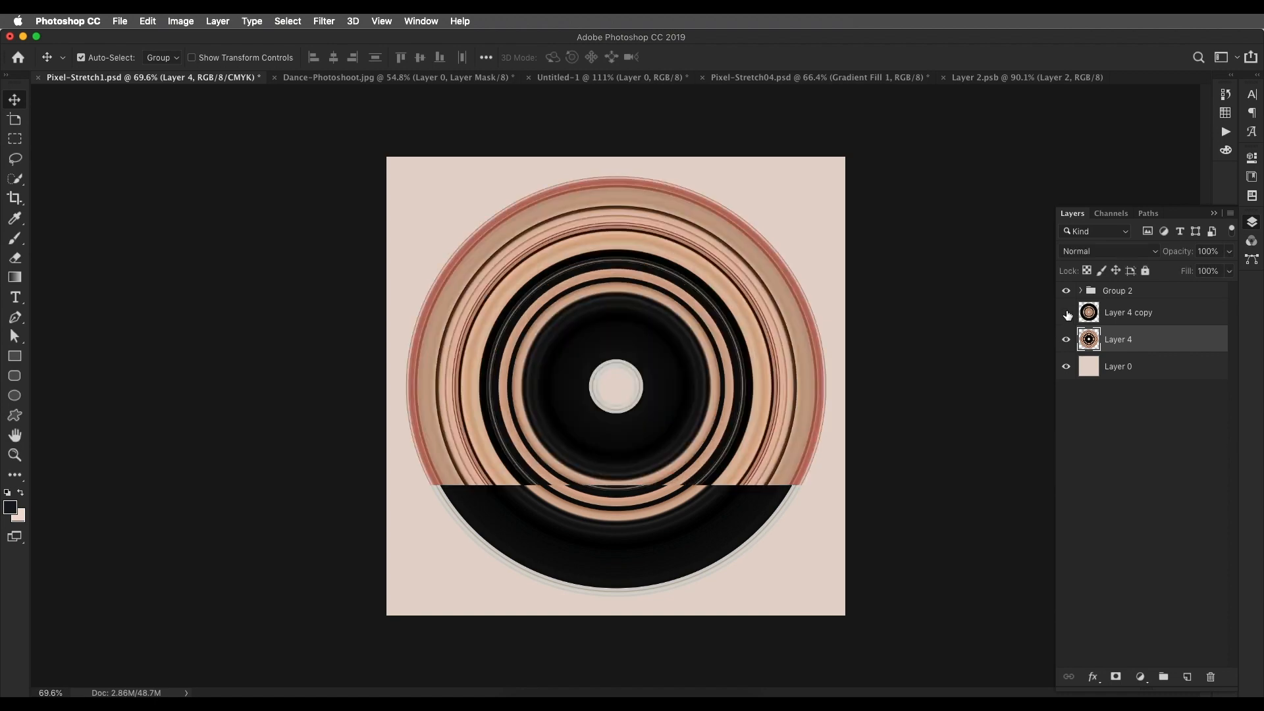
pyautogui.click(1067, 313)
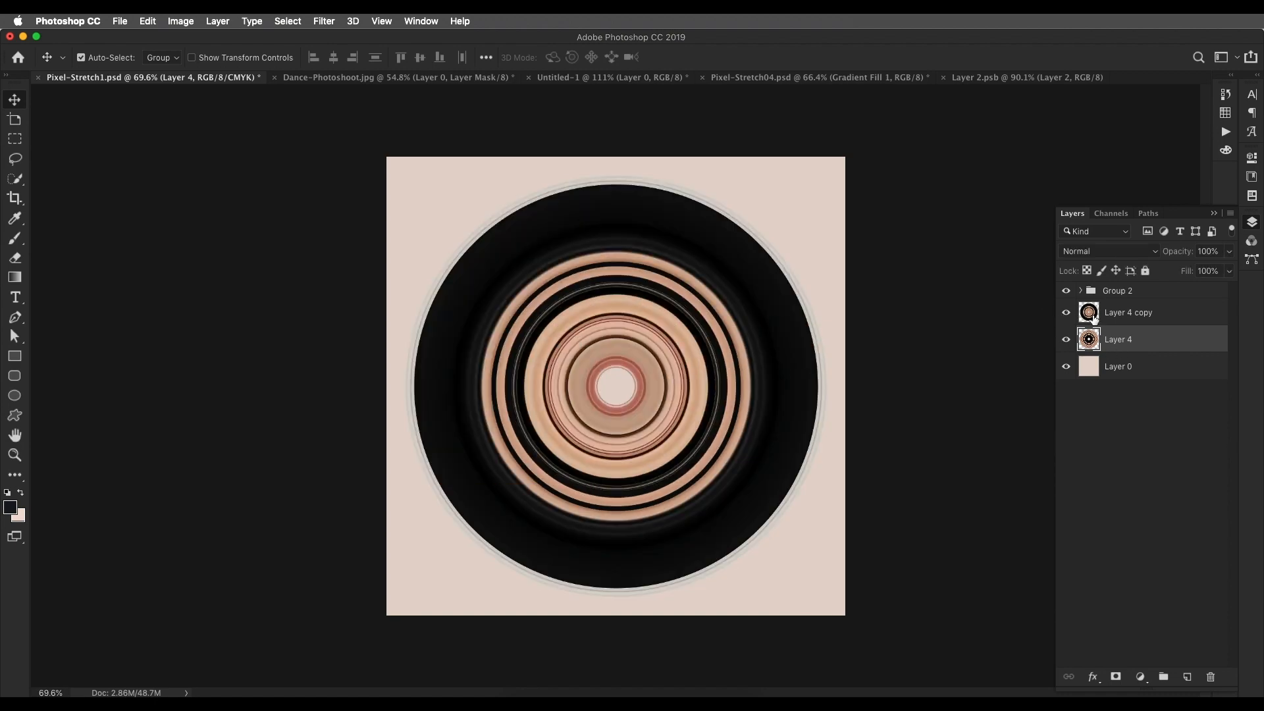
# Step: Add a layer mask to Layer 4 copy and fade its lower half with a soft black 500 px brush at 56% flow
pyautogui.click(1146, 318)
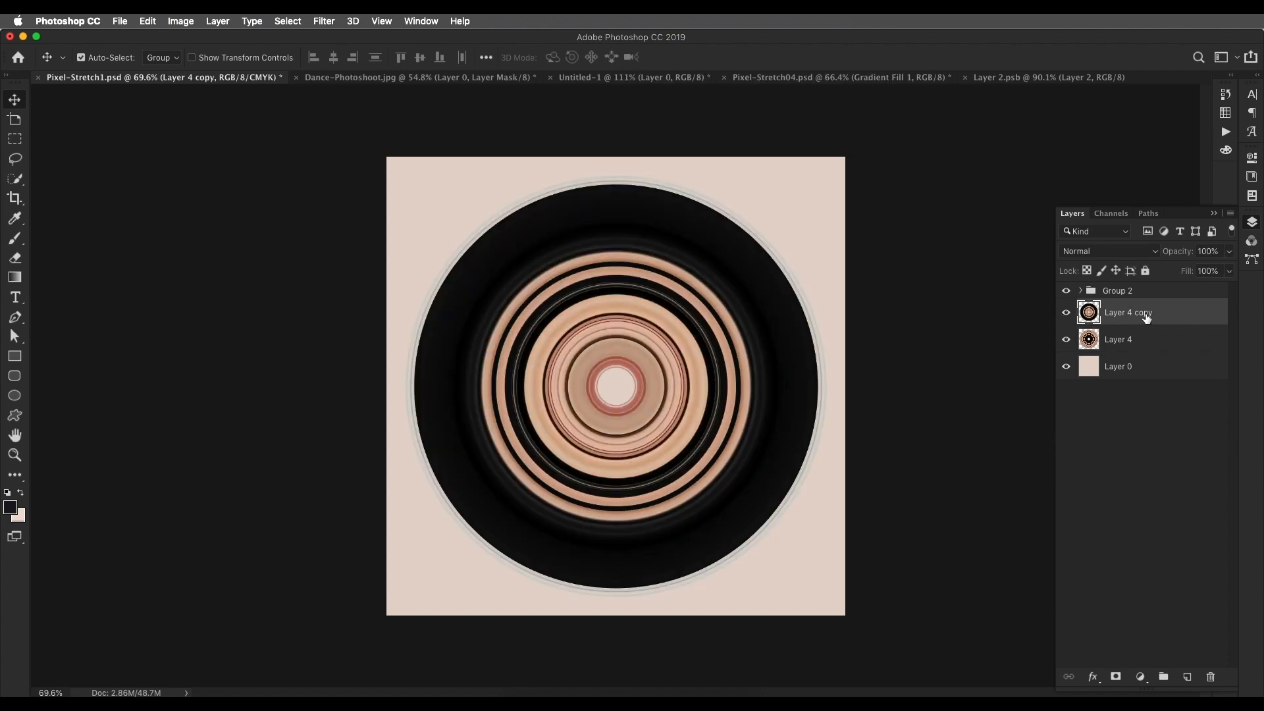
pyautogui.click(1116, 677)
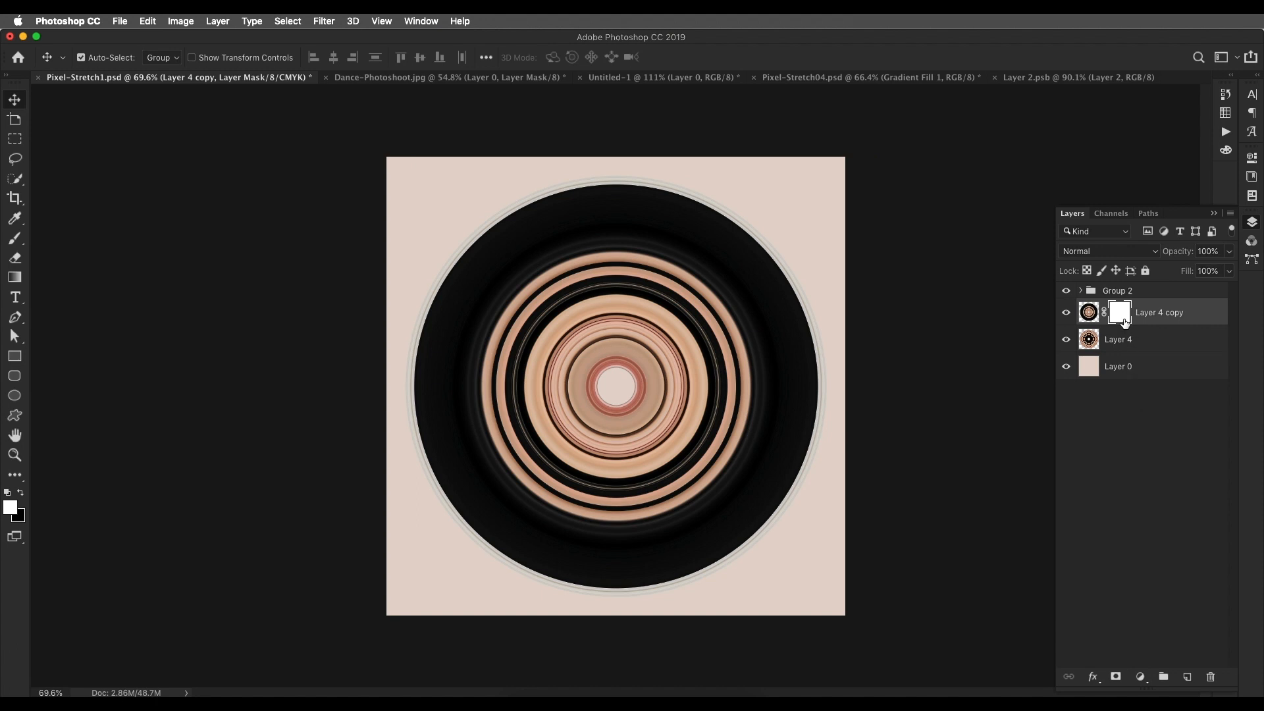
pyautogui.press('b')
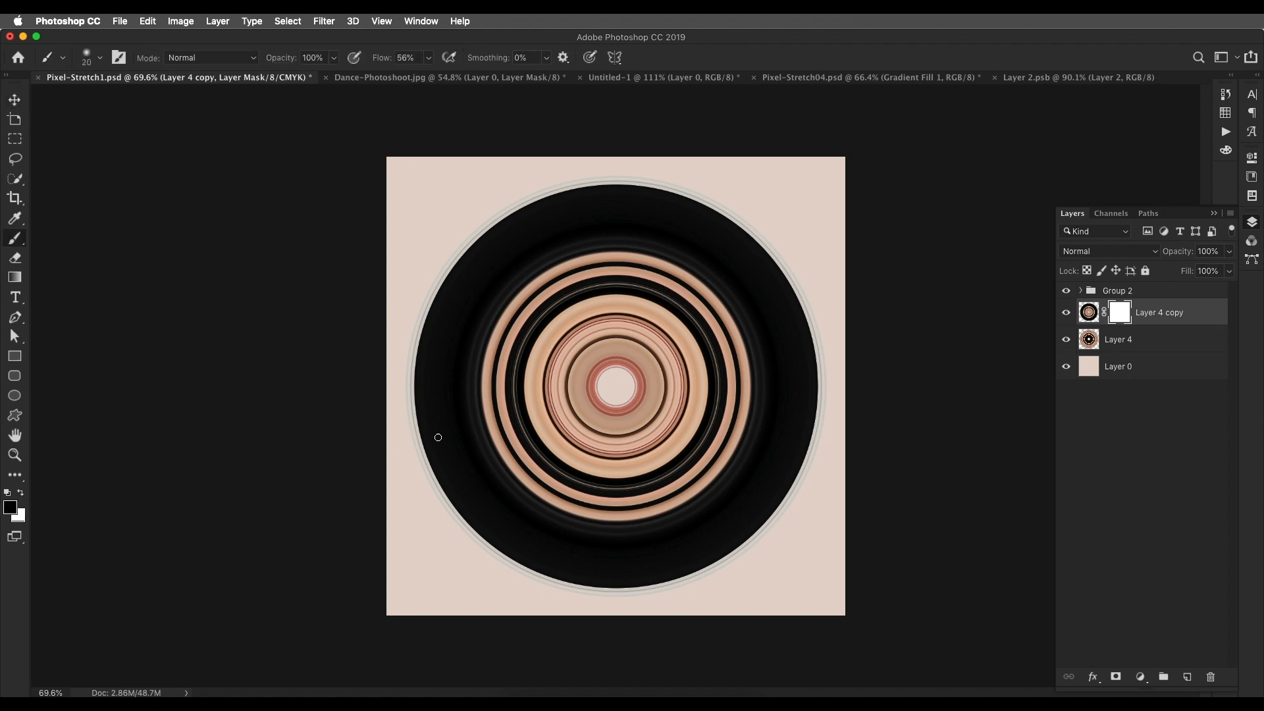
pyautogui.press(']')
pyautogui.press(']')
pyautogui.press(']')
pyautogui.press(']')
pyautogui.press(']')
pyautogui.press(']')
pyautogui.press(']')
pyautogui.press(']')
pyautogui.press(']')
pyautogui.press(']')
pyautogui.press(']')
pyautogui.moveTo(537, 500)
pyautogui.mouseDown()
pyautogui.moveTo(362, 579)
pyautogui.moveTo(847, 395)
pyautogui.moveTo(424, 423)
pyautogui.mouseUp()
pyautogui.moveTo(521, 371)
pyautogui.mouseDown()
pyautogui.moveTo(622, 210)
pyautogui.moveTo(679, 227)
pyautogui.moveTo(818, 325)
pyautogui.mouseUp()
# Step: Erase over the lower part of Layer 4 copy's mask with a 500 px eraser at 33% opacity
pyautogui.press('e')
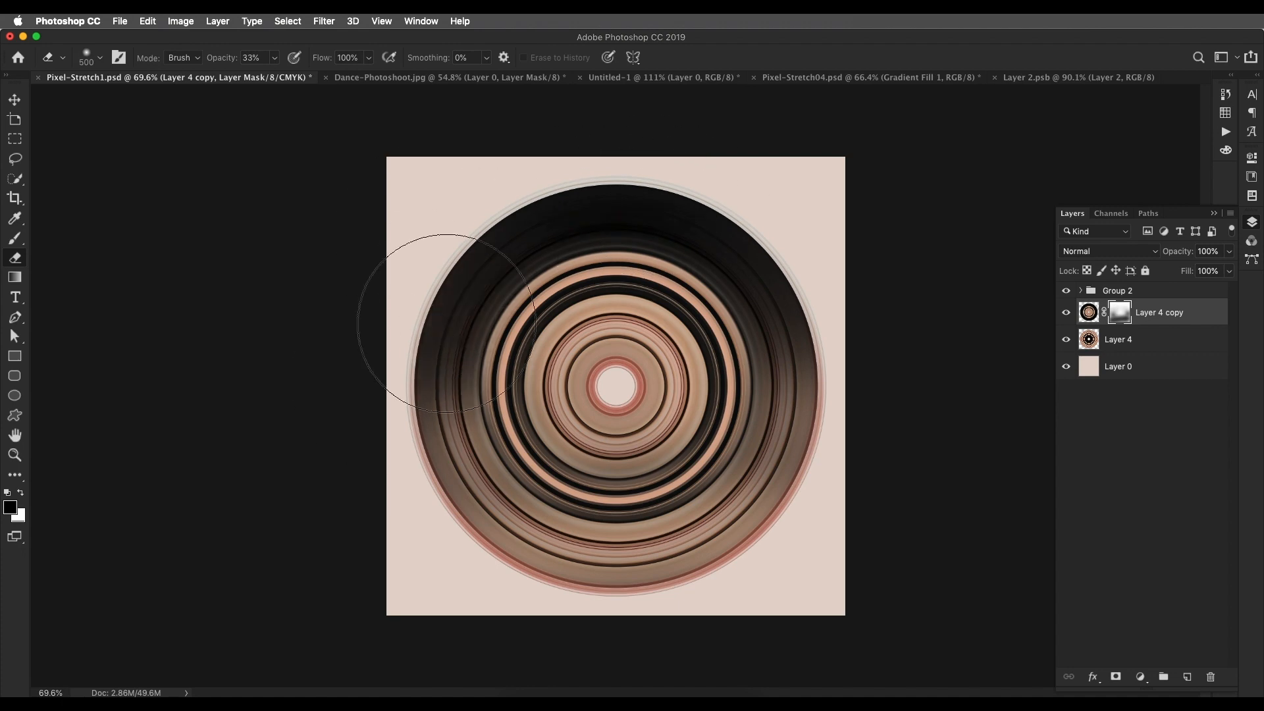
pyautogui.press(']')
pyautogui.press(']')
pyautogui.moveTo(776, 480)
pyautogui.mouseDown()
pyautogui.moveTo(605, 317)
pyautogui.moveTo(622, 300)
pyautogui.moveTo(623, 479)
pyautogui.mouseUp()
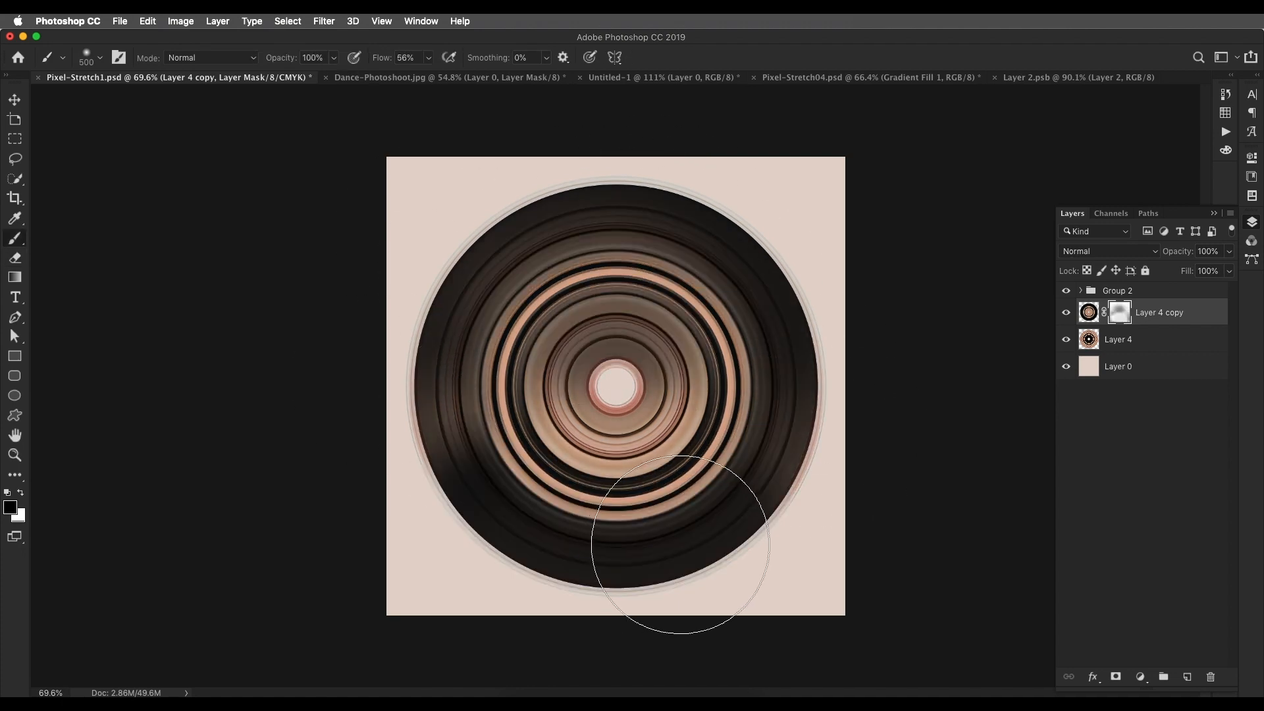
# Step: Paint black over the lower half of Layer 4 copy's mask with a soft 500 px brush at 56% flow
pyautogui.moveTo(680, 544)
pyautogui.mouseDown()
pyautogui.moveTo(626, 573)
pyautogui.moveTo(579, 485)
pyautogui.moveTo(430, 456)
pyautogui.moveTo(672, 382)
pyautogui.mouseUp()
pyautogui.press('3')
pyautogui.press('3')
pyautogui.press('3')
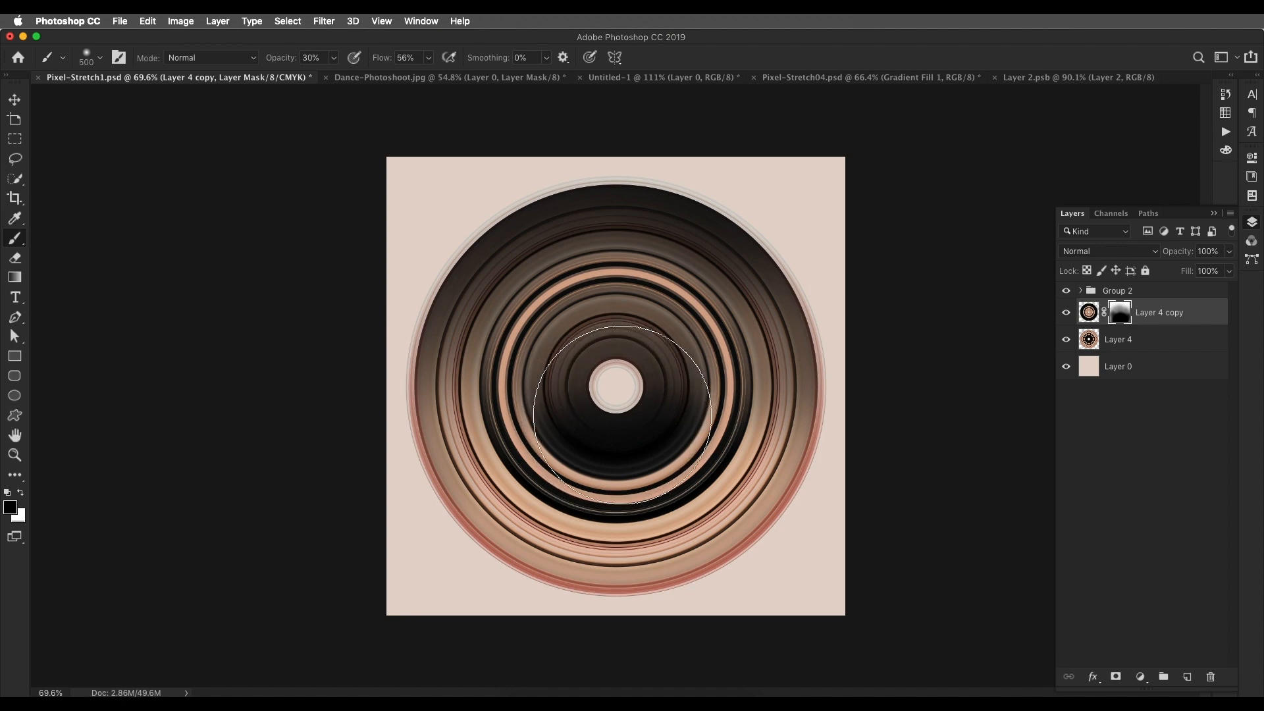
# Step: Bring back the inner rings of Layer 4 copy by erasing its mask around the centre at 400 px and 23% opacity
pyautogui.moveTo(612, 415)
pyautogui.mouseDown()
pyautogui.moveTo(619, 403)
pyautogui.moveTo(634, 411)
pyautogui.moveTo(572, 432)
pyautogui.moveTo(673, 379)
pyautogui.moveTo(507, 395)
pyautogui.moveTo(625, 356)
pyautogui.mouseUp()
pyautogui.press('e')
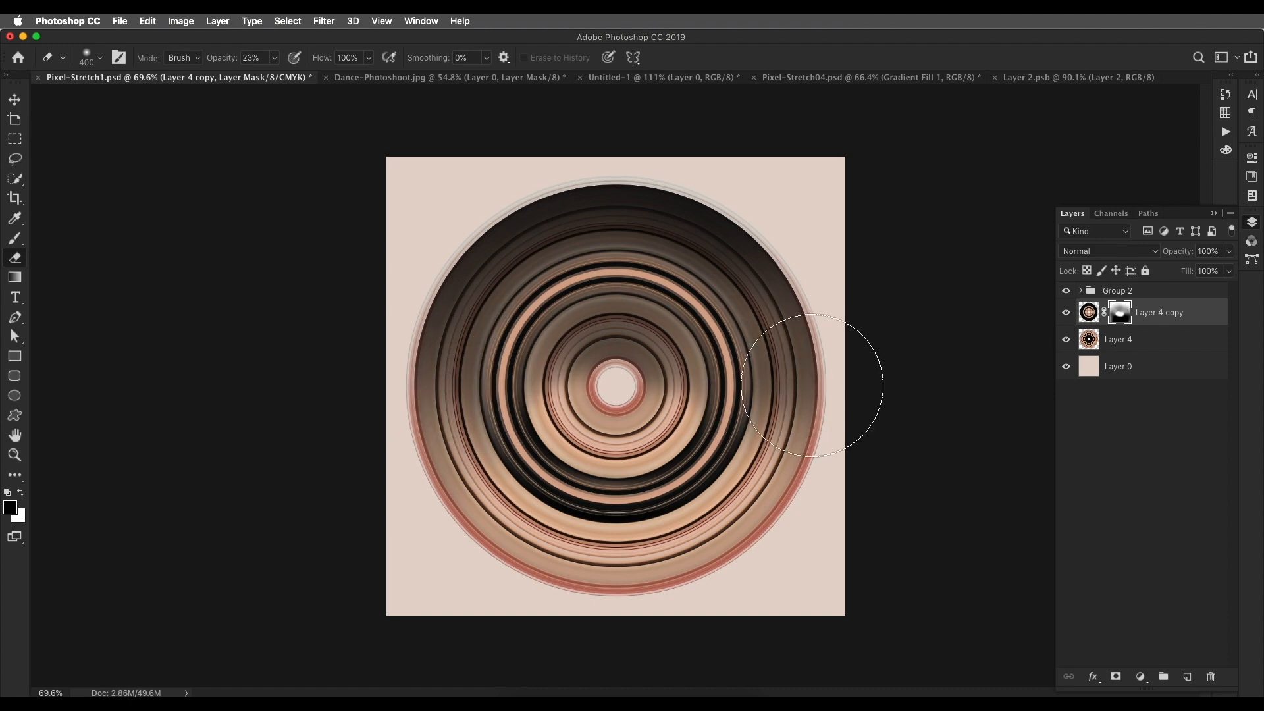
pyautogui.scroll(-5, 780, 386)
pyautogui.scroll(6, 710, 391)
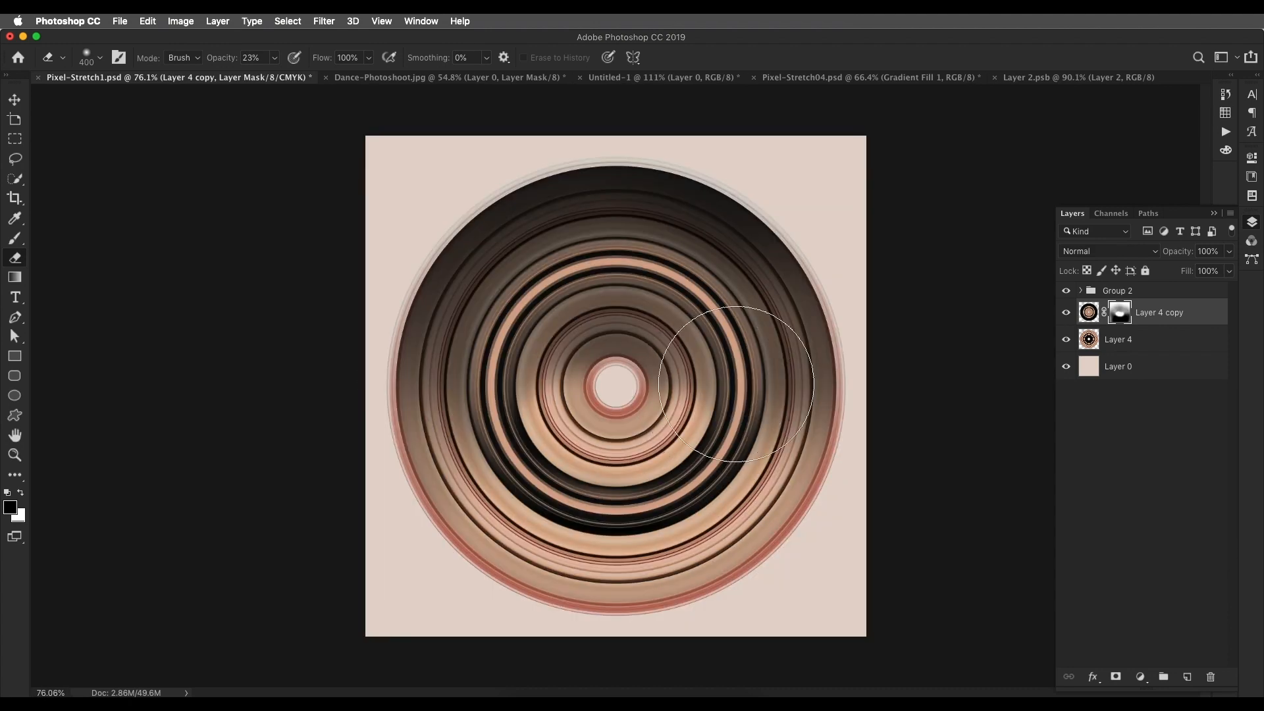
# Step: Expand Group 2 and show the dancer on Layer 1 over the blended circles
pyautogui.click(1082, 297)
pyautogui.click(1081, 291)
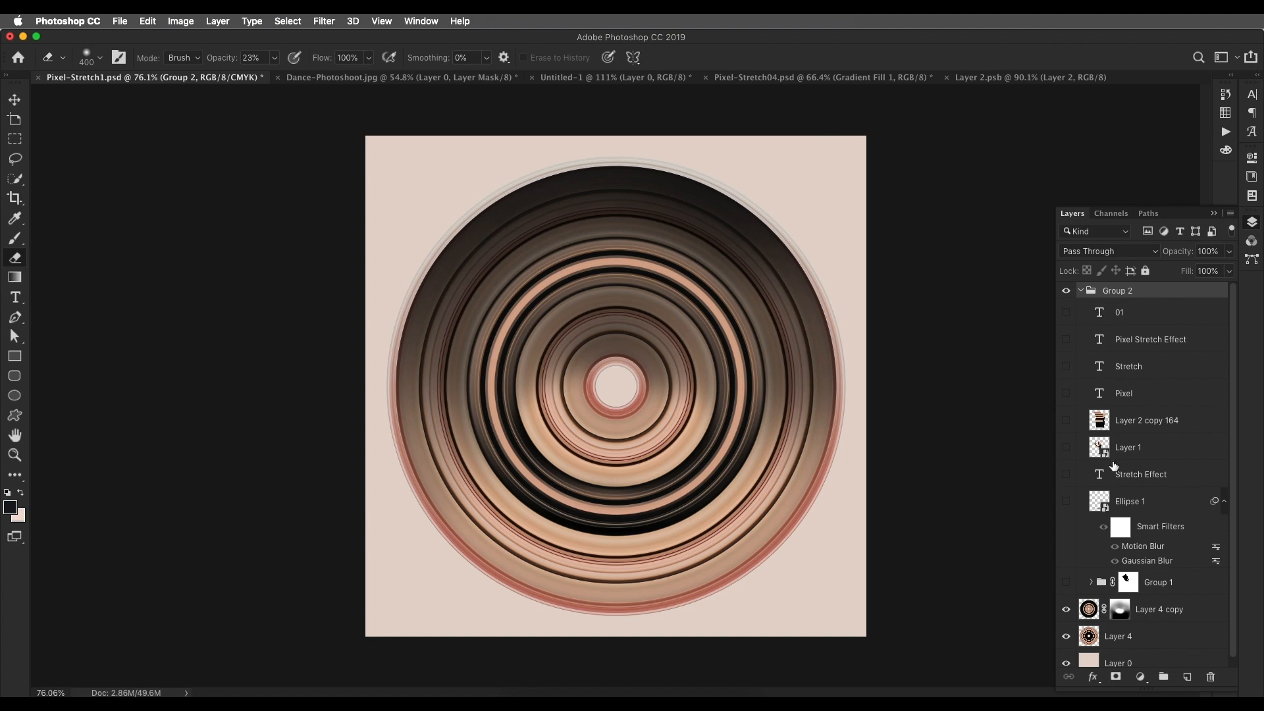
pyautogui.scroll(-1, 1104, 500)
pyautogui.click(1066, 438)
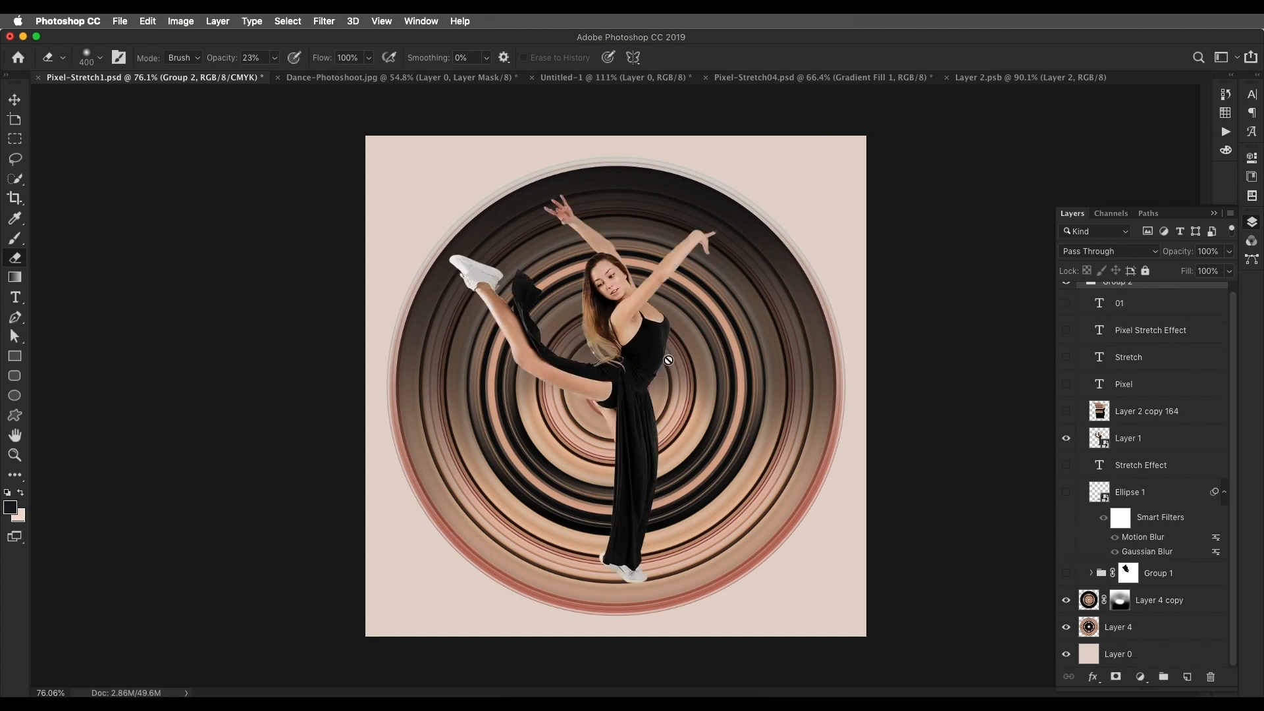
# Step: Scale Layer 4 and Layer 4 copy down slightly together around their centre and turn both upside down
pyautogui.click(1149, 629)
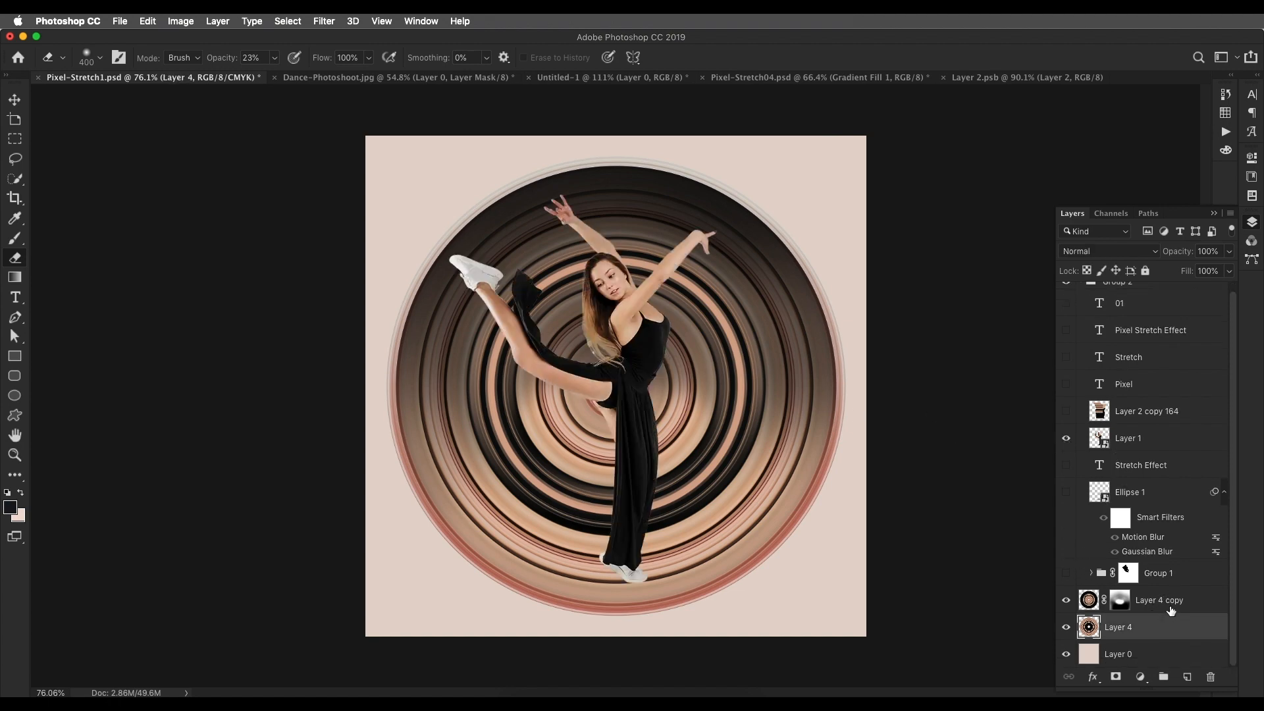
pyautogui.keyDown('shift'); pyautogui.click(1172, 607); pyautogui.keyUp('shift')
pyautogui.press('super+t')
pyautogui.moveTo(616, 153); pyautogui.dragTo(617, 172)
pyautogui.press('Return')
pyautogui.press('super+t')
pyautogui.moveTo(835, 161); pyautogui.dragTo(419, 576)
pyautogui.press('Return')
pyautogui.press('super+0')
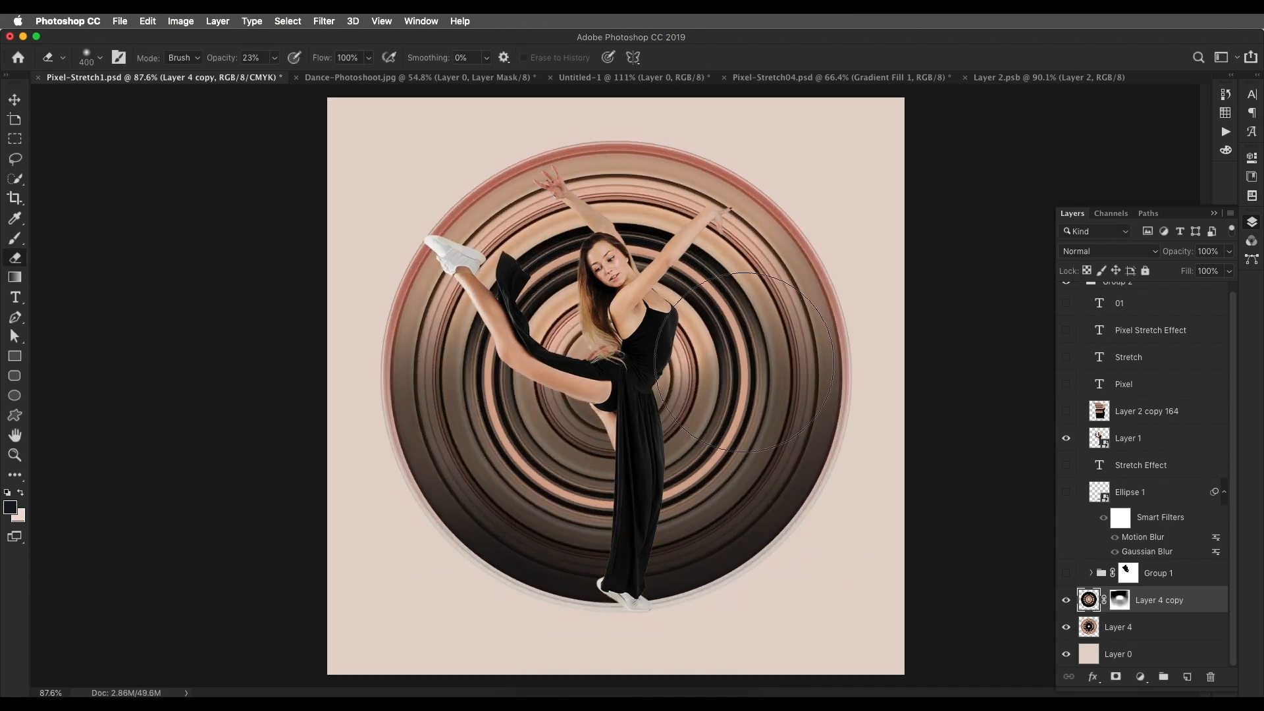
# Step: Outline the wedge between the dancer's raised leg and arm with the Pen tool and make a selection with 1 px feather
pyautogui.press('p')
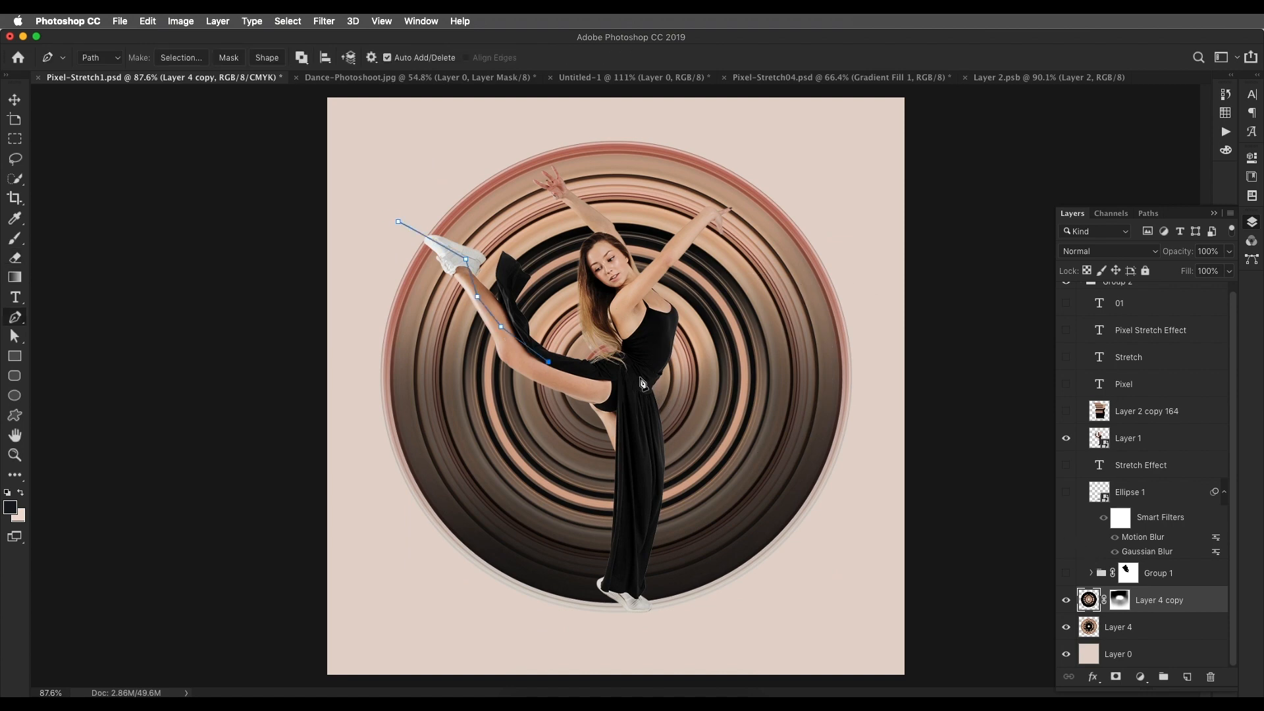
pyautogui.rightClick(498, 208)
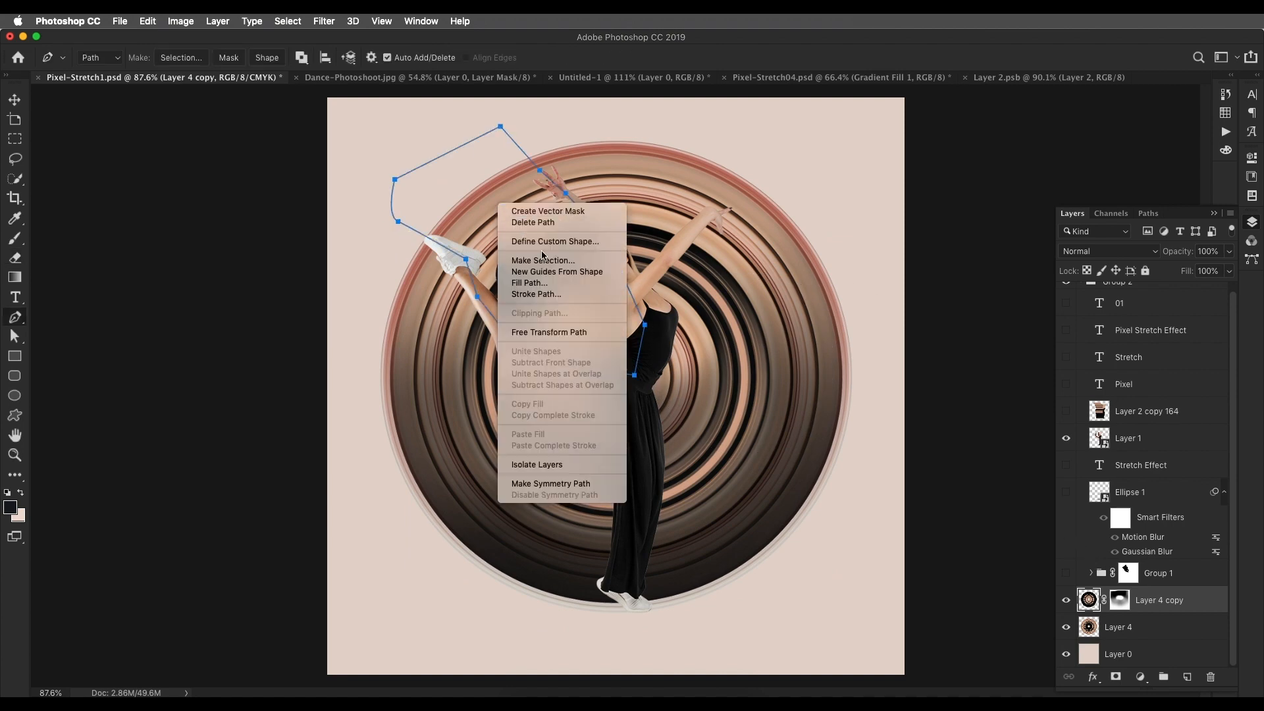
pyautogui.click(544, 260)
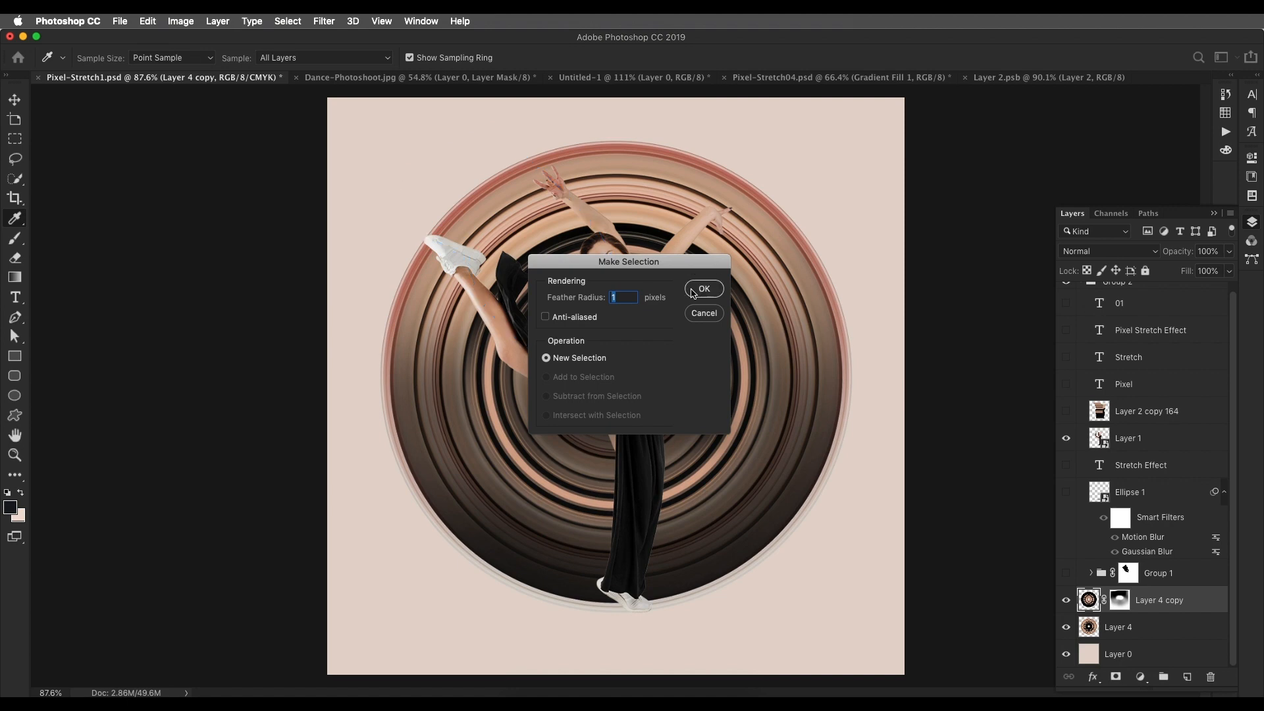
pyautogui.click(704, 289)
# Step: Group Layer 4 and Layer 4 copy, mask the group from the selection, and invert the mask to cut out the wedge
pyautogui.click(1119, 600)
pyautogui.keyDown('shift'); pyautogui.click(1170, 634); pyautogui.keyUp('shift')
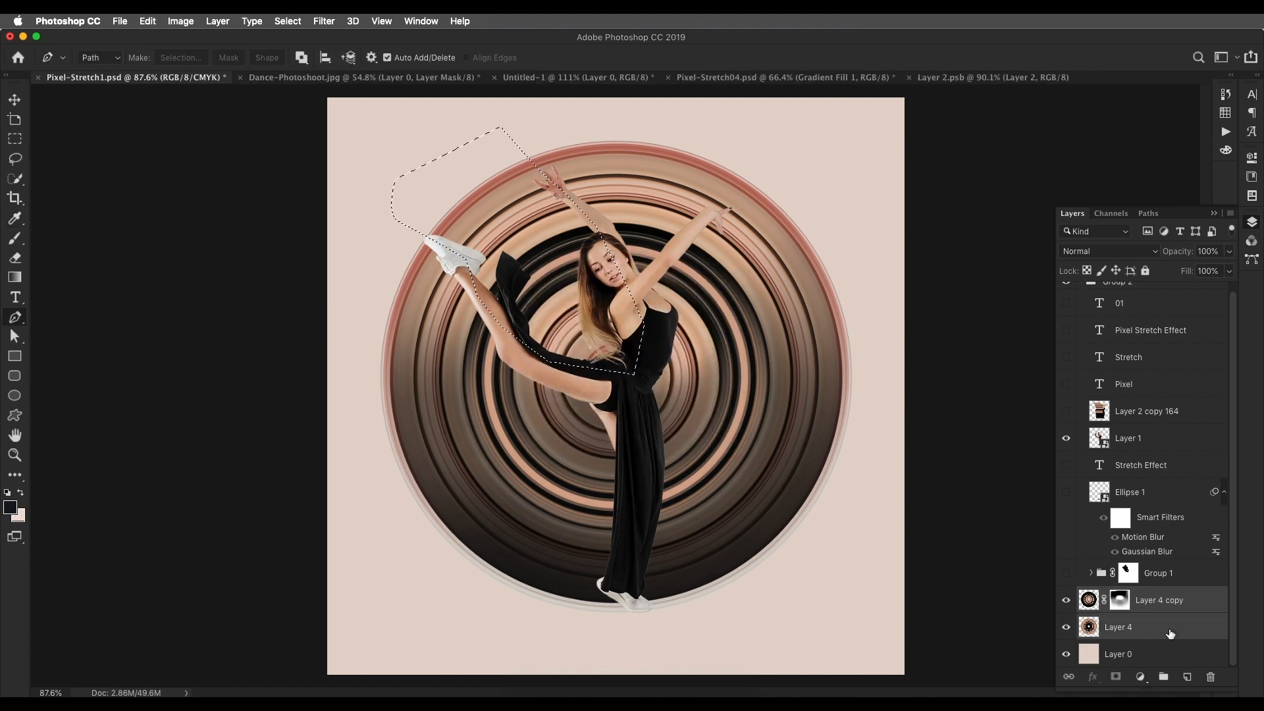
pyautogui.press('super+g')
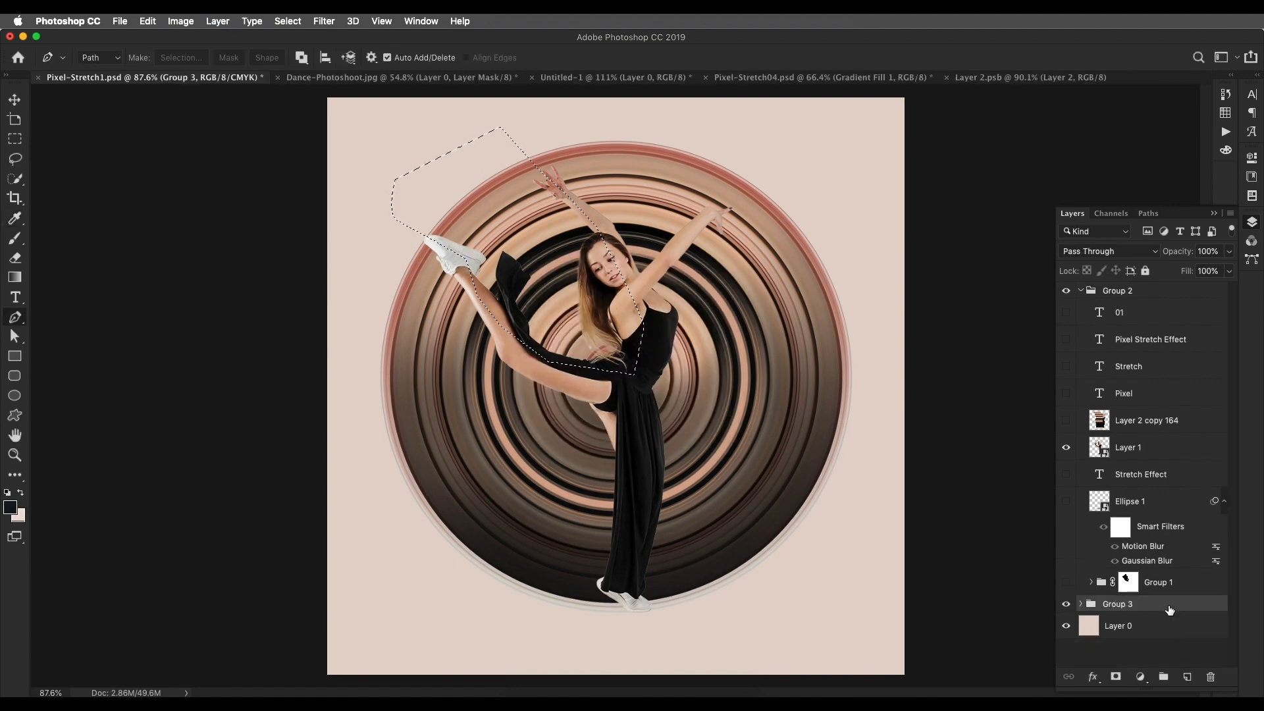
pyautogui.click(1117, 677)
pyautogui.press('i')
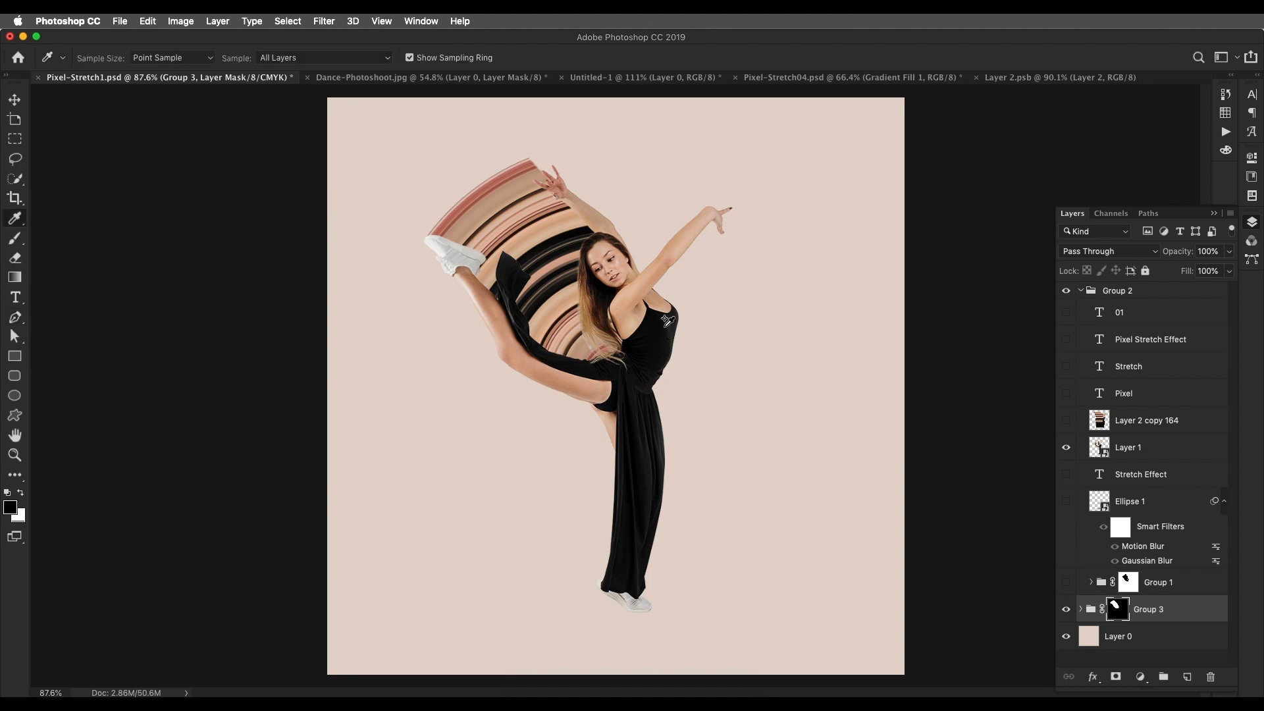
pyautogui.press('super+i')
pyautogui.click(13, 97)
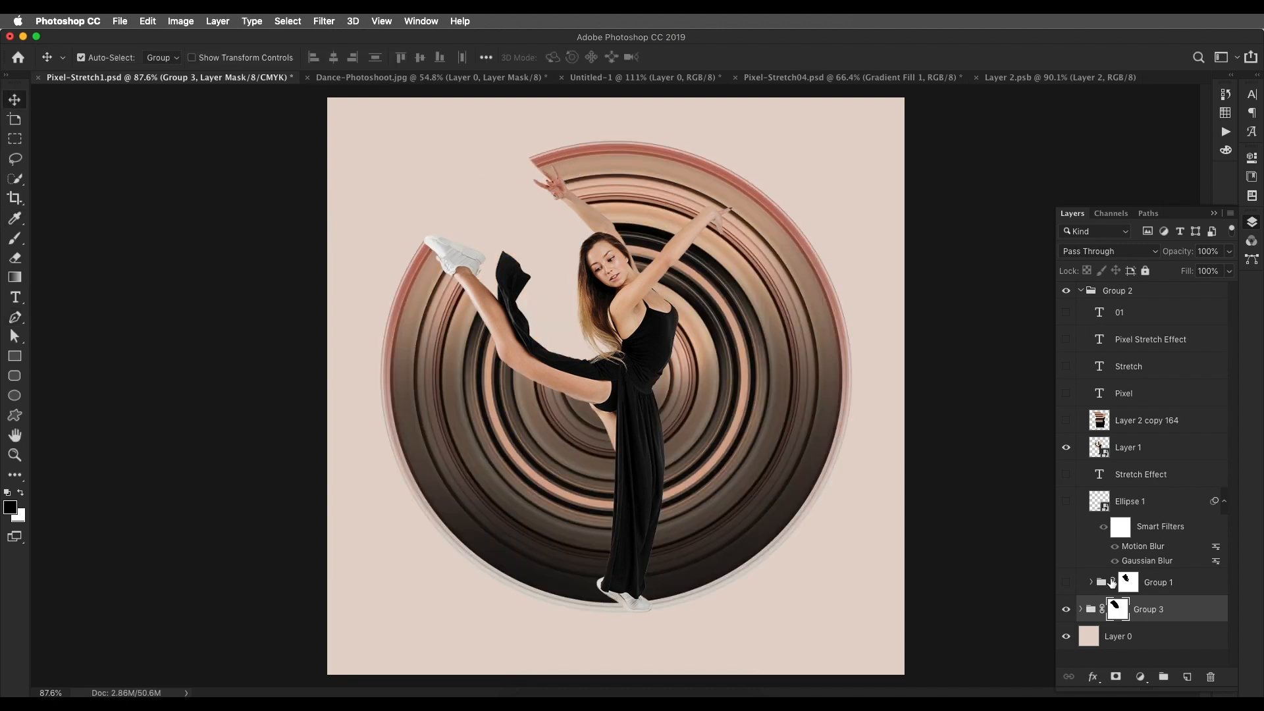
# Step: Scale Layer 4 and Layer 4 copy down slightly inside Group 3 so the circle's upper edge meets the dancer's raised hand
pyautogui.click(1081, 610)
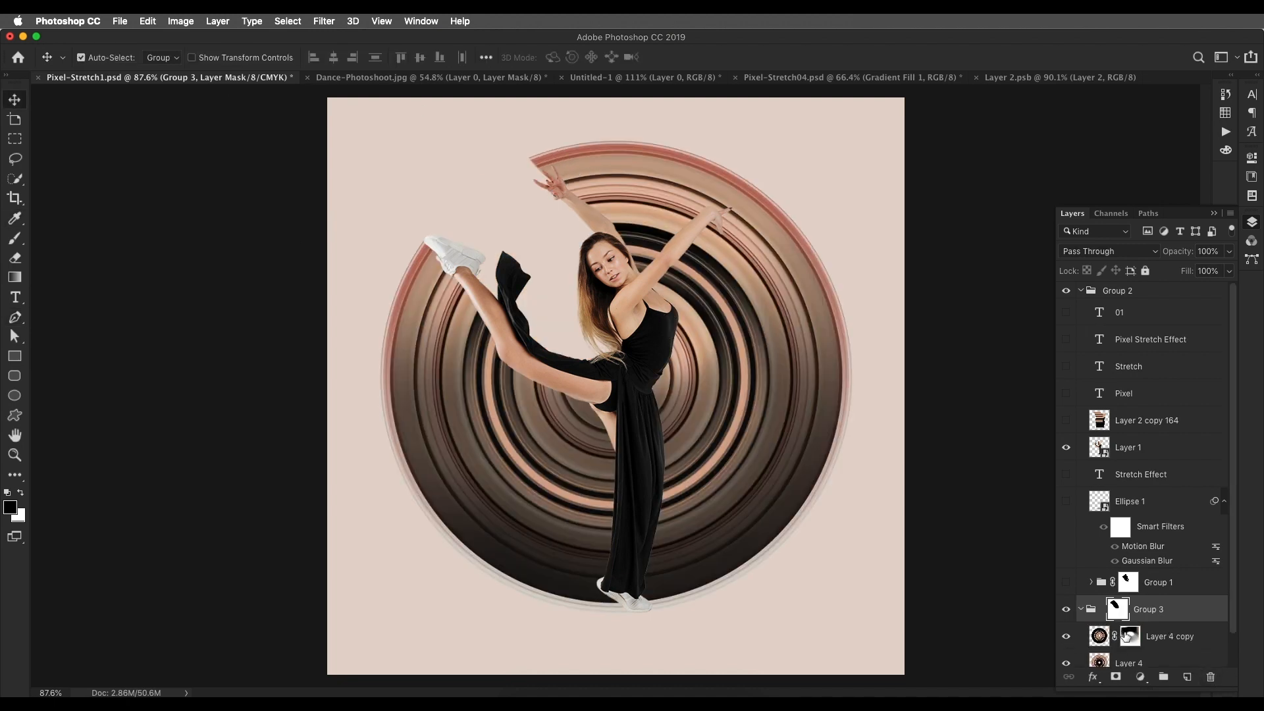
pyautogui.click(1109, 645)
pyautogui.keyDown('shift'); pyautogui.click(1102, 663); pyautogui.keyUp('shift')
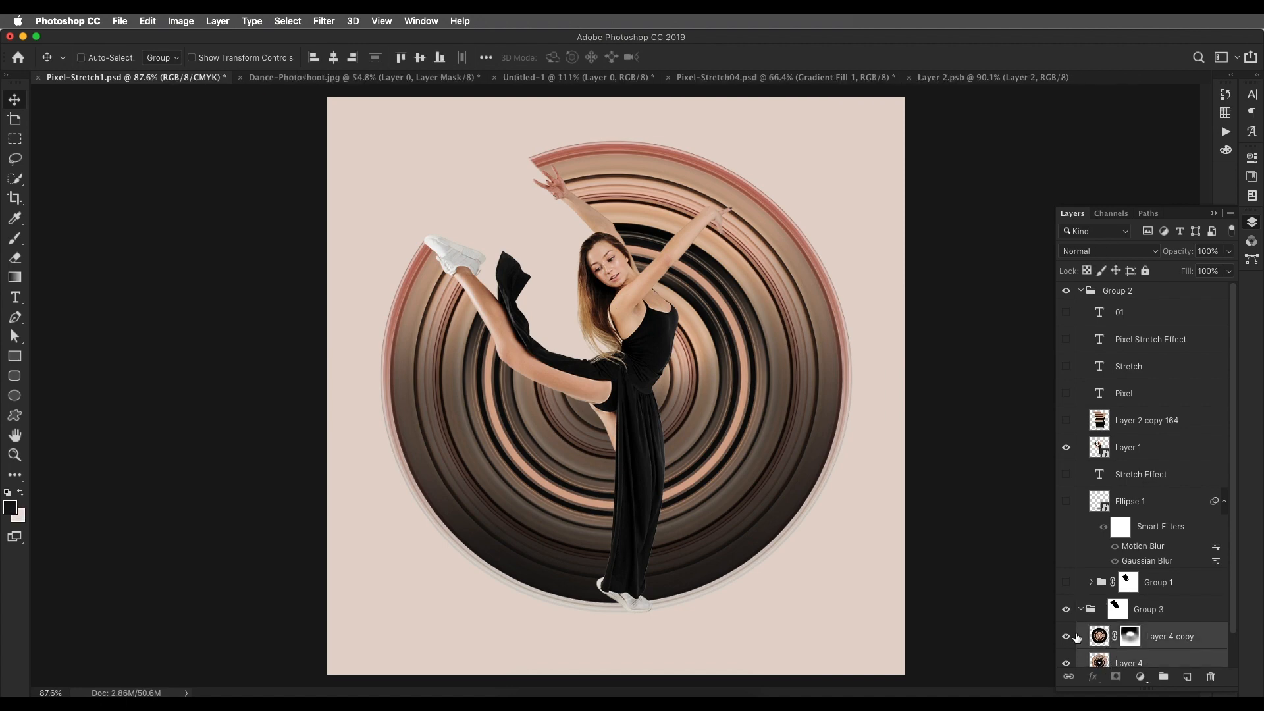
pyautogui.press('super+t')
pyautogui.moveTo(608, 135); pyautogui.dragTo(616, 156)
pyautogui.press('Return')
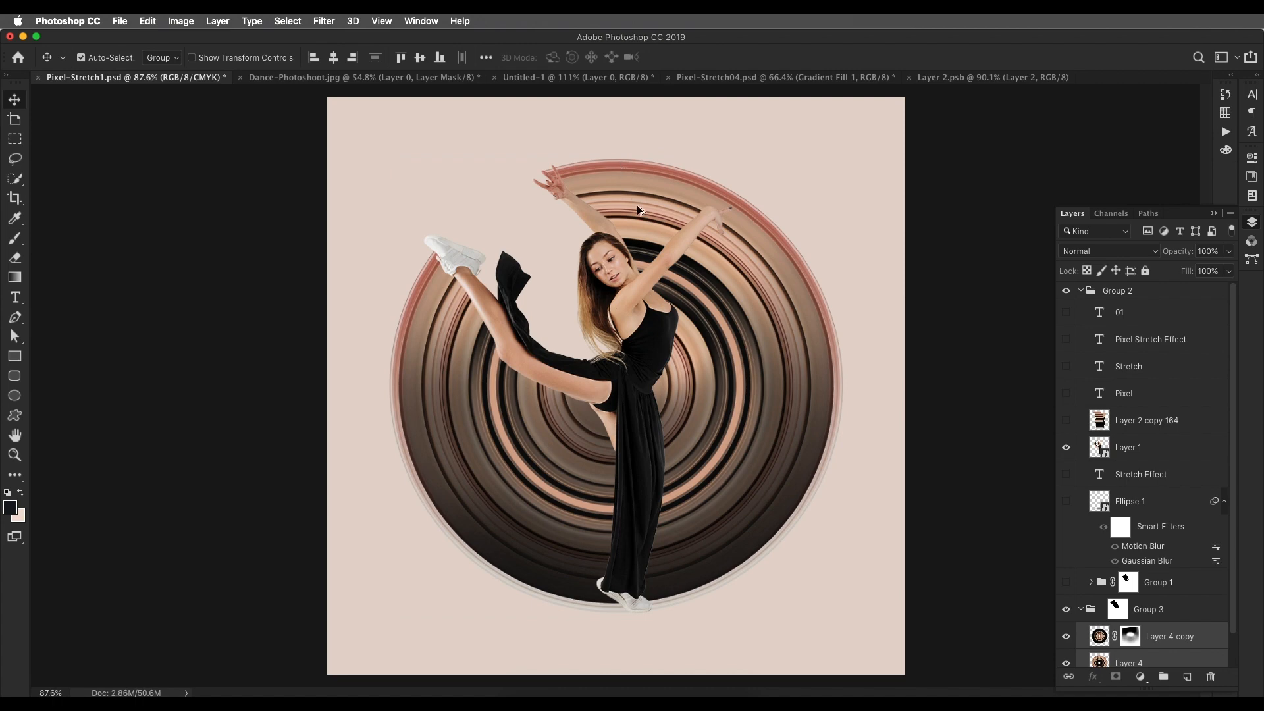
# Step: Show the Pixel, Stretch, Pixel Stretch Effect and 01 text layers and the Ellipse 1 shadow below the dancer's foot
pyautogui.scroll(-3, 638, 210)
pyautogui.scroll(3, 721, 310)
pyautogui.scroll(-5, 728, 406)
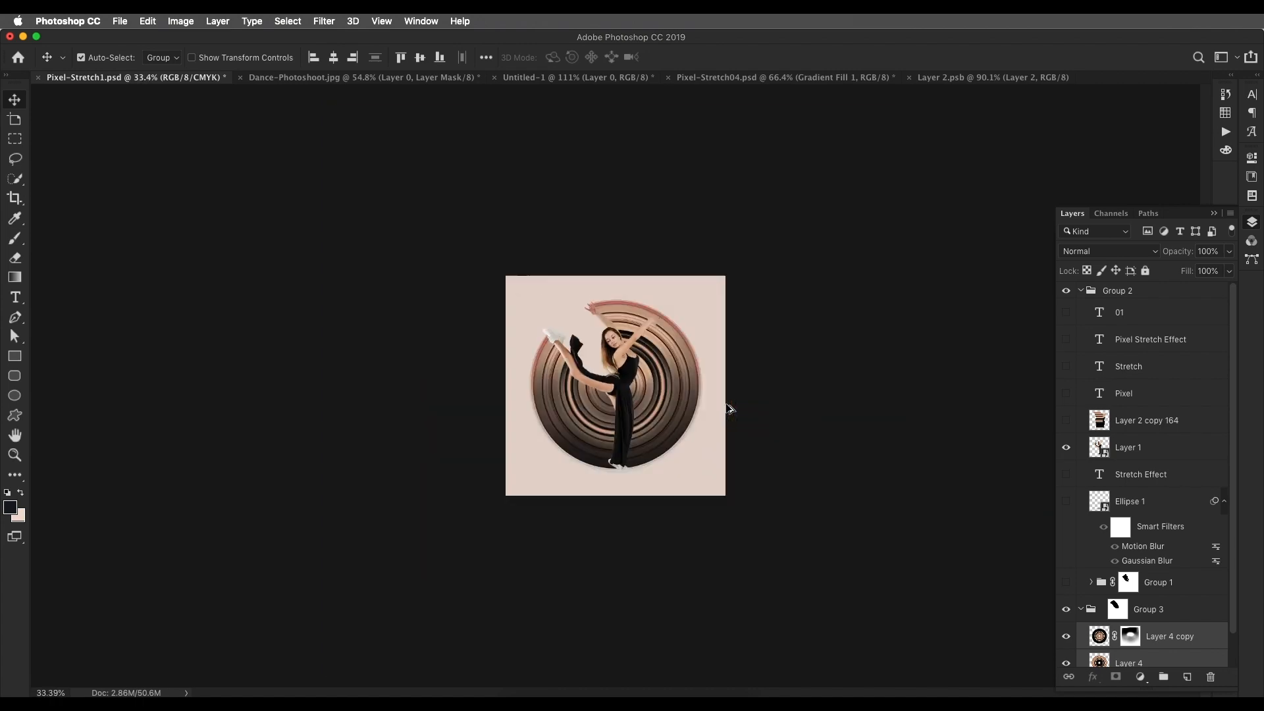
pyautogui.scroll(6, 722, 311)
pyautogui.scroll(-3, 696, 303)
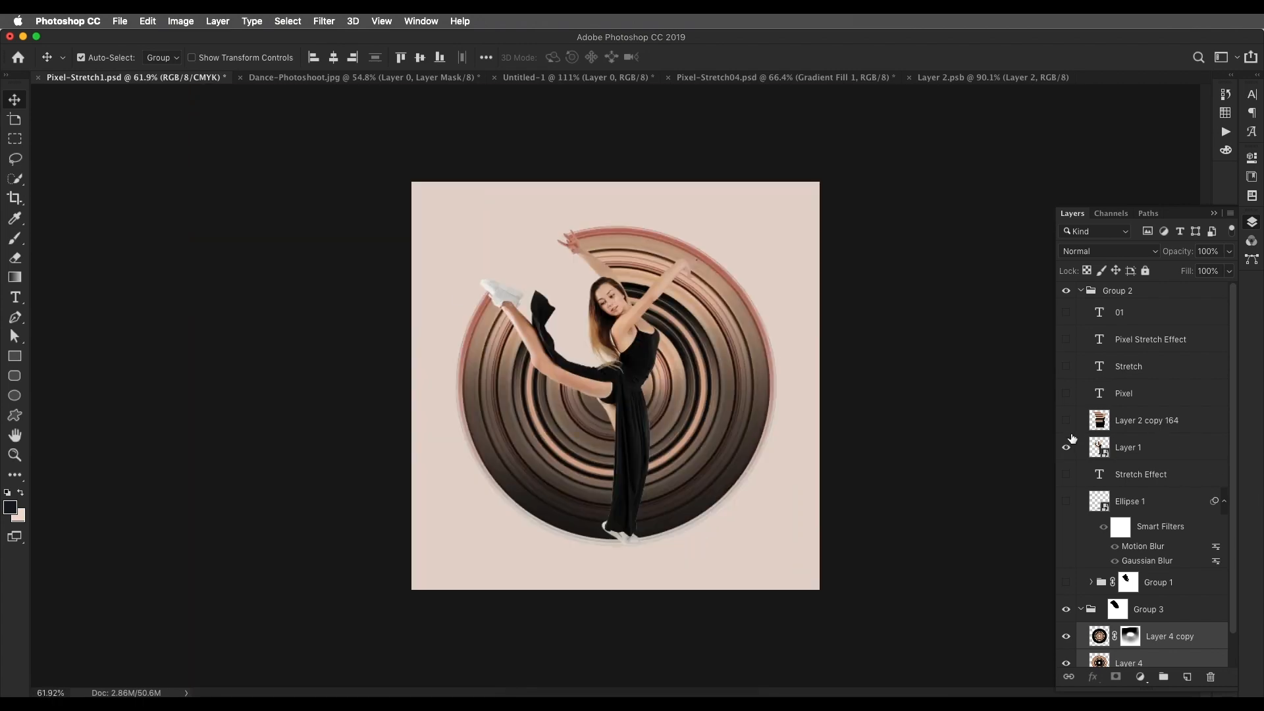
pyautogui.click(1067, 420)
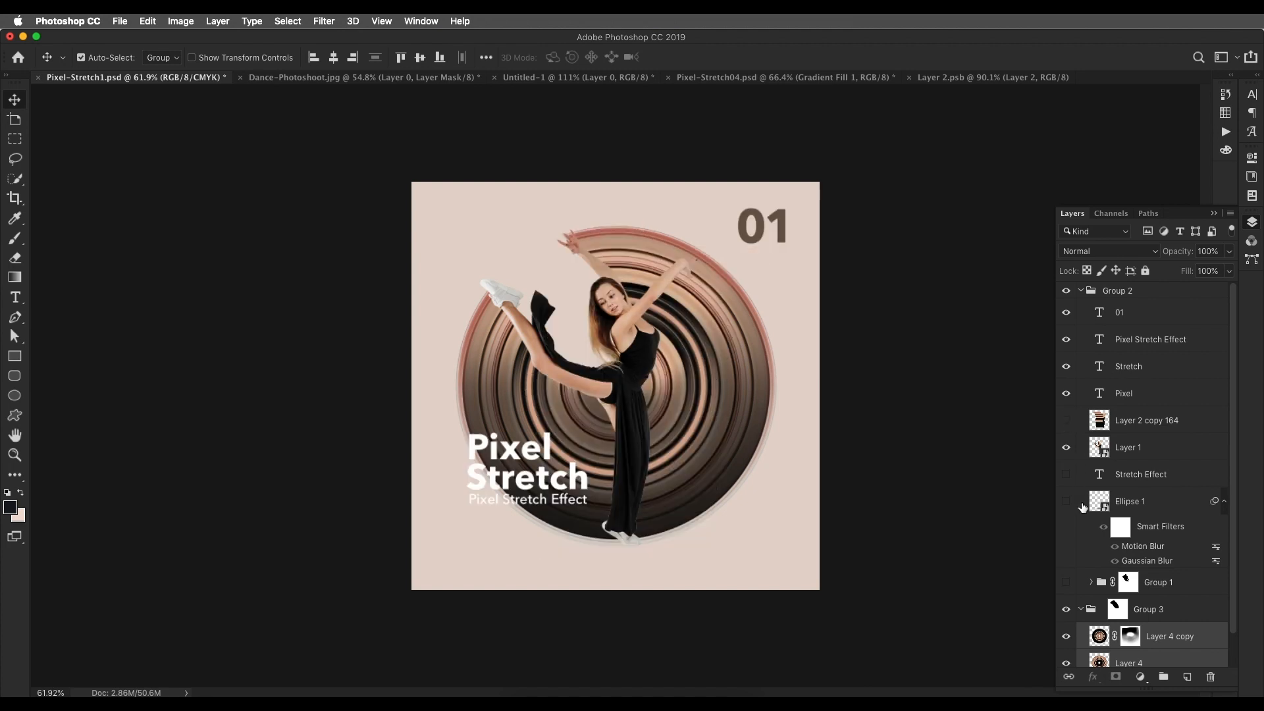
pyautogui.click(1066, 503)
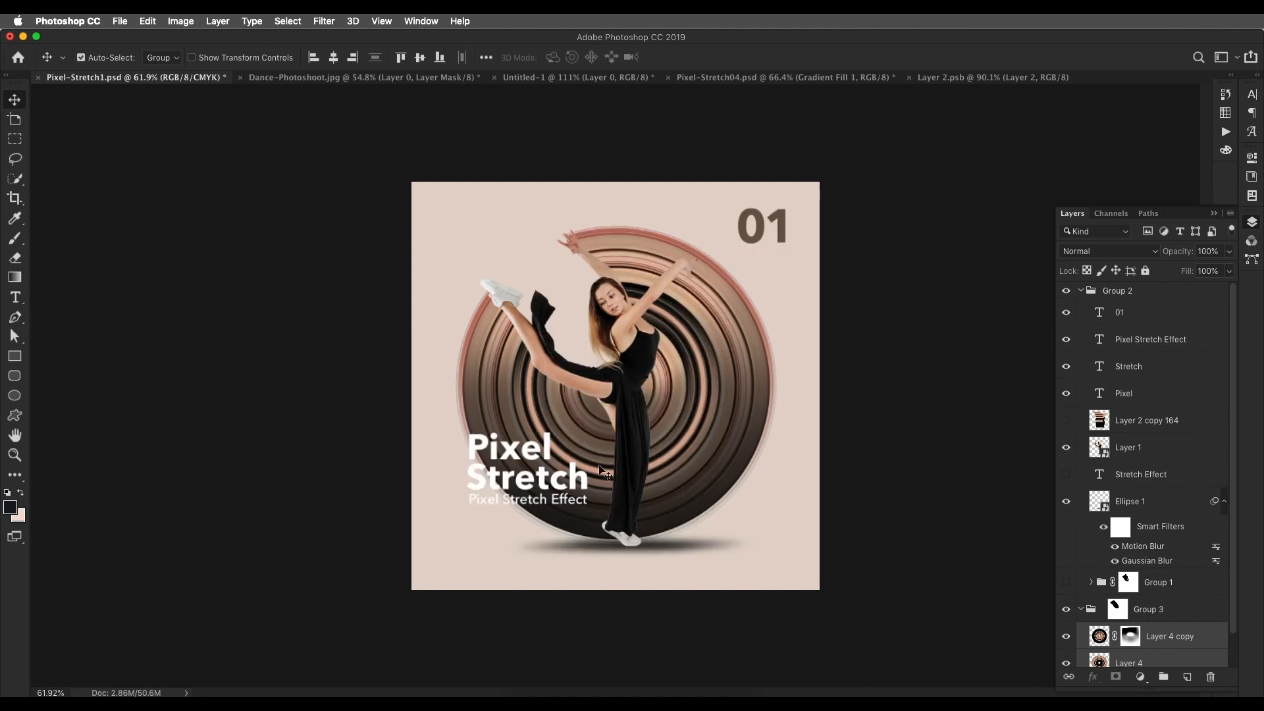
pyautogui.scroll(-1, 726, 429)
pyautogui.scroll(-1, 1090, 579)
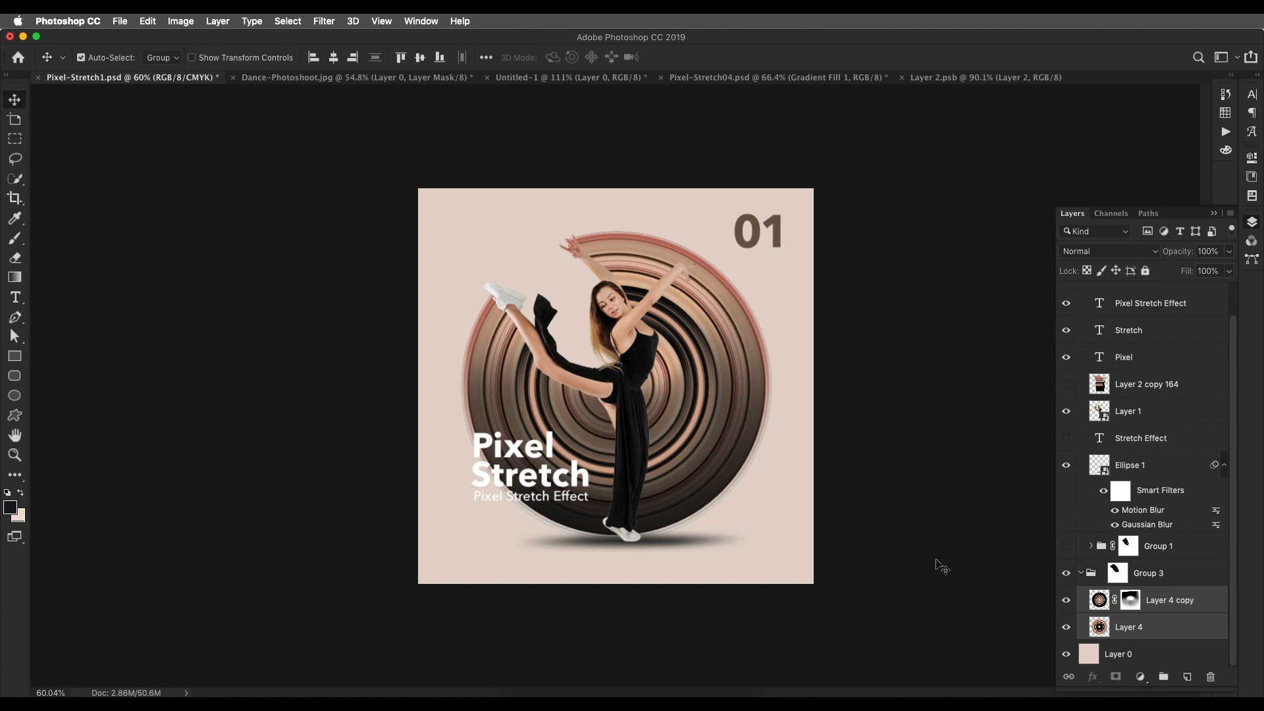
pyautogui.scroll(2, 723, 495)
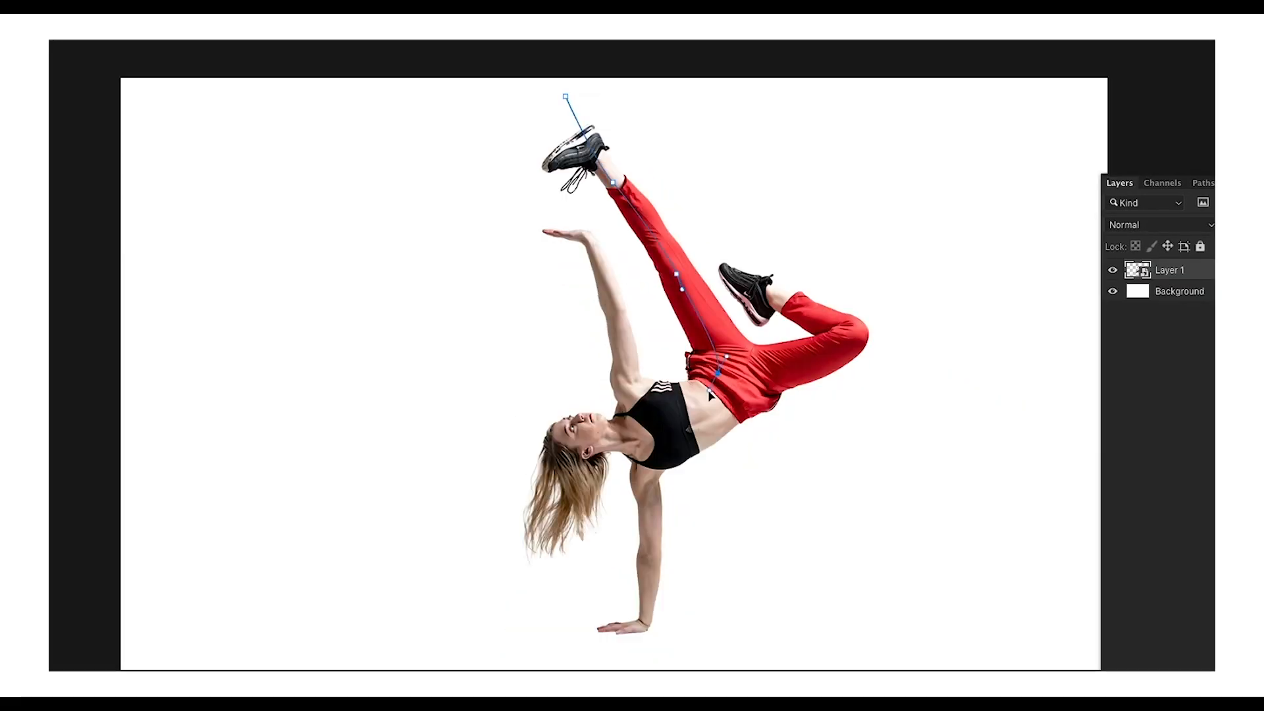
pyautogui.press('super+alt+Left')
pyautogui.press('super+alt+Left')
pyautogui.press('super+alt+Left')
pyautogui.press('super+alt+Left')
pyautogui.press('super+alt+Left')
pyautogui.press('super+alt+Left')
pyautogui.press('super+alt+Left')
pyautogui.press('super+alt+Left')
pyautogui.press('super+alt+Left')
pyautogui.press('super+alt+Left')
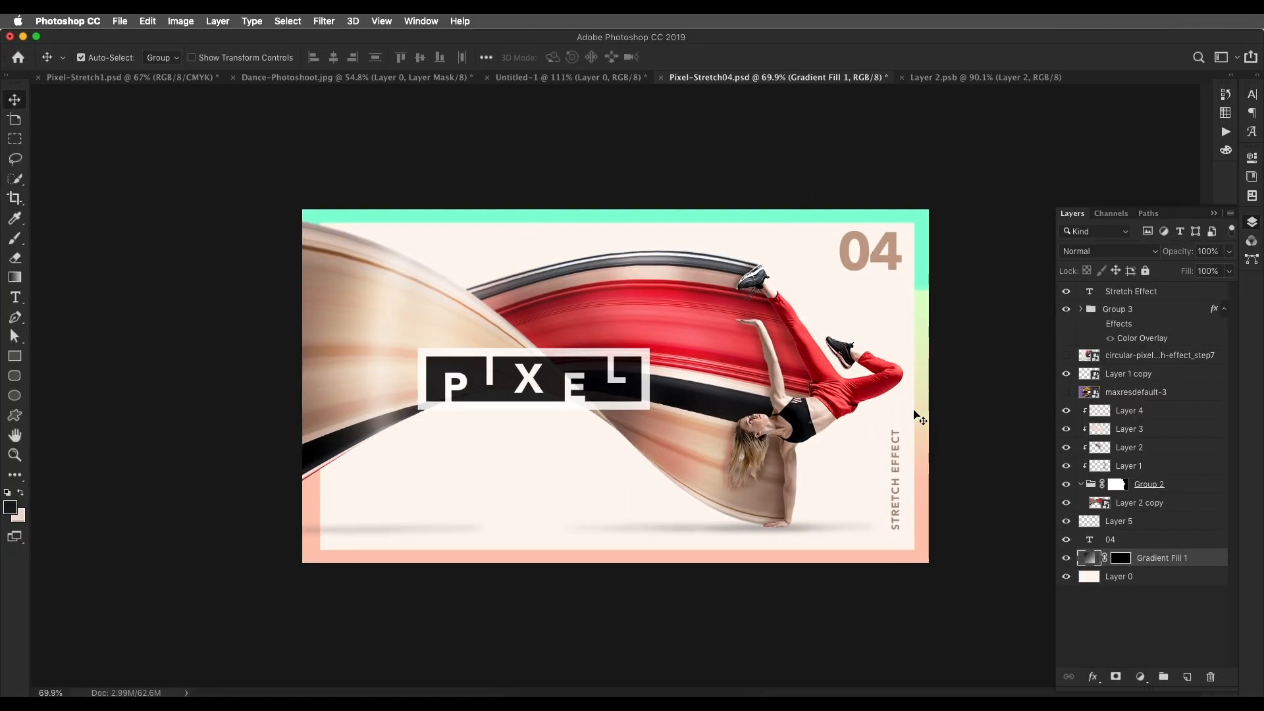
pyautogui.scroll(-5, 812, 452)
pyautogui.scroll(5, 816, 448)
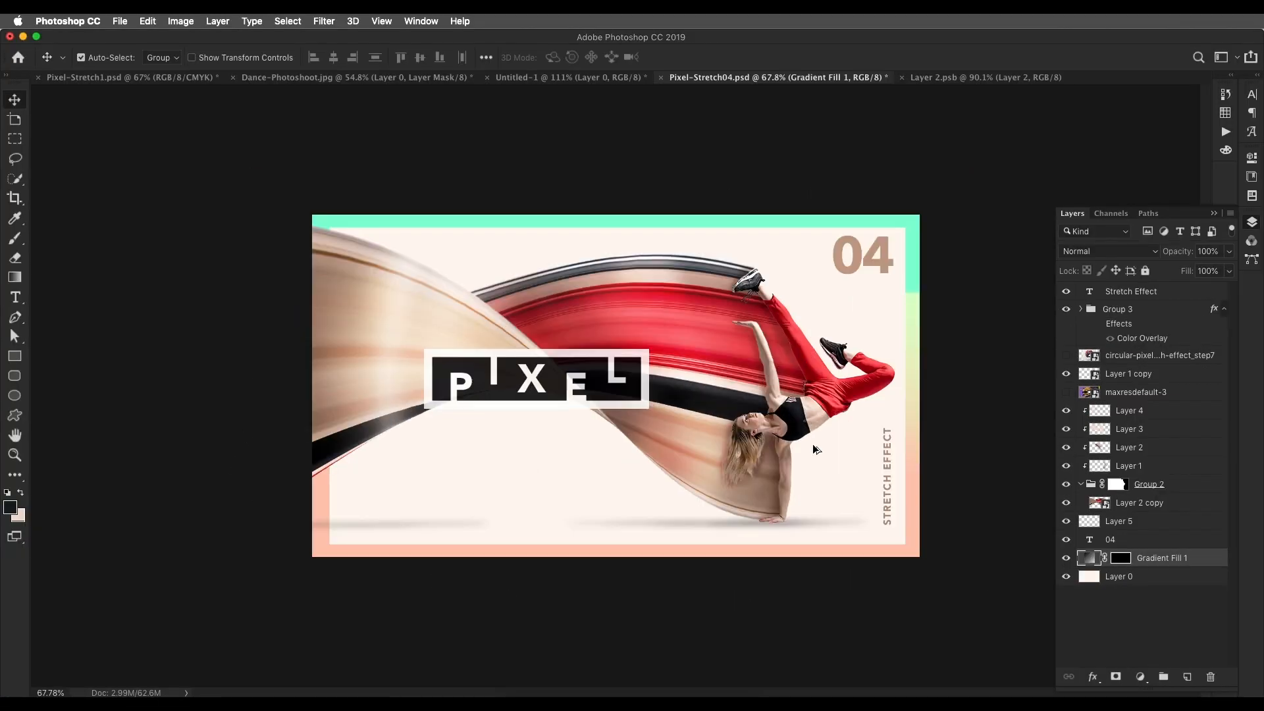
pyautogui.scroll(5, 814, 447)
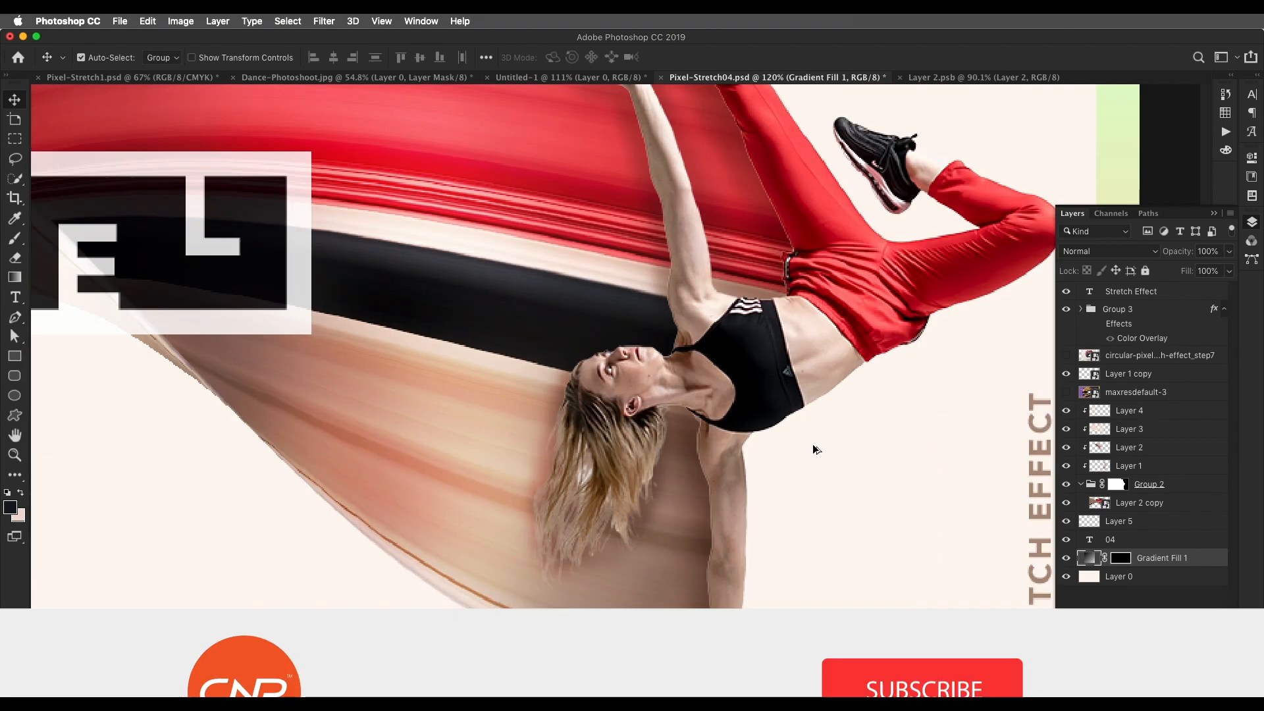
pyautogui.scroll(-4, 814, 447)
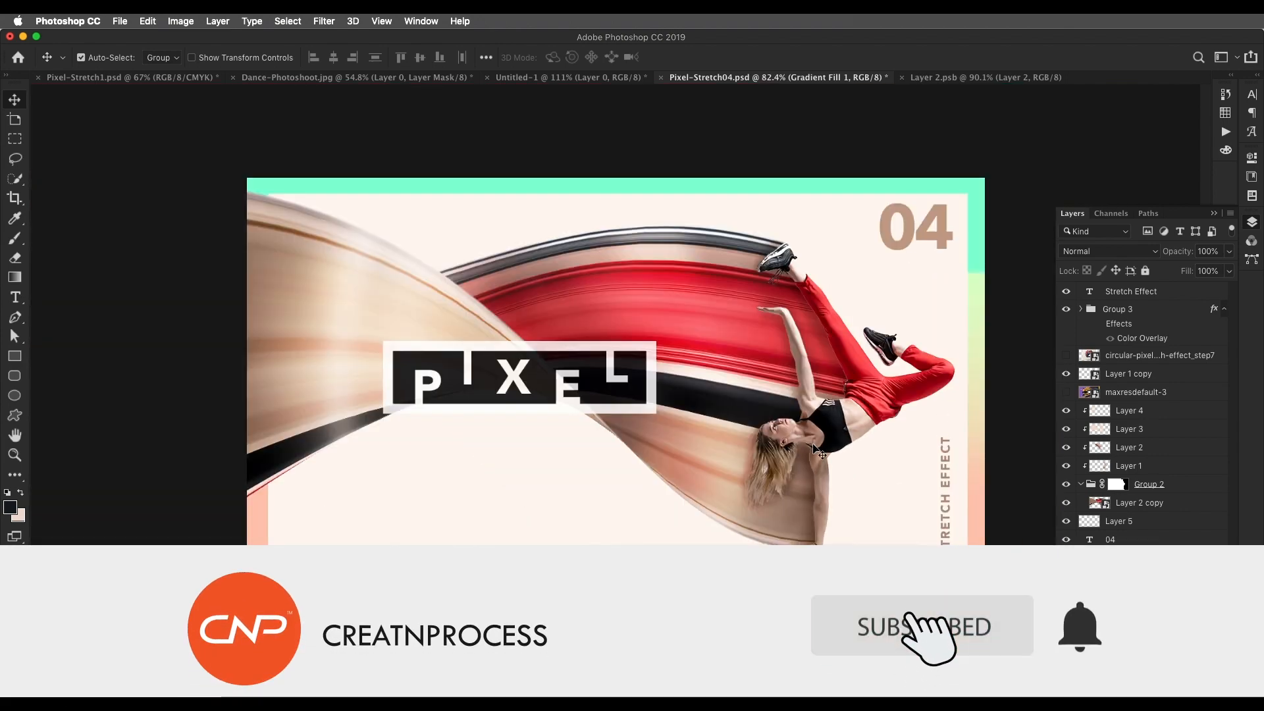